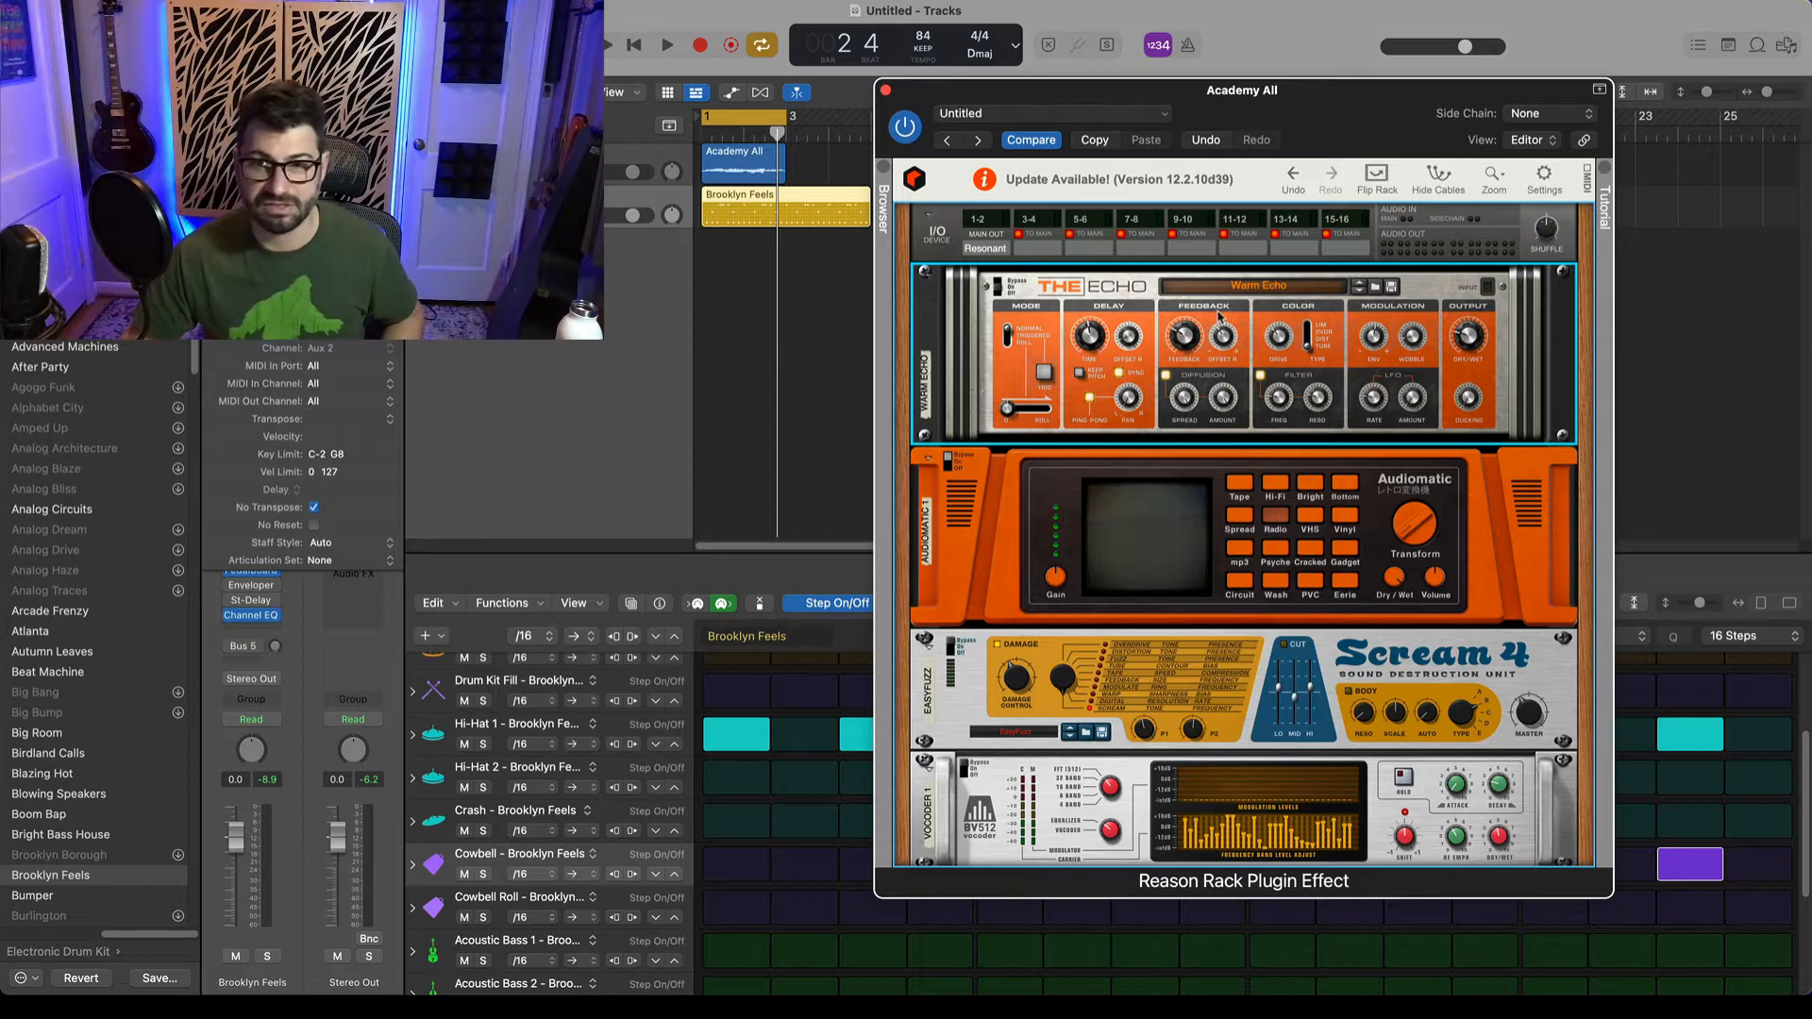
Play the loop and adjust The Echo's delay time to 1/4 and its feedback to 139%.
key(space)
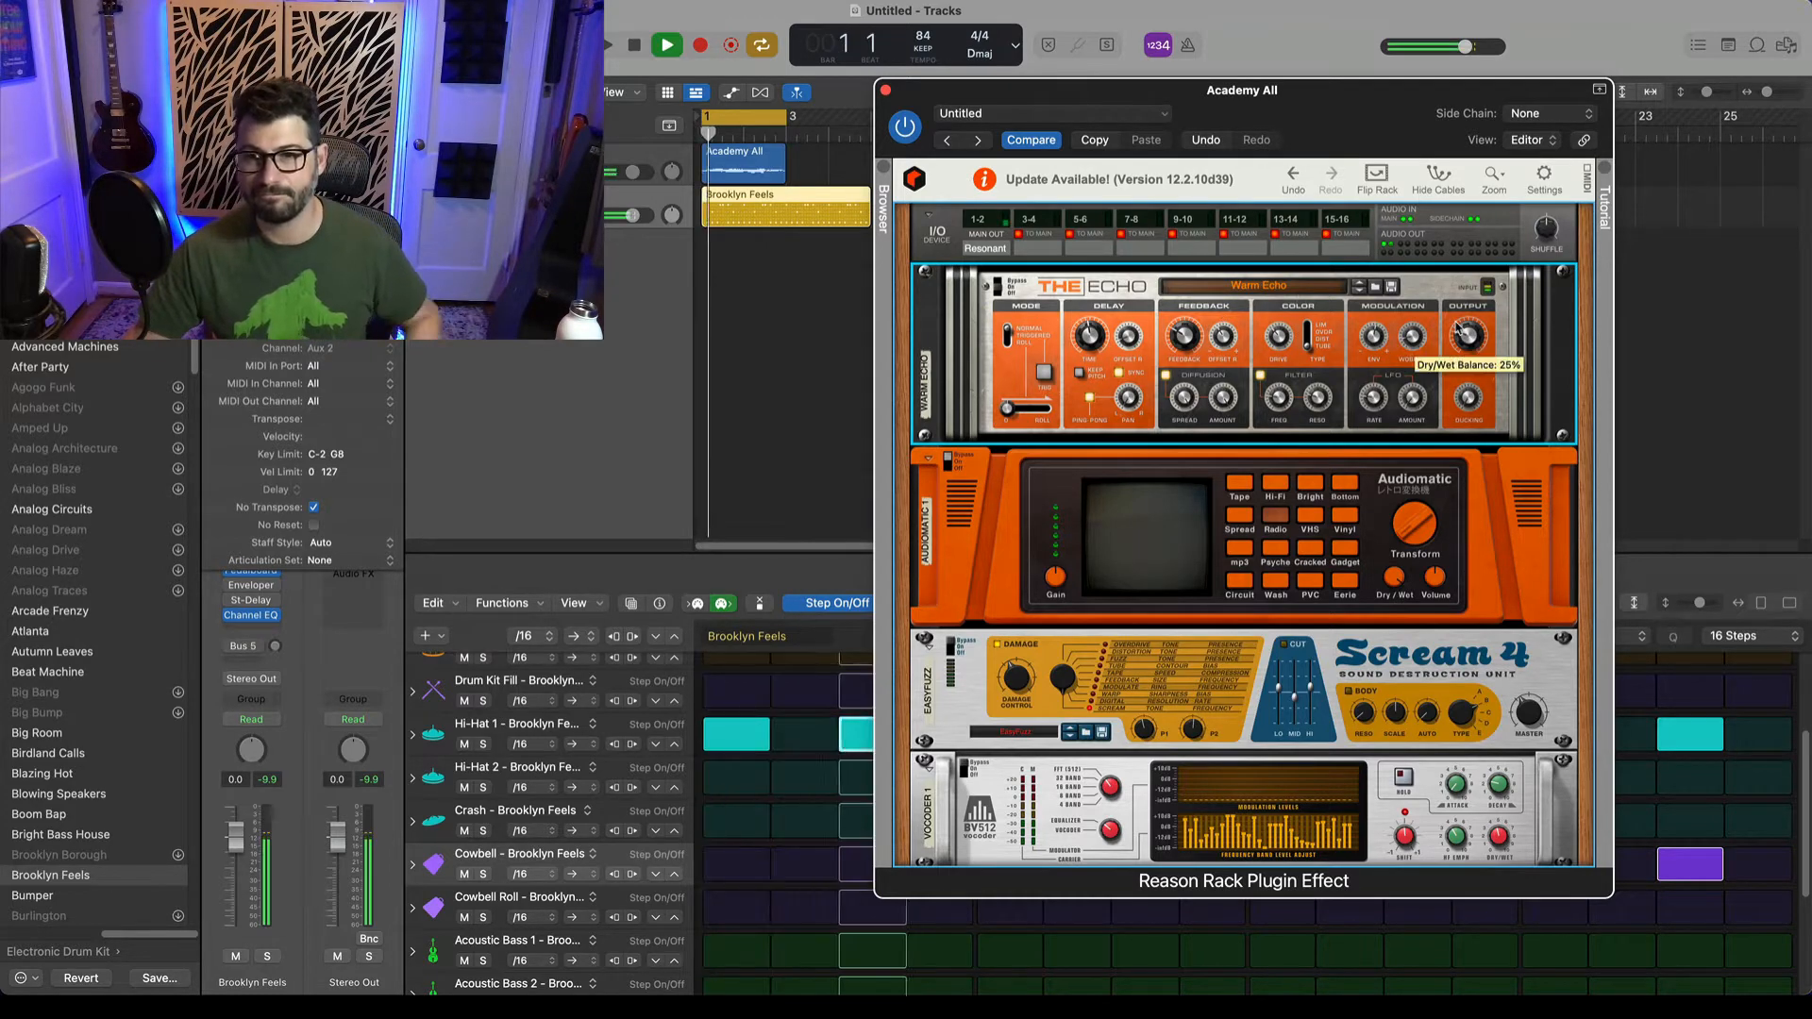
drag(1109, 336, 1101, 332)
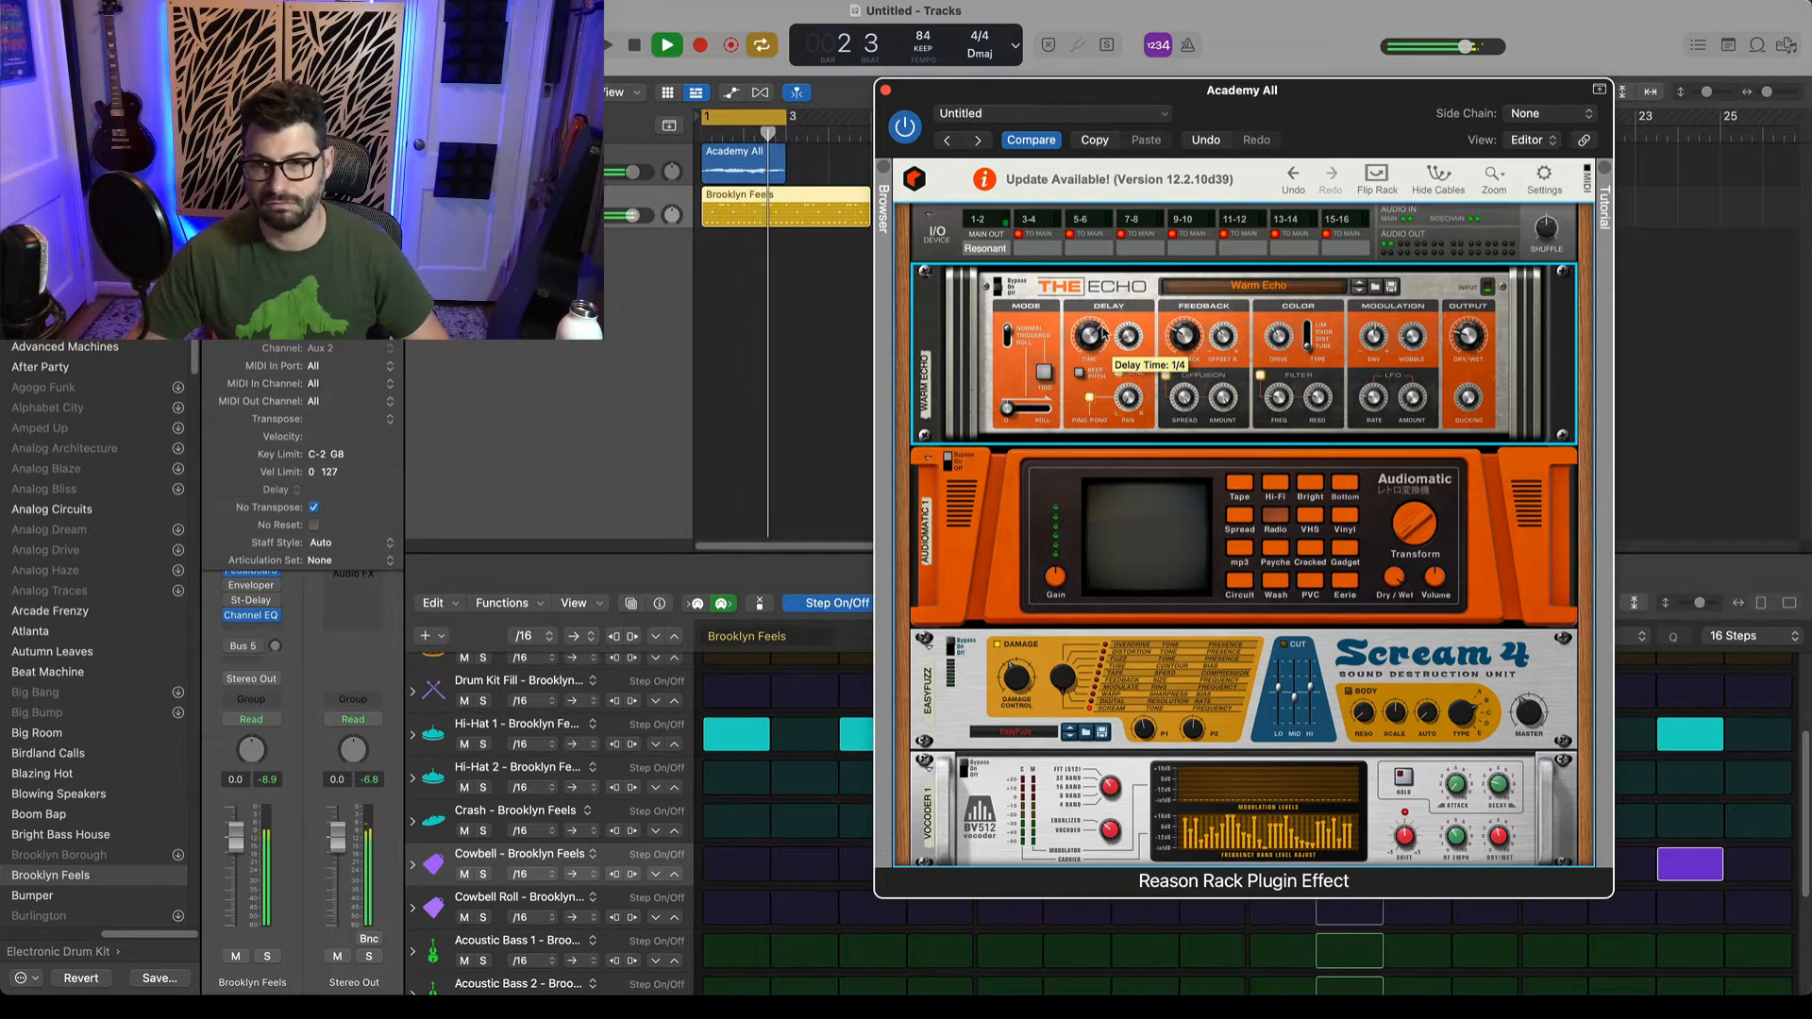
drag(1186, 342, 1196, 311)
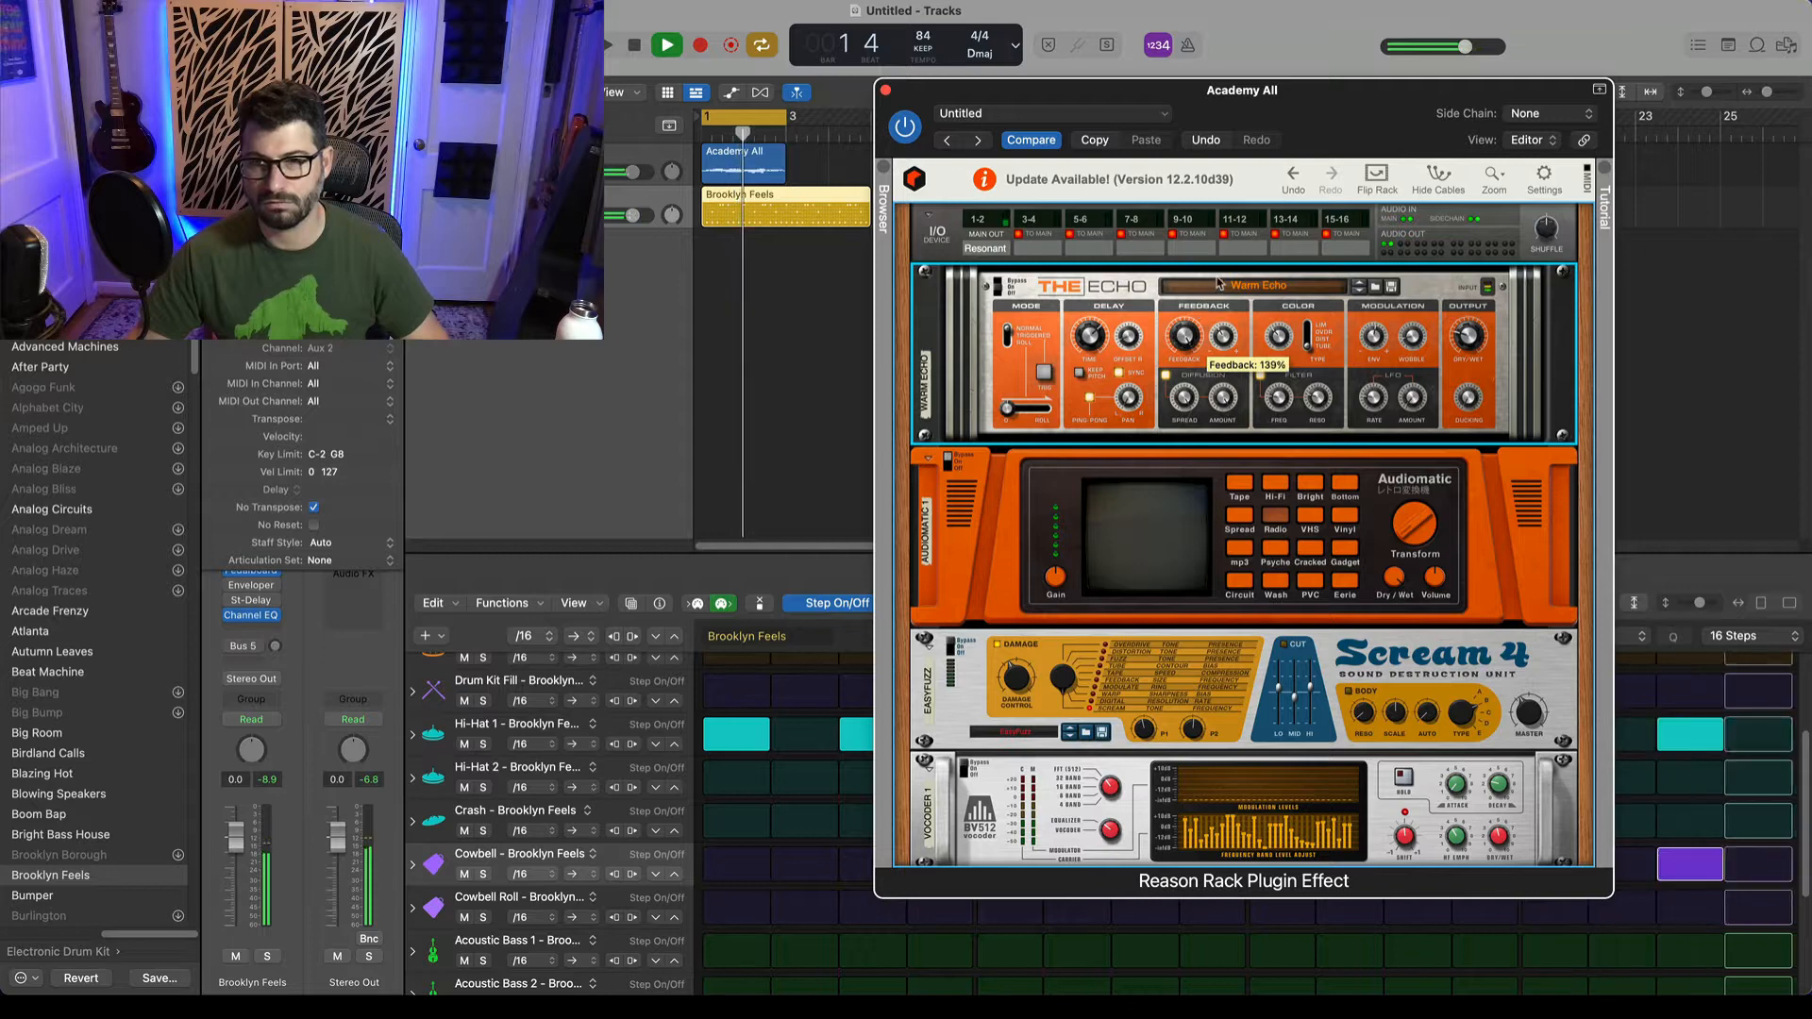
Readjust The Echo's delay time while listening to the loop, and stop playback.
drag(1086, 339, 1098, 347)
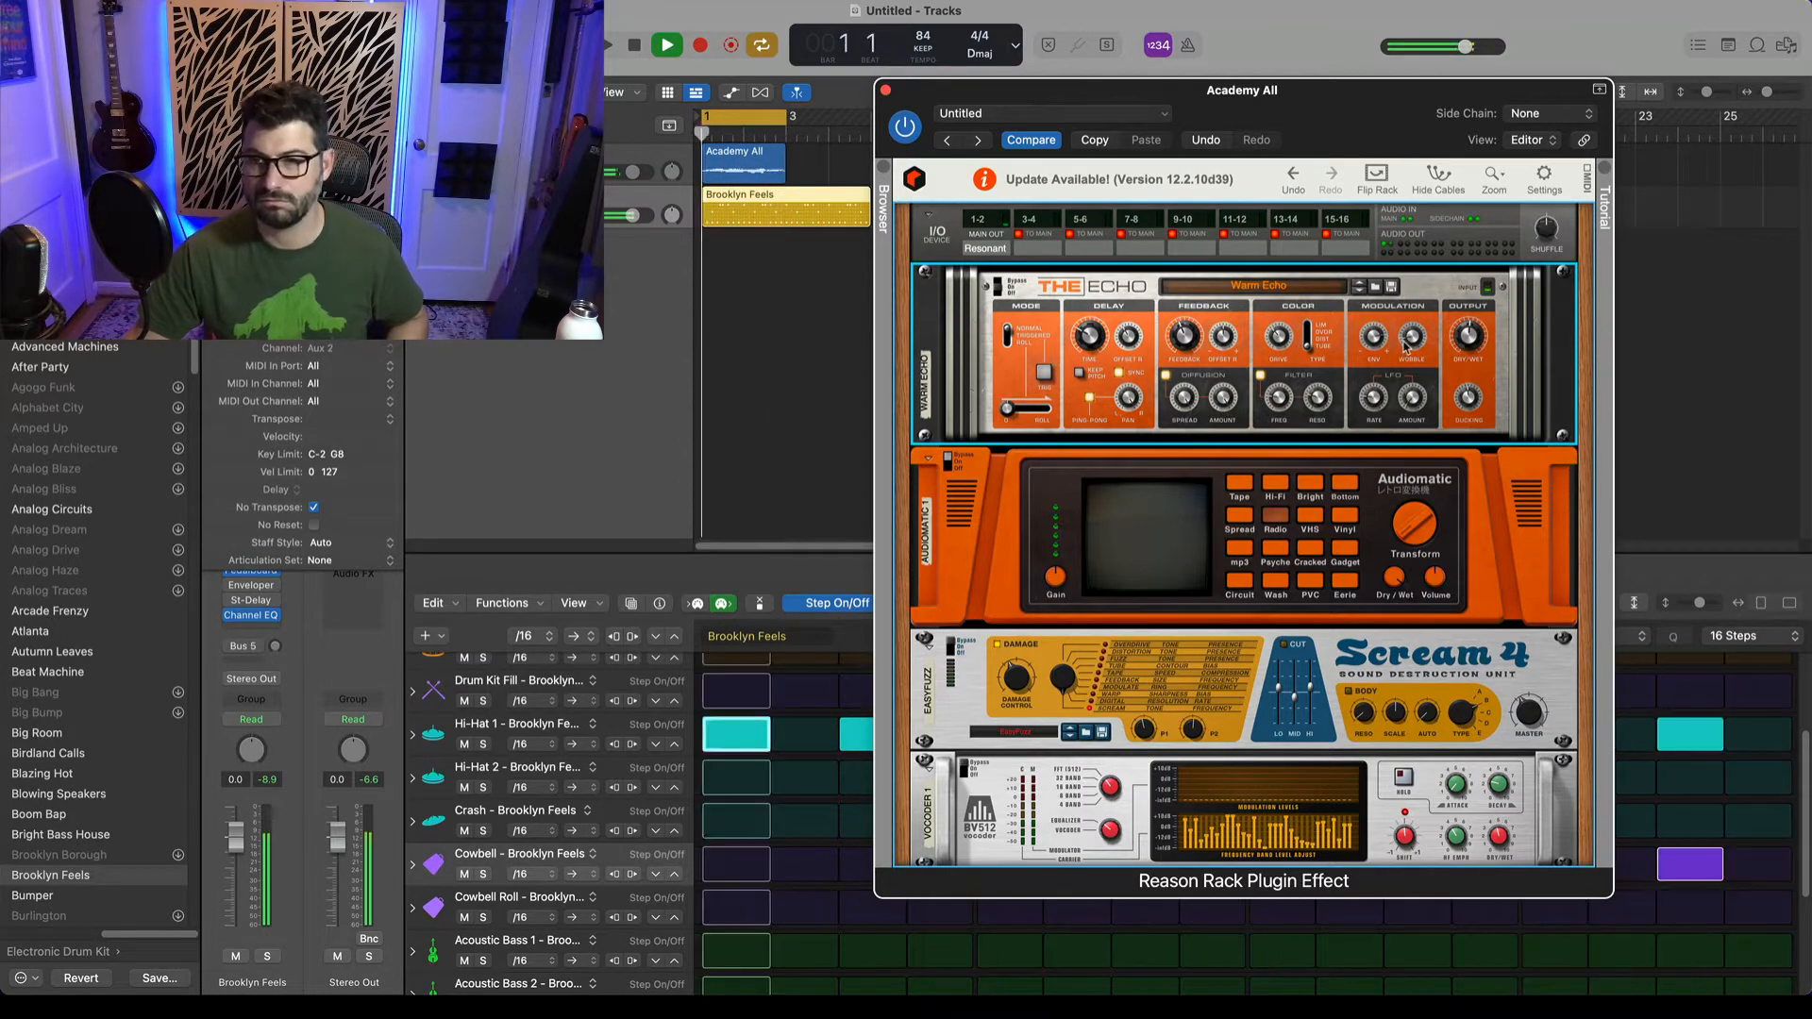
mouse_move(1409, 342)
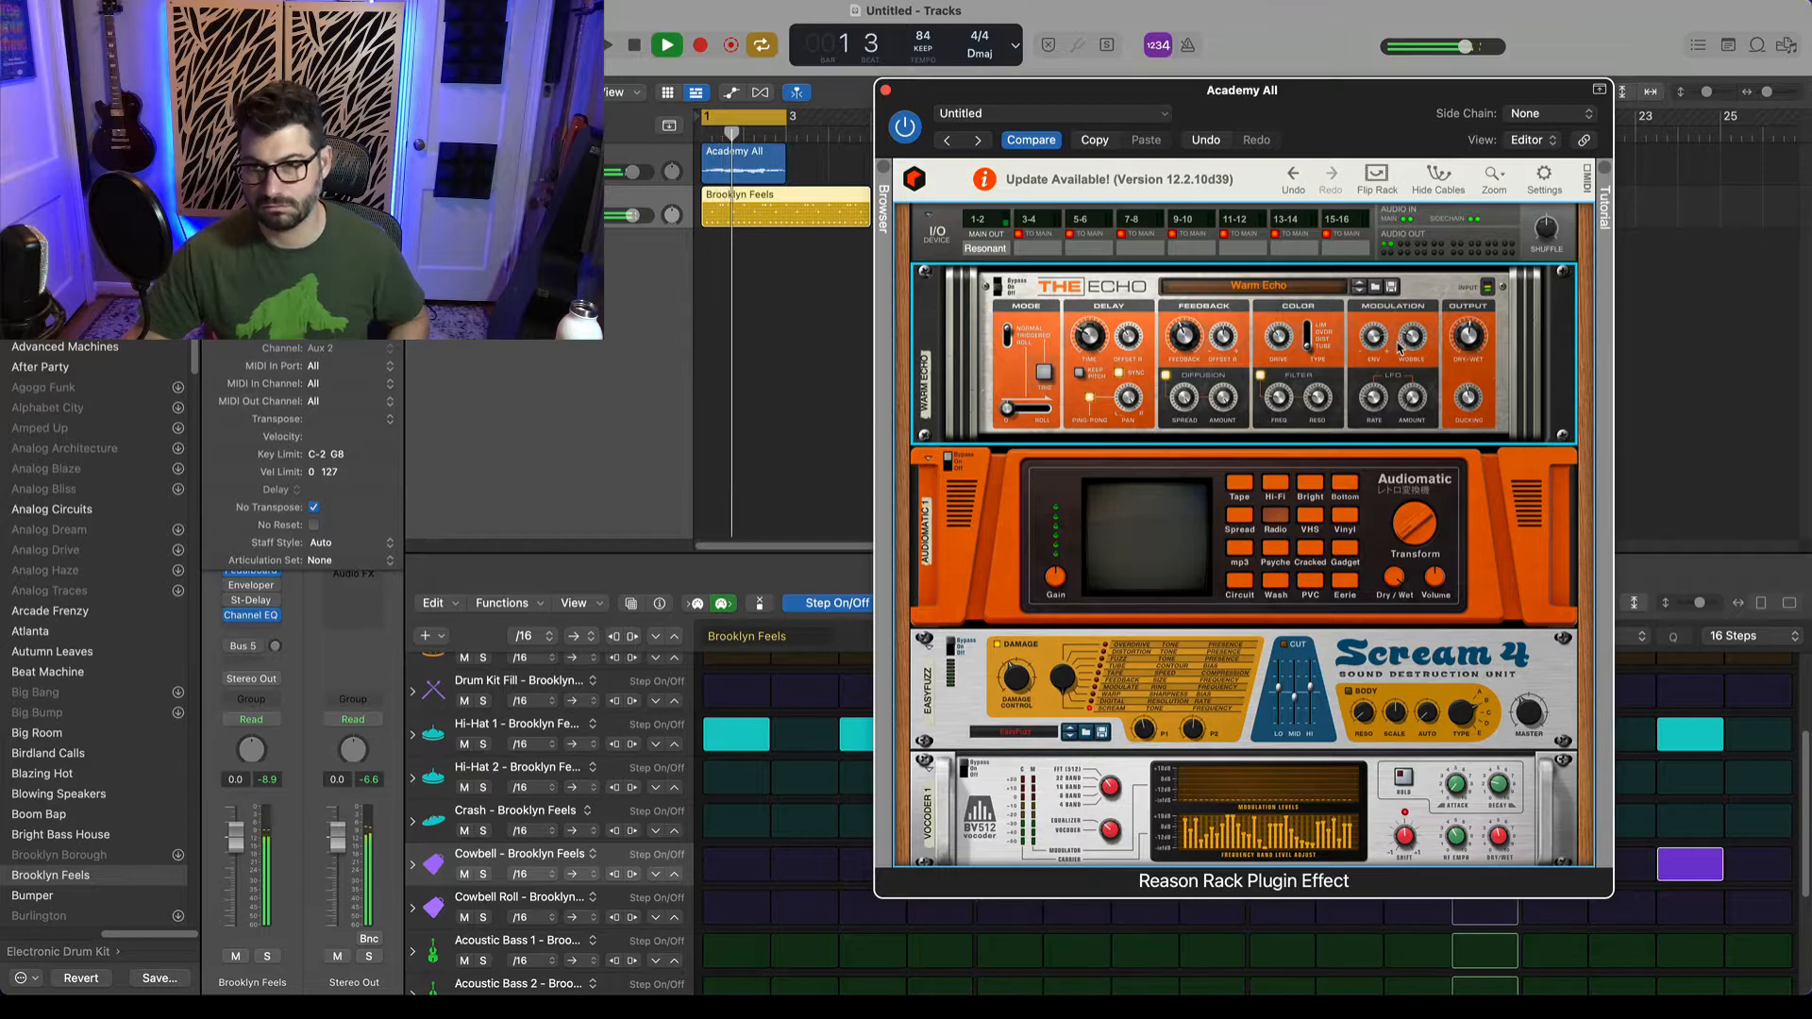
mouse_move(1413, 408)
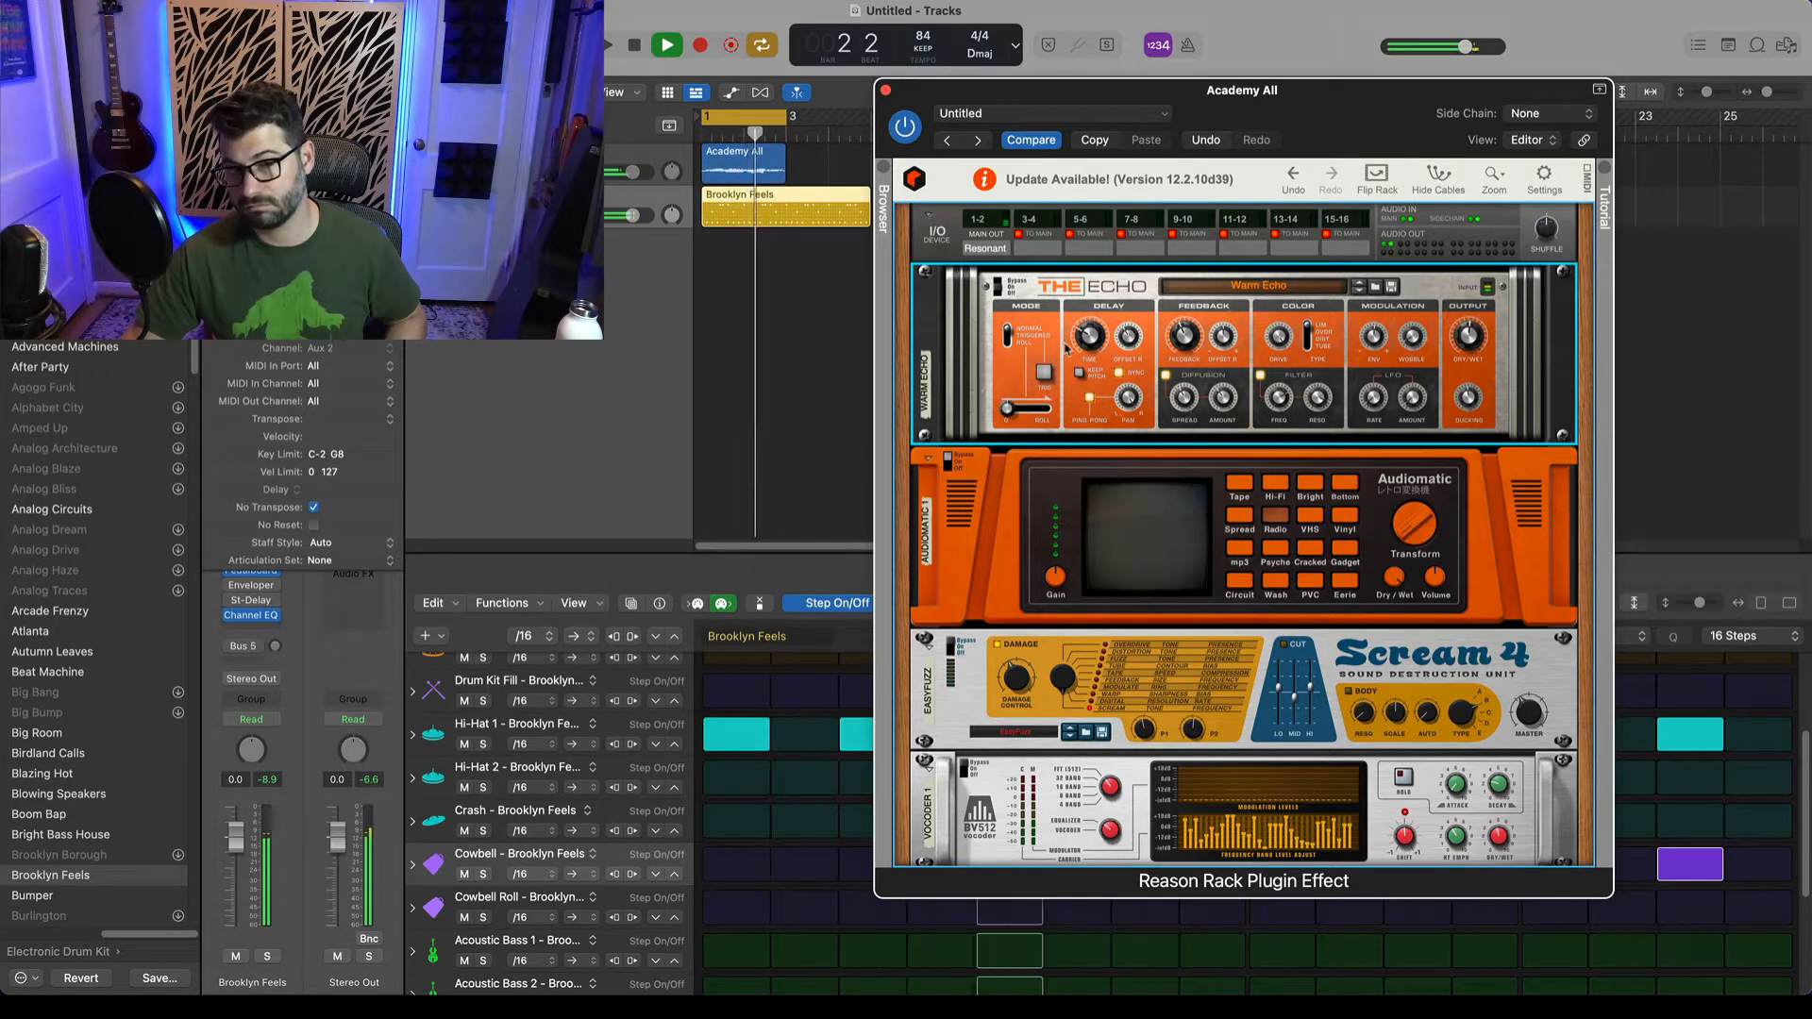
drag(1089, 350, 1088, 359)
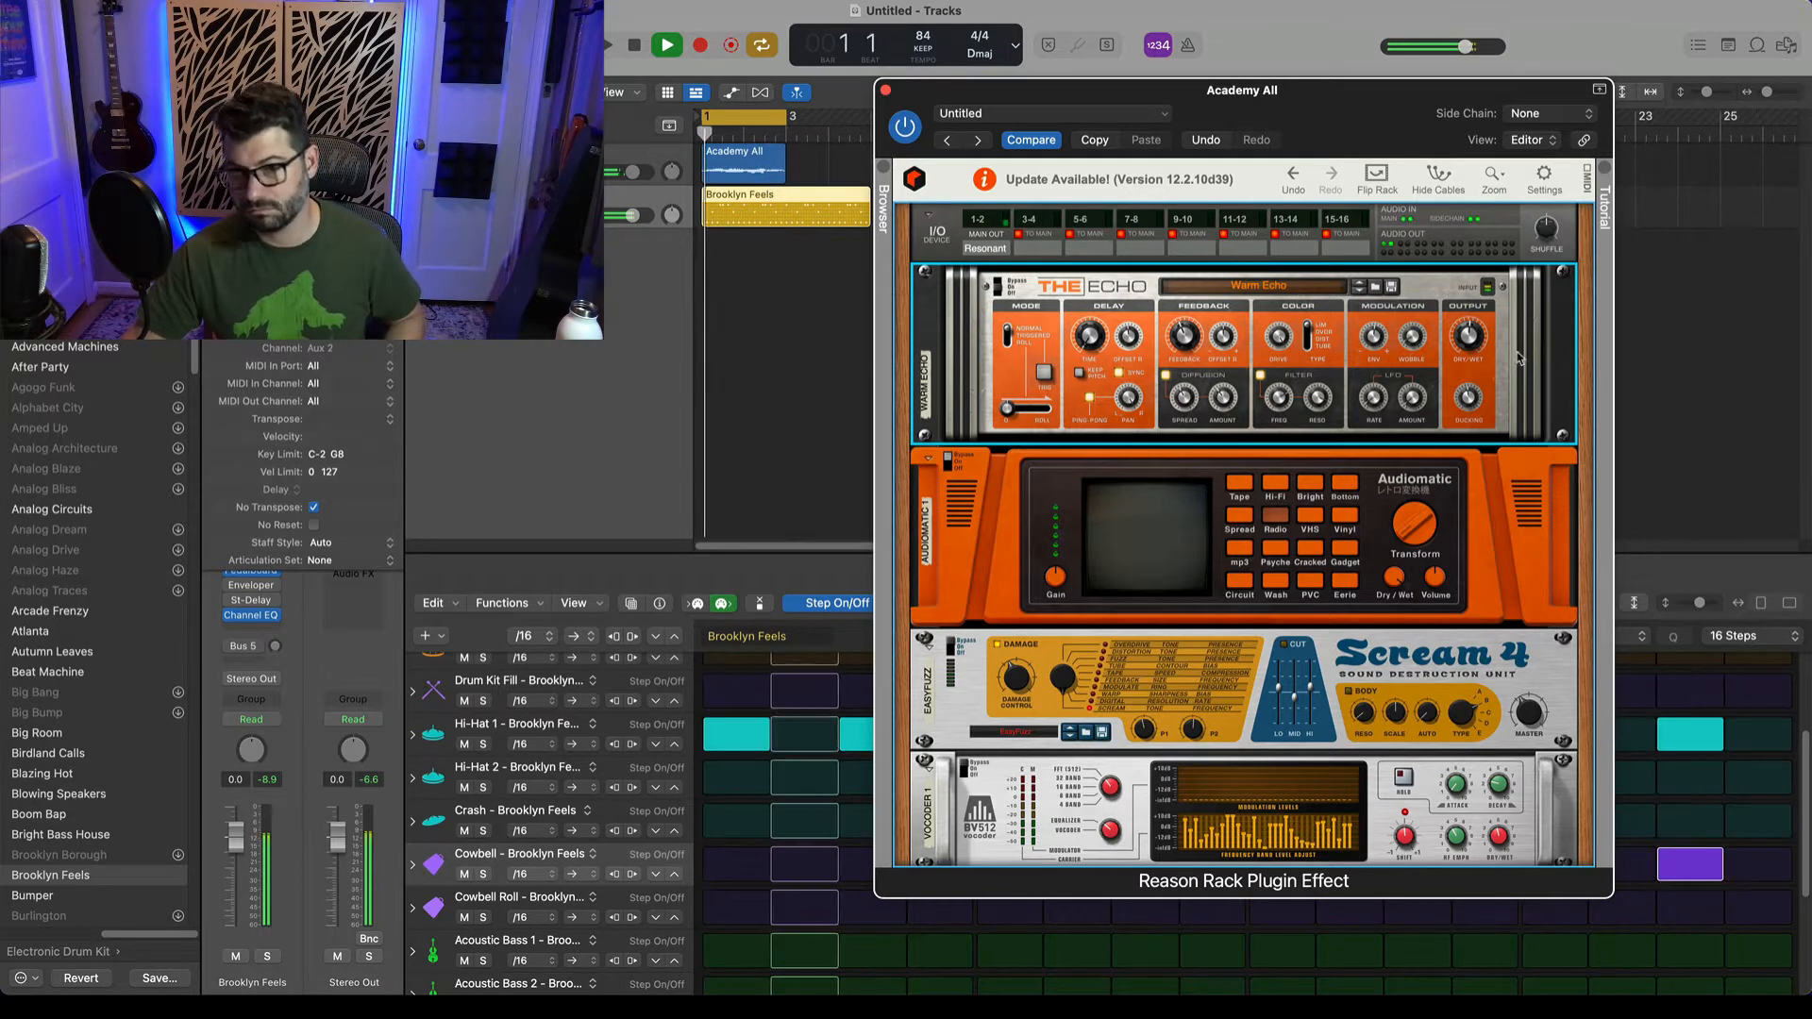
key(space)
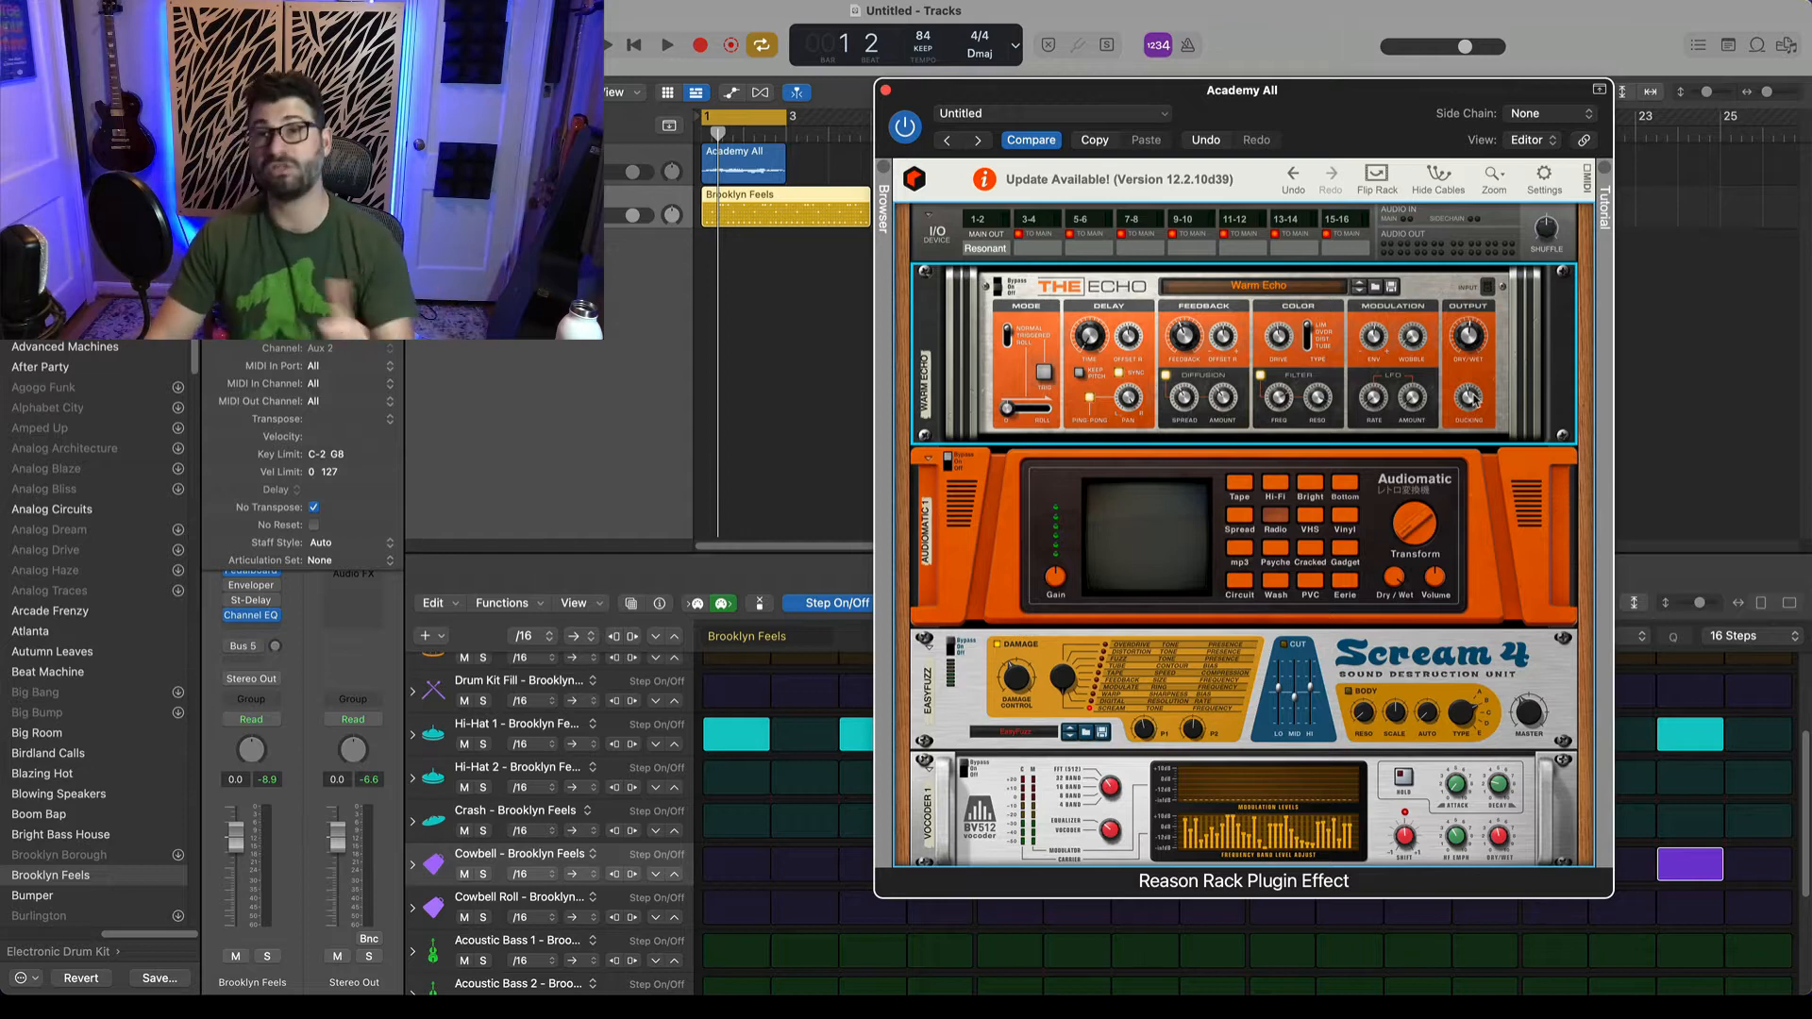
mouse_move(1474, 399)
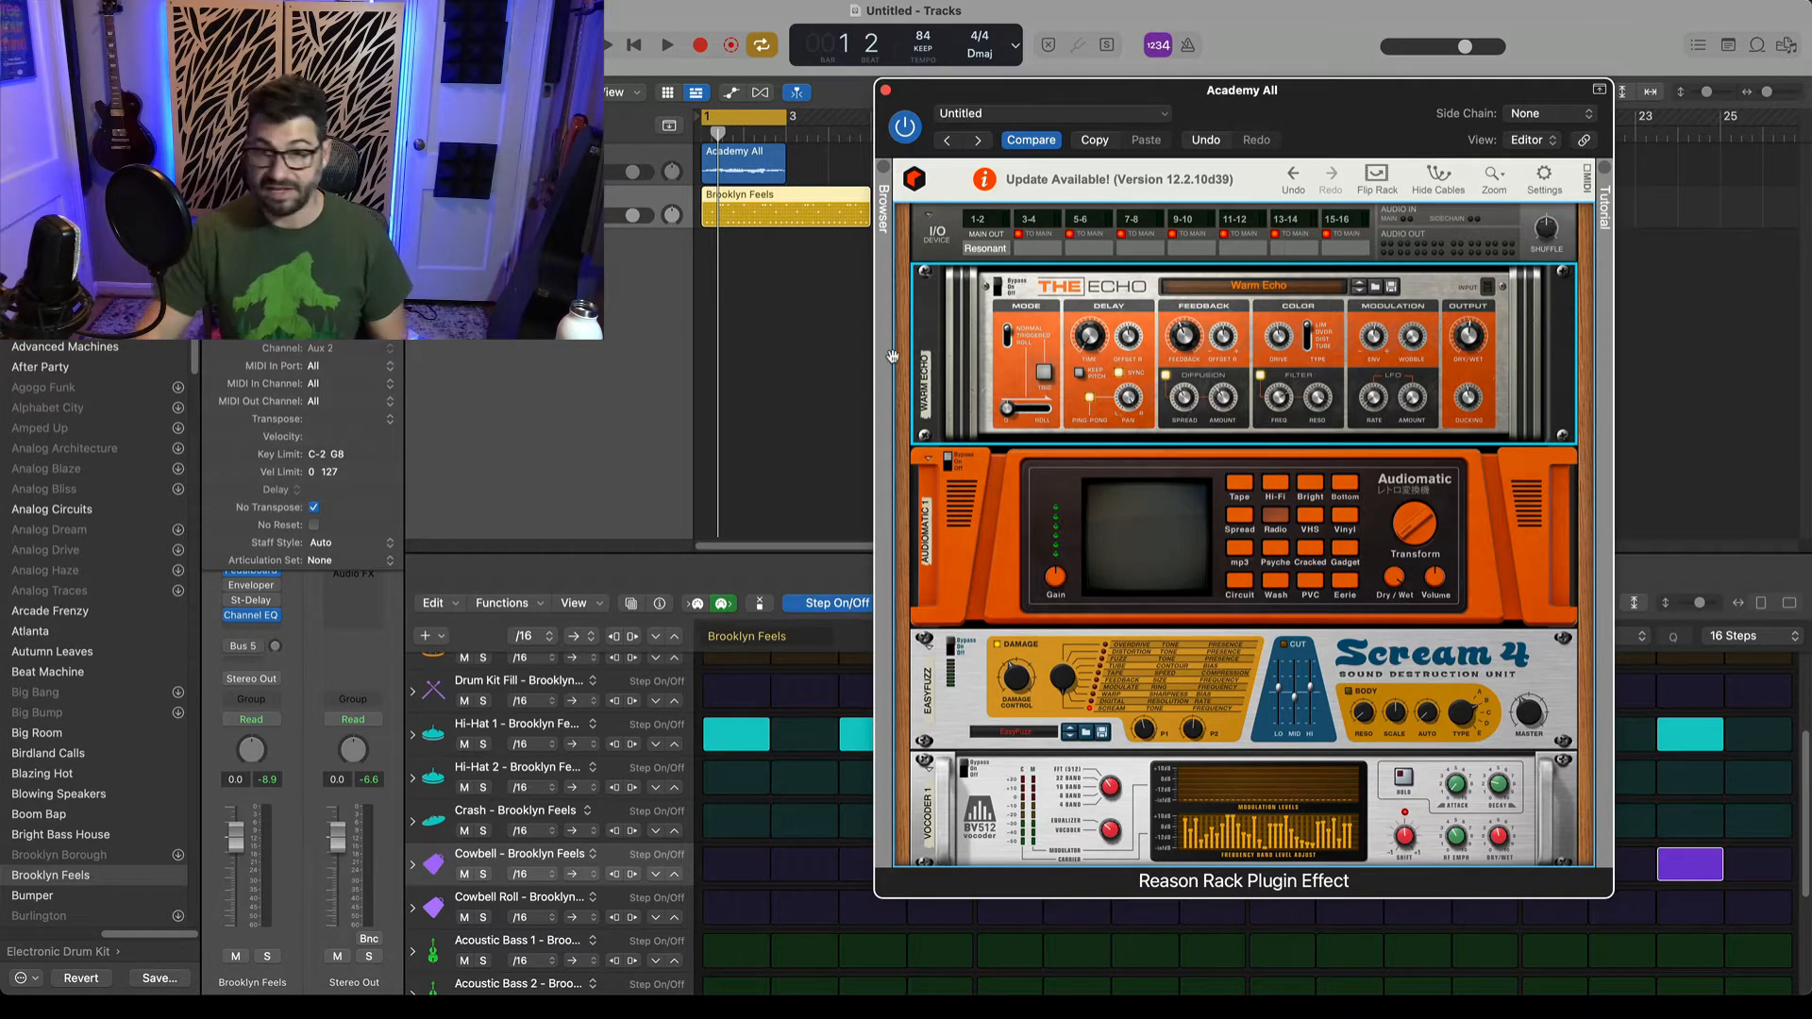
Turn on Audiomatic and play the loop through the Radio preset at 98% Transform, switching to the VHS preset at 27%.
click(948, 460)
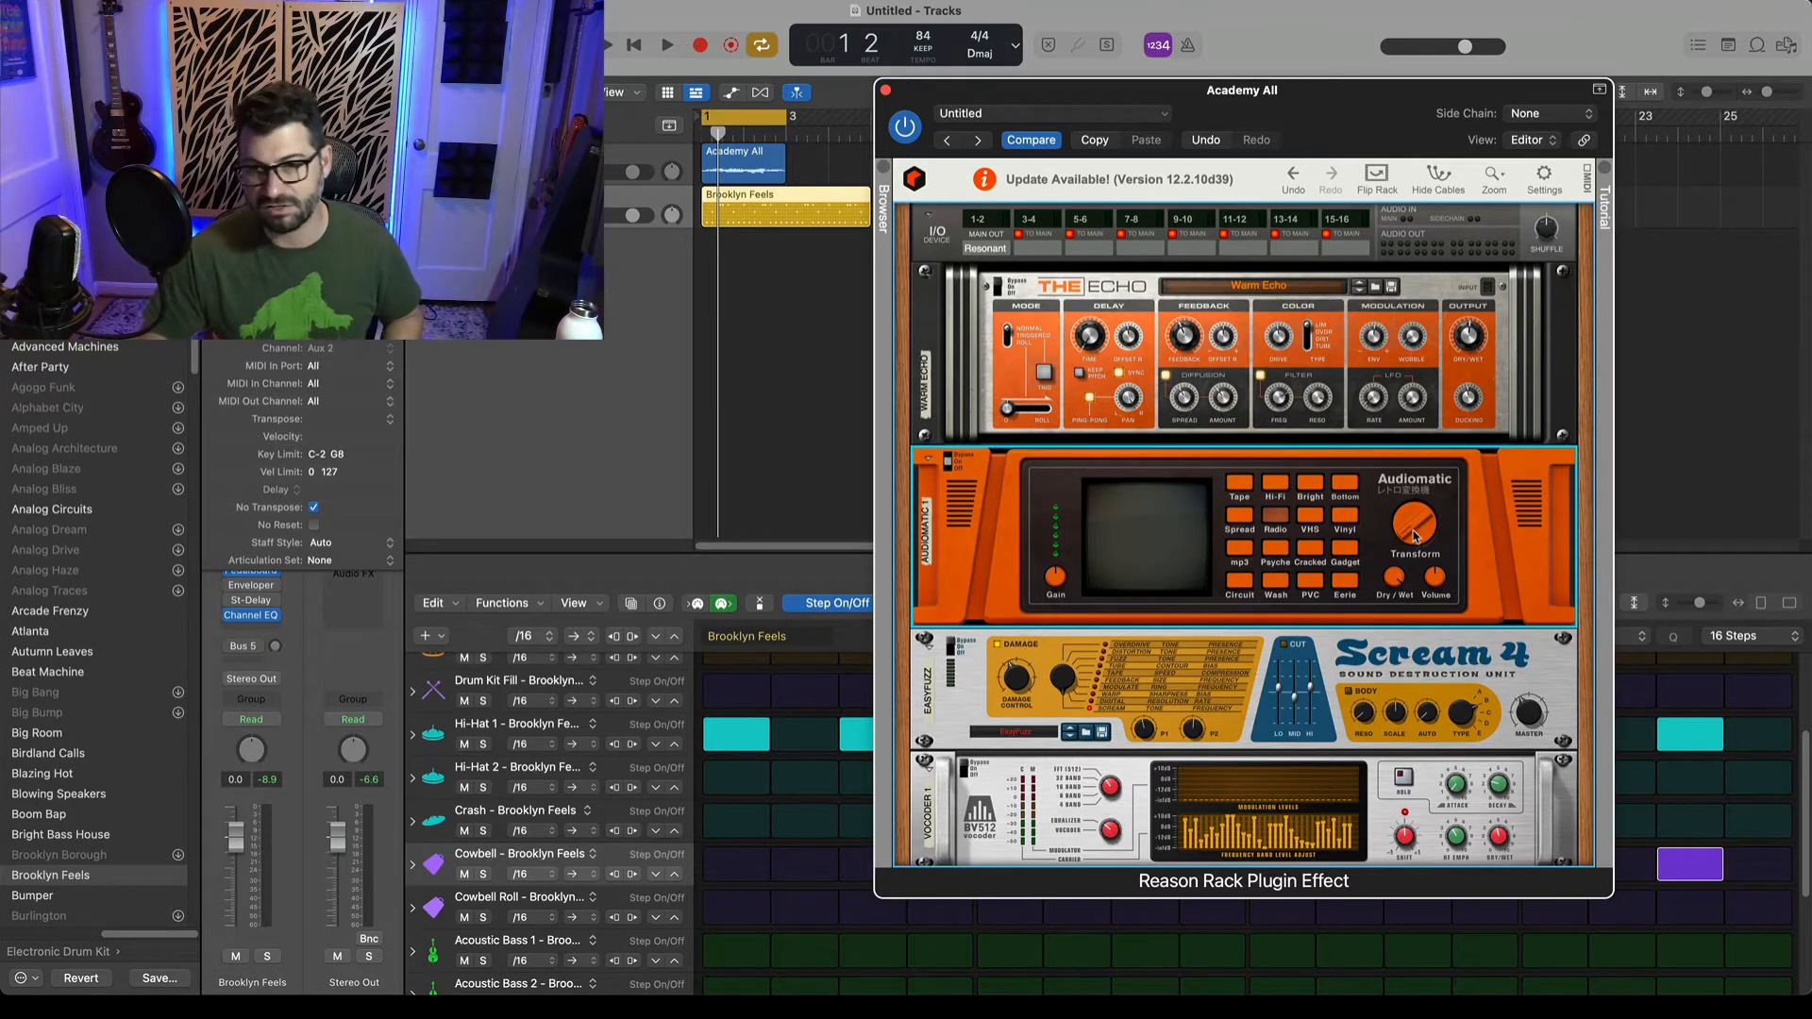
key(space)
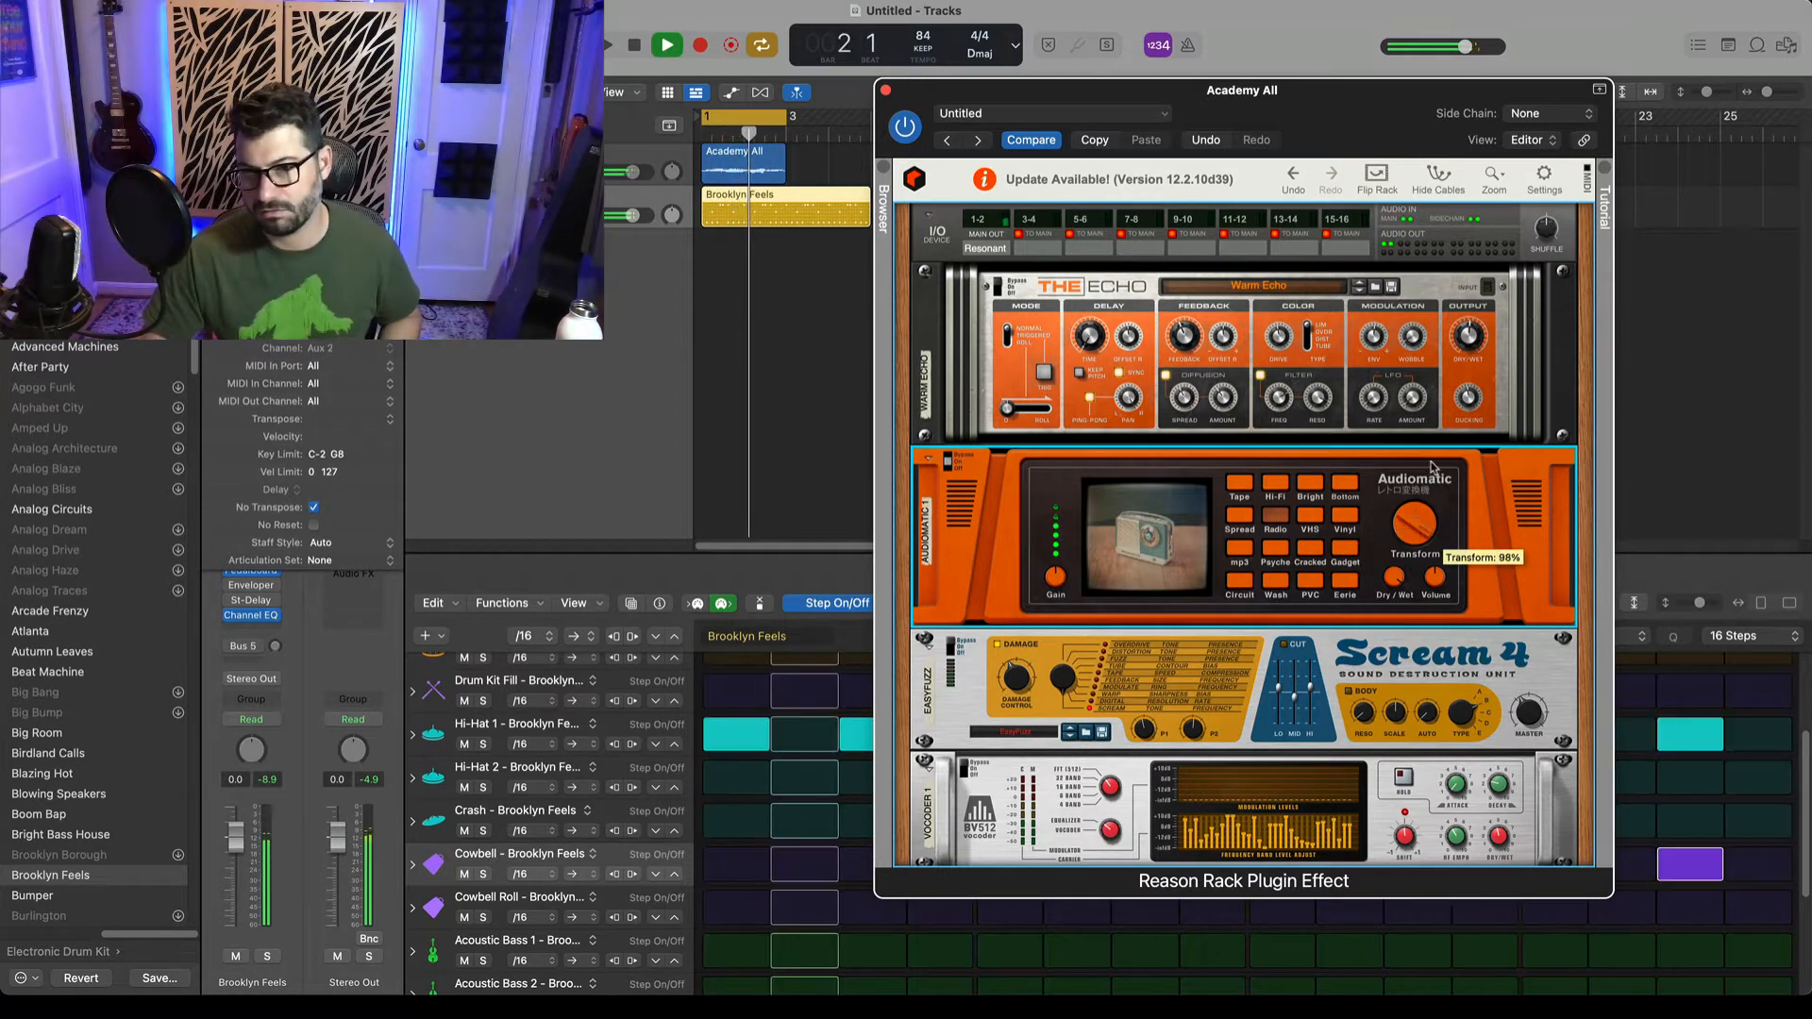
click(1310, 514)
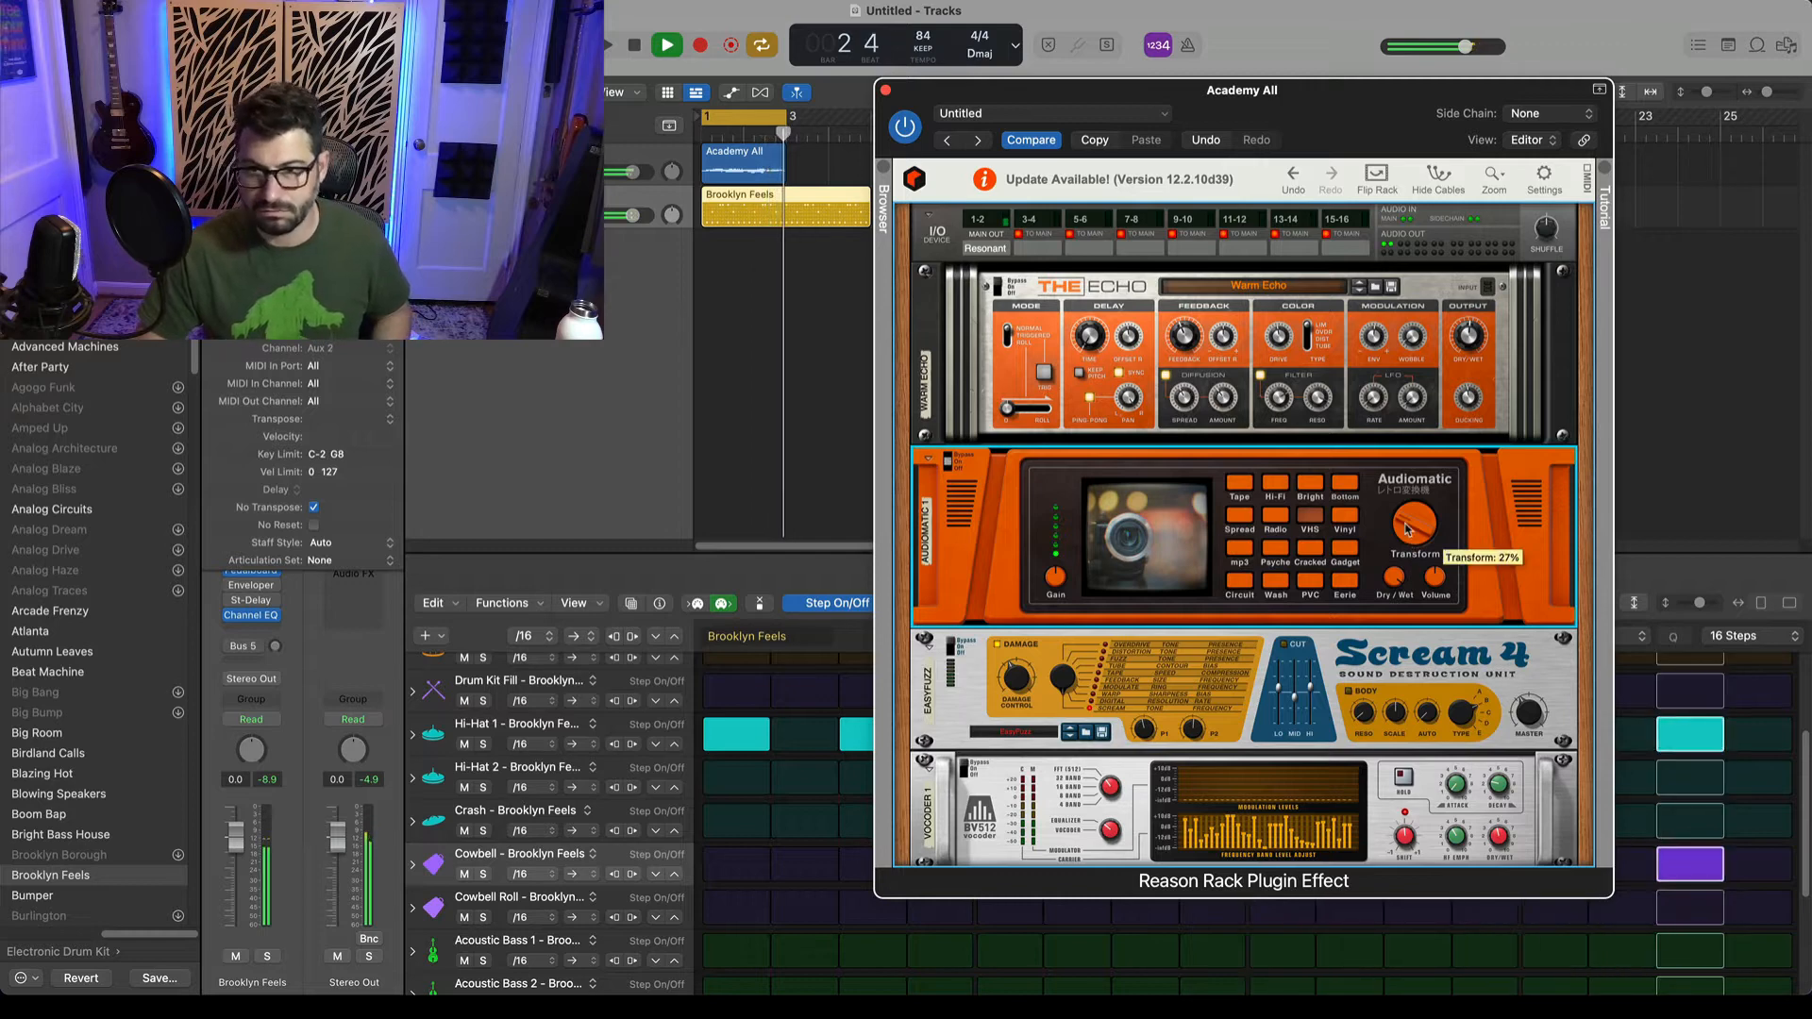
Audition Audiomatic's Vinyl preset with Transform at 77%, and switch to the Gadget preset.
click(1341, 517)
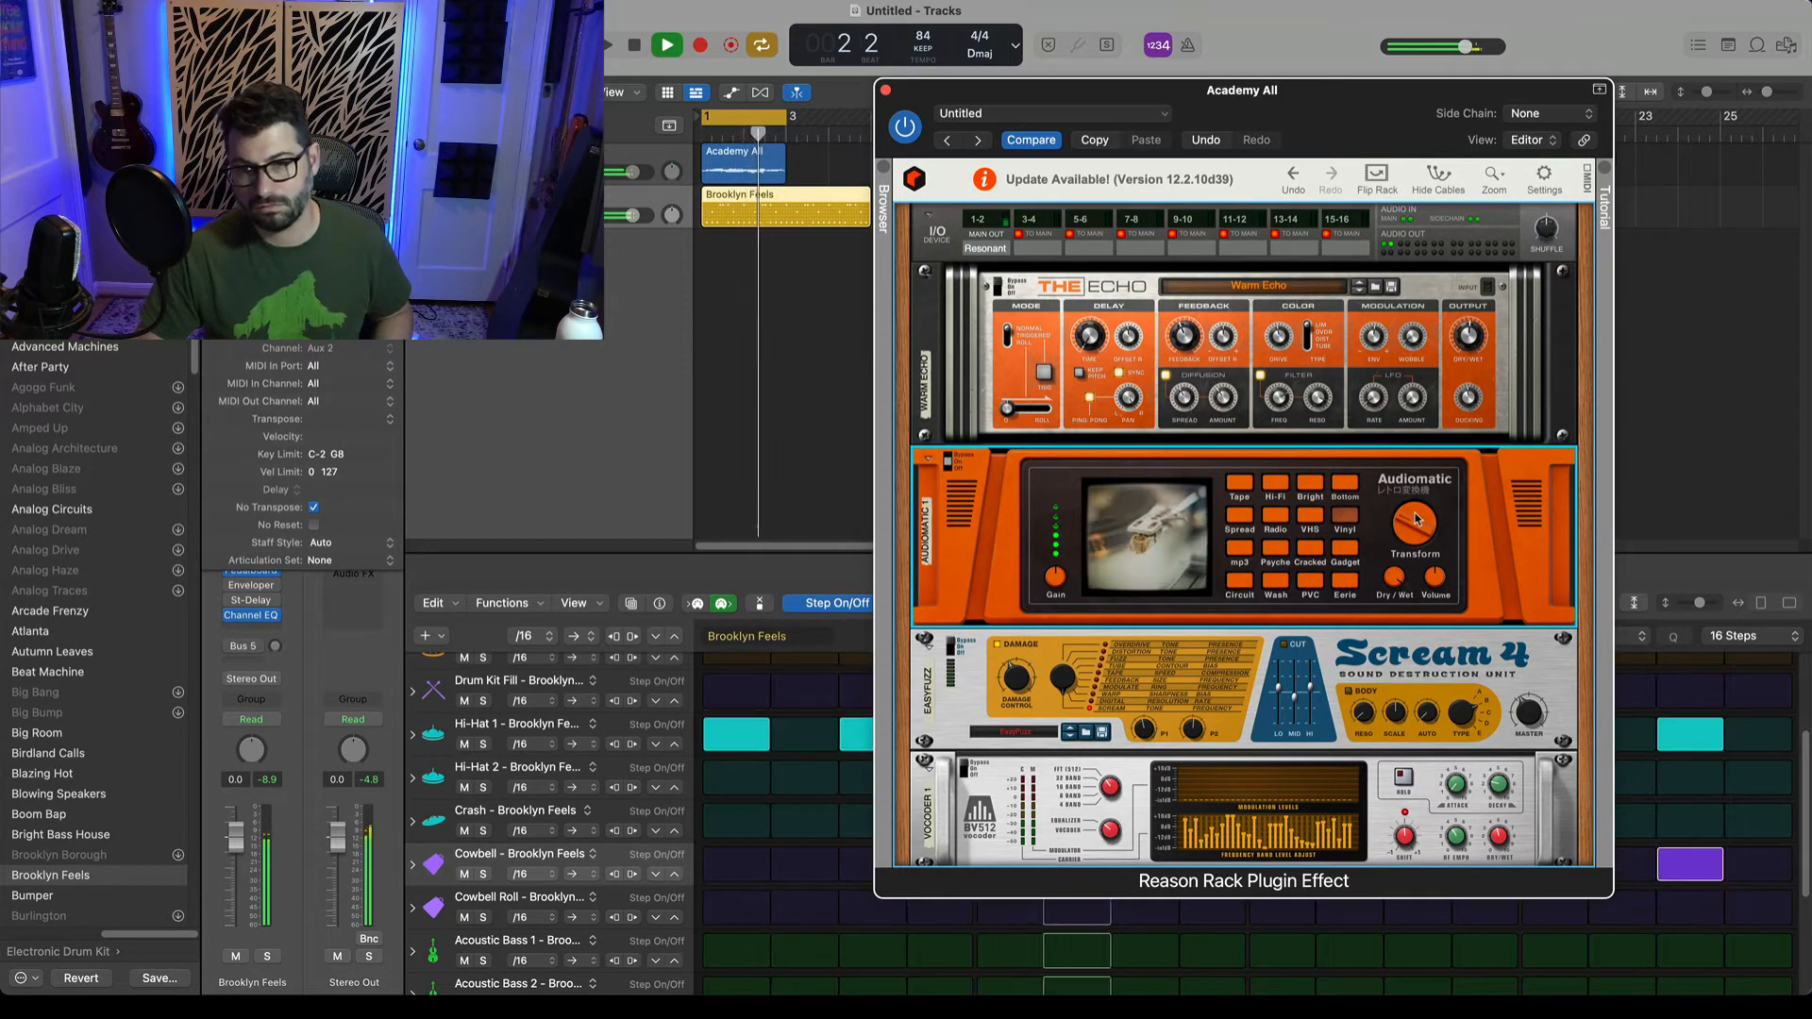
drag(1416, 518, 1414, 488)
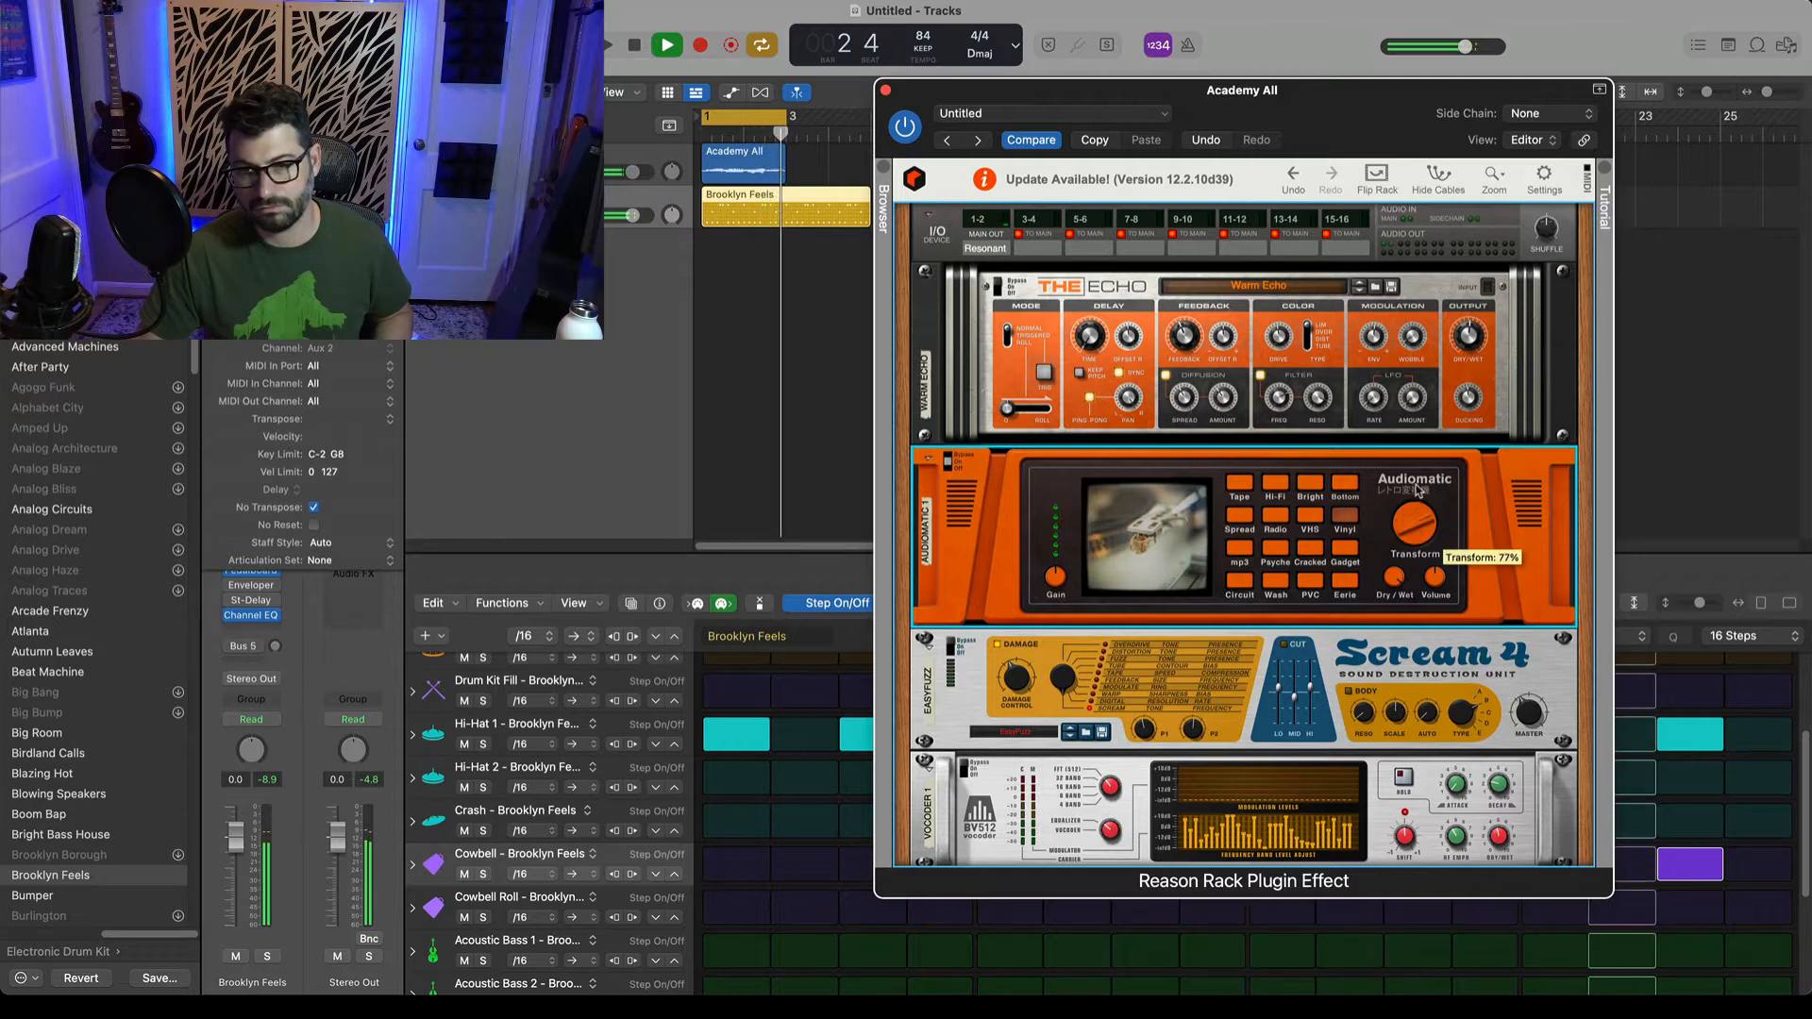
click(1347, 557)
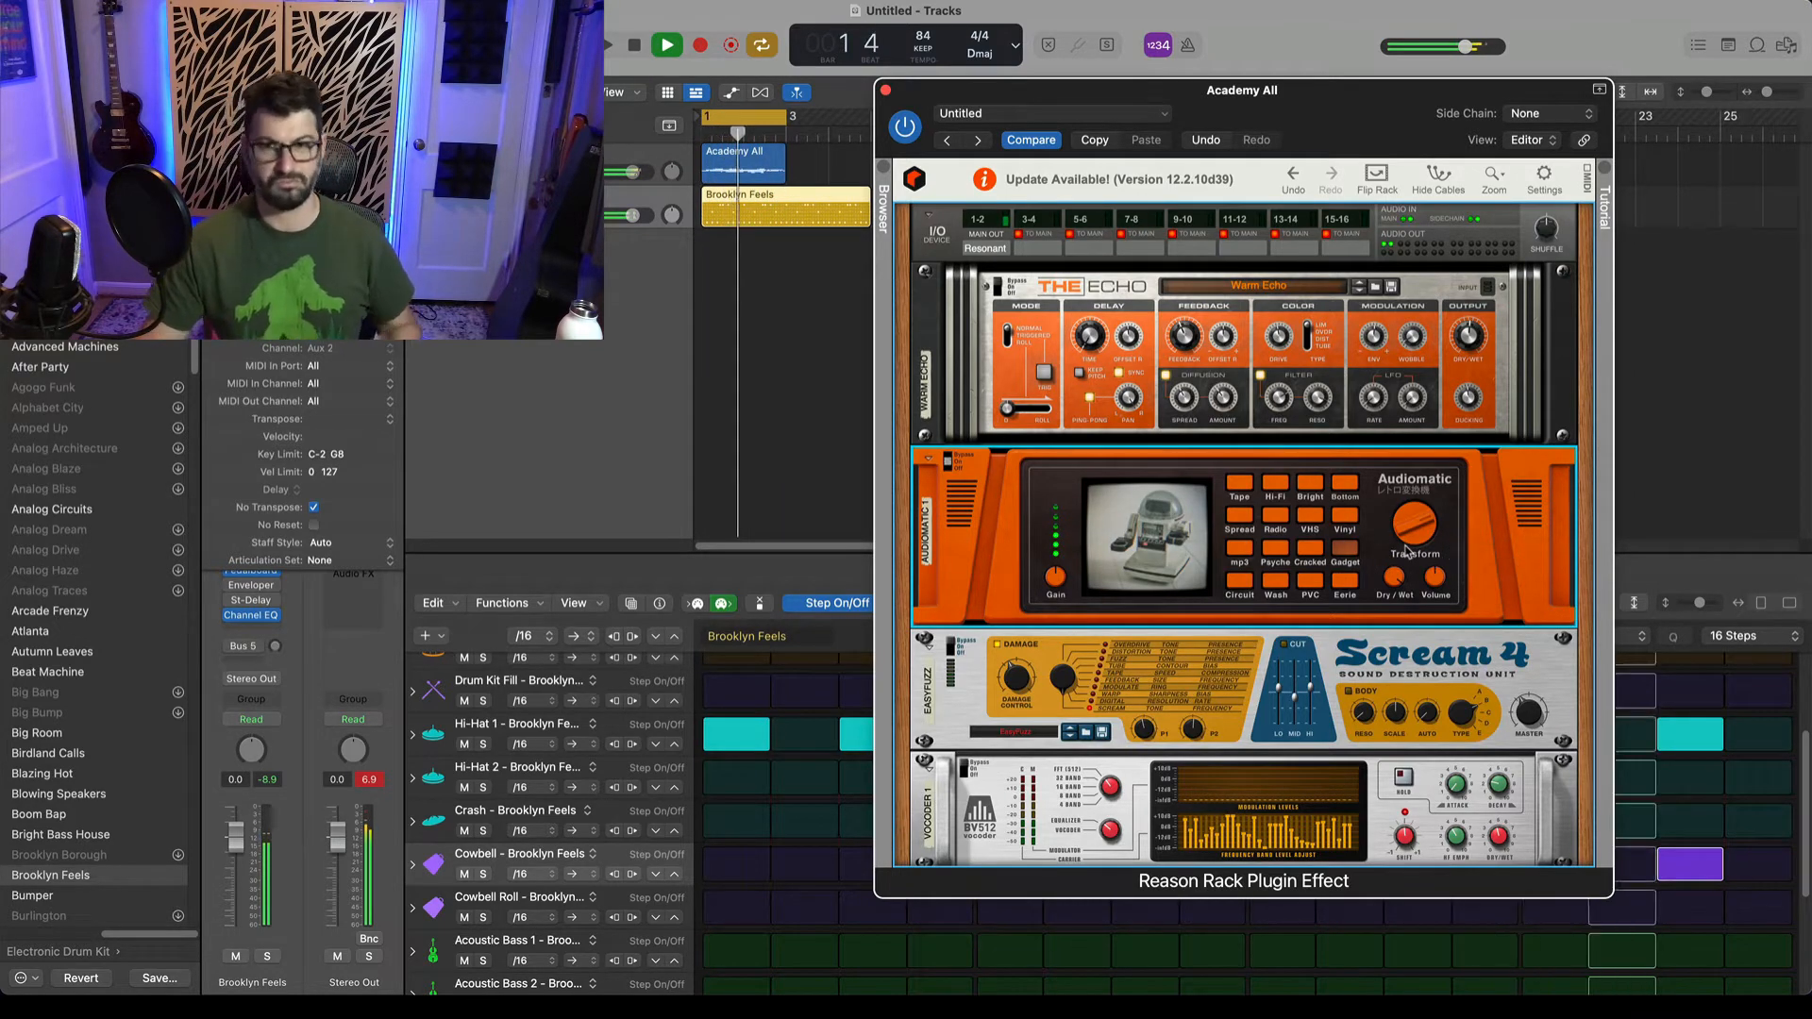
Switch The Echo on alongside Audiomatic, audition the Wash preset with Transform lowered to 23%, and stop playback.
click(998, 286)
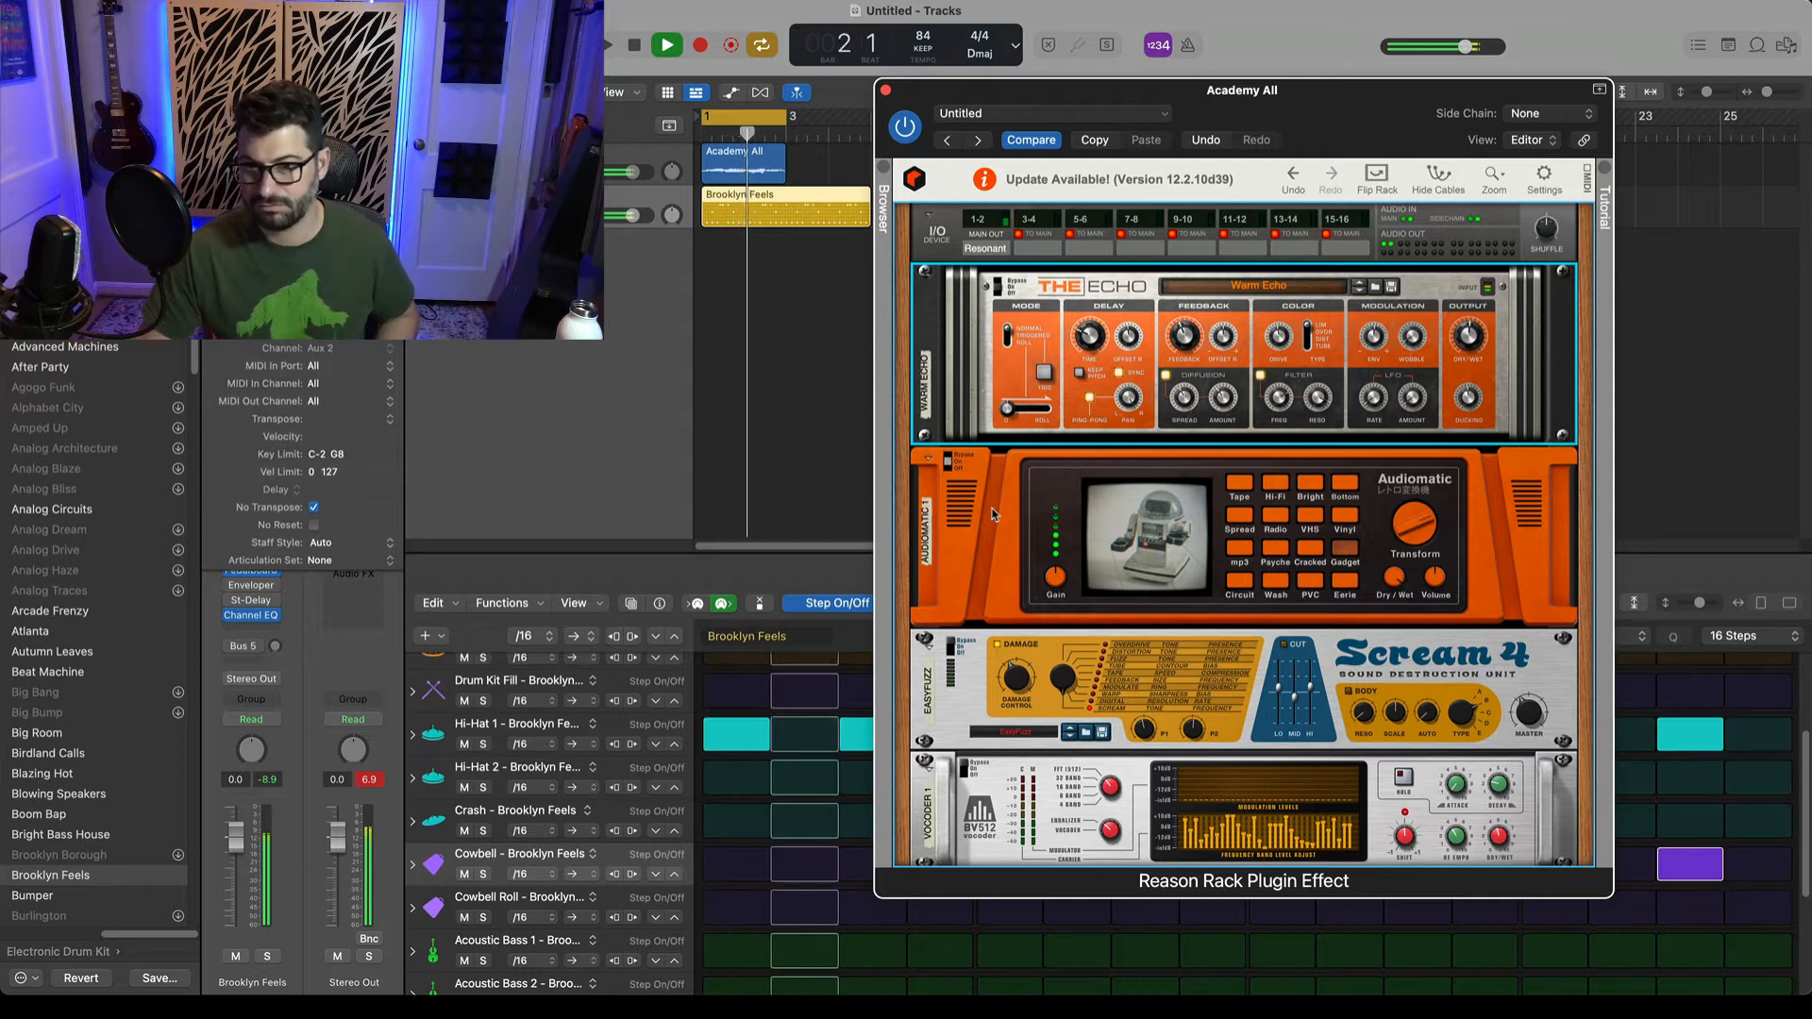
click(1276, 579)
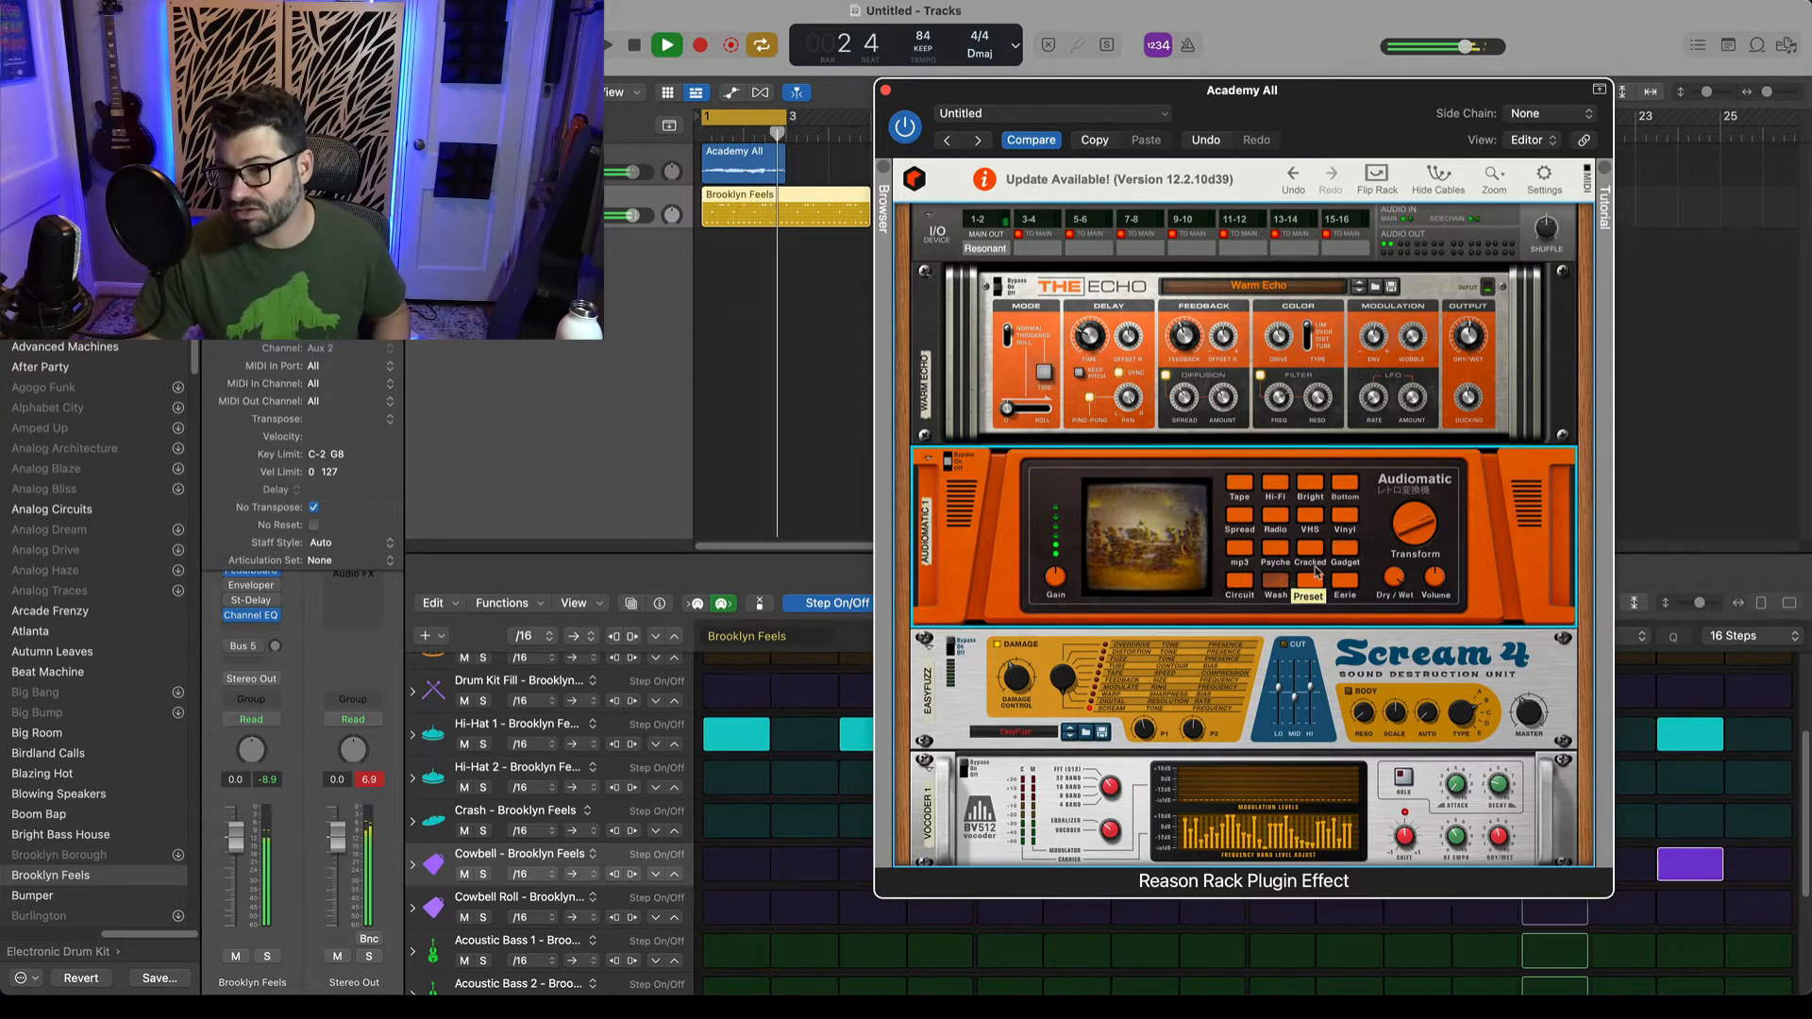
mouse_move(1421, 531)
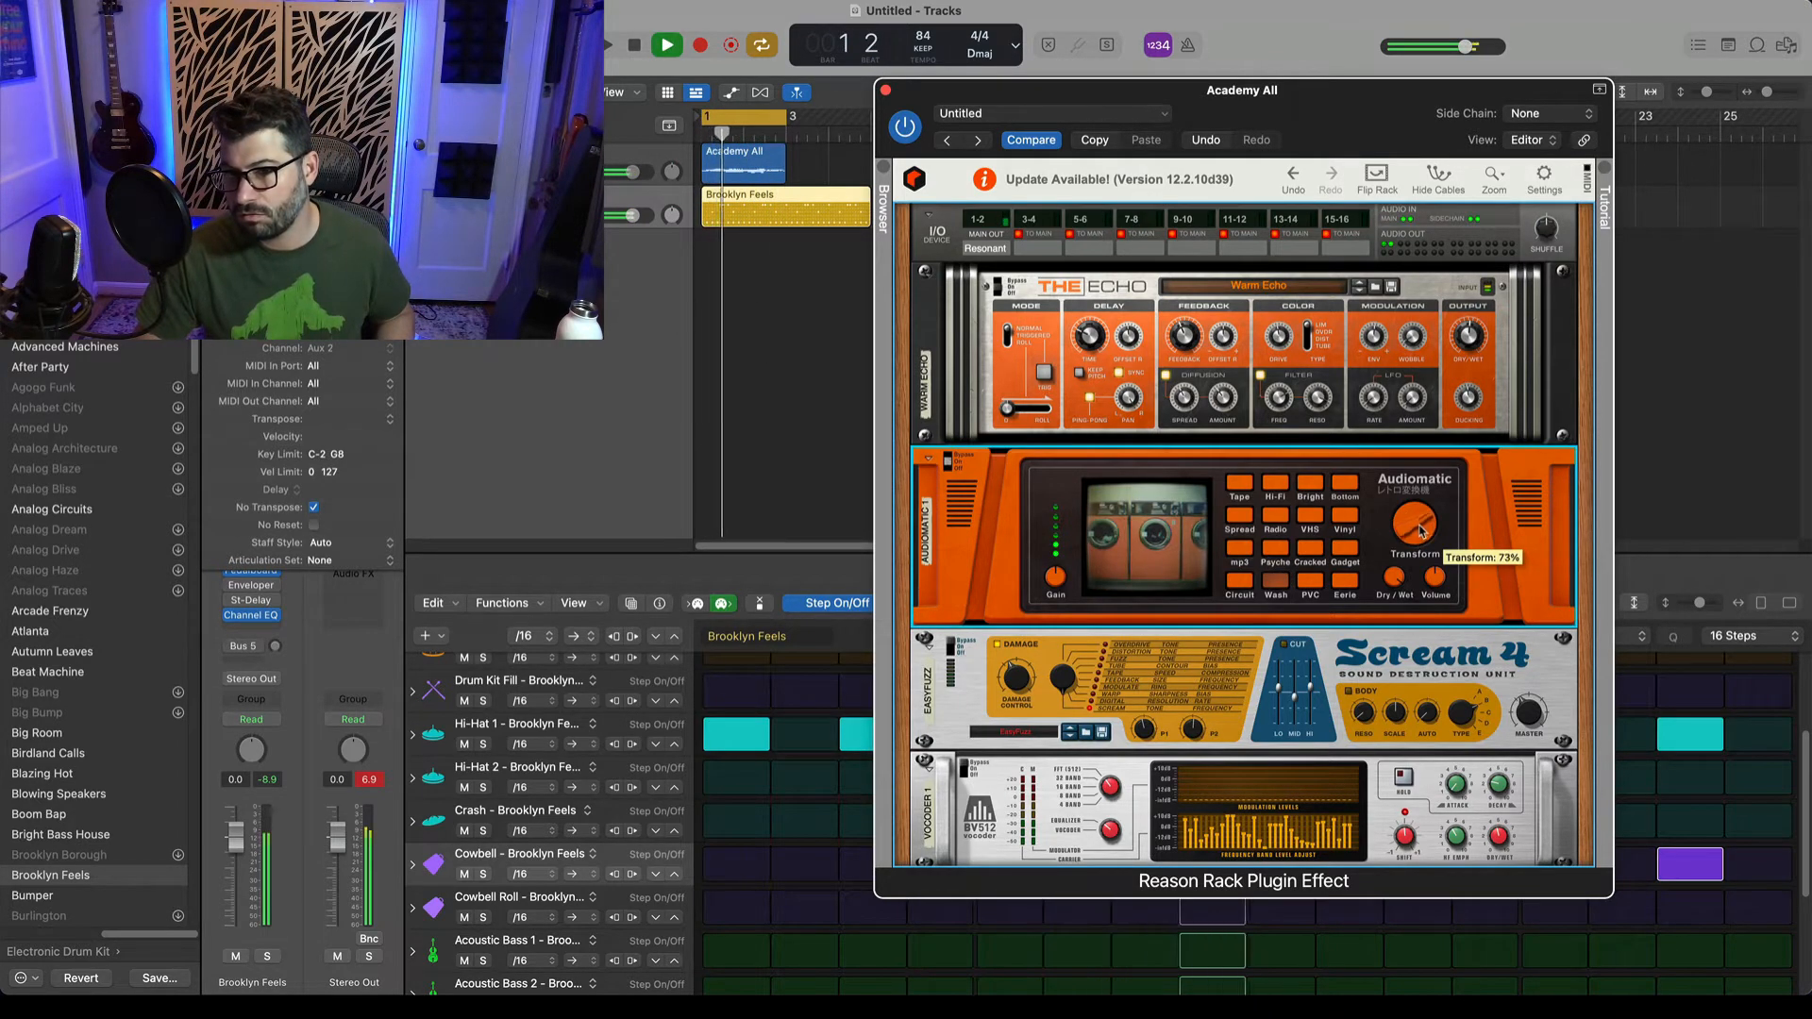
drag(1421, 532, 1401, 561)
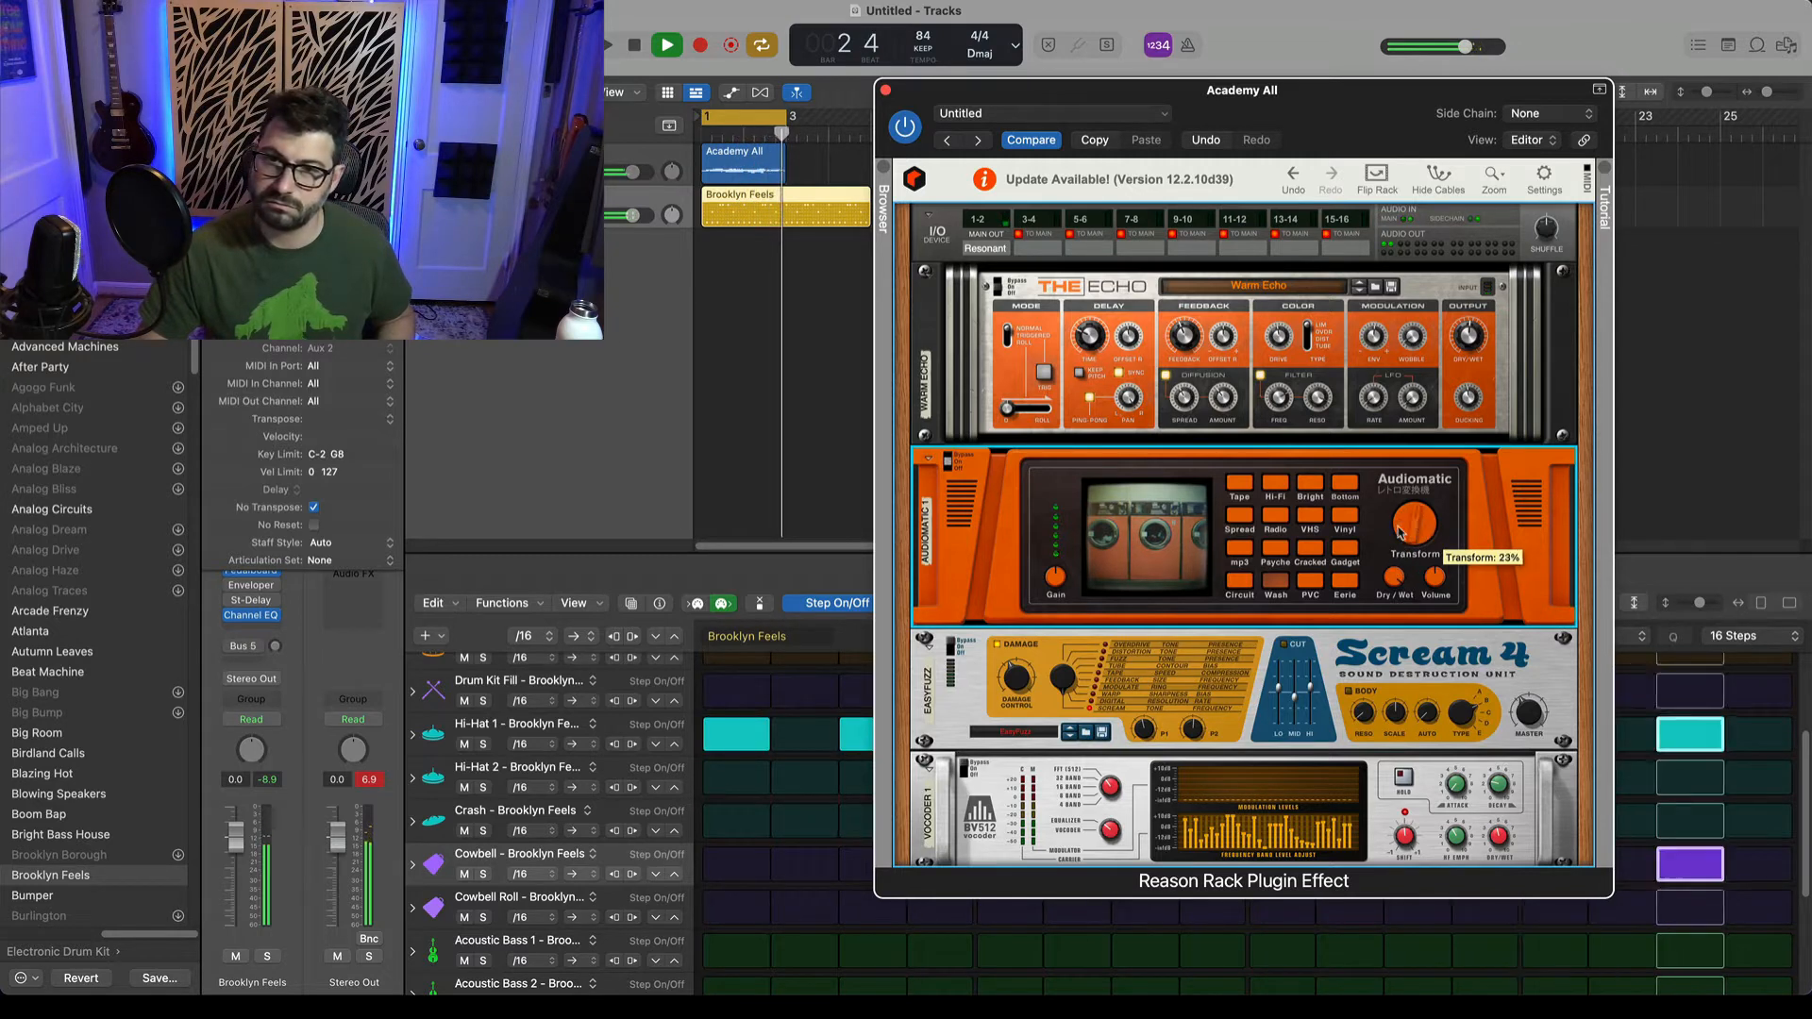
key(space)
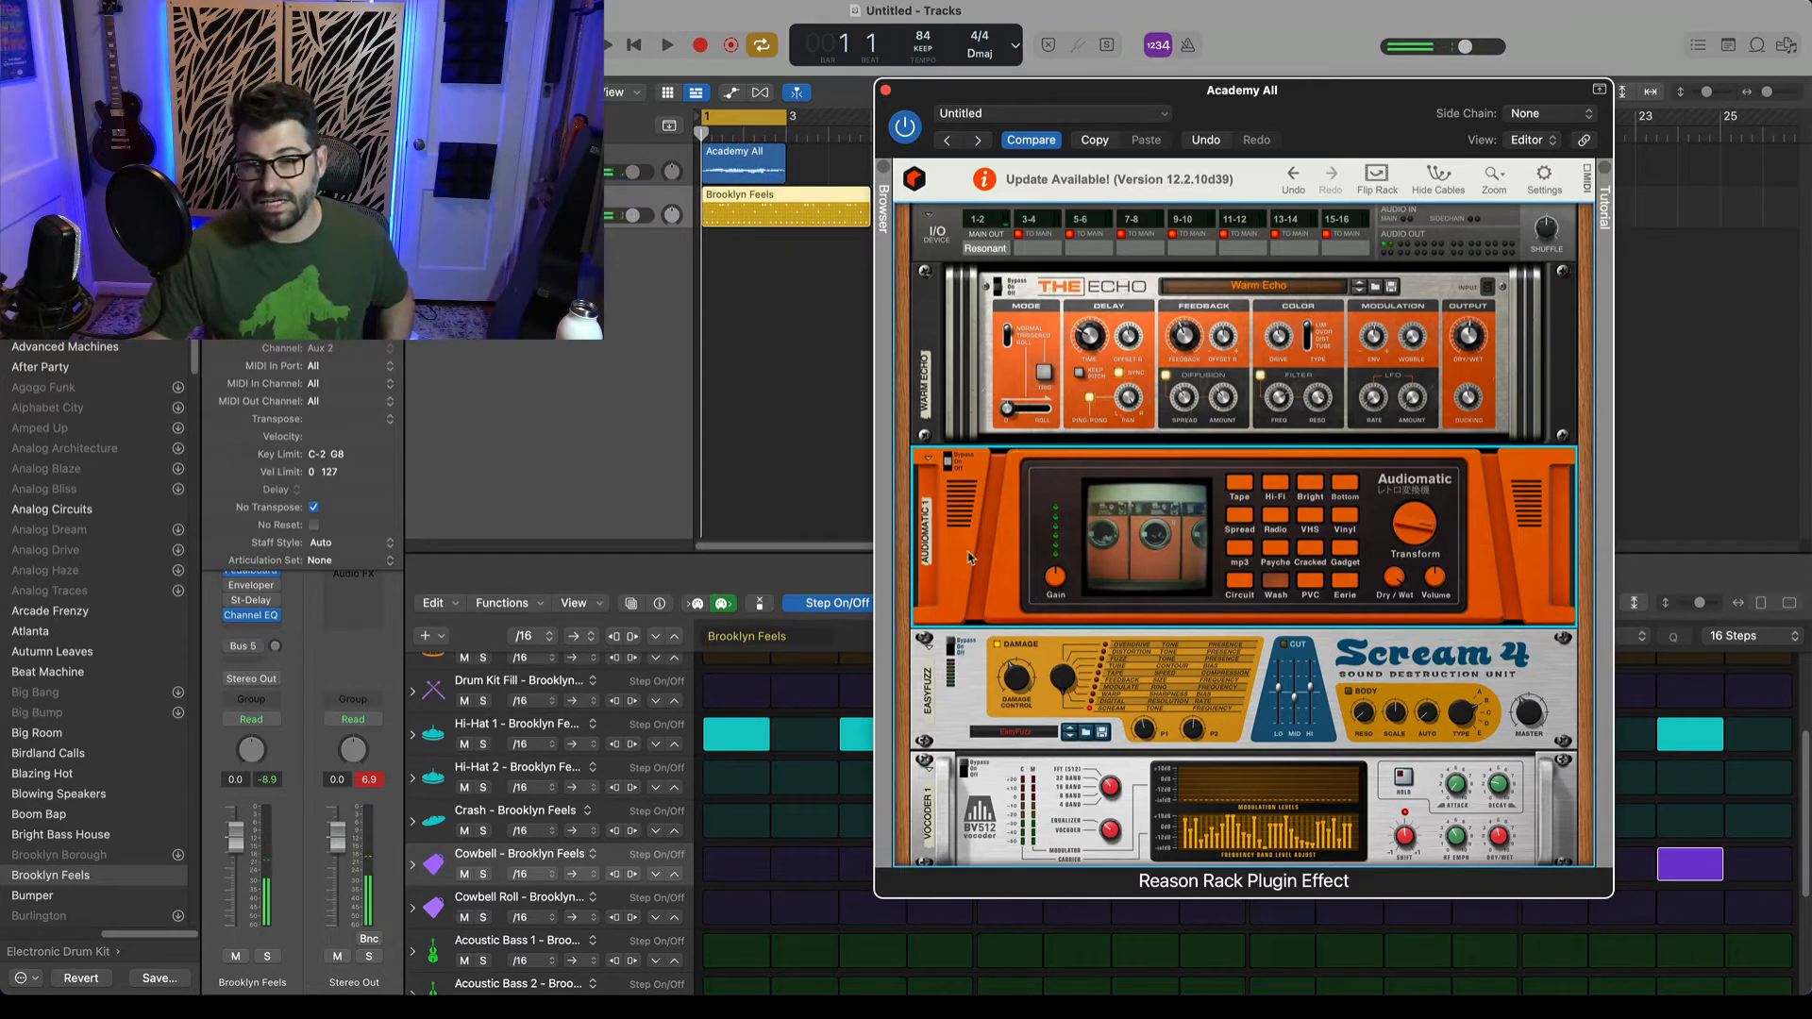
Move Audiomatic above The Echo in the rack and play the loop while adjusting its Transform amount.
drag(969, 557, 1004, 332)
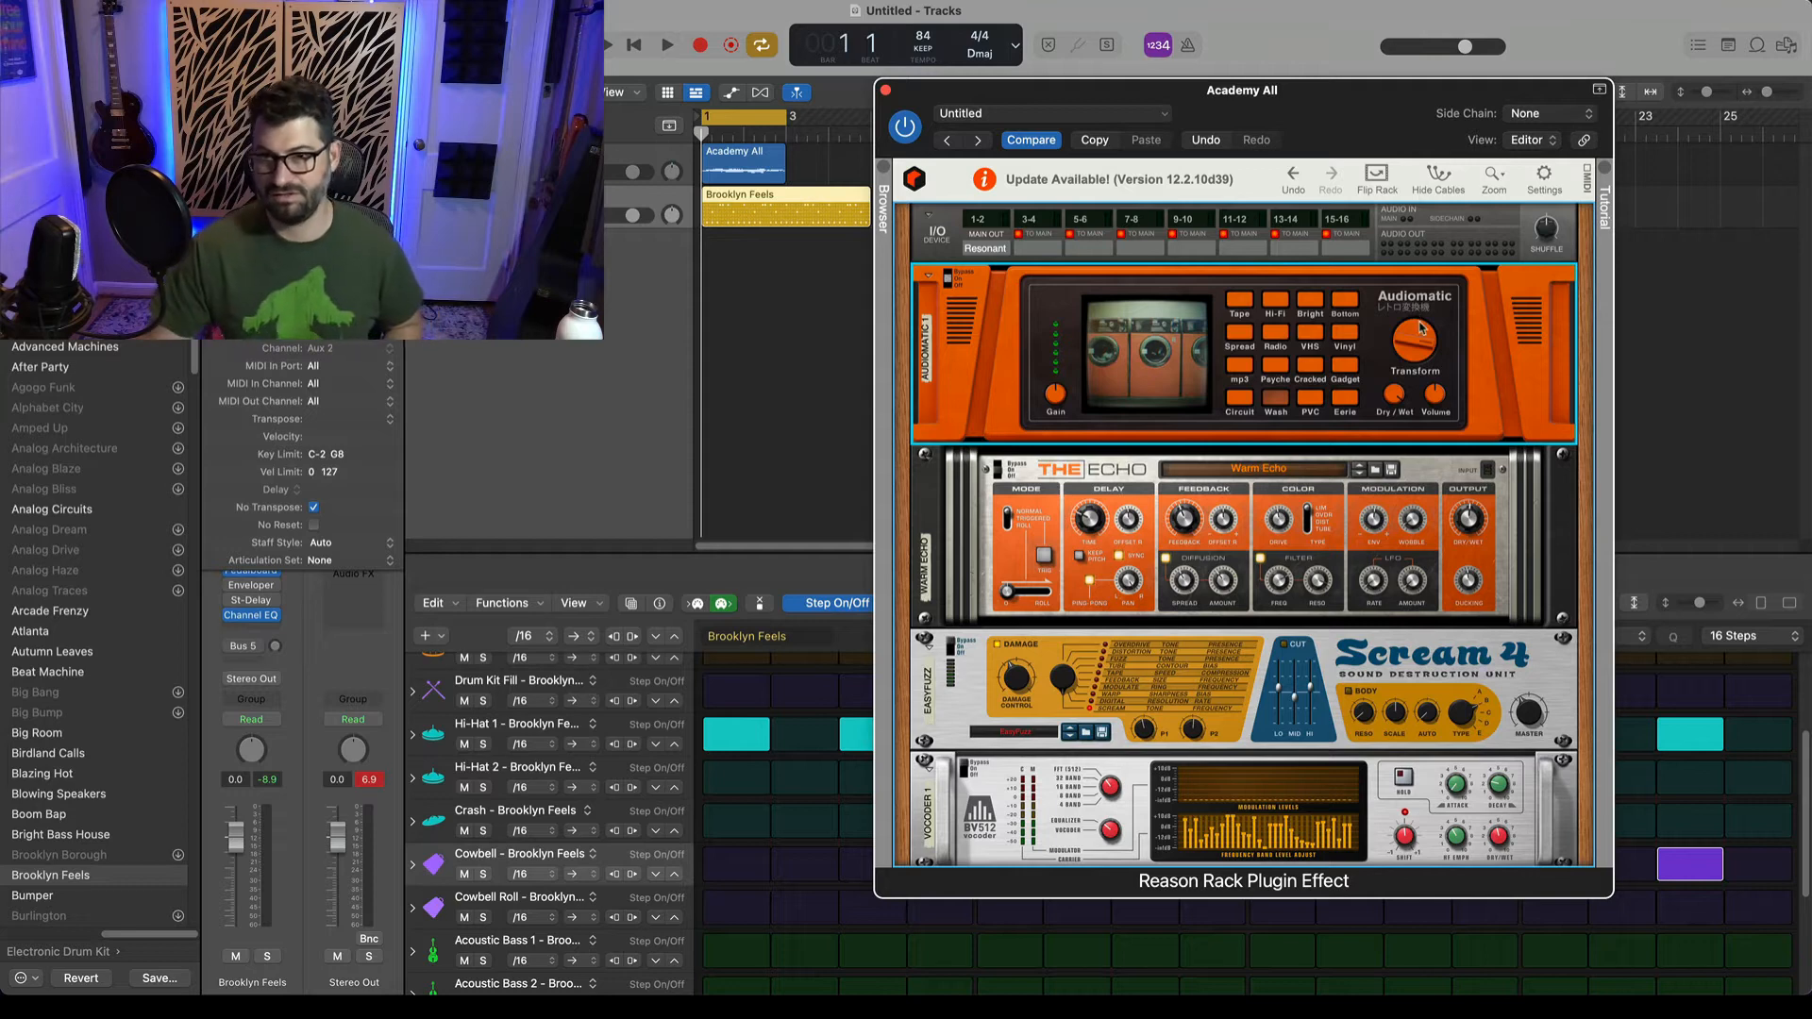
key(space)
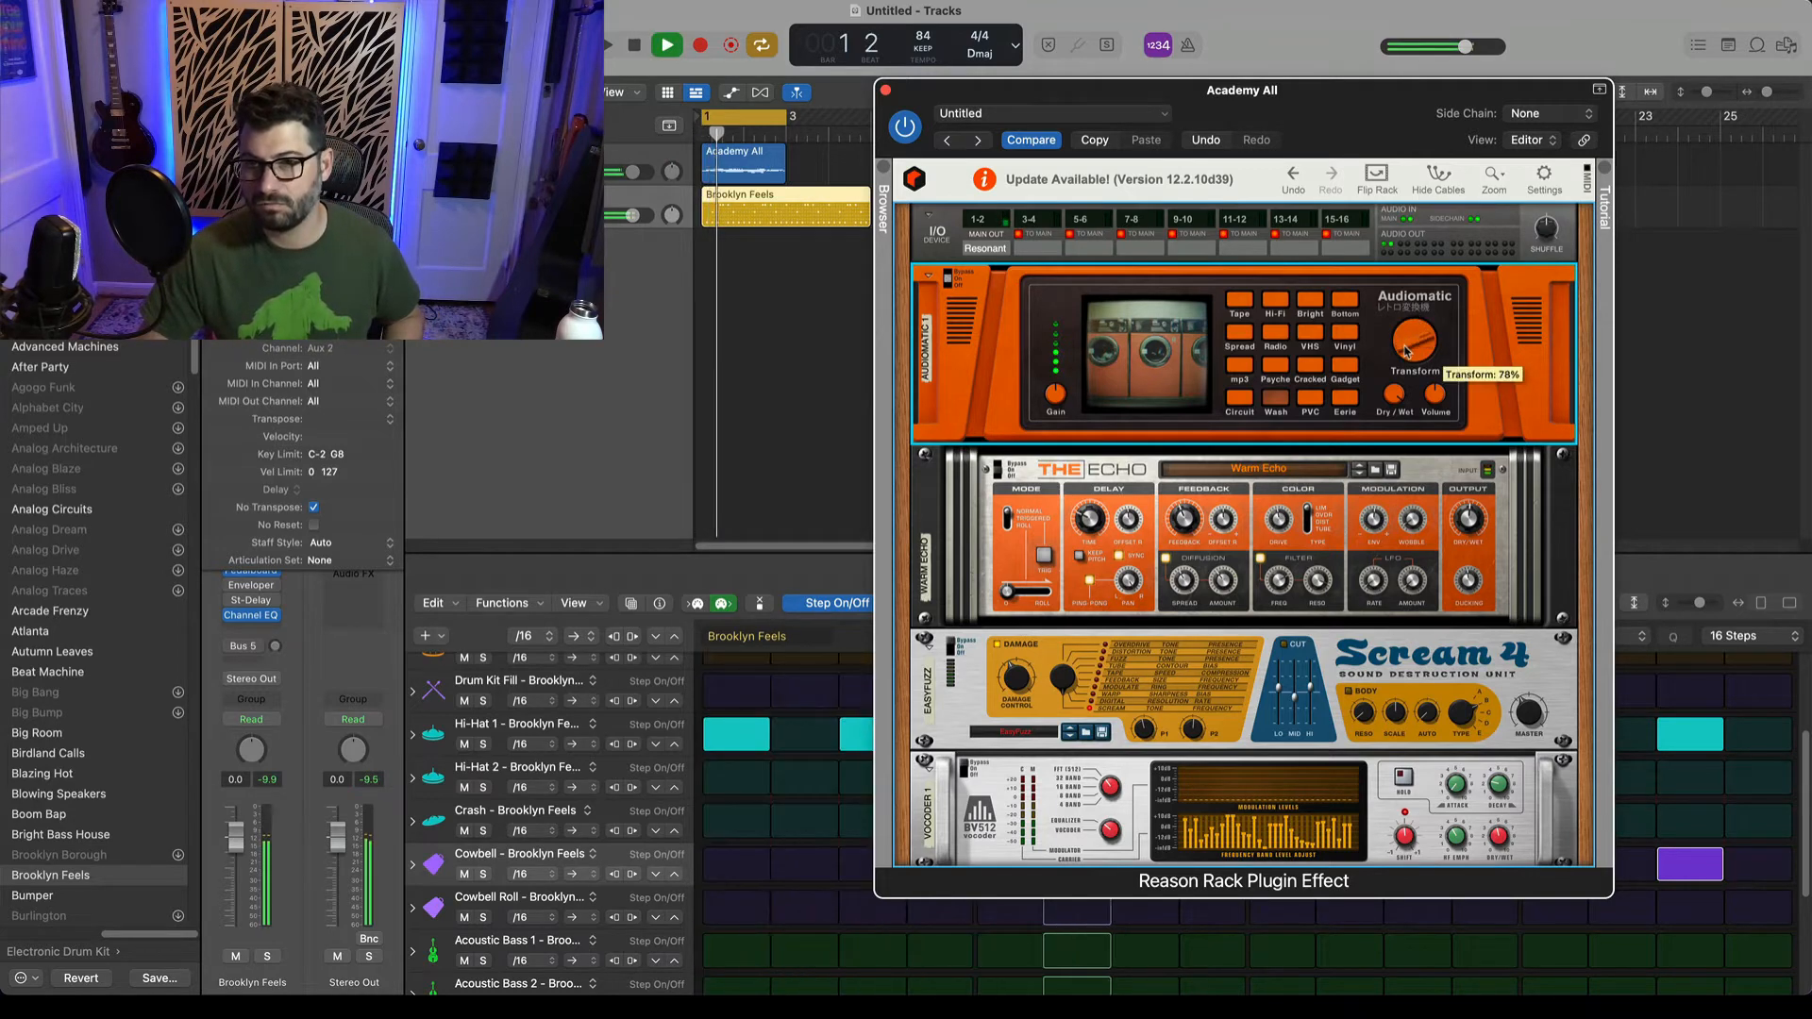
mouse_move(1403, 359)
mouse_down()
mouse_move(1389, 391)
mouse_move(1391, 352)
mouse_move(1384, 368)
mouse_up()
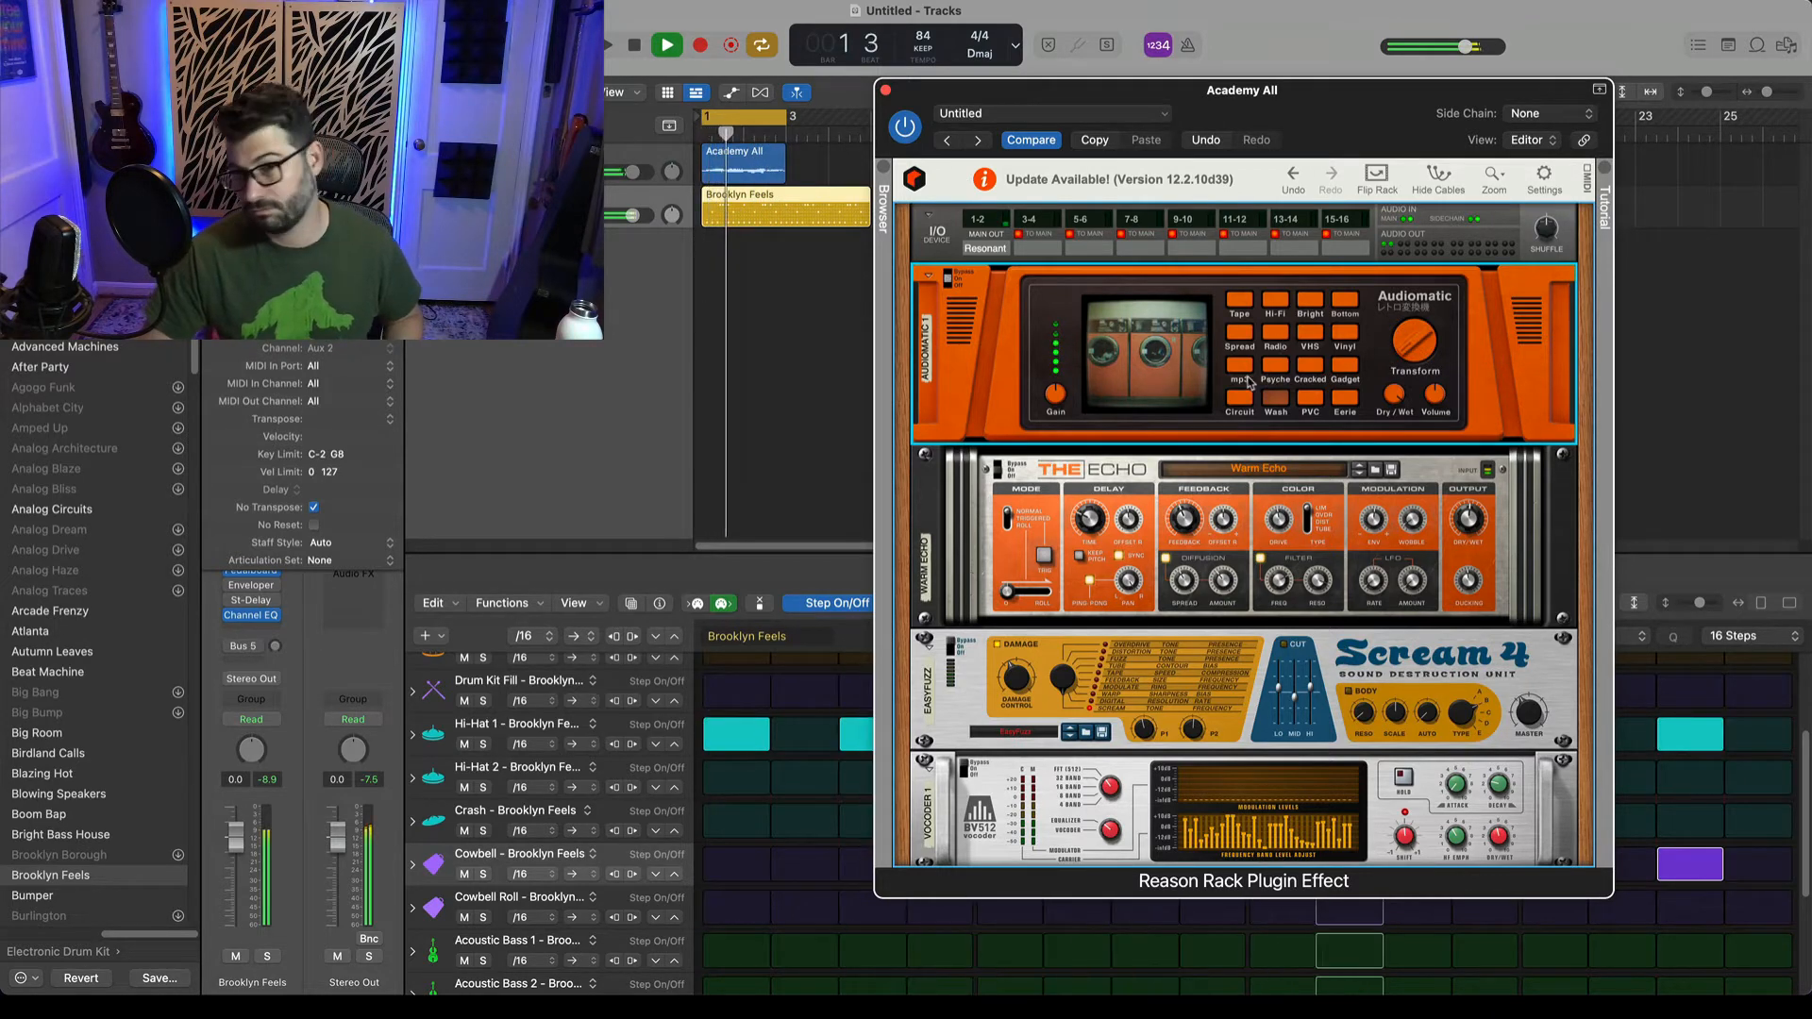
Audition Audiomatic's PVC preset at 72% Transform, switch to the Tape preset at 38%, and stop playback.
click(1310, 399)
drag(1411, 352, 1423, 309)
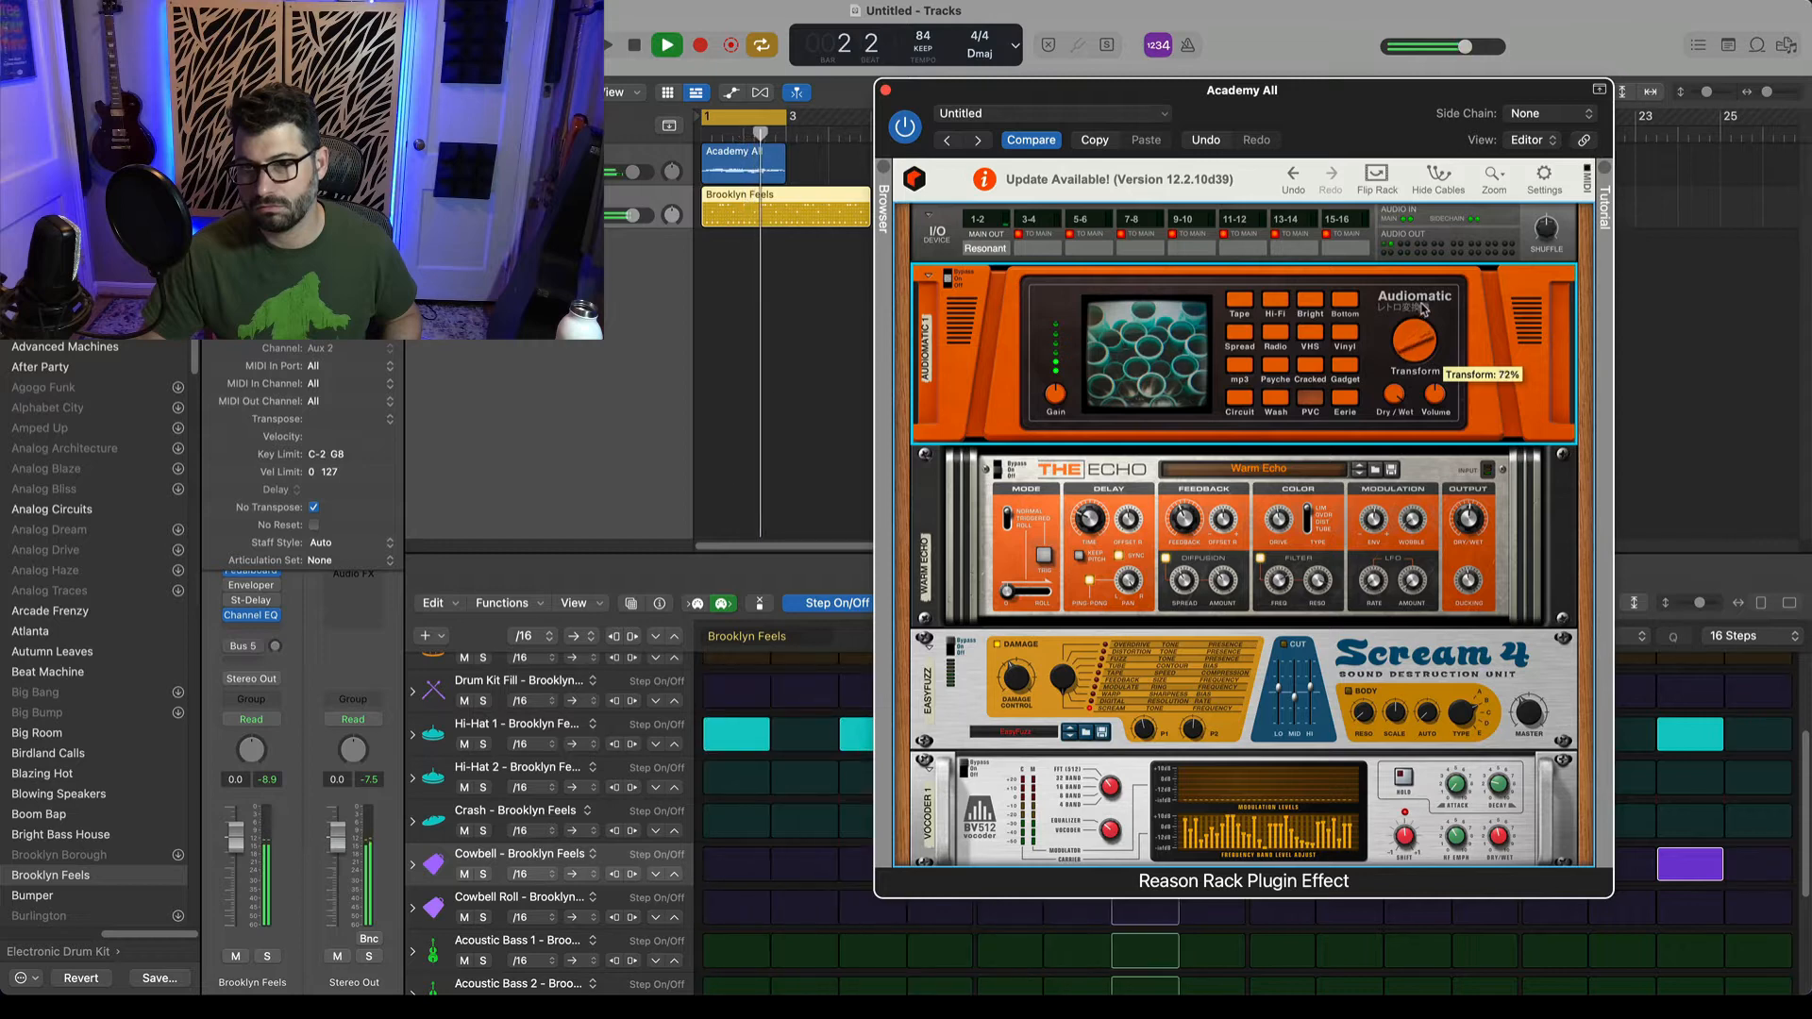
click(1242, 312)
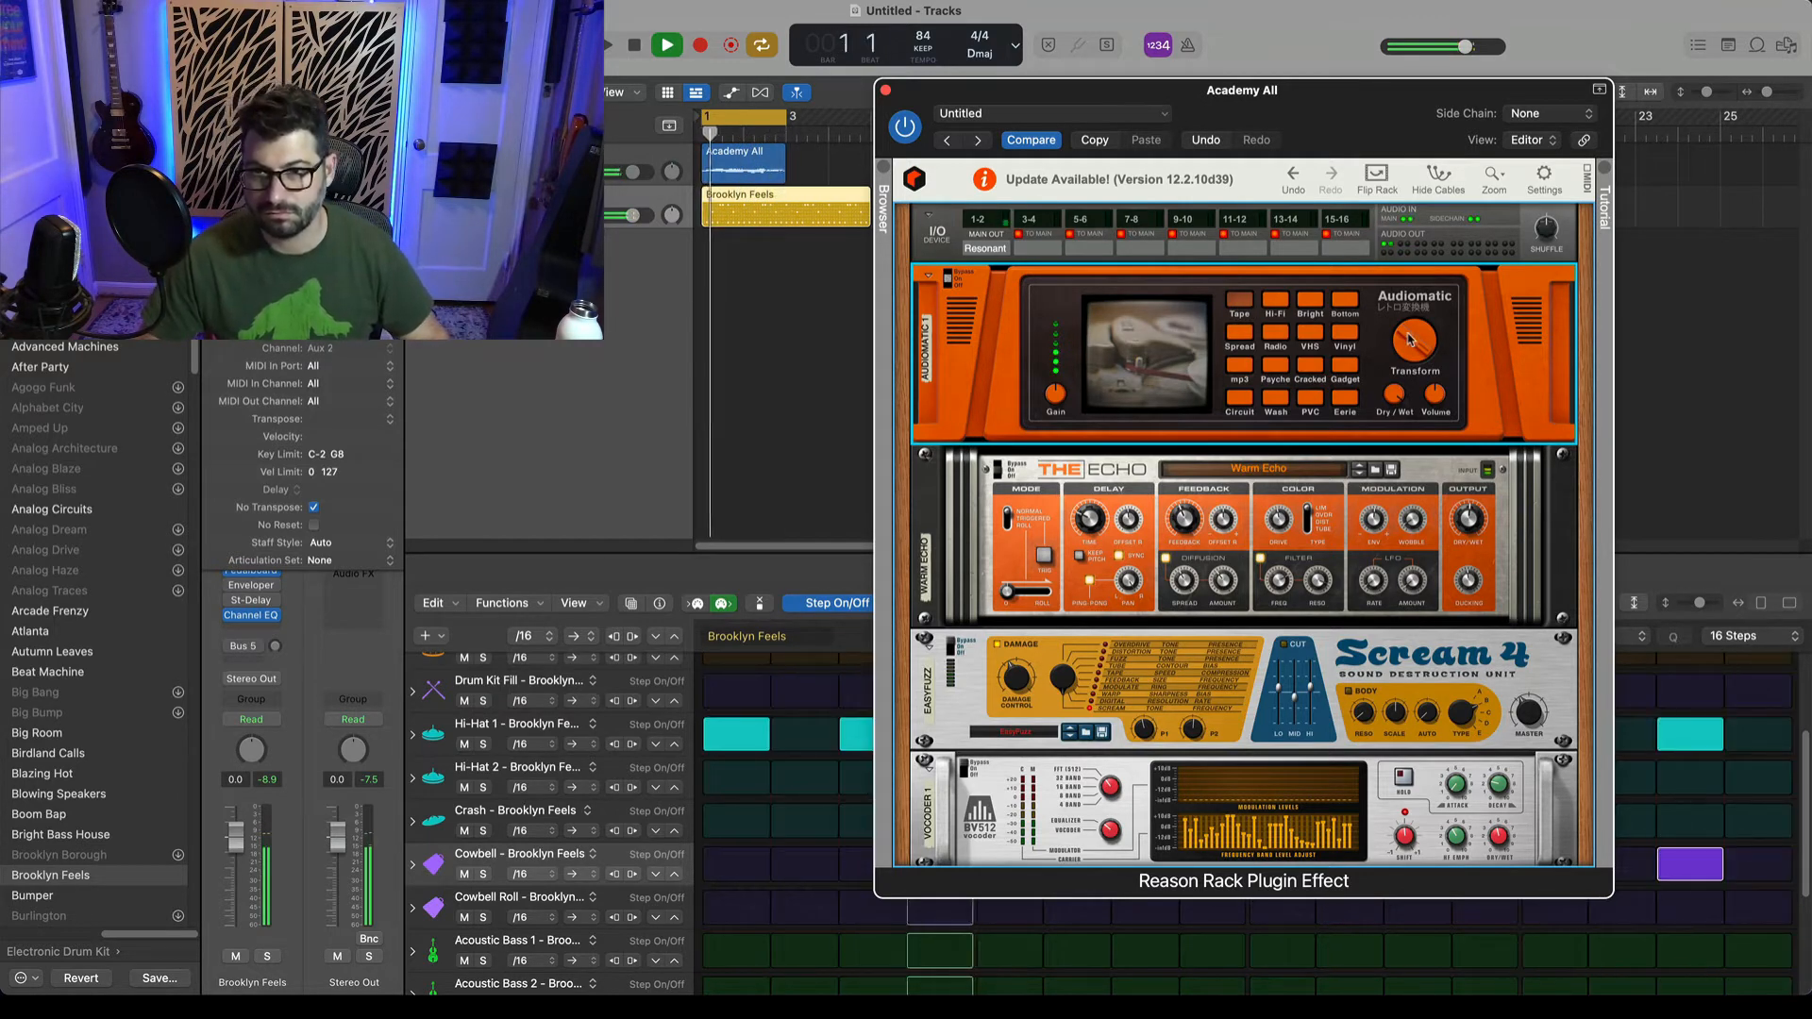
drag(1410, 340, 1397, 379)
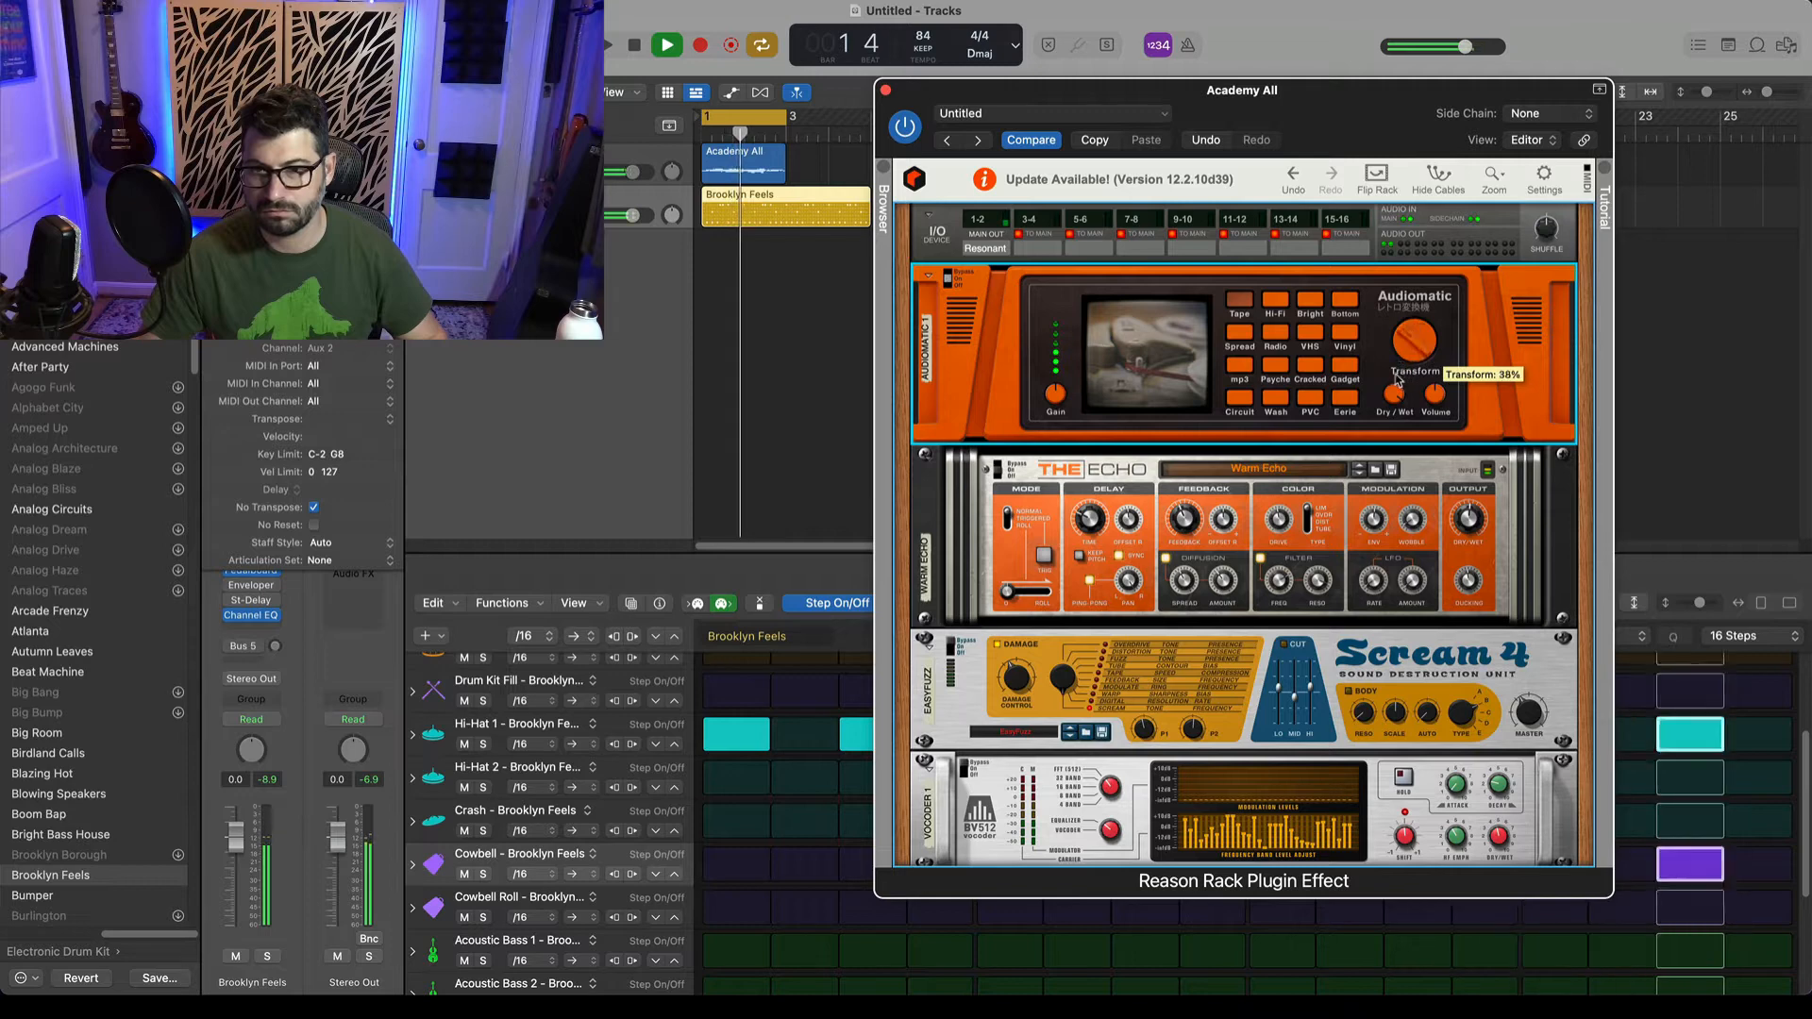
key(space)
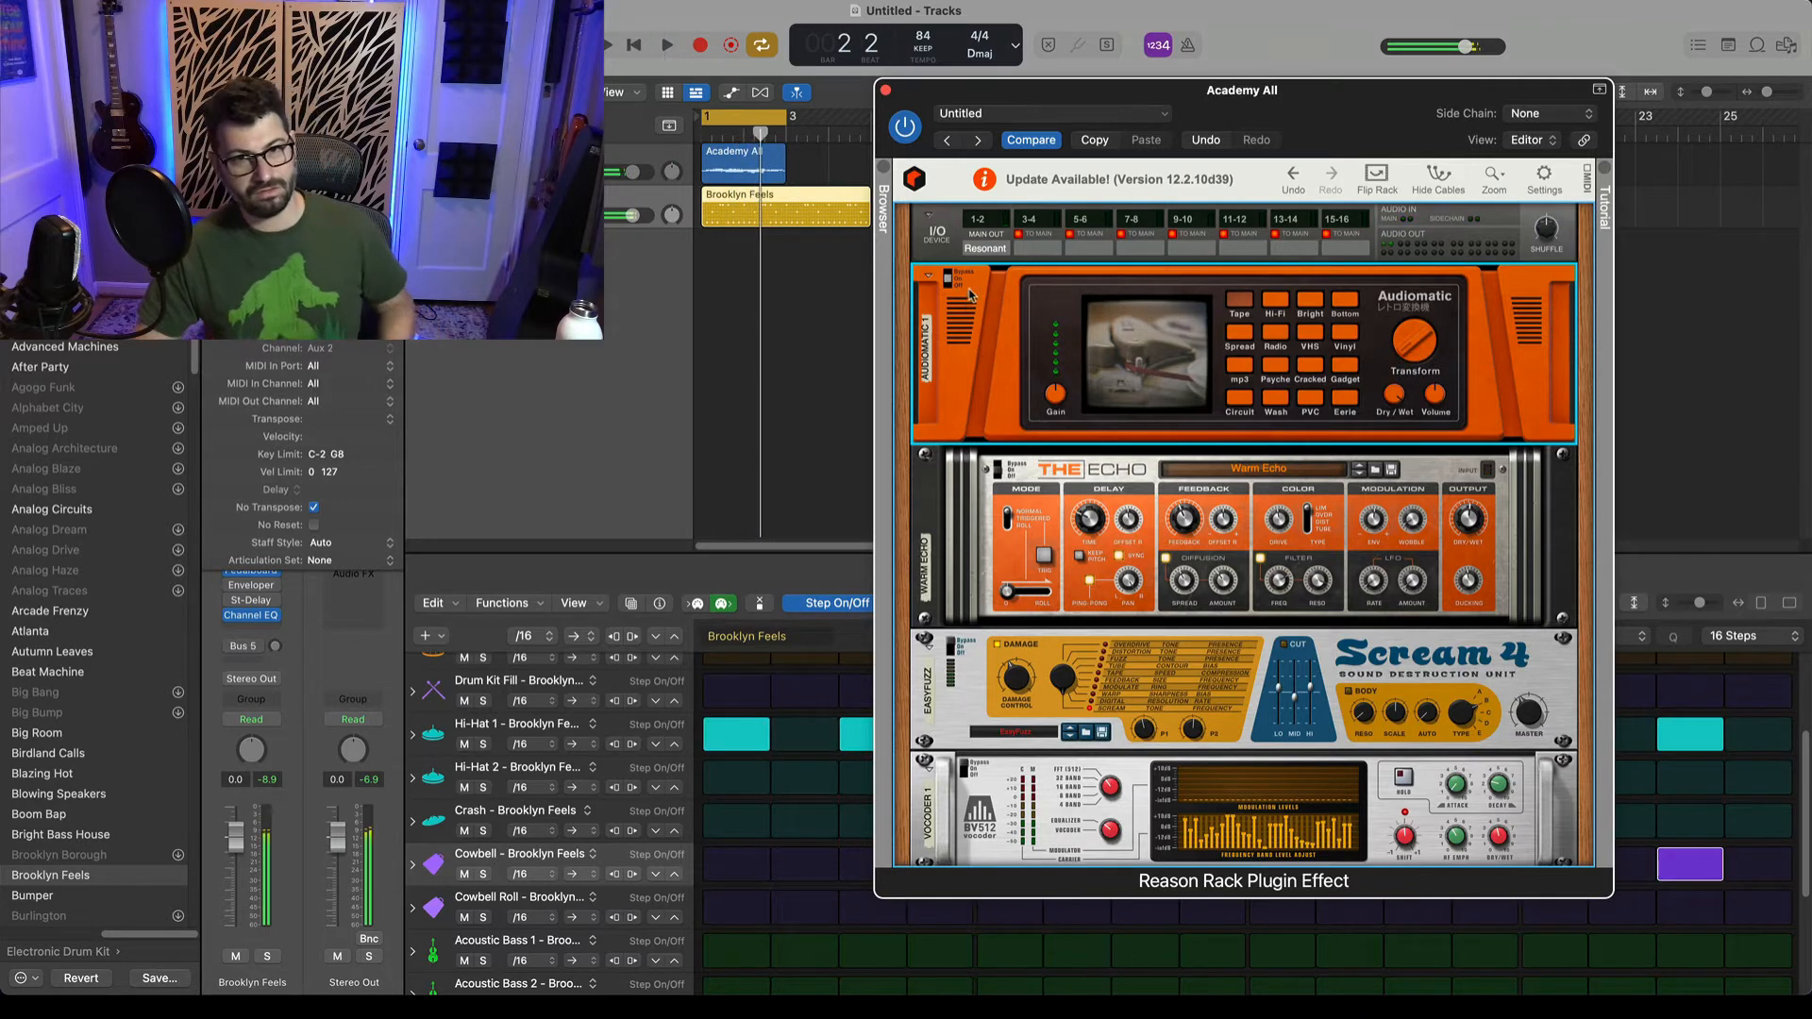
Take both Audiomatic and The Echo out of the signal by changing their bypass switches.
click(947, 278)
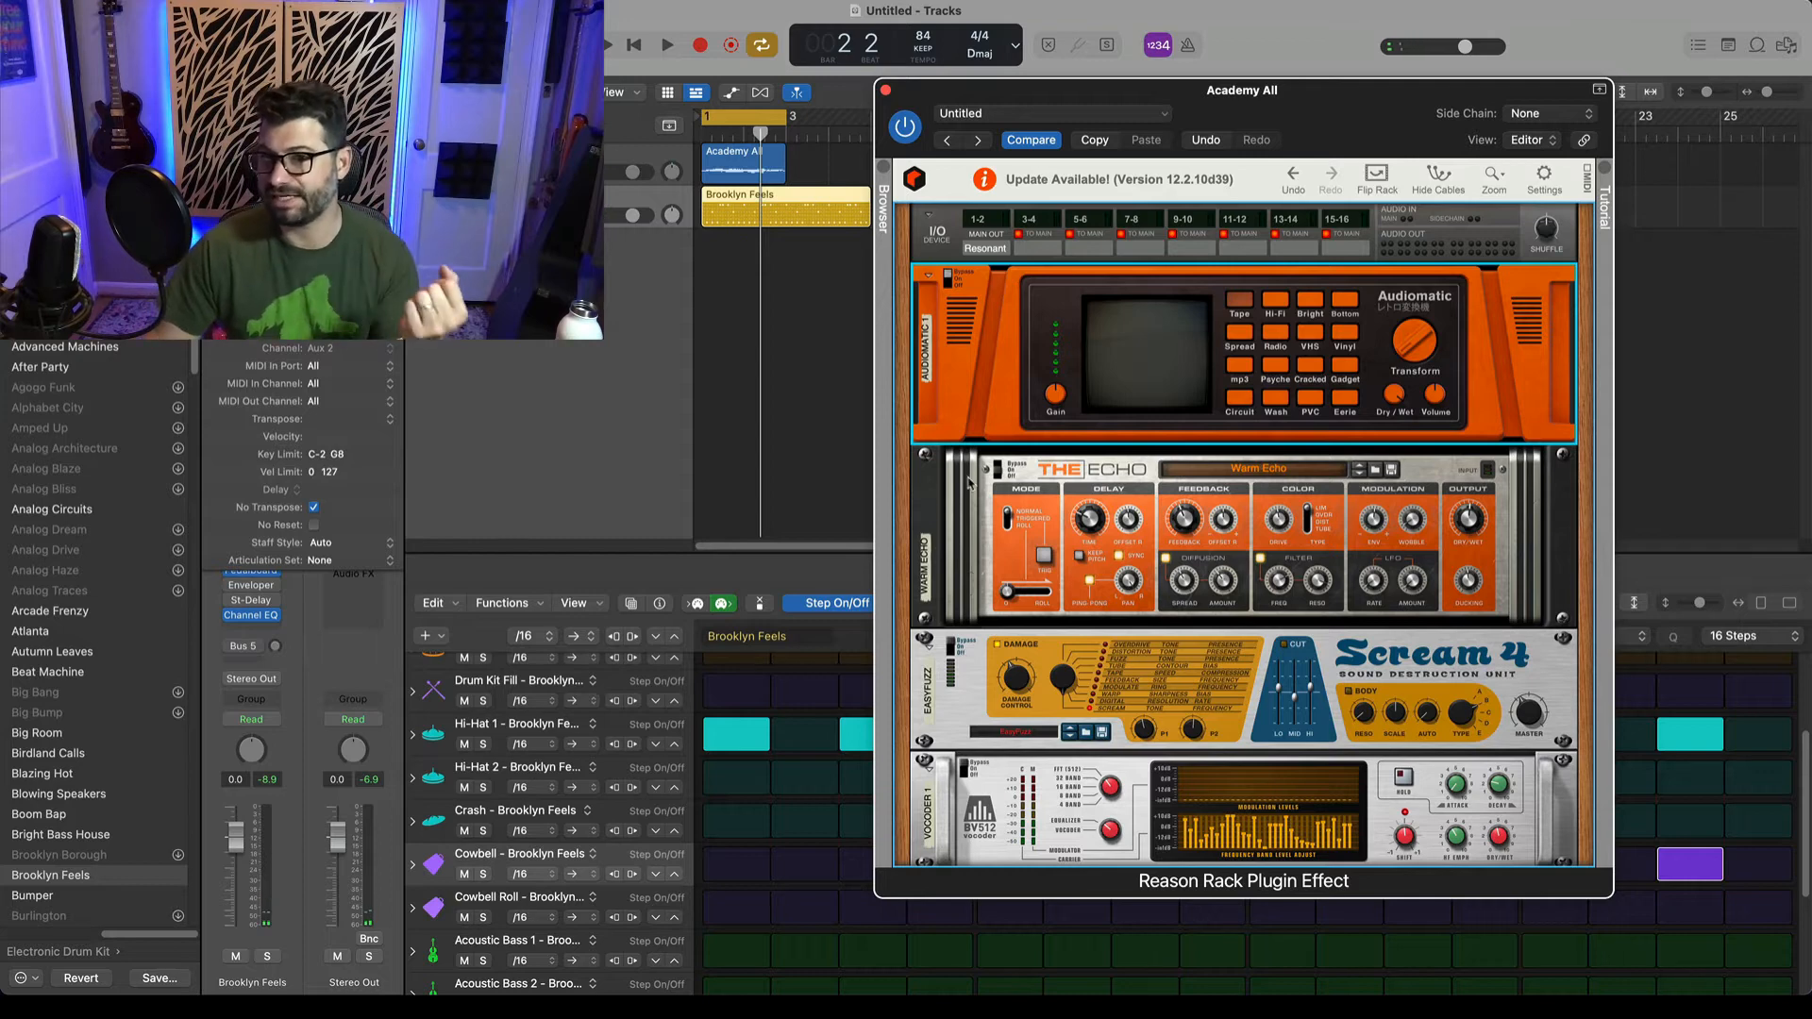
click(994, 466)
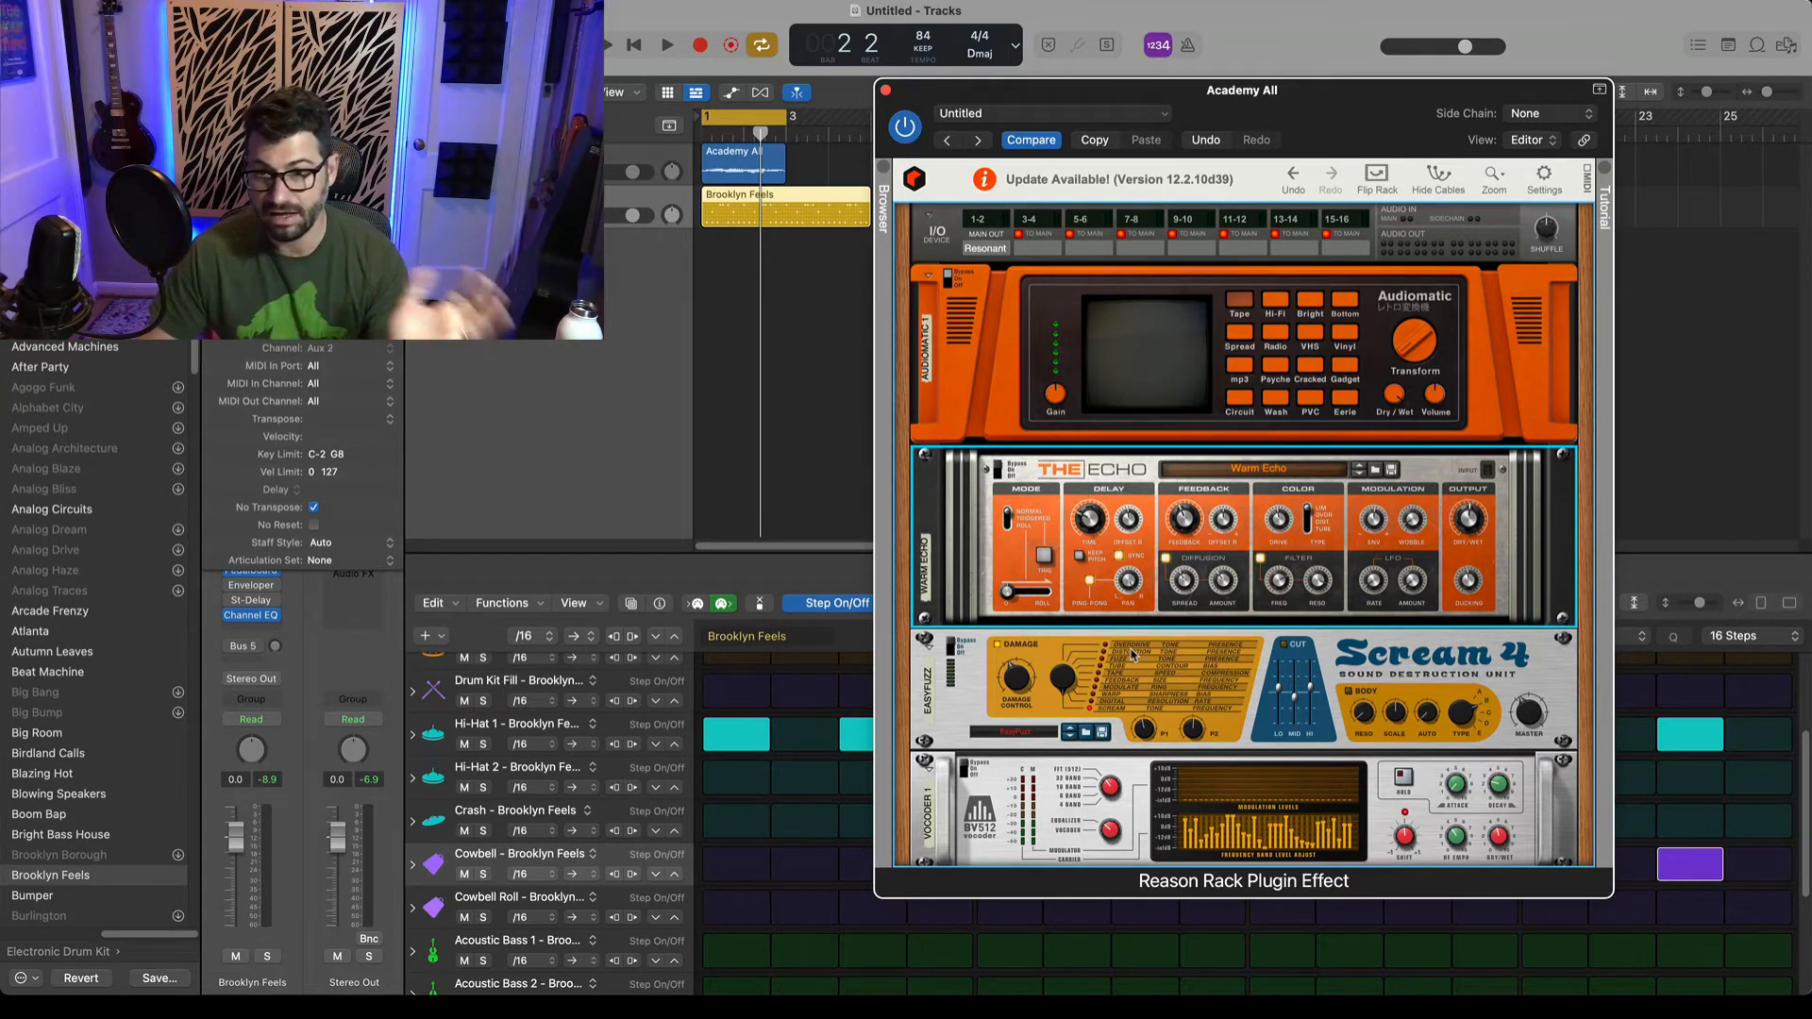
Select the Scream 4 distortion unit, play the loop through it, and lower its Damage Control.
scroll(1131, 653, down, 1)
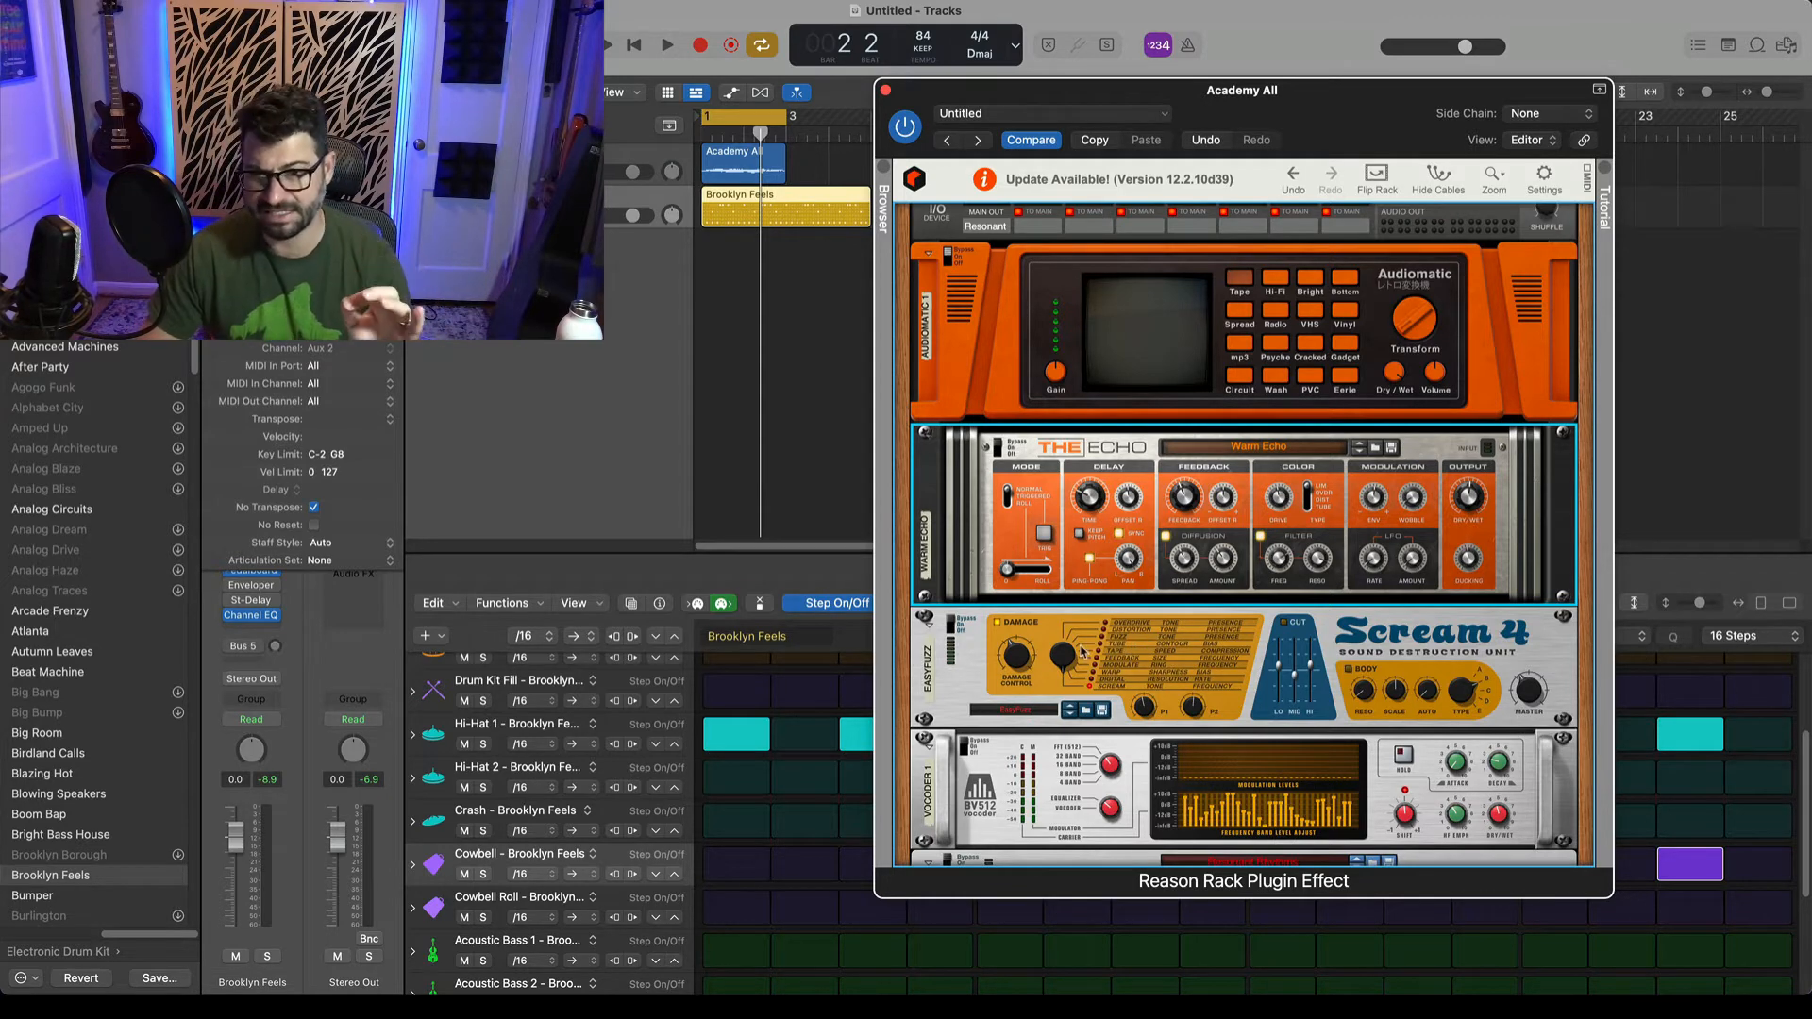
click(1109, 628)
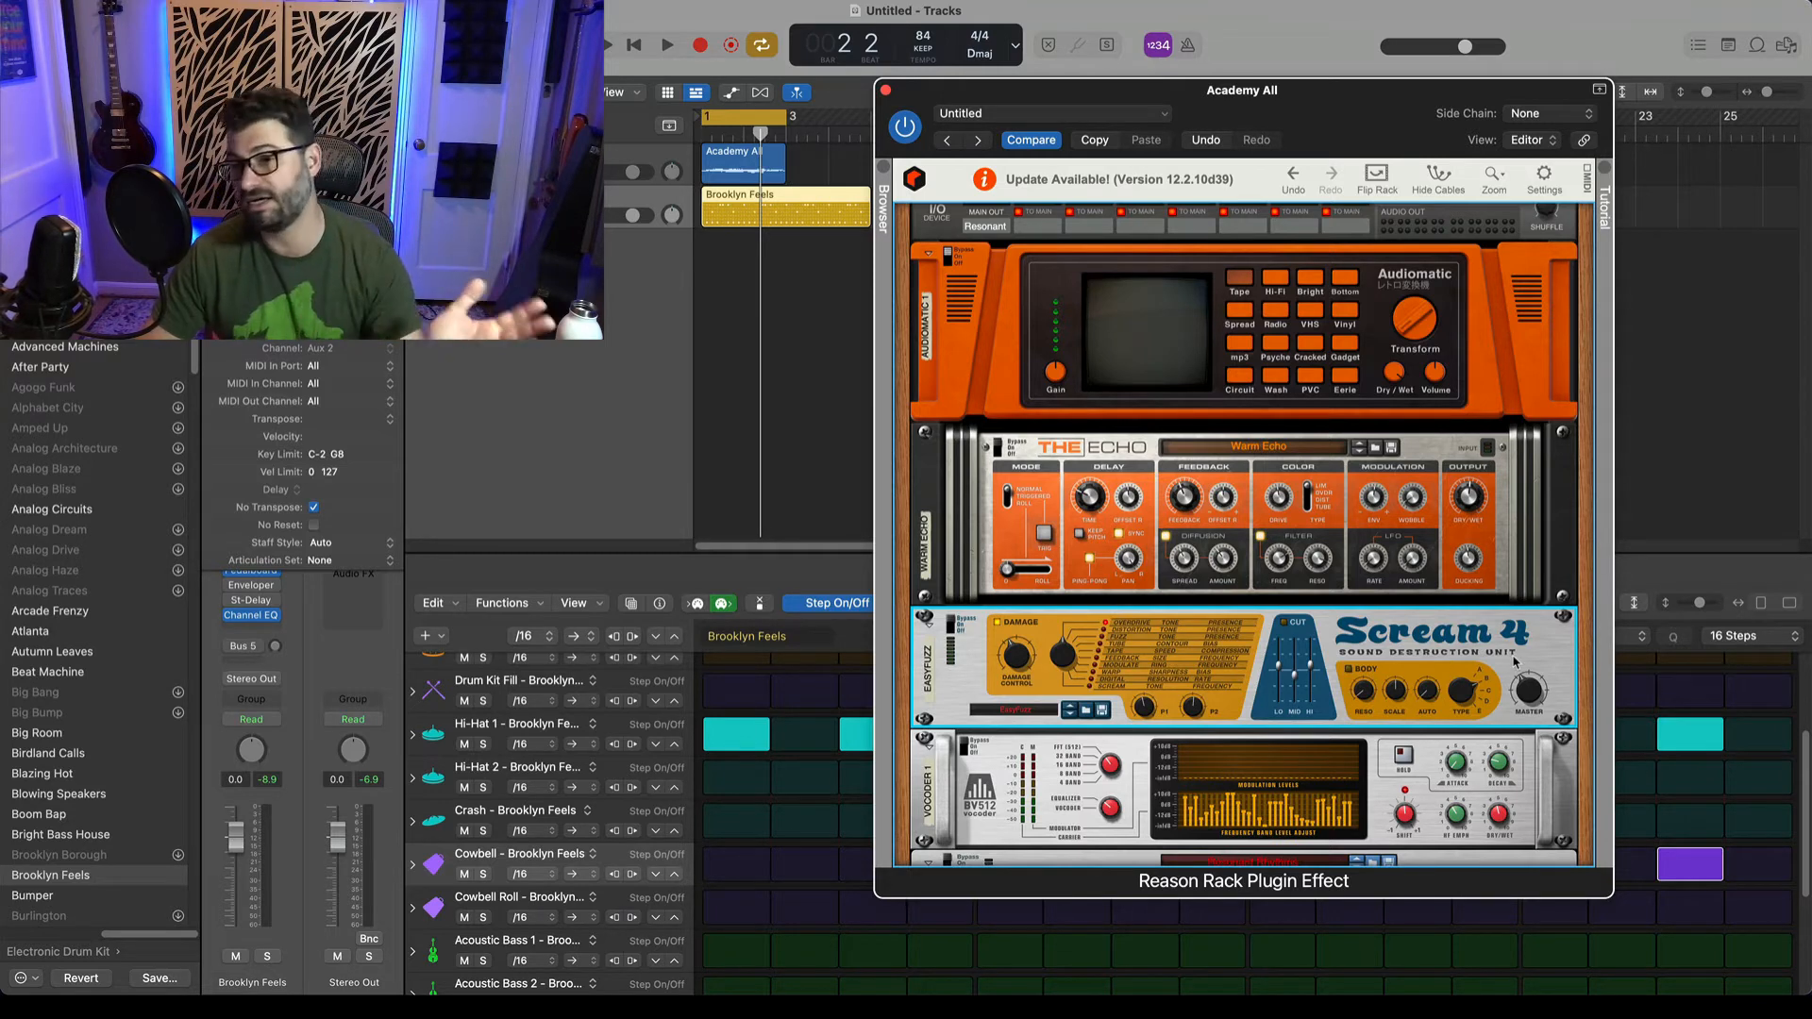
click(1478, 817)
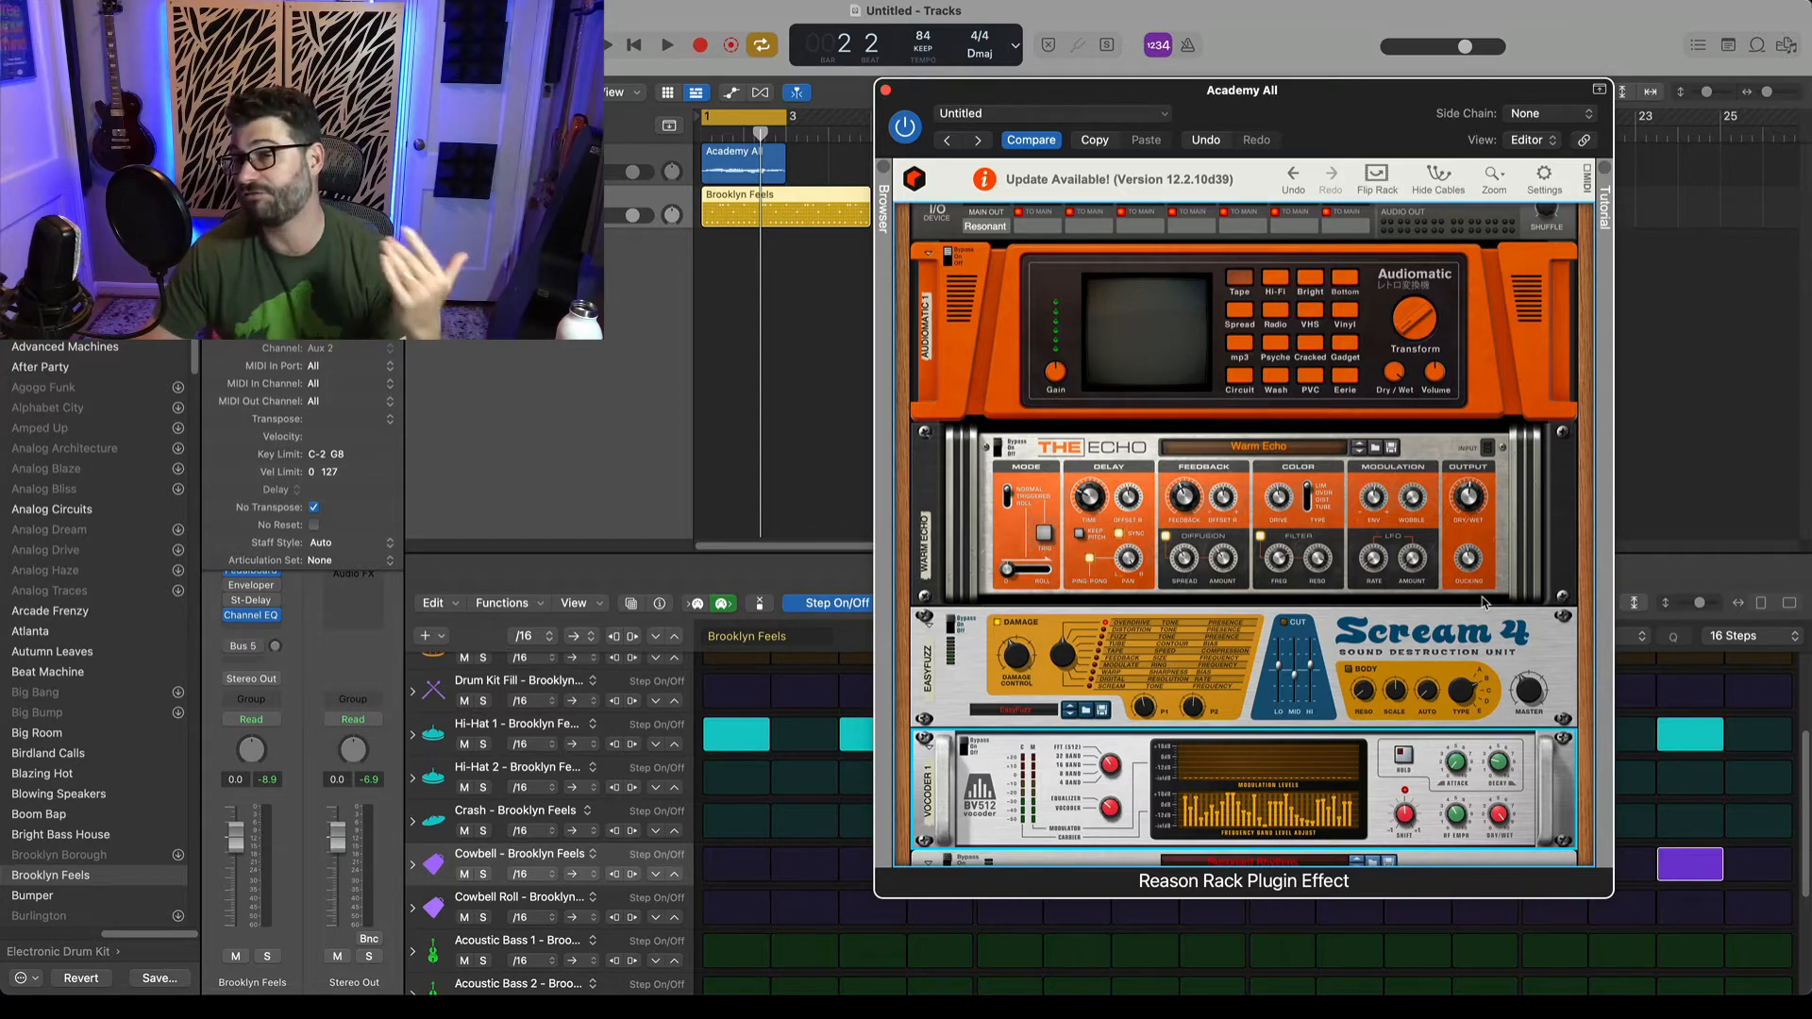
click(1446, 644)
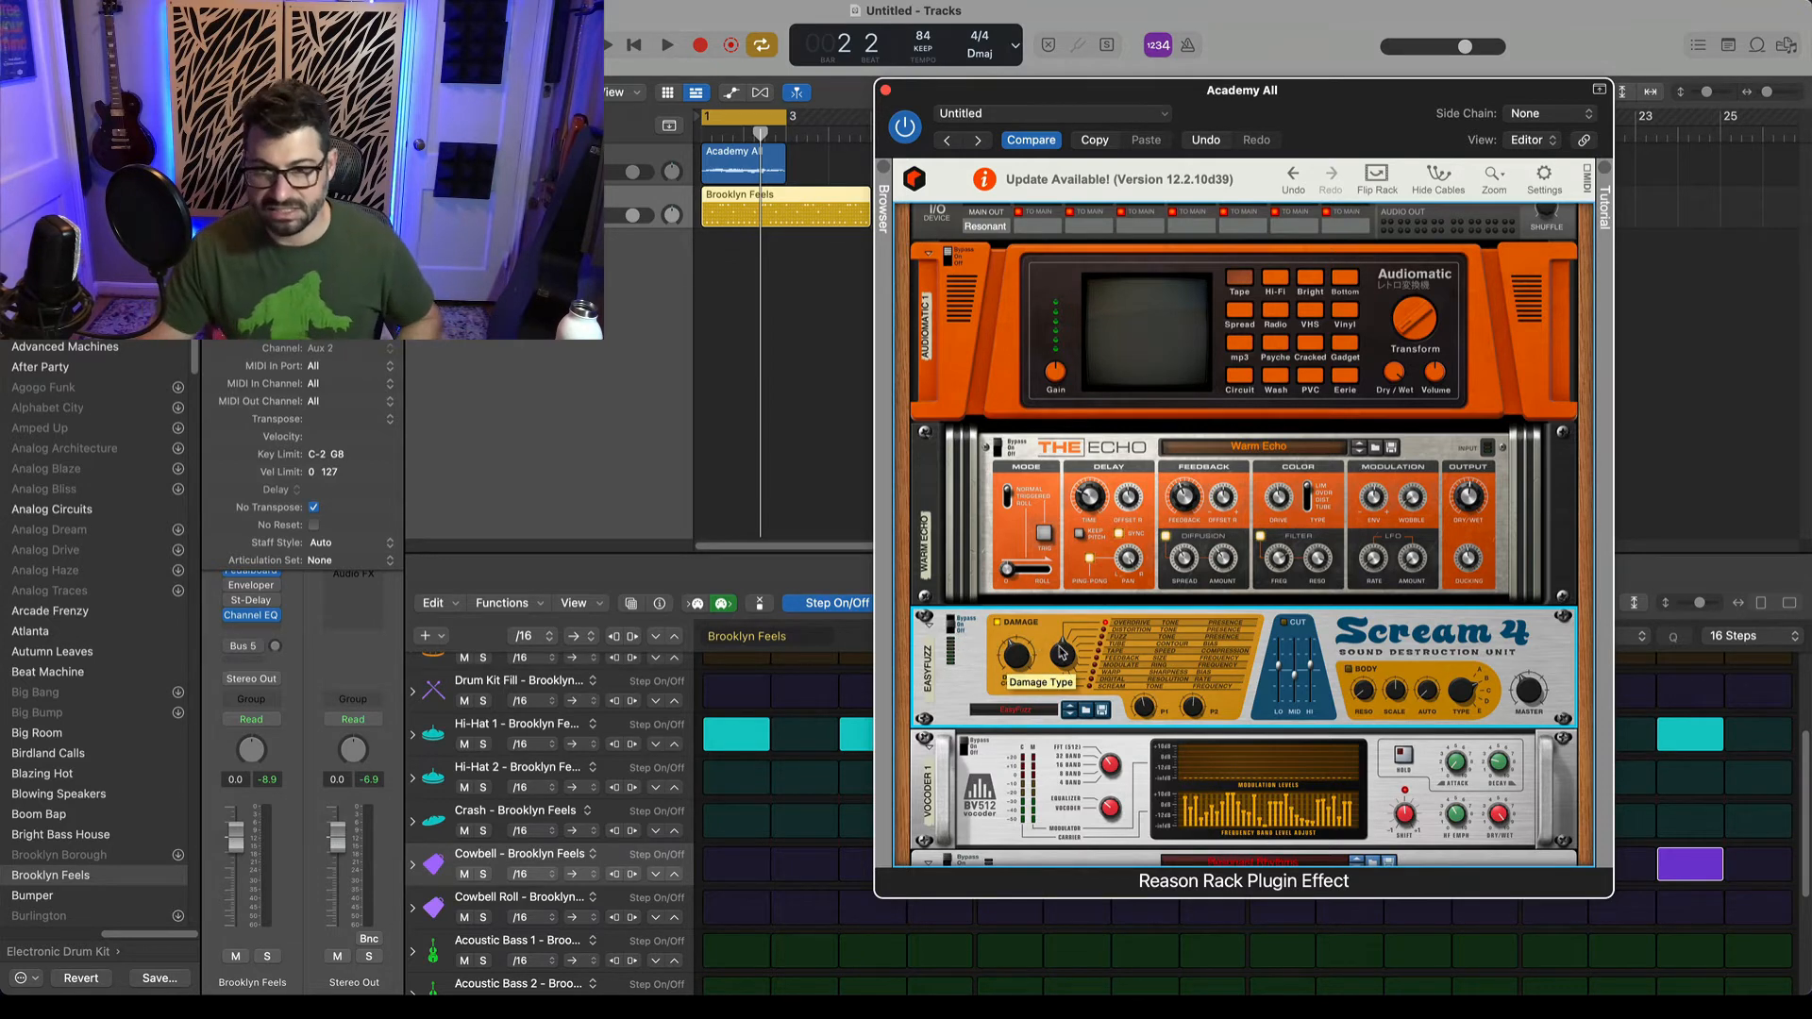
key(space)
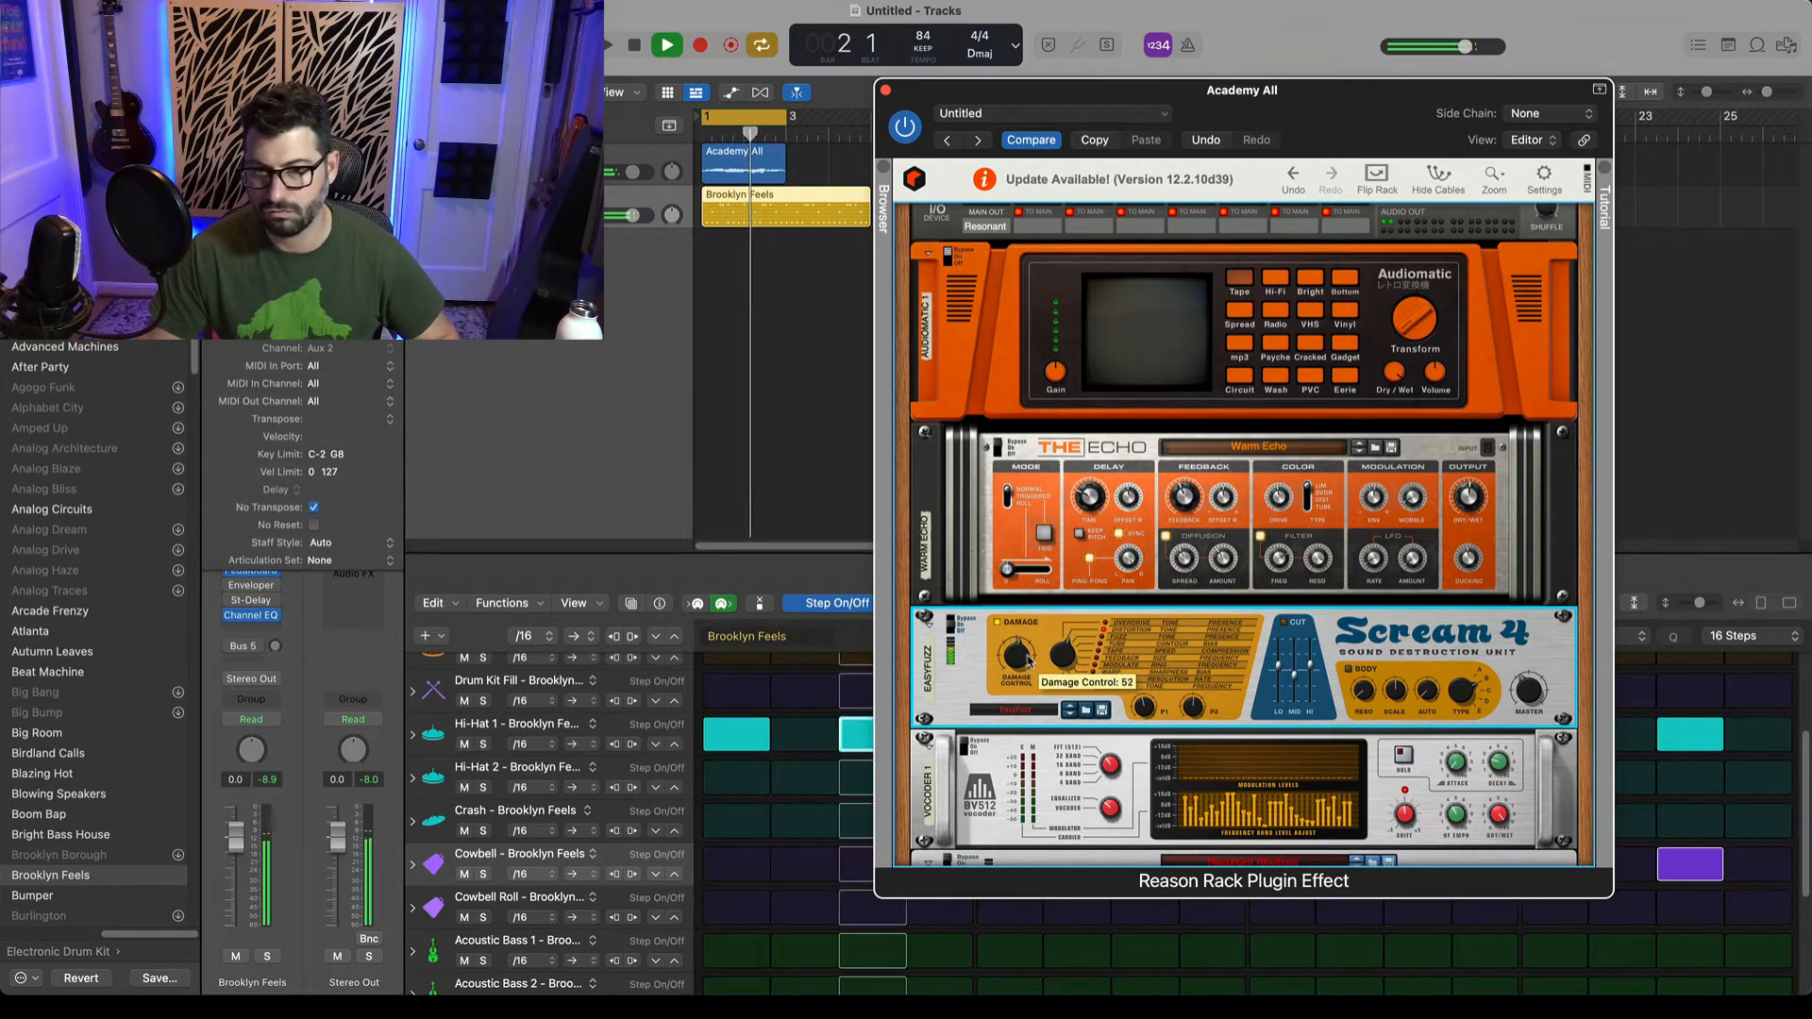
drag(1019, 661, 1015, 690)
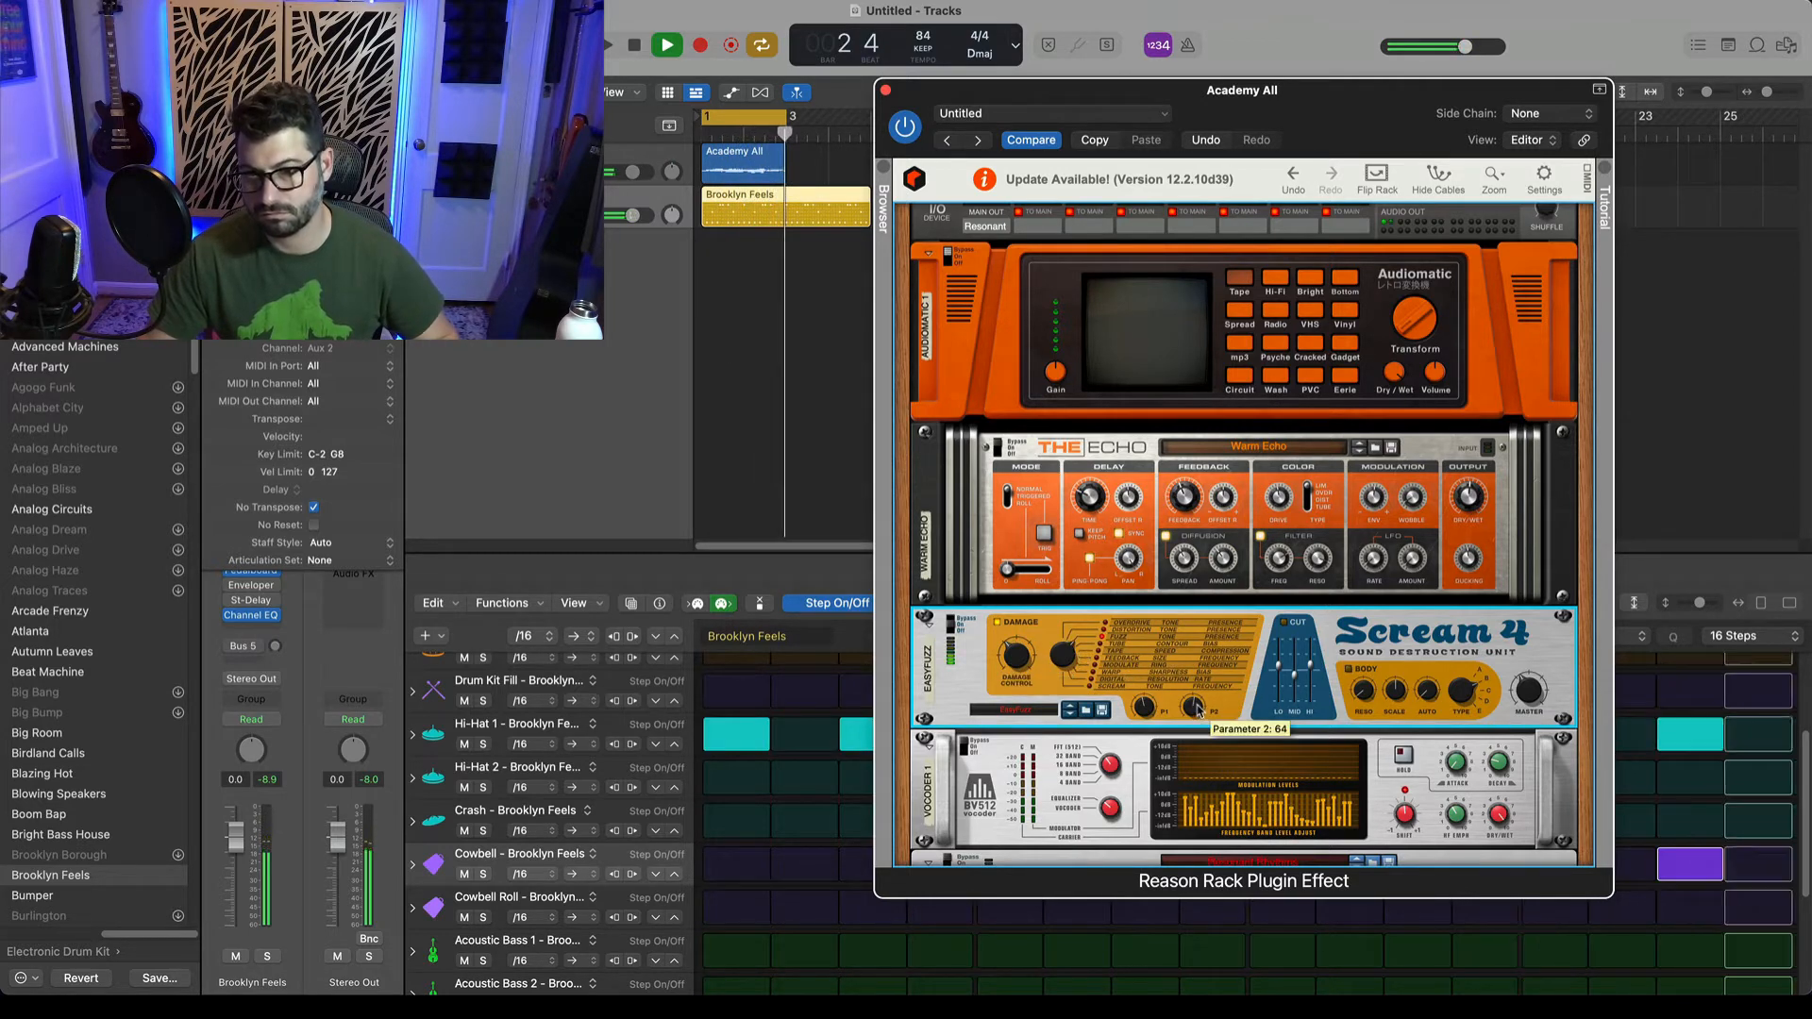
Vary Scream 4's Parameter 1, Parameter 2 and Damage Control while the loop plays, and stop playback.
drag(1204, 697, 1209, 691)
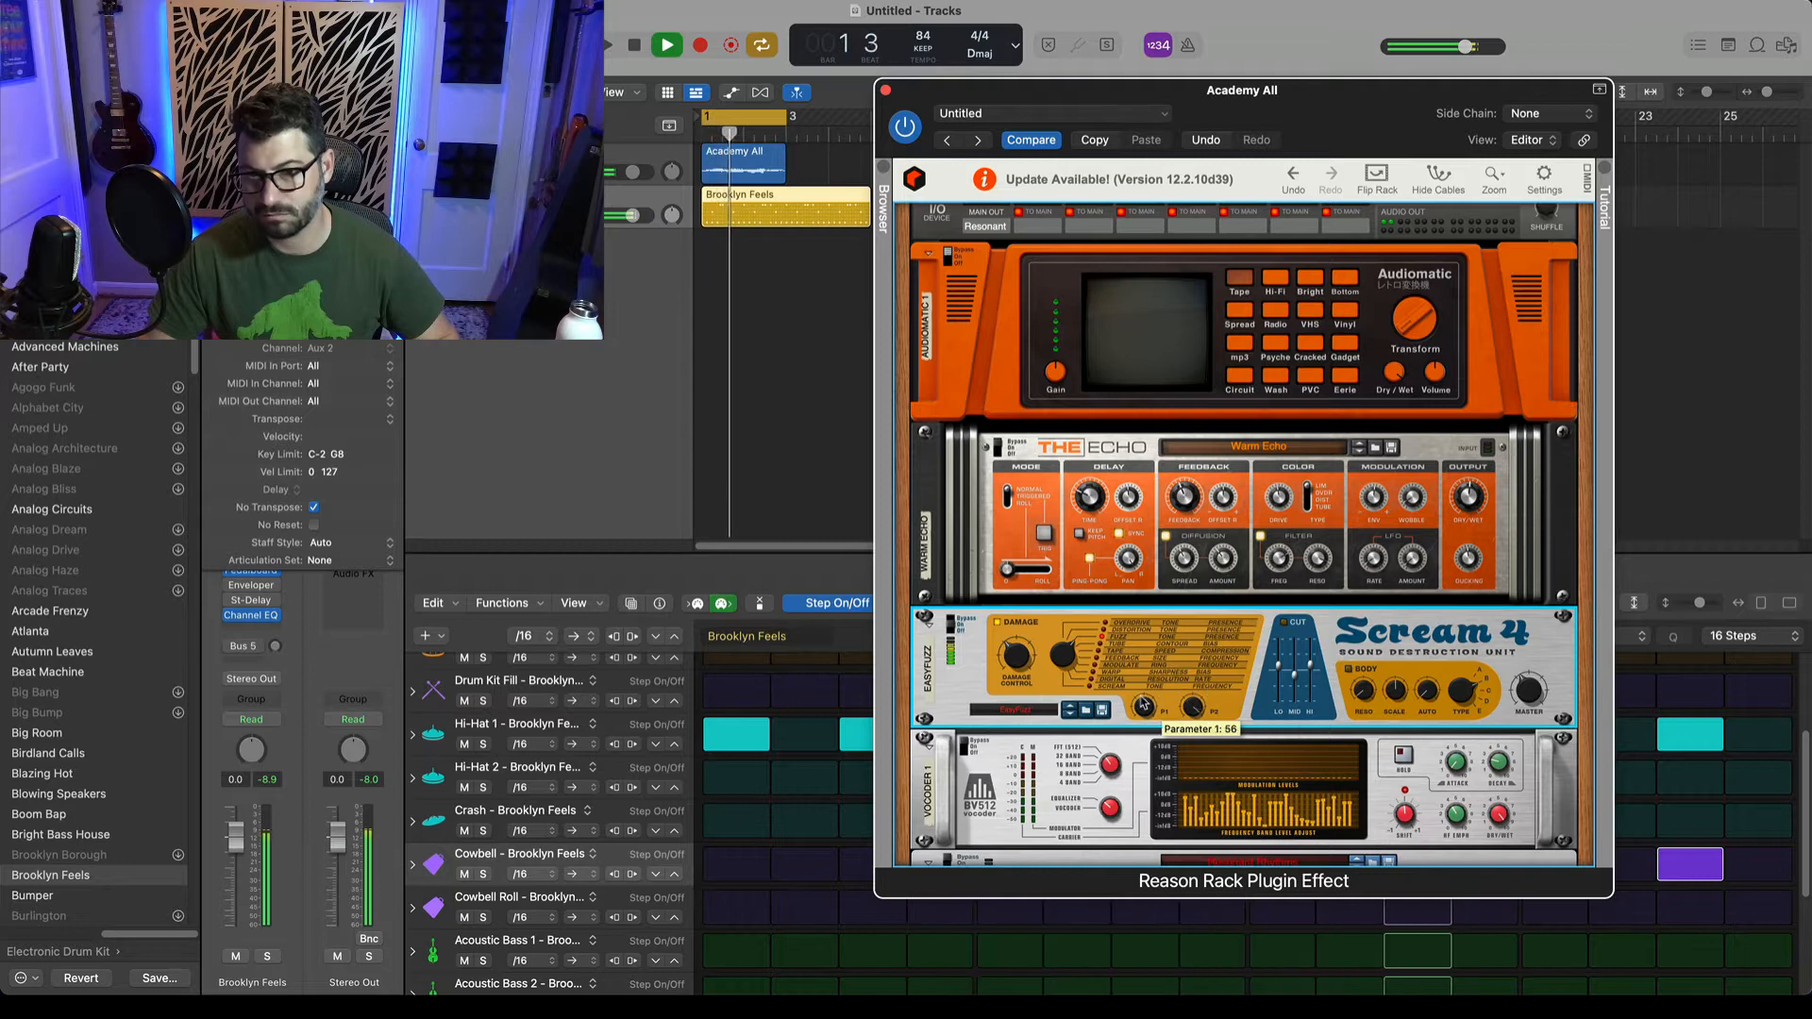
drag(1143, 713, 1141, 719)
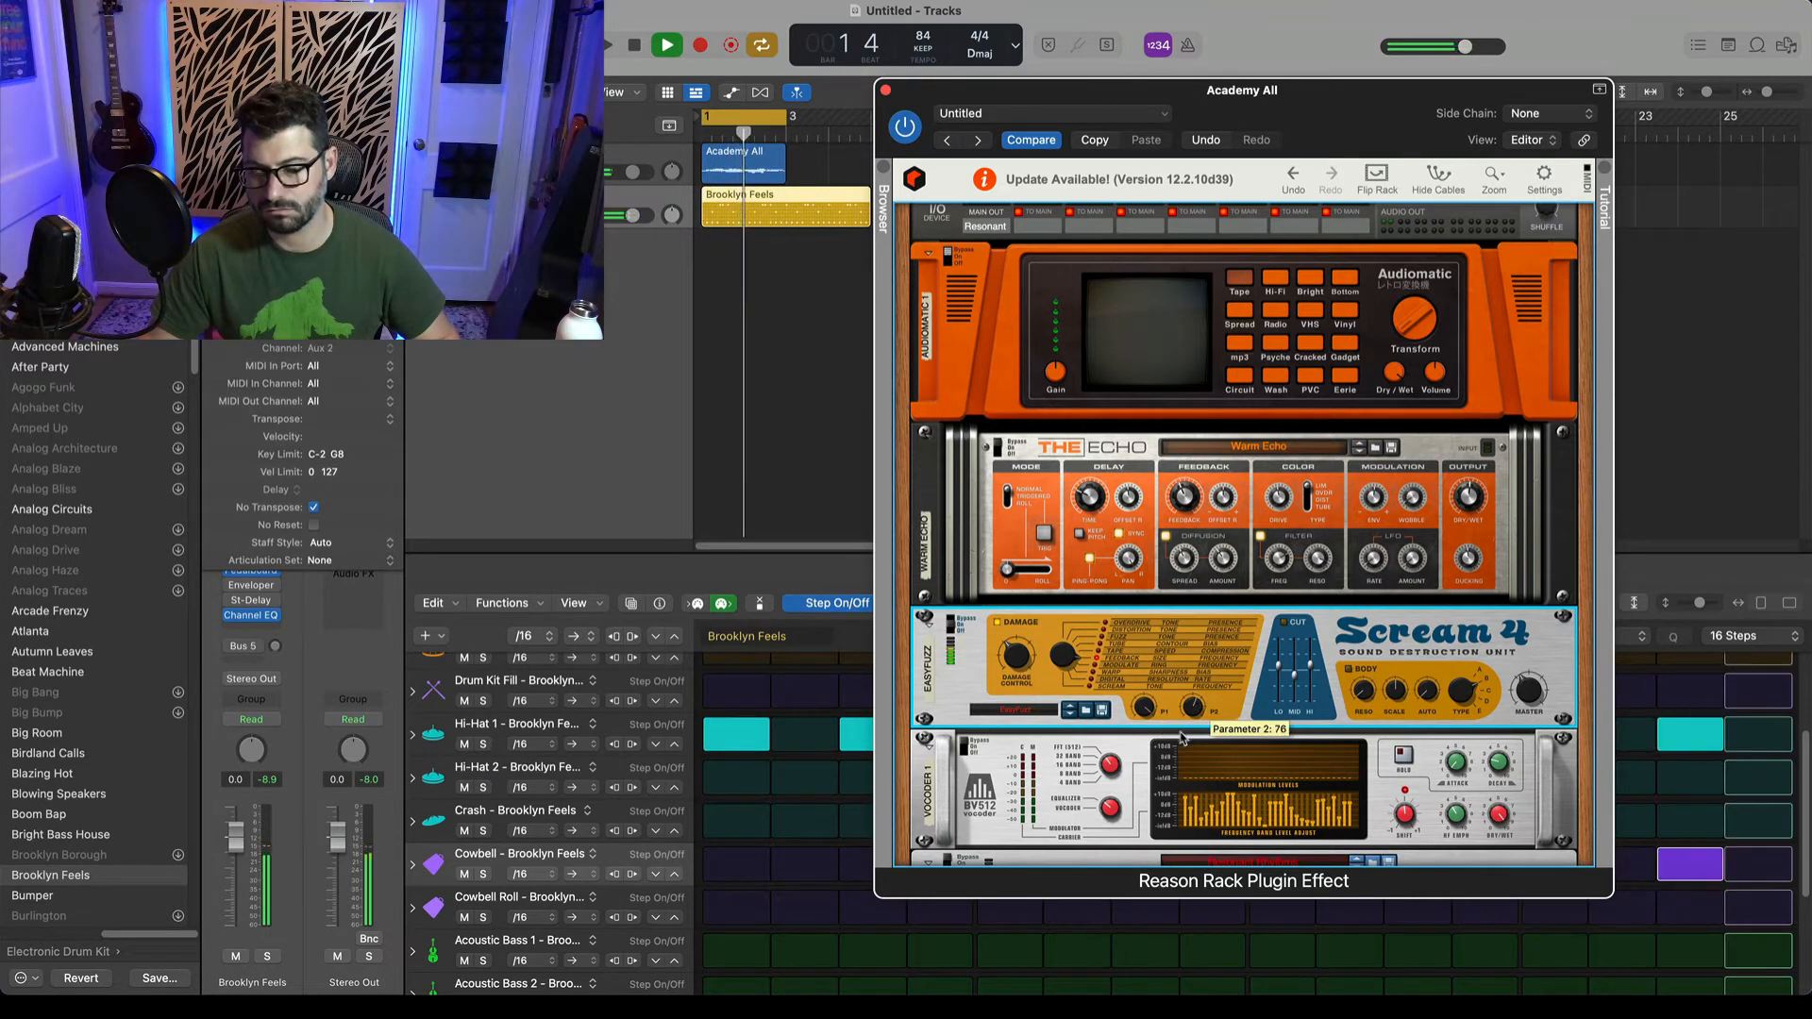
drag(1178, 746, 1178, 752)
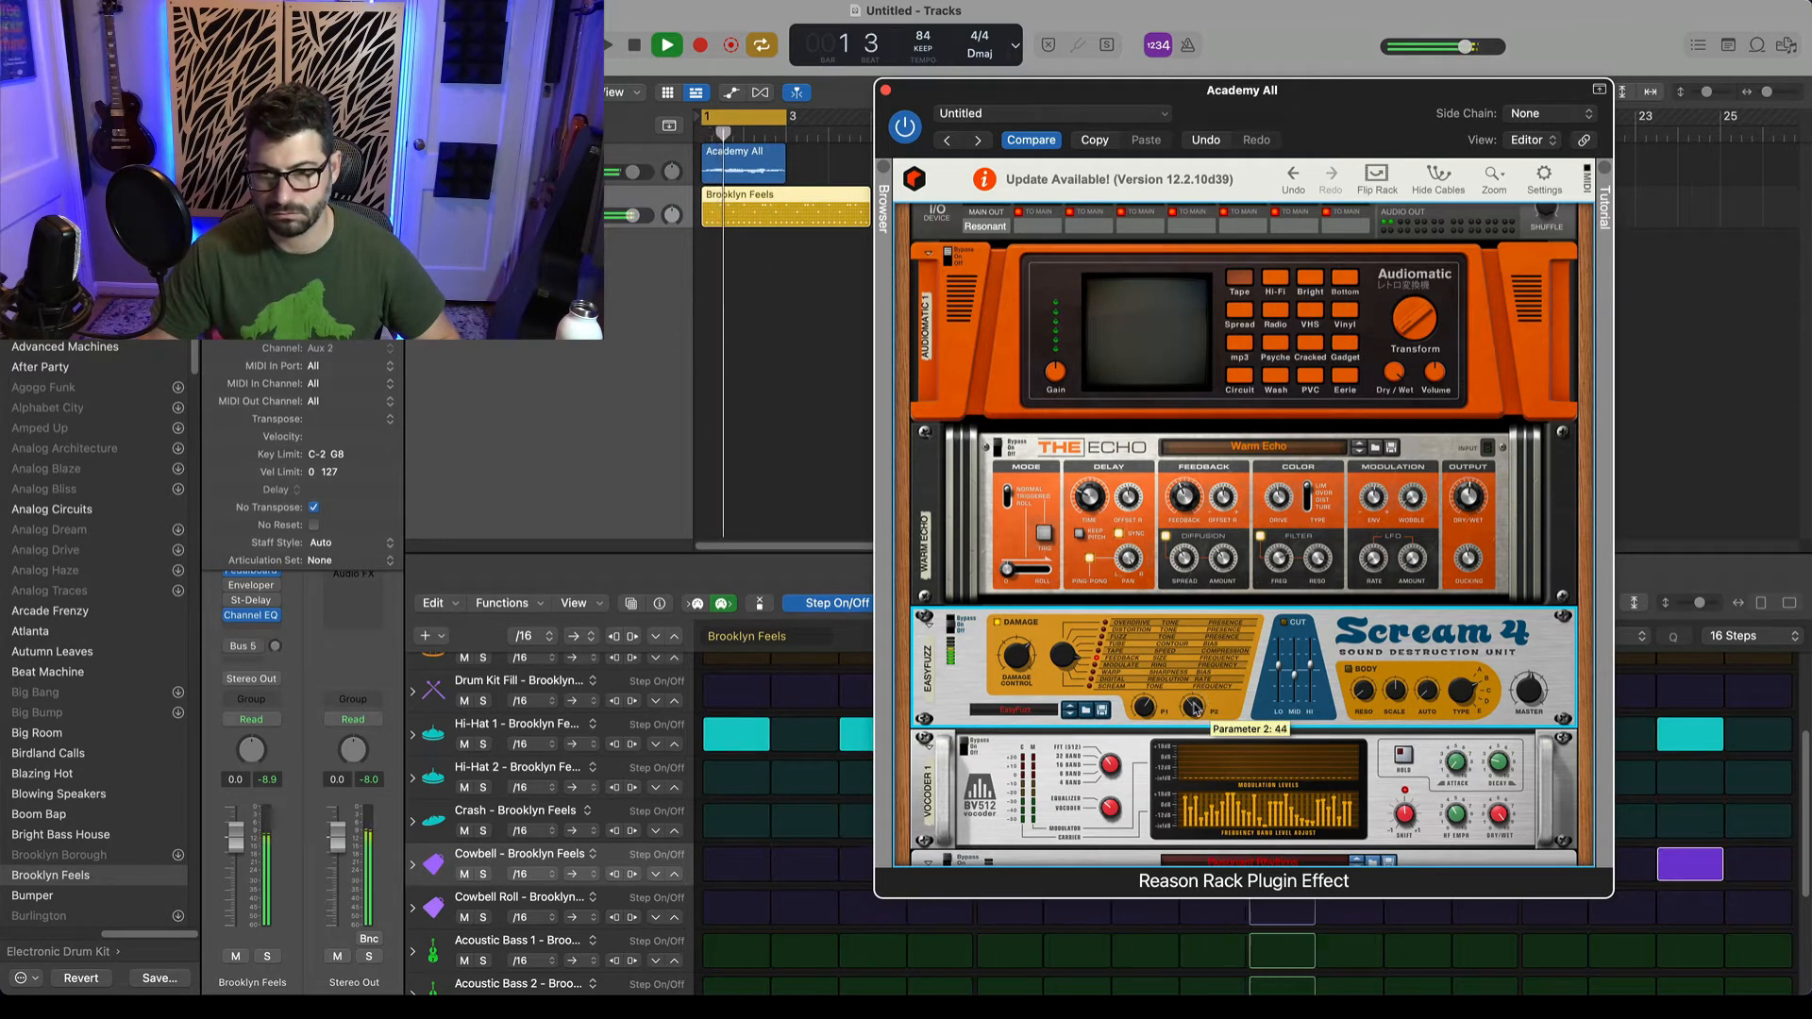
drag(1181, 719, 1242, 633)
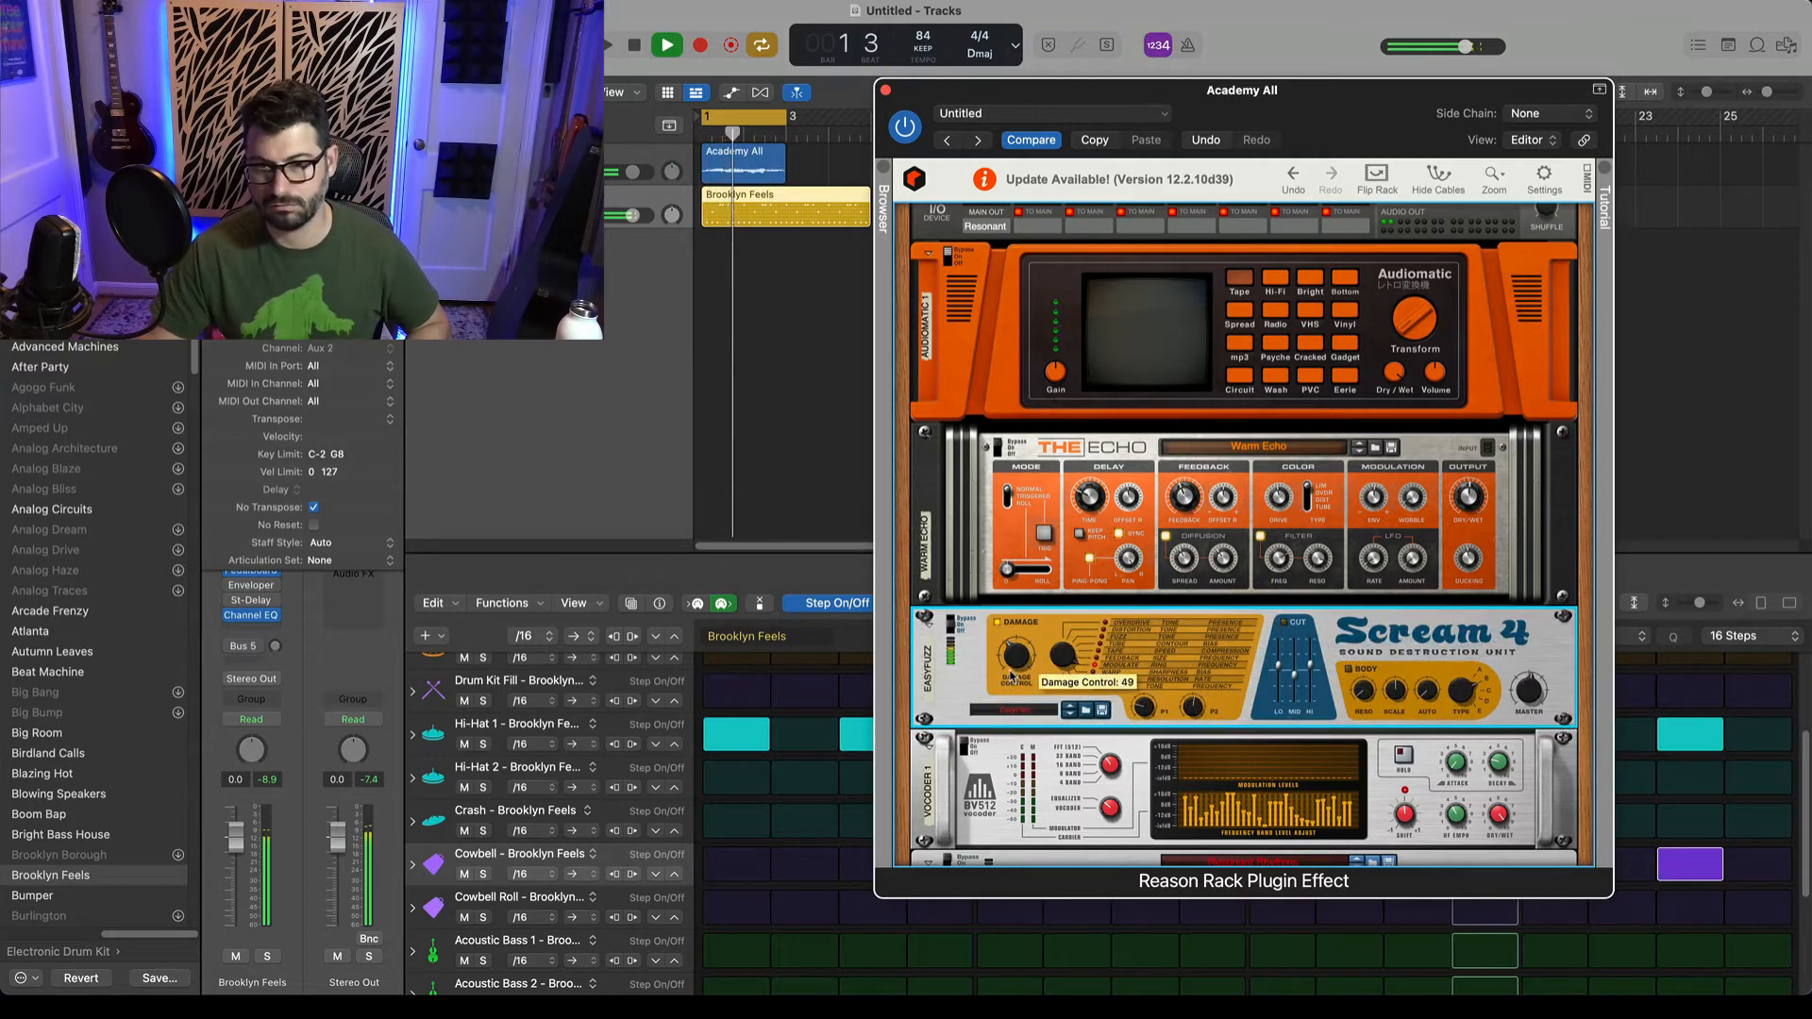
drag(1004, 690, 967, 682)
key(space)
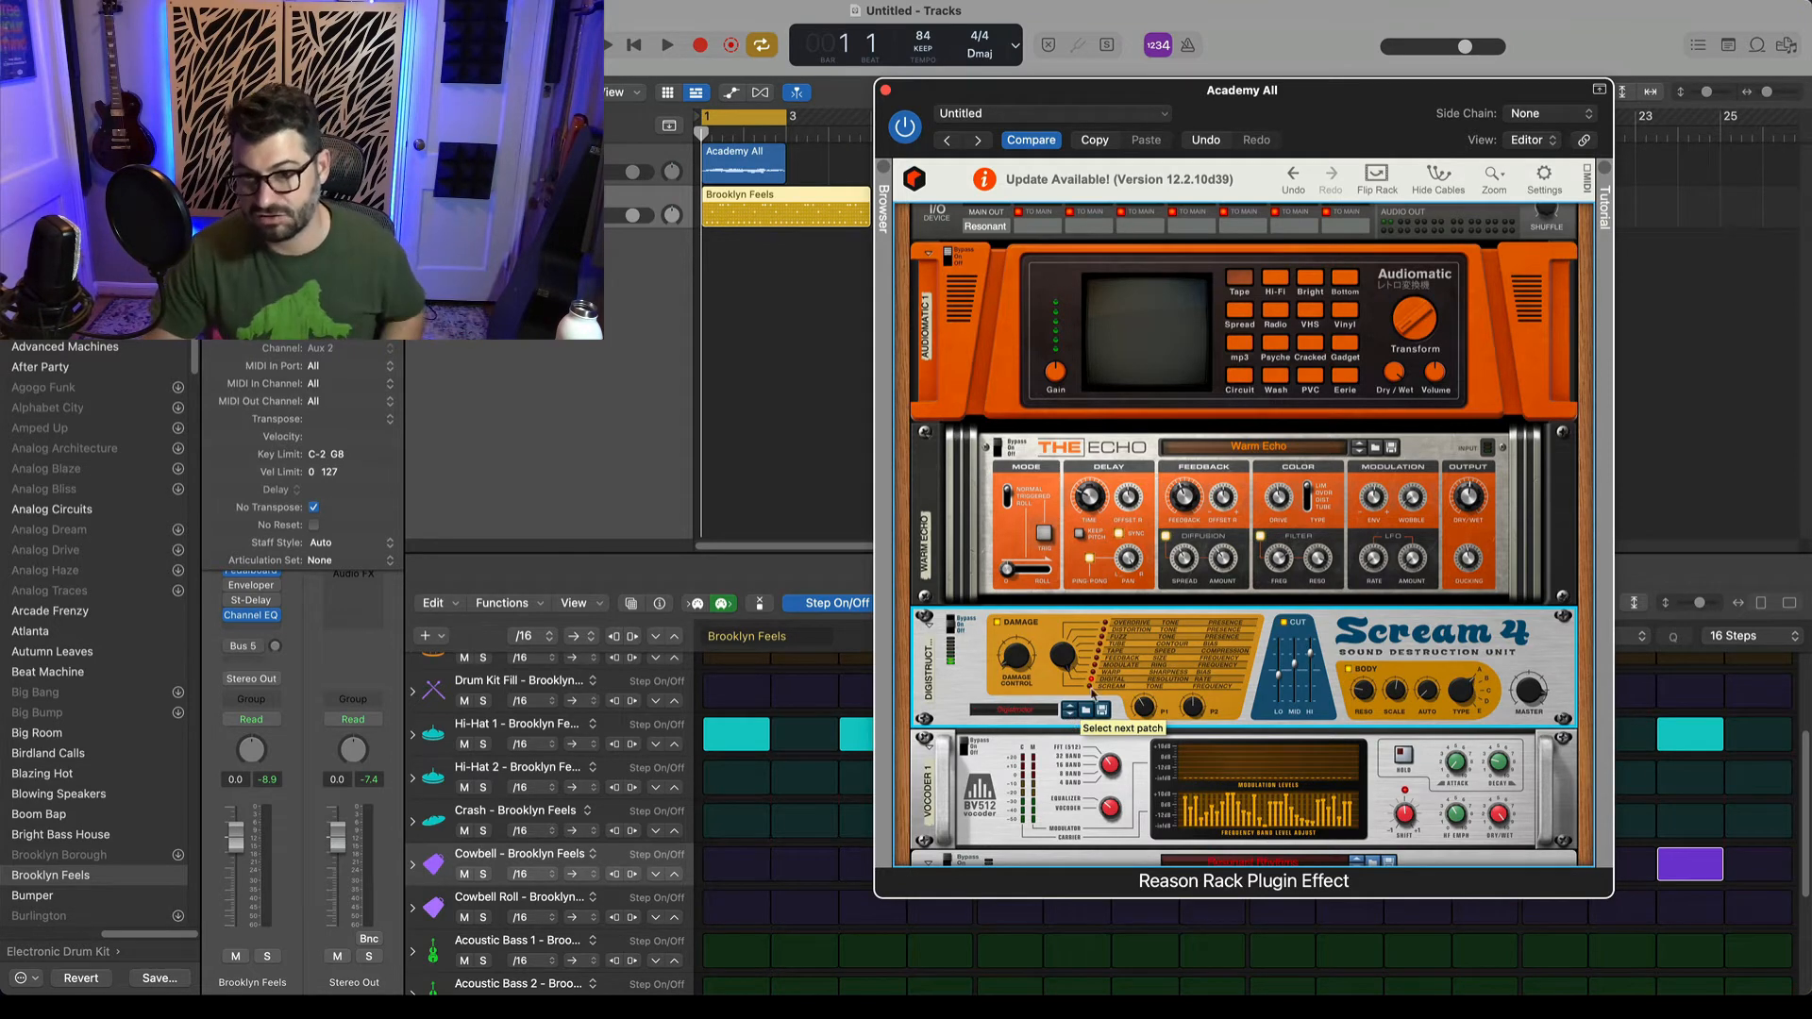
Play the loop through Scream 4's Digistruct patch and switch Audiomatic on with the Vinyl preset, adjusting its Transform amount.
key(space)
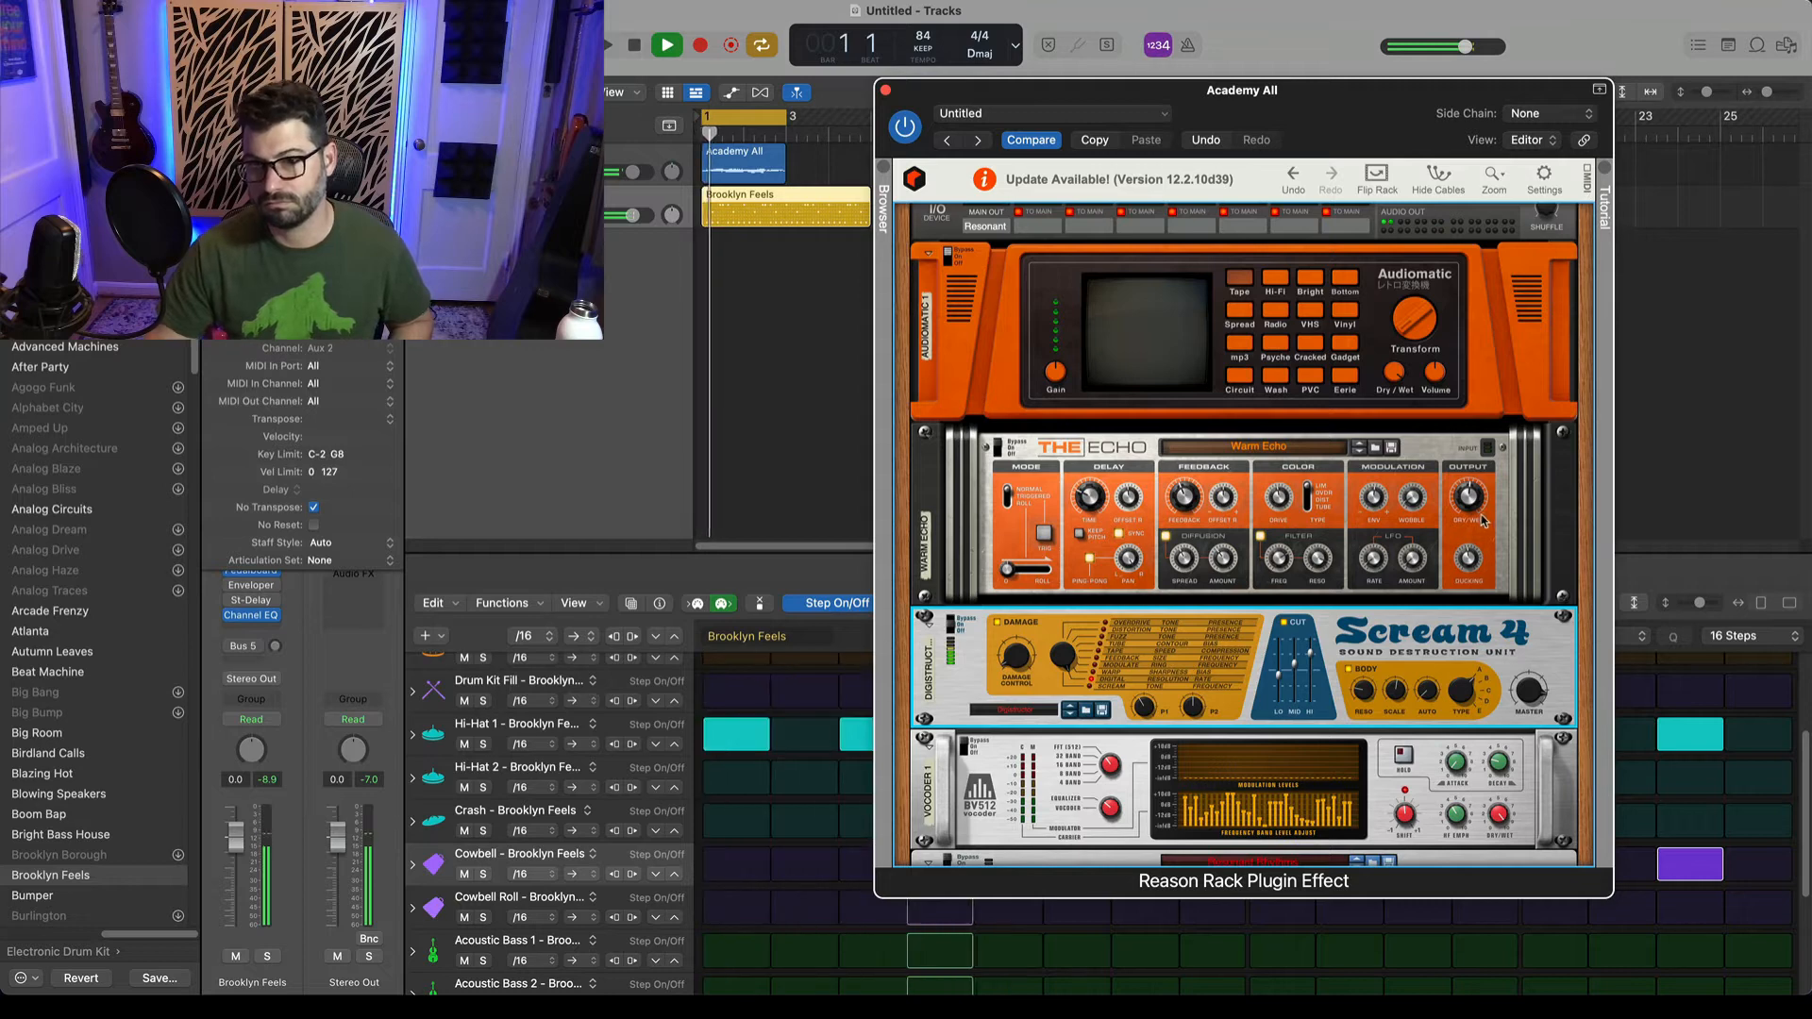
click(947, 253)
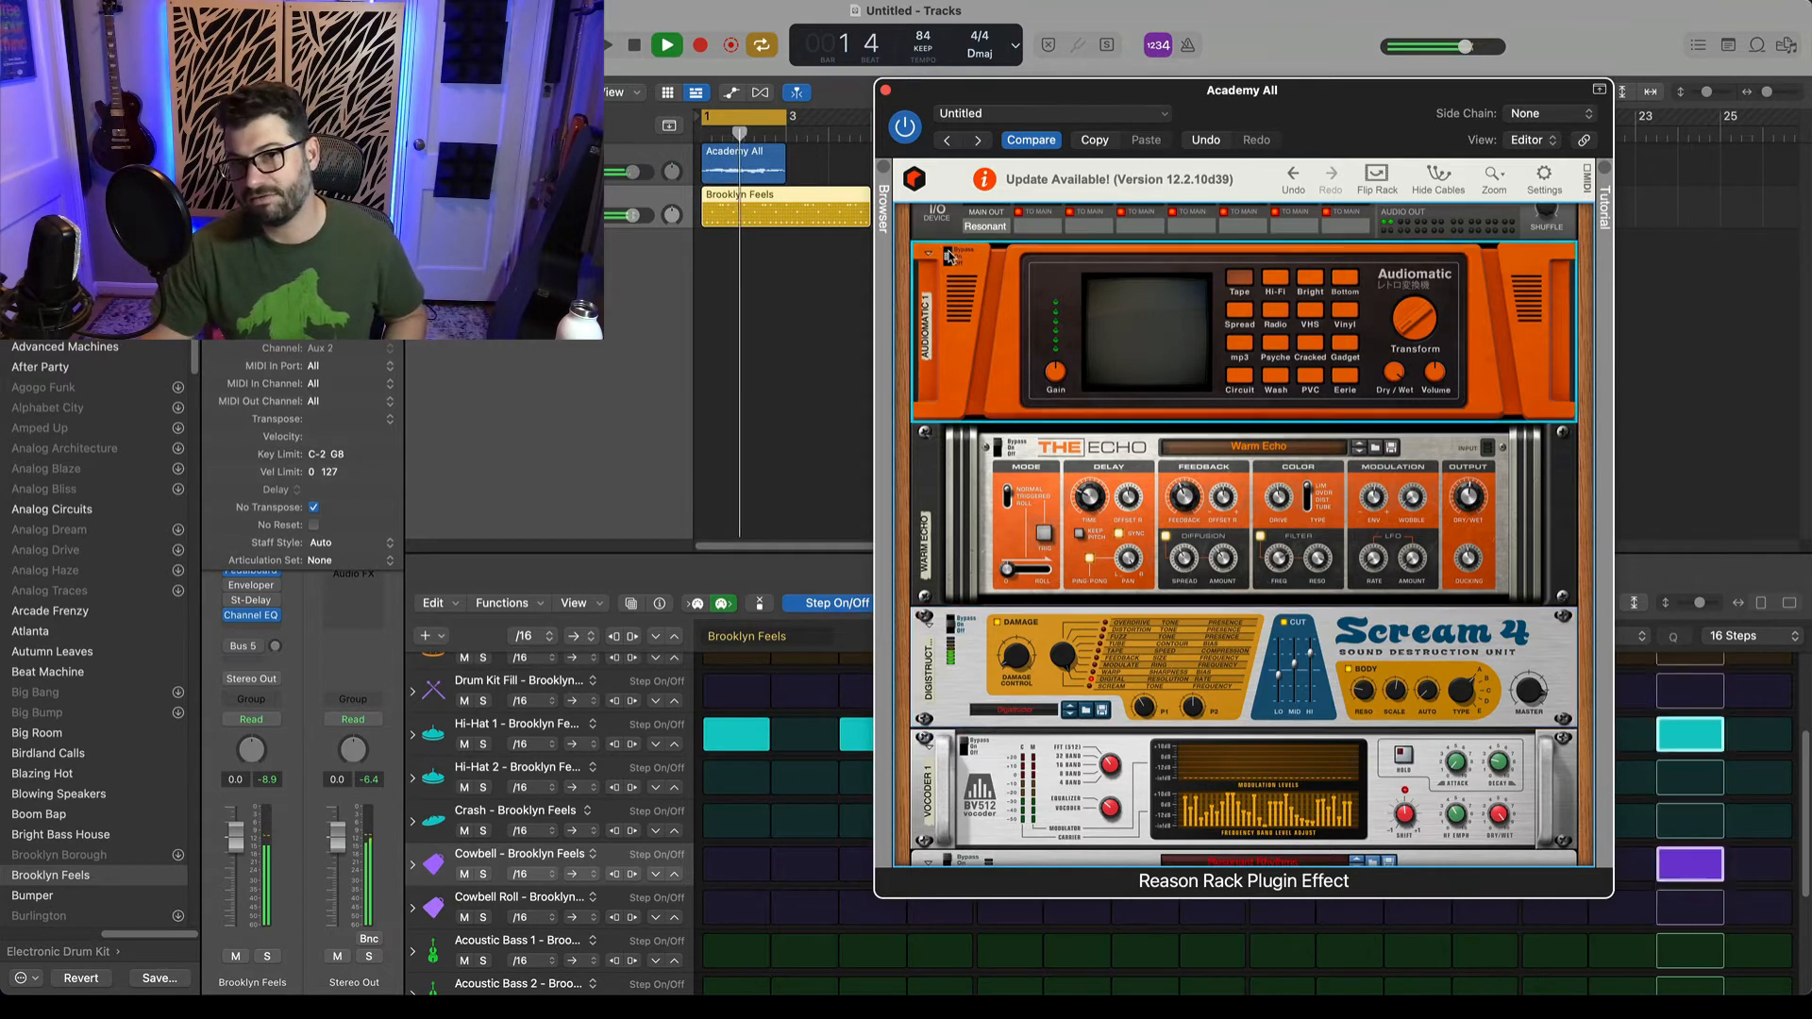
click(1341, 314)
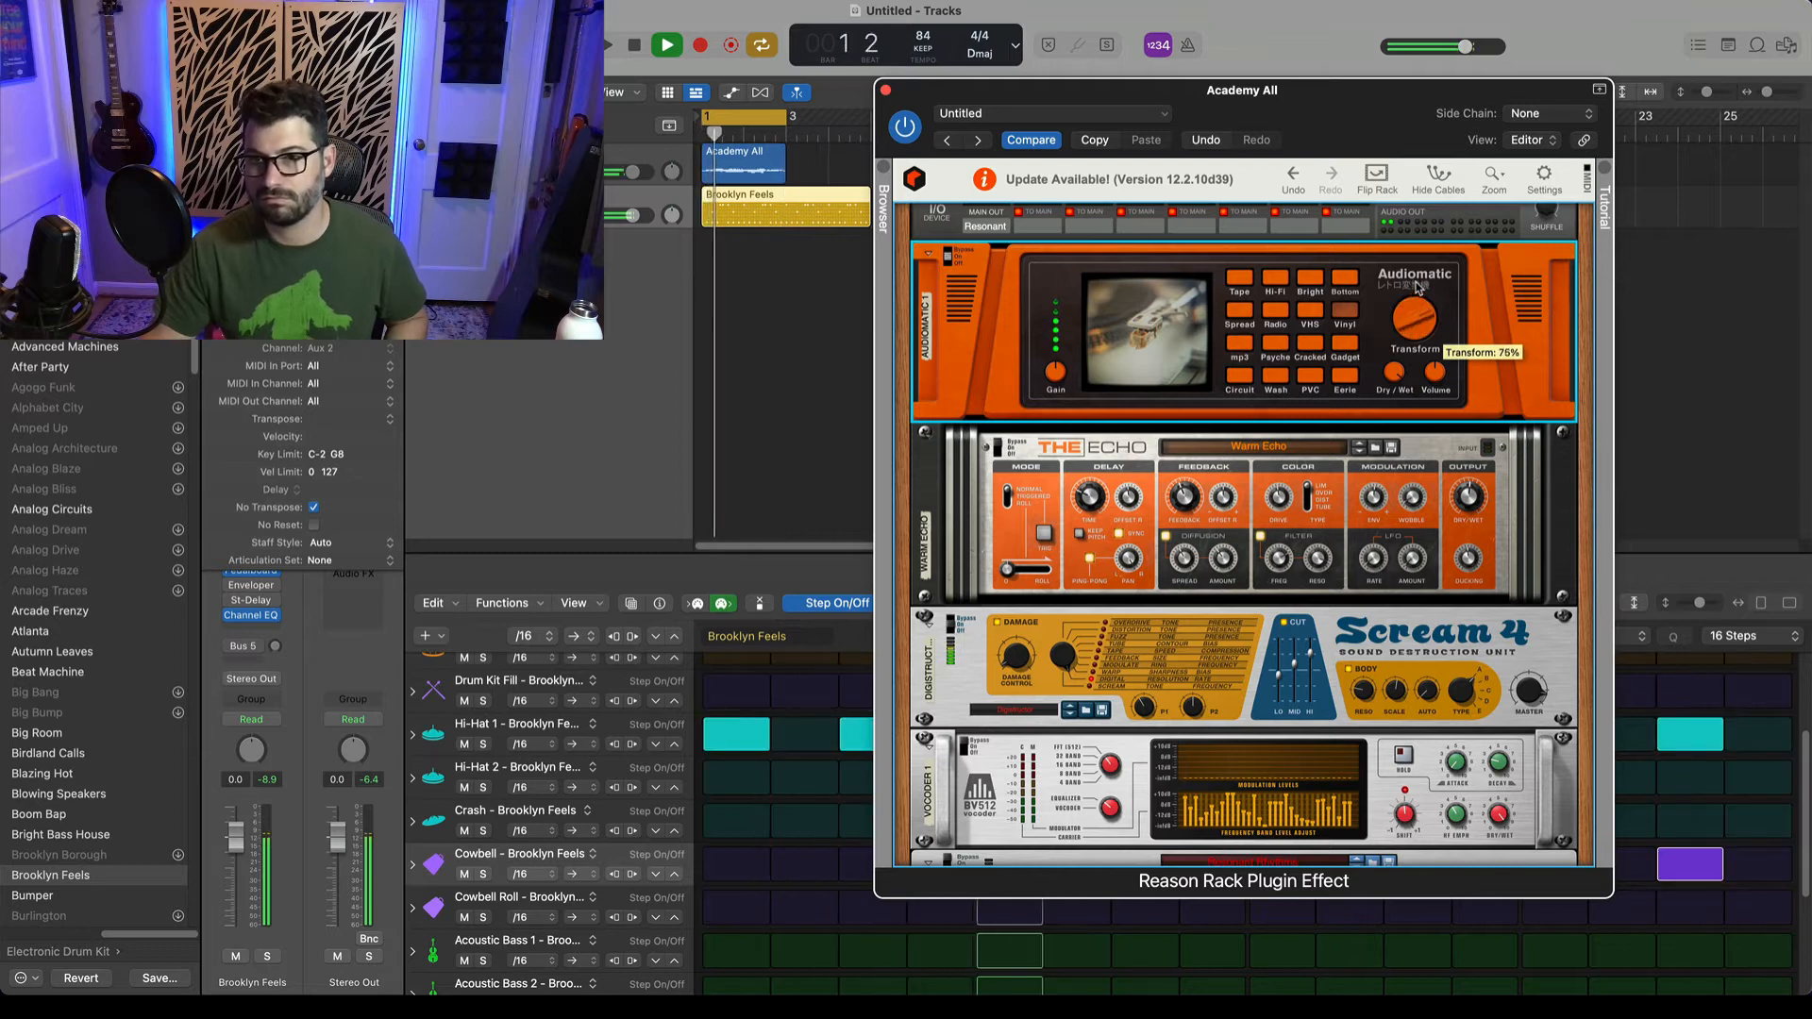
drag(1416, 290, 1409, 321)
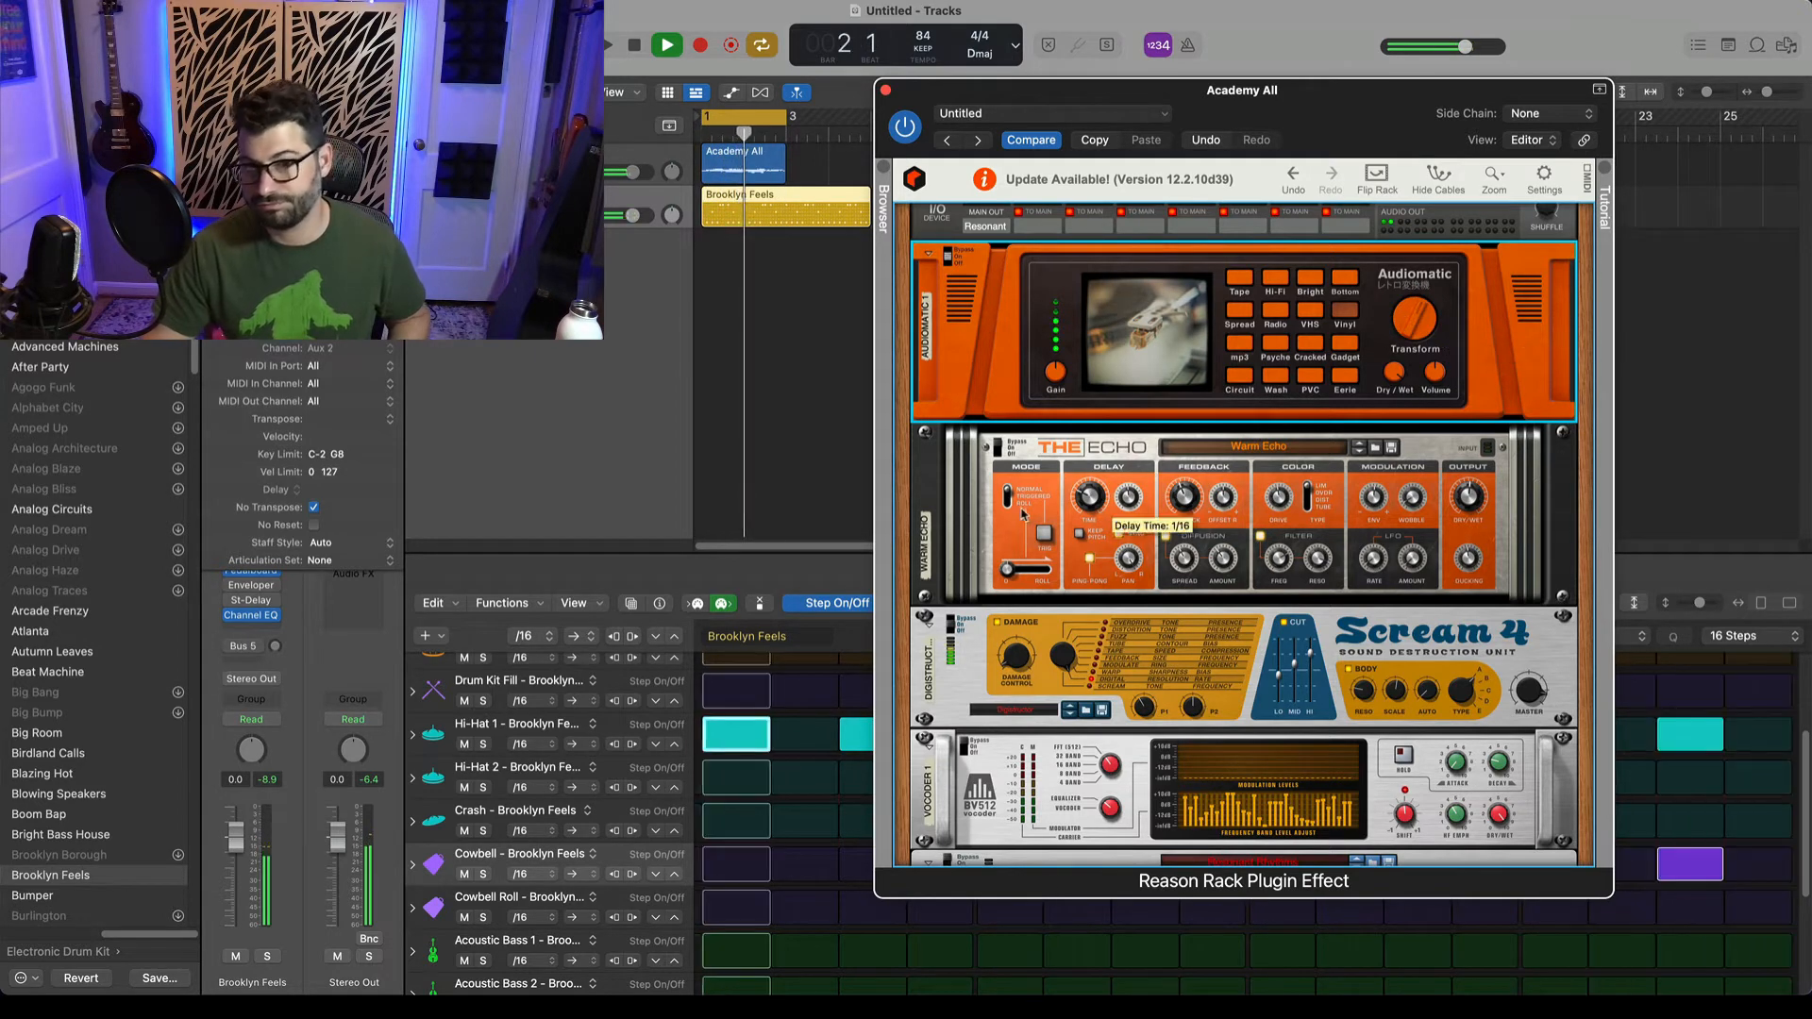
Switch The Echo on, set its Dry/Wet Balance to 13%, and stop playback.
click(999, 451)
click(998, 449)
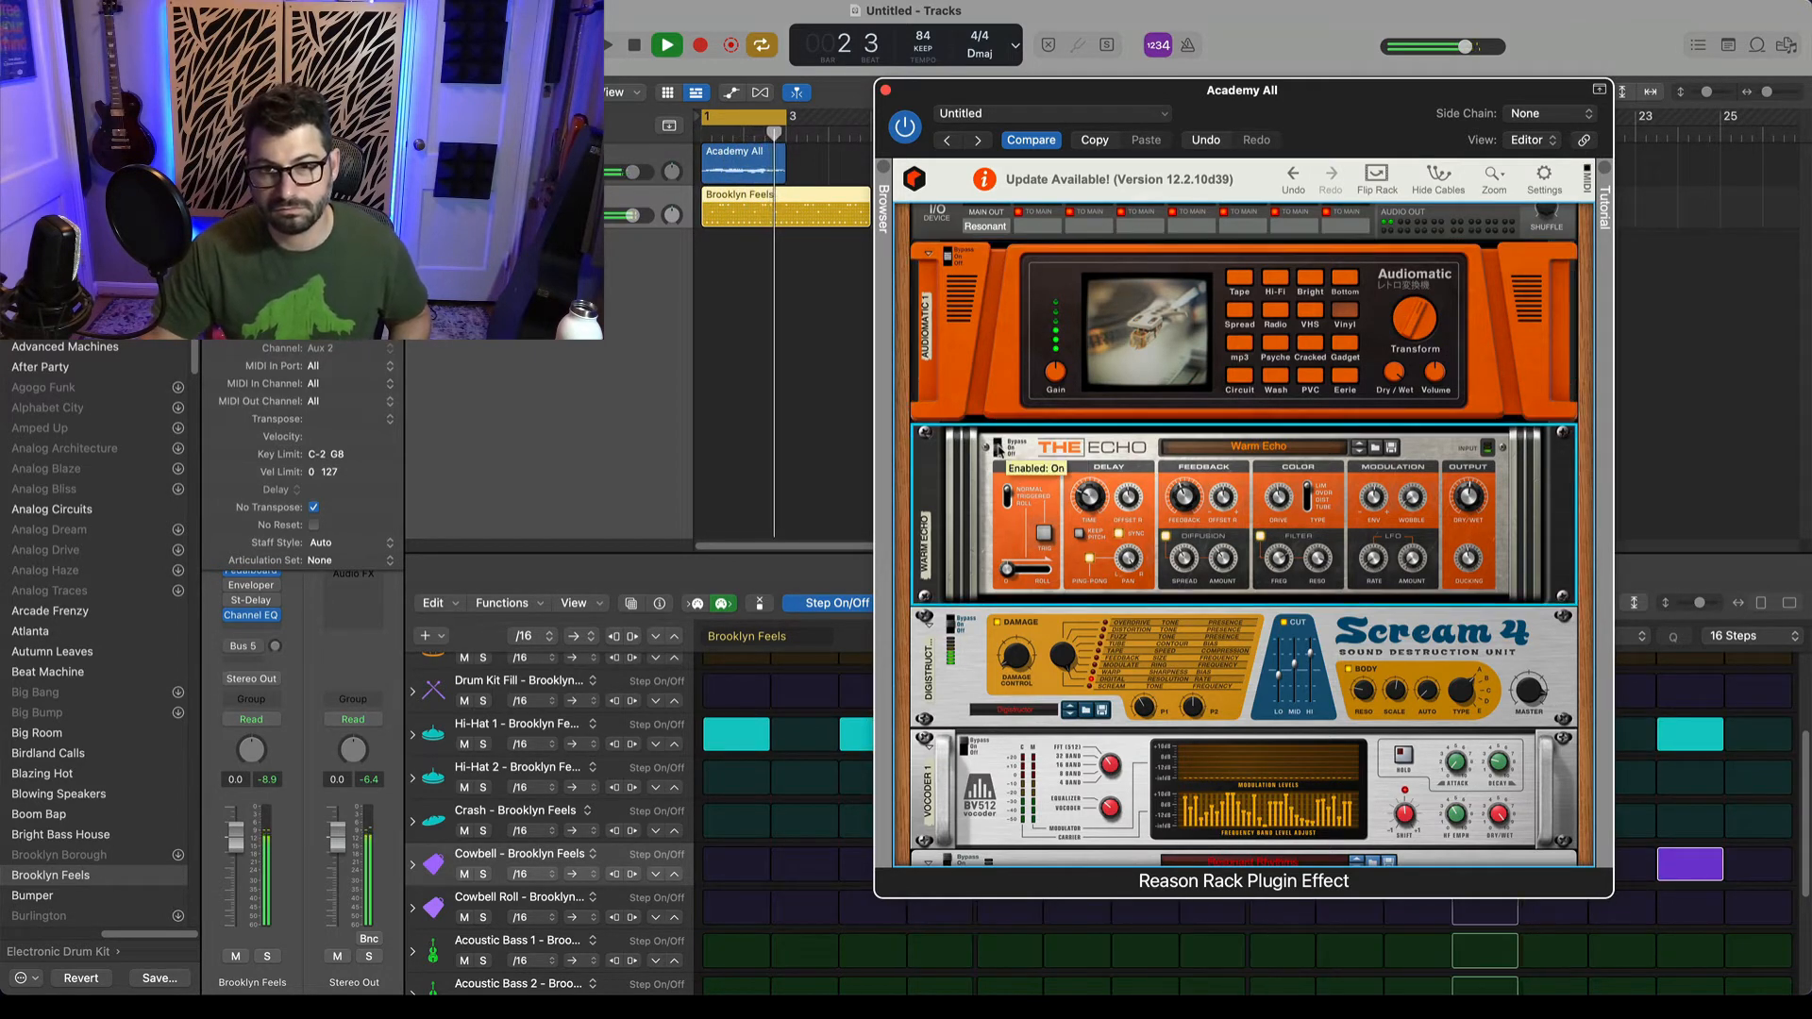
drag(1466, 502, 1466, 514)
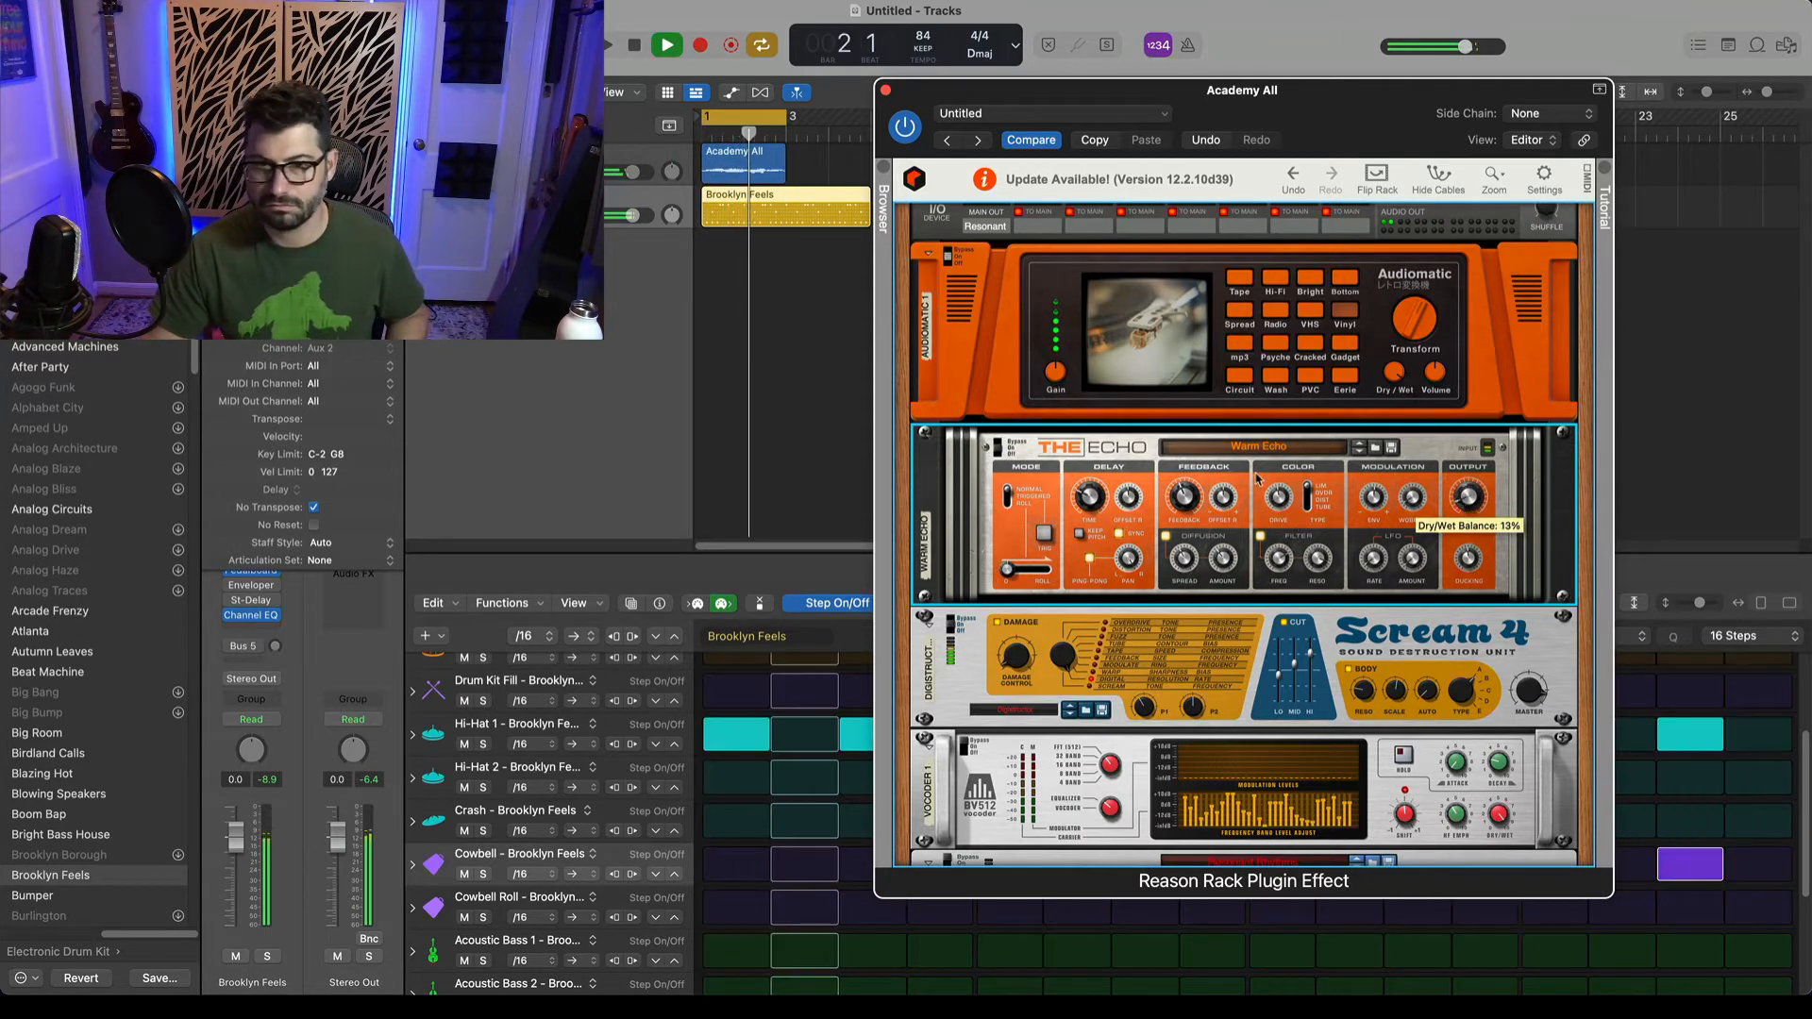
key(space)
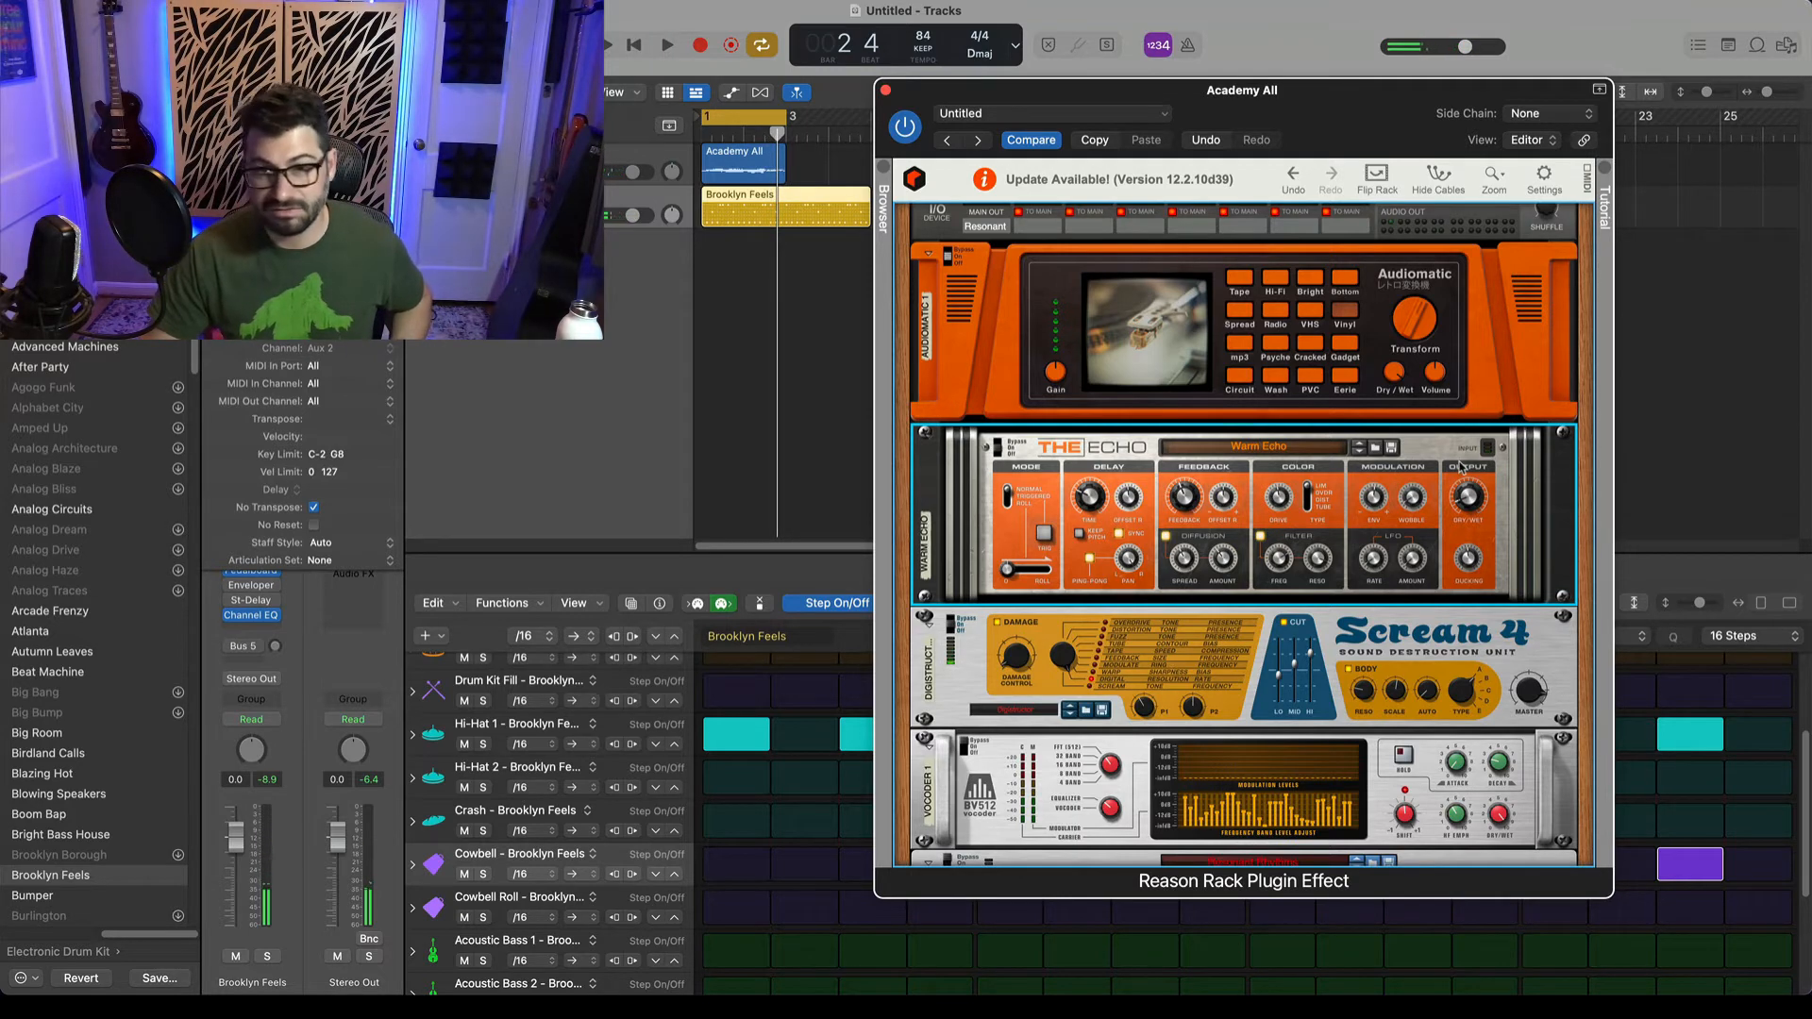
Move The Echo below Scream 4 and audition the loop with Scream 4's 70s LoFi patch and Audiomatic's Hi-Fi preset.
drag(1461, 466, 1449, 727)
key(space)
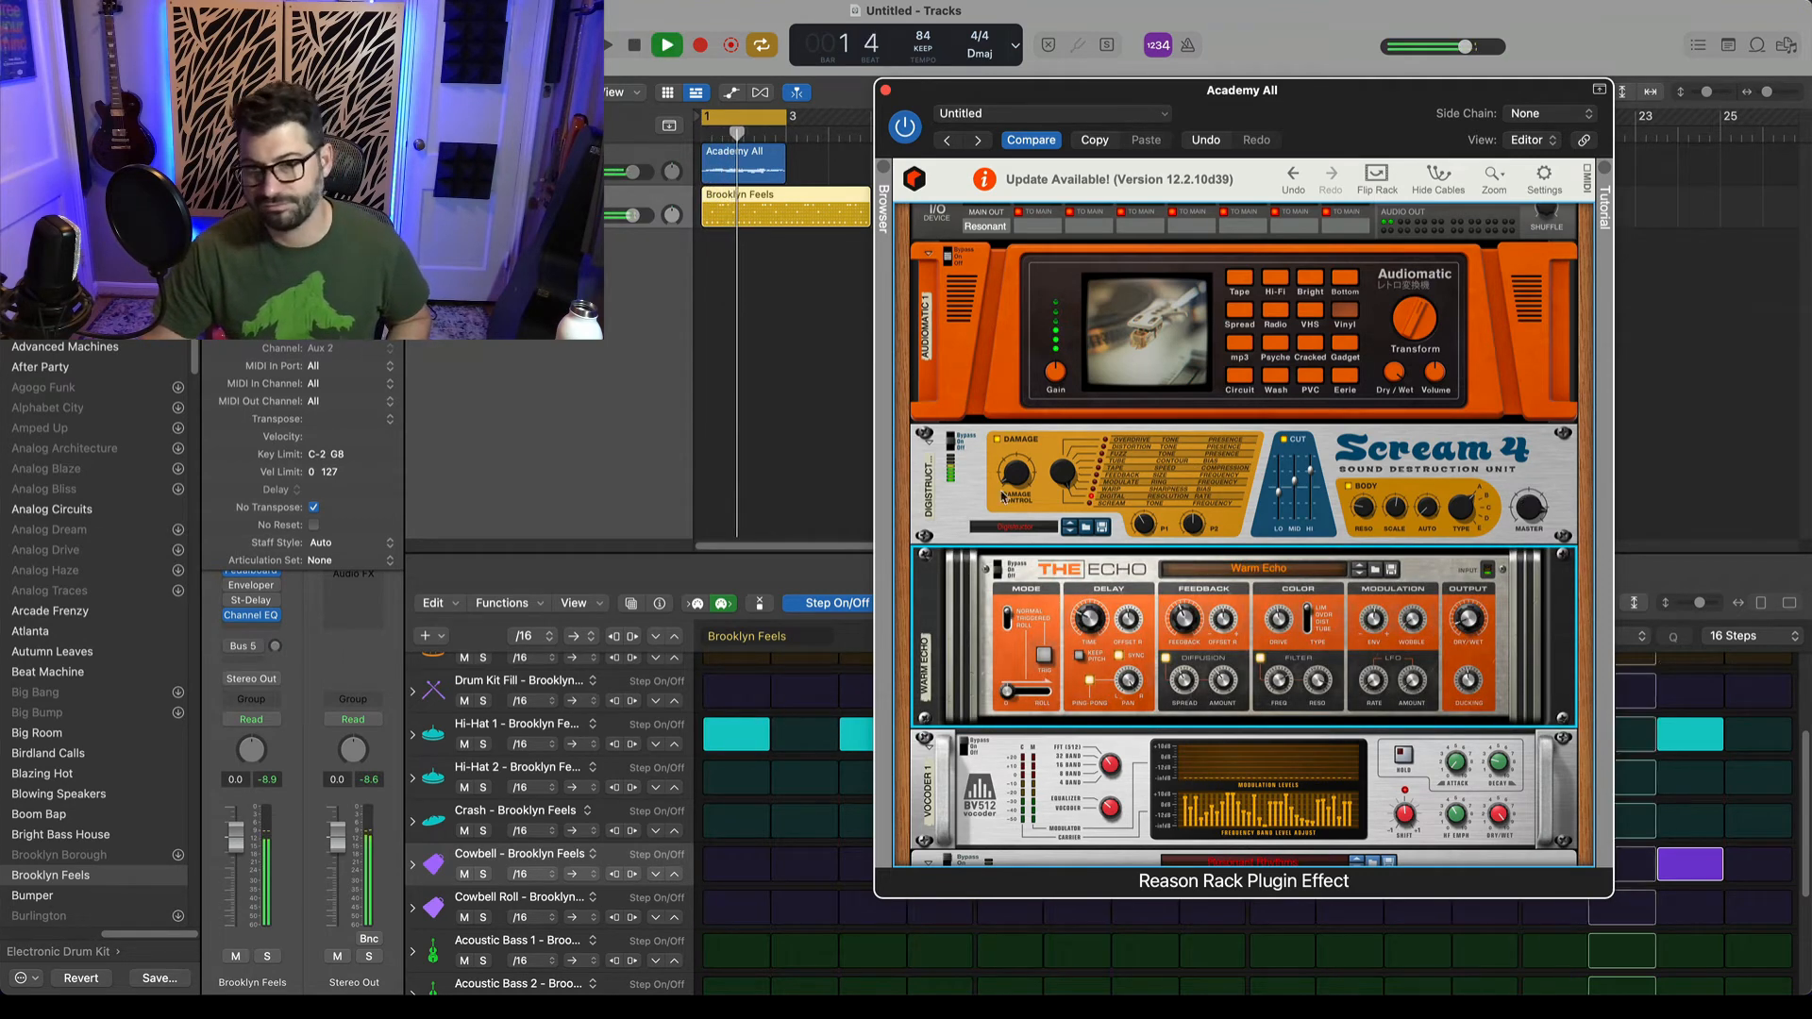
click(1071, 532)
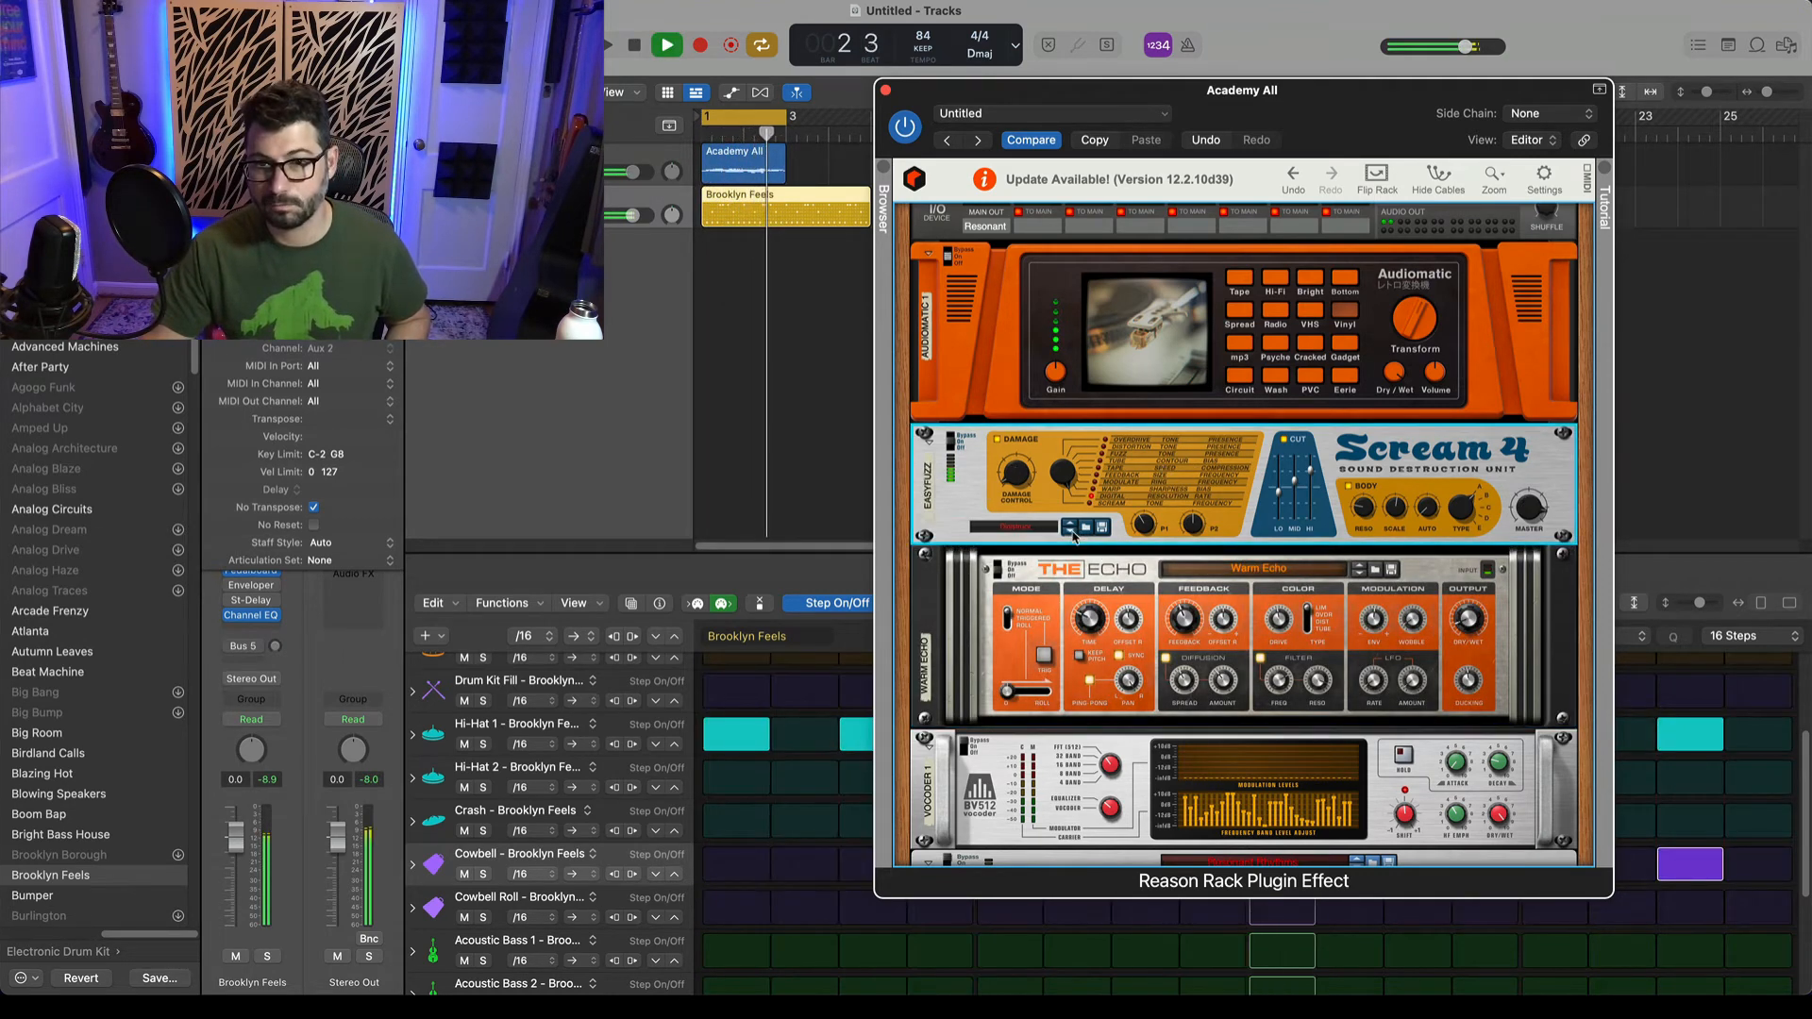
click(1071, 532)
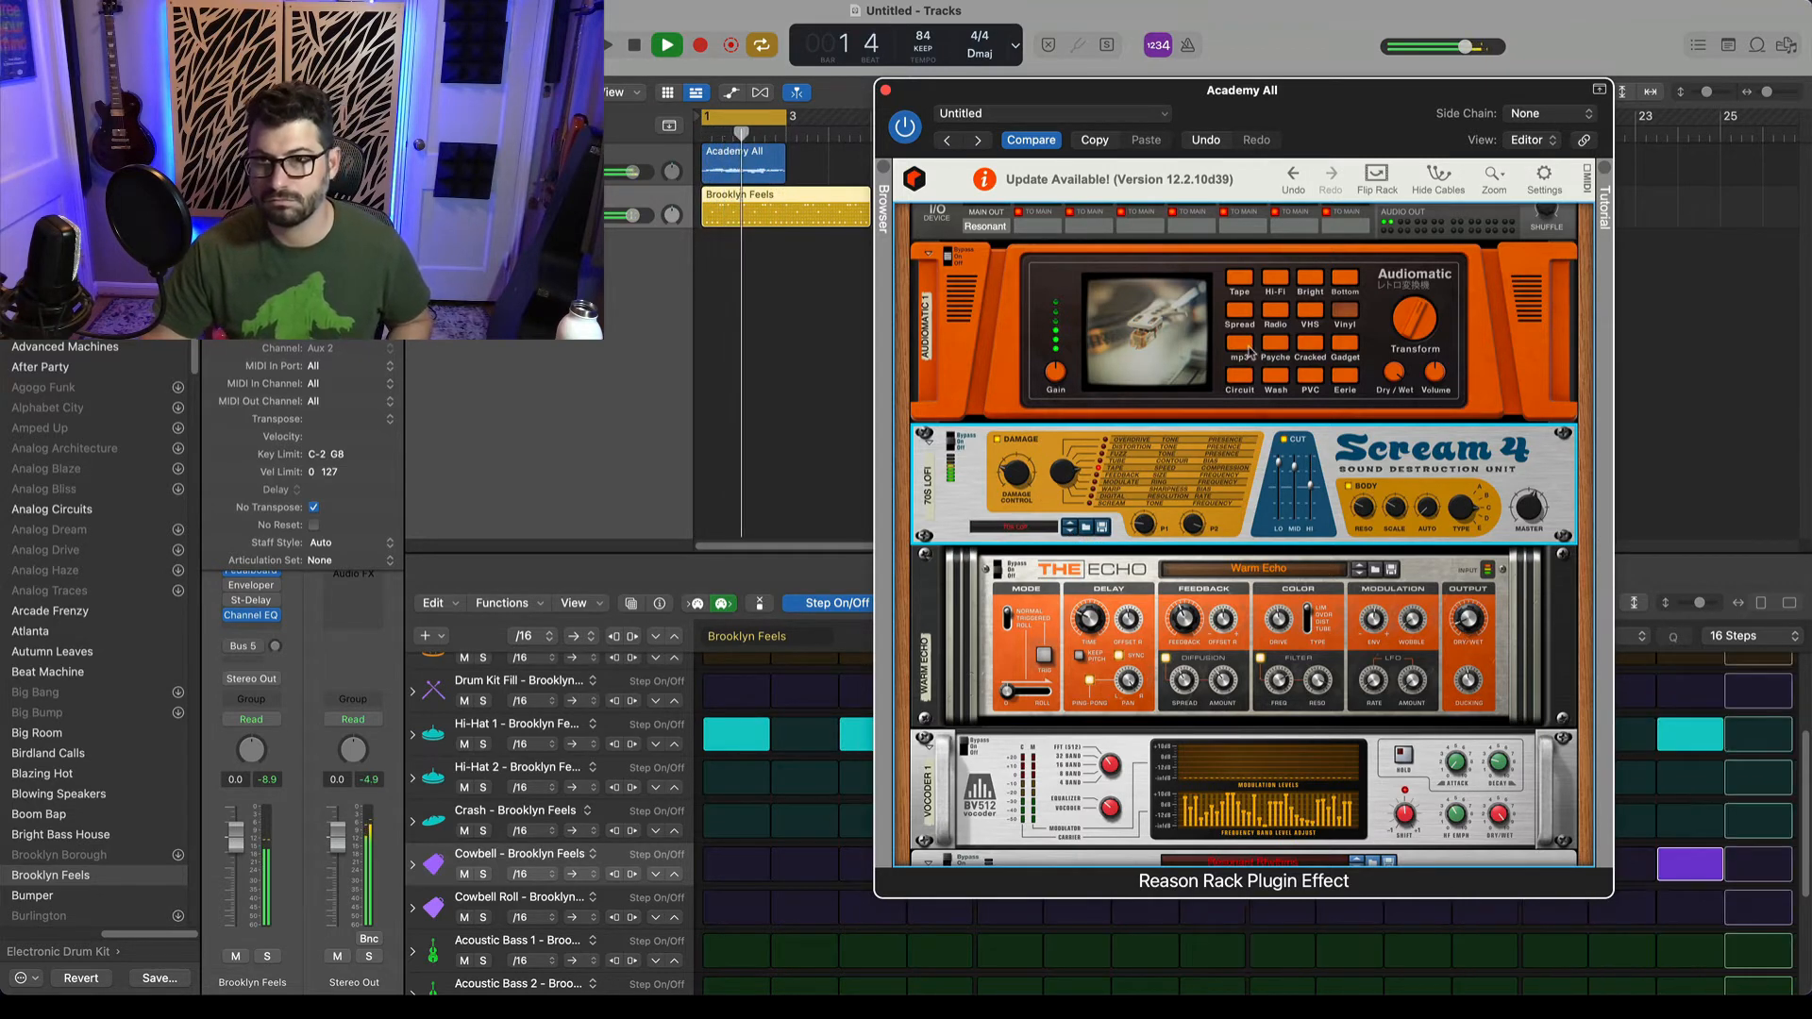
click(1275, 278)
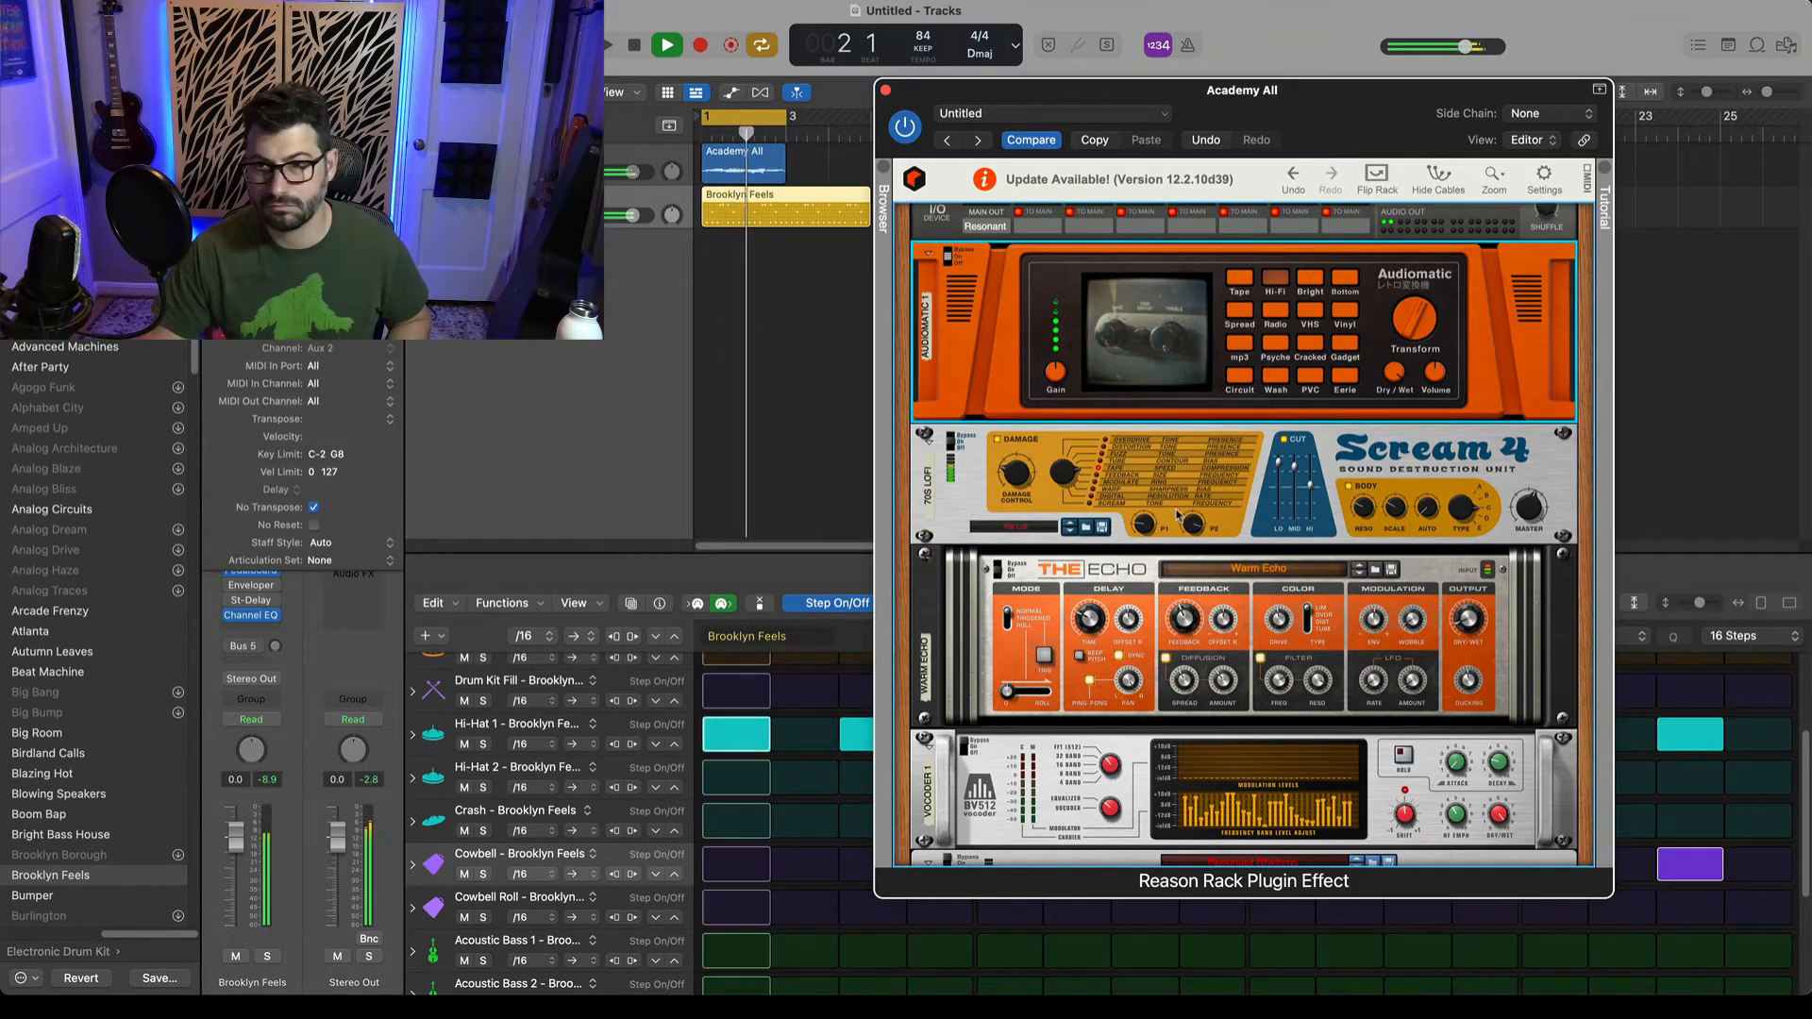
key(space)
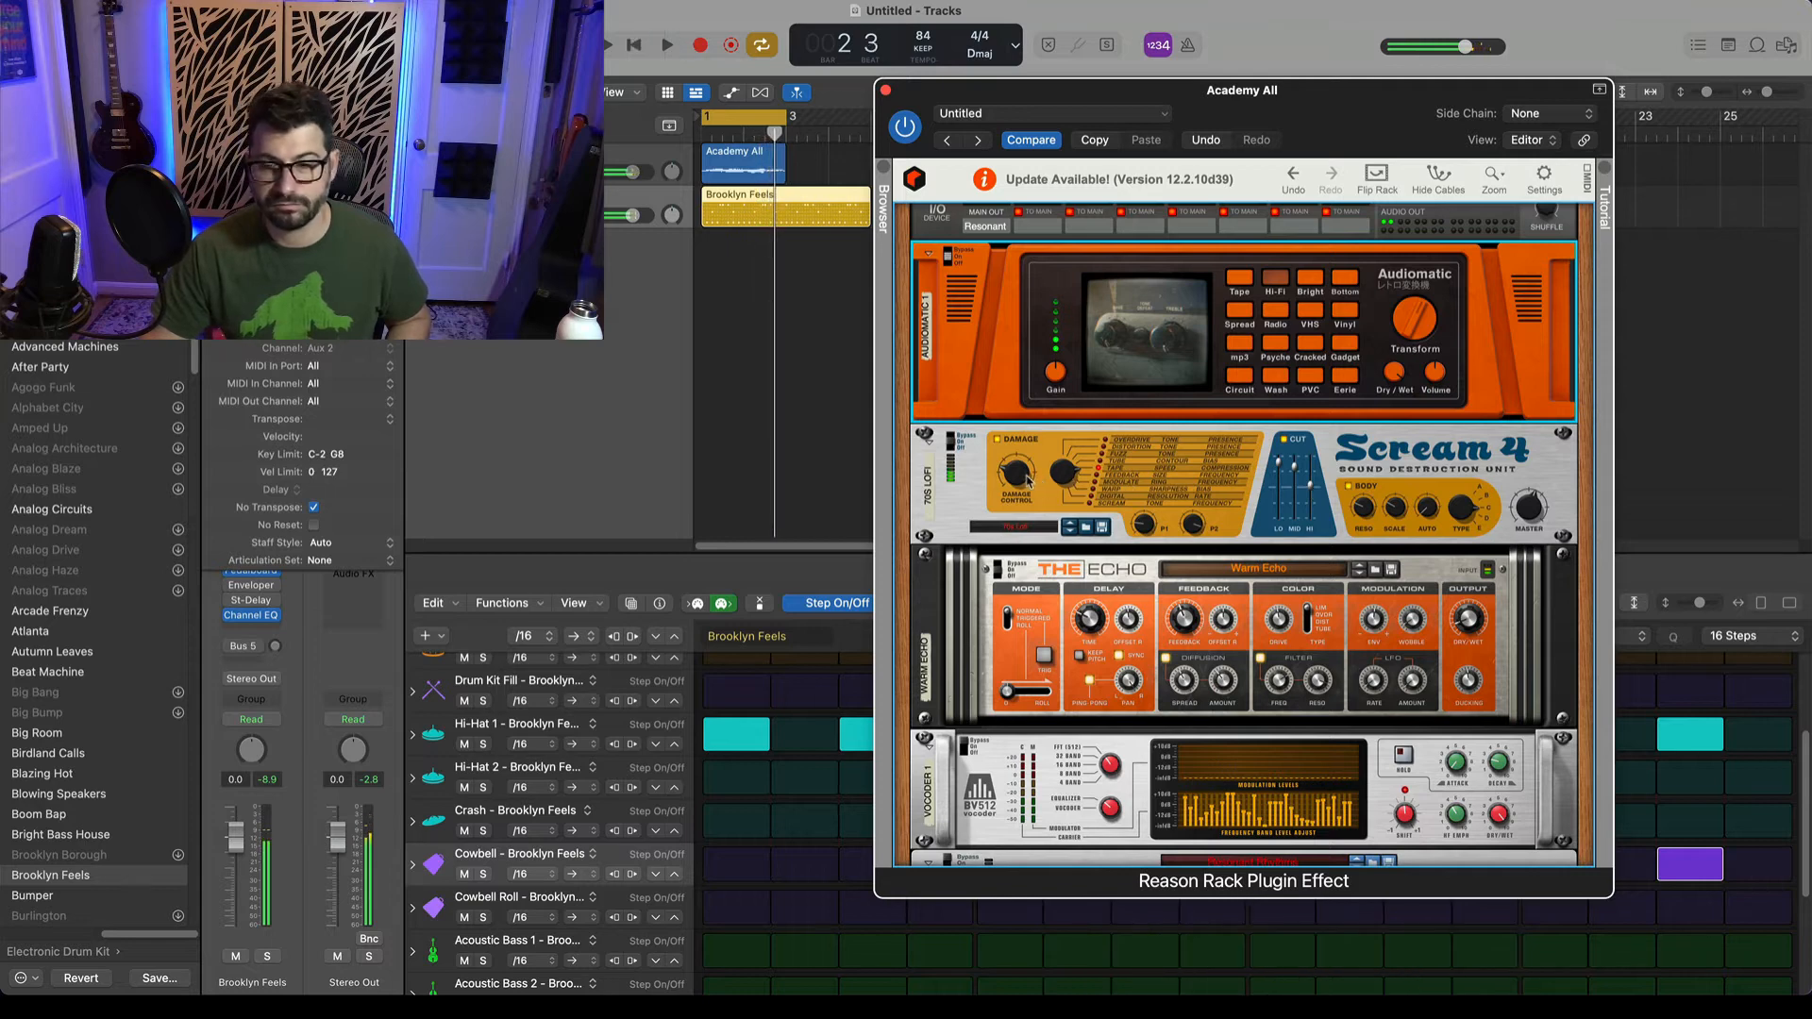
Bypass Scream 4, Audiomatic and The Echo.
click(950, 438)
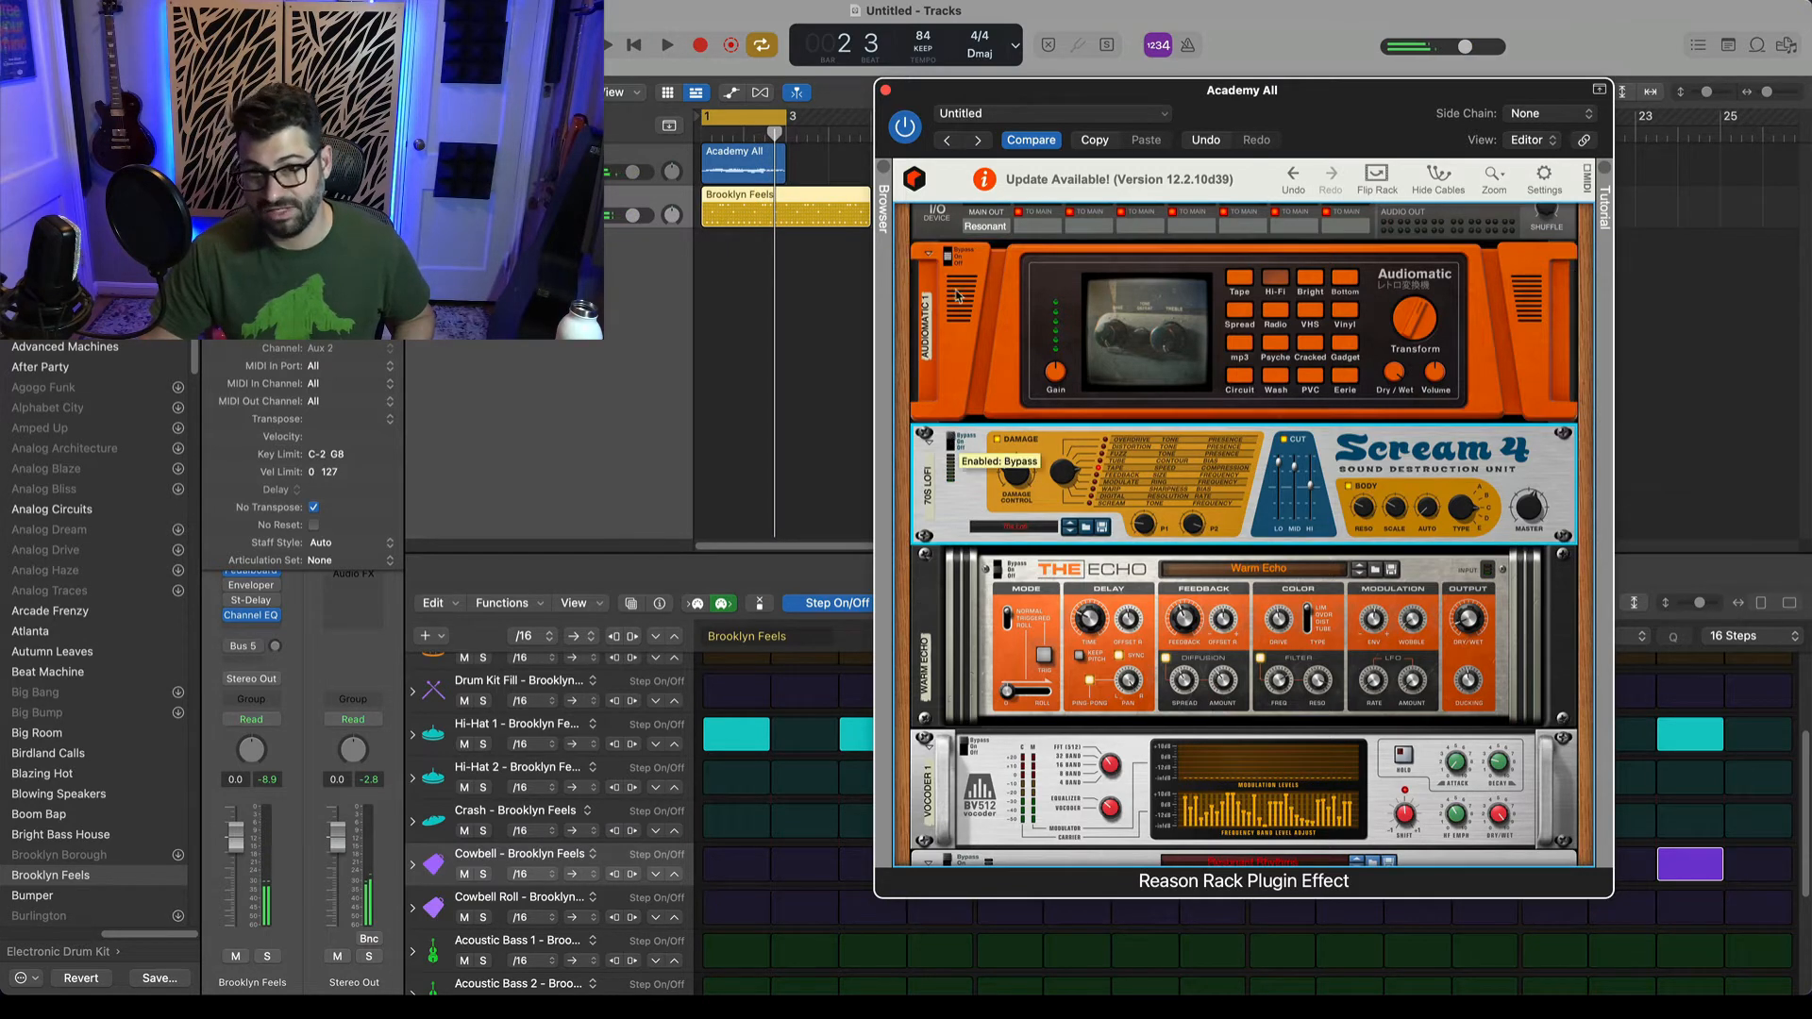
click(949, 256)
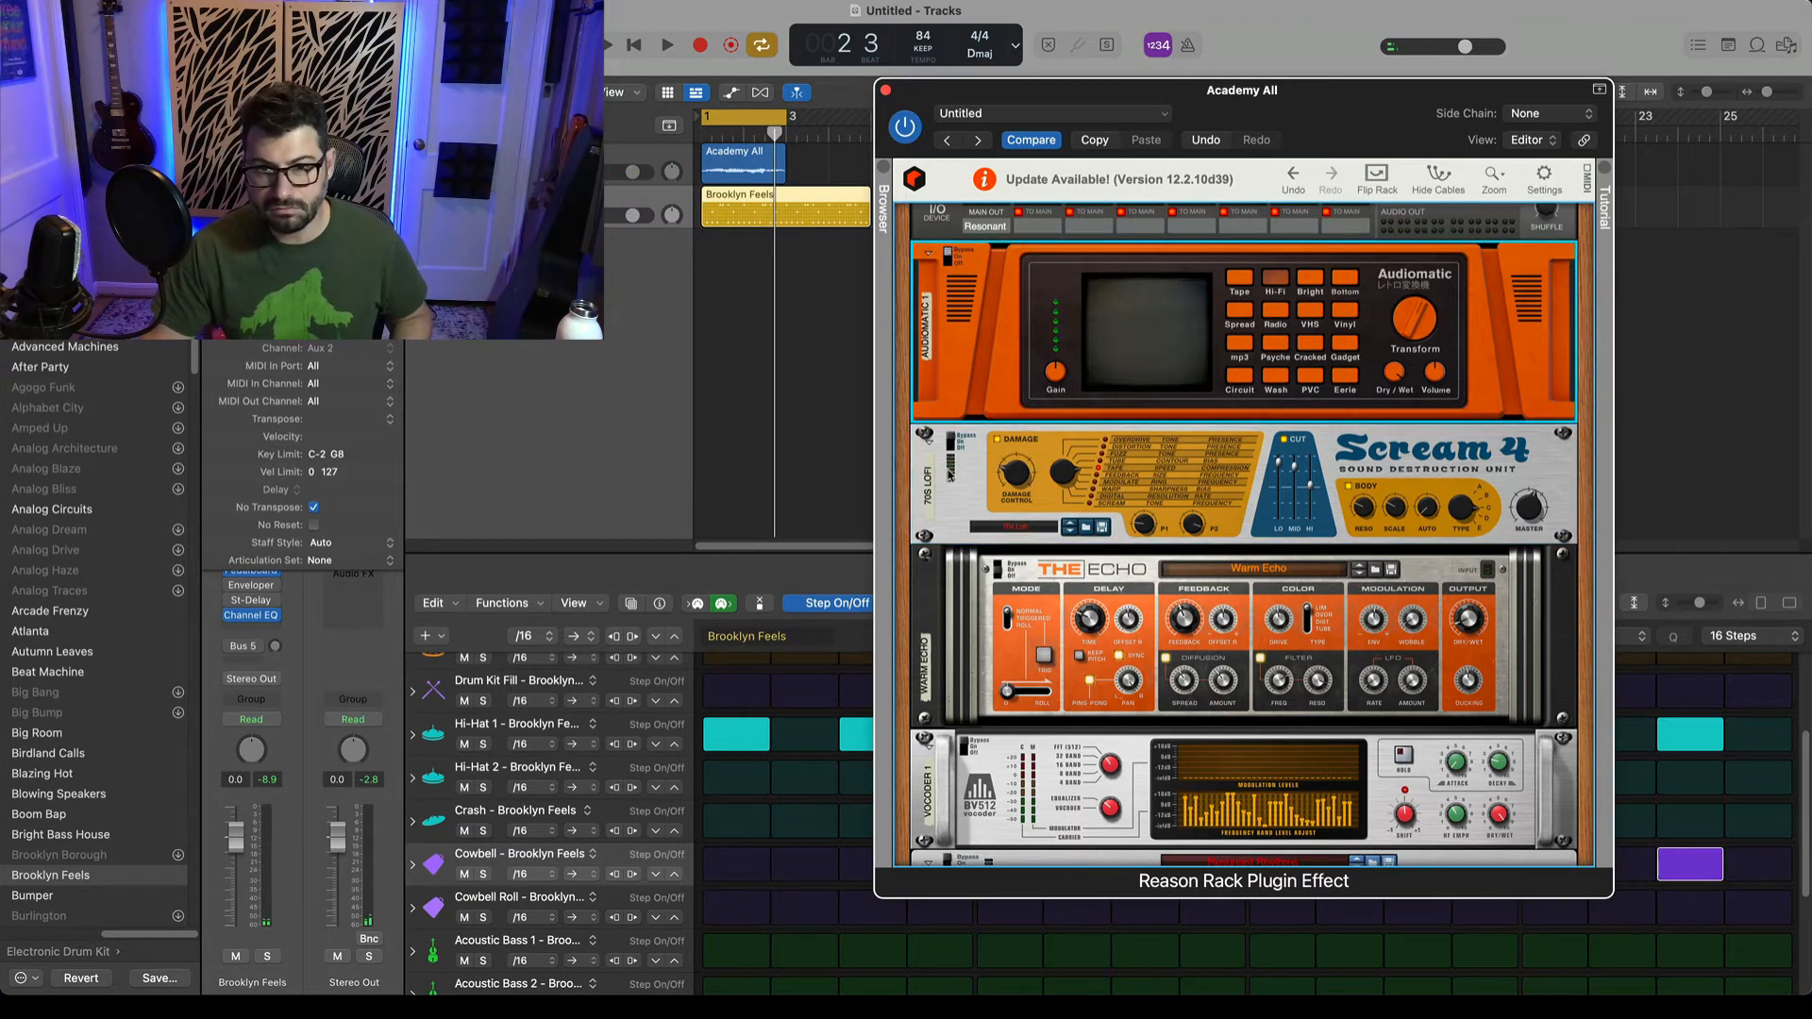
click(996, 569)
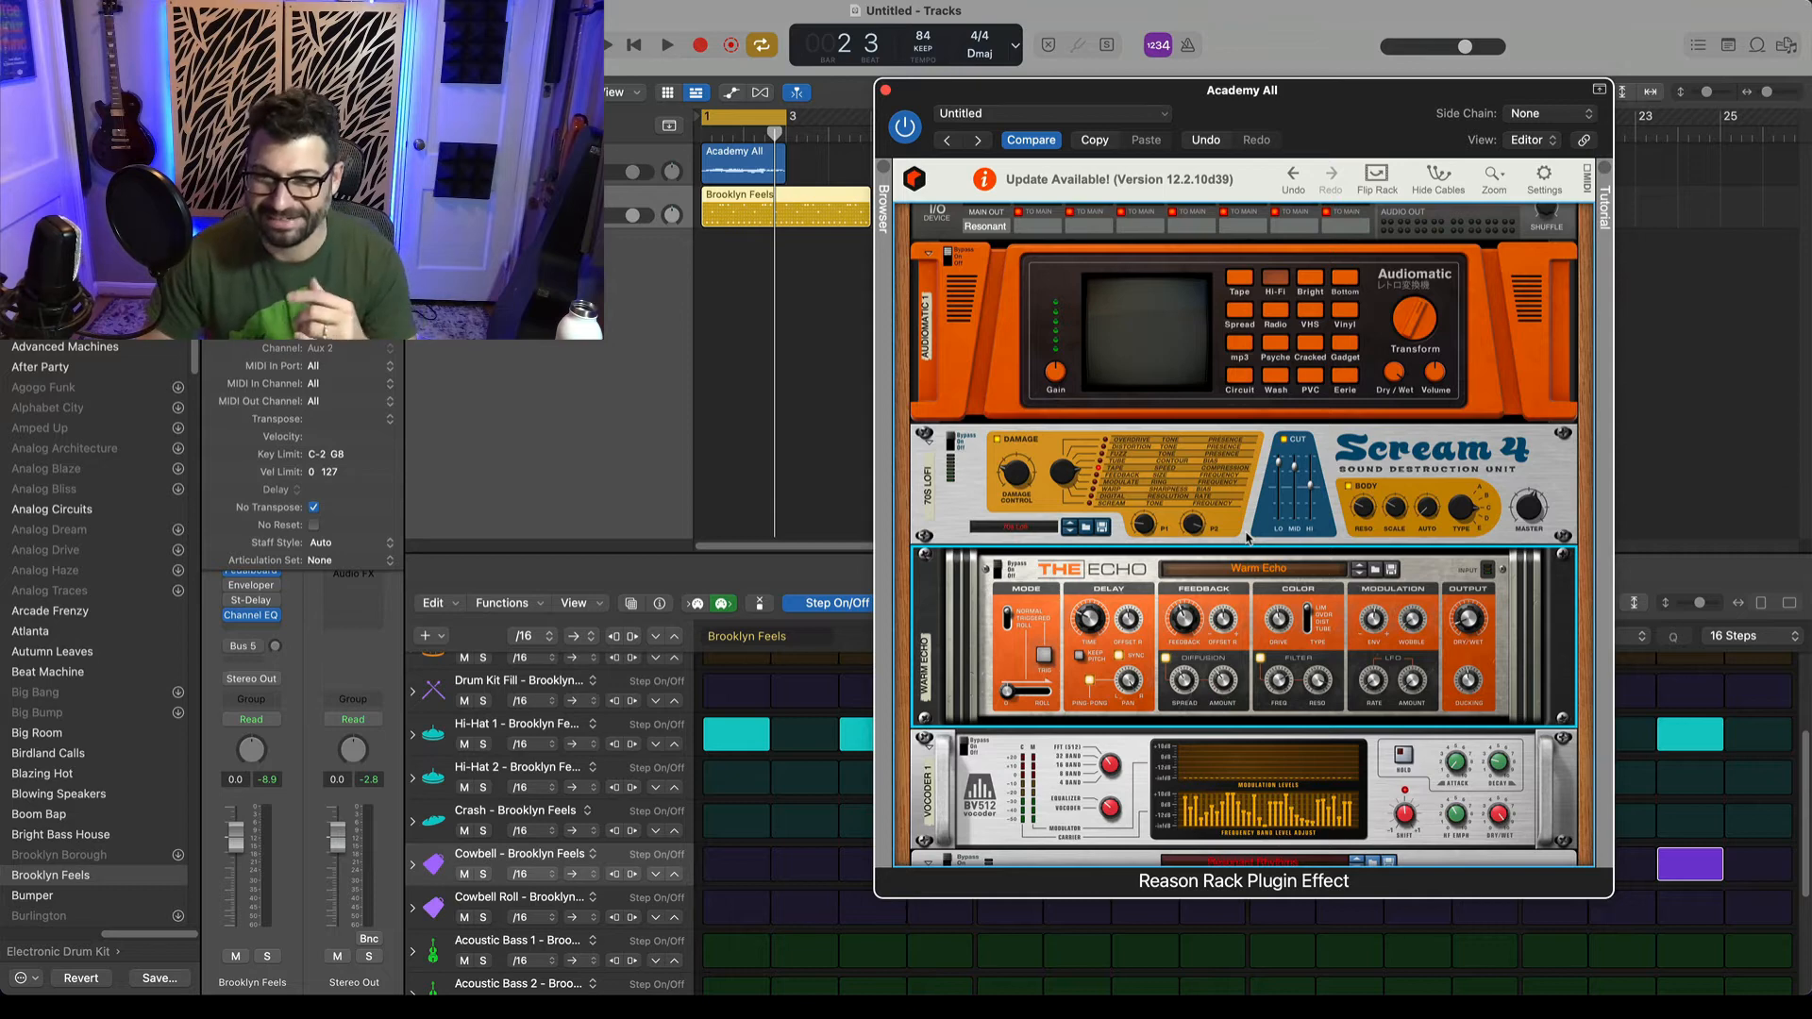
Enable the BV512 vocoder below The Echo and reduce its band count to four.
scroll(1237, 533, down, 3)
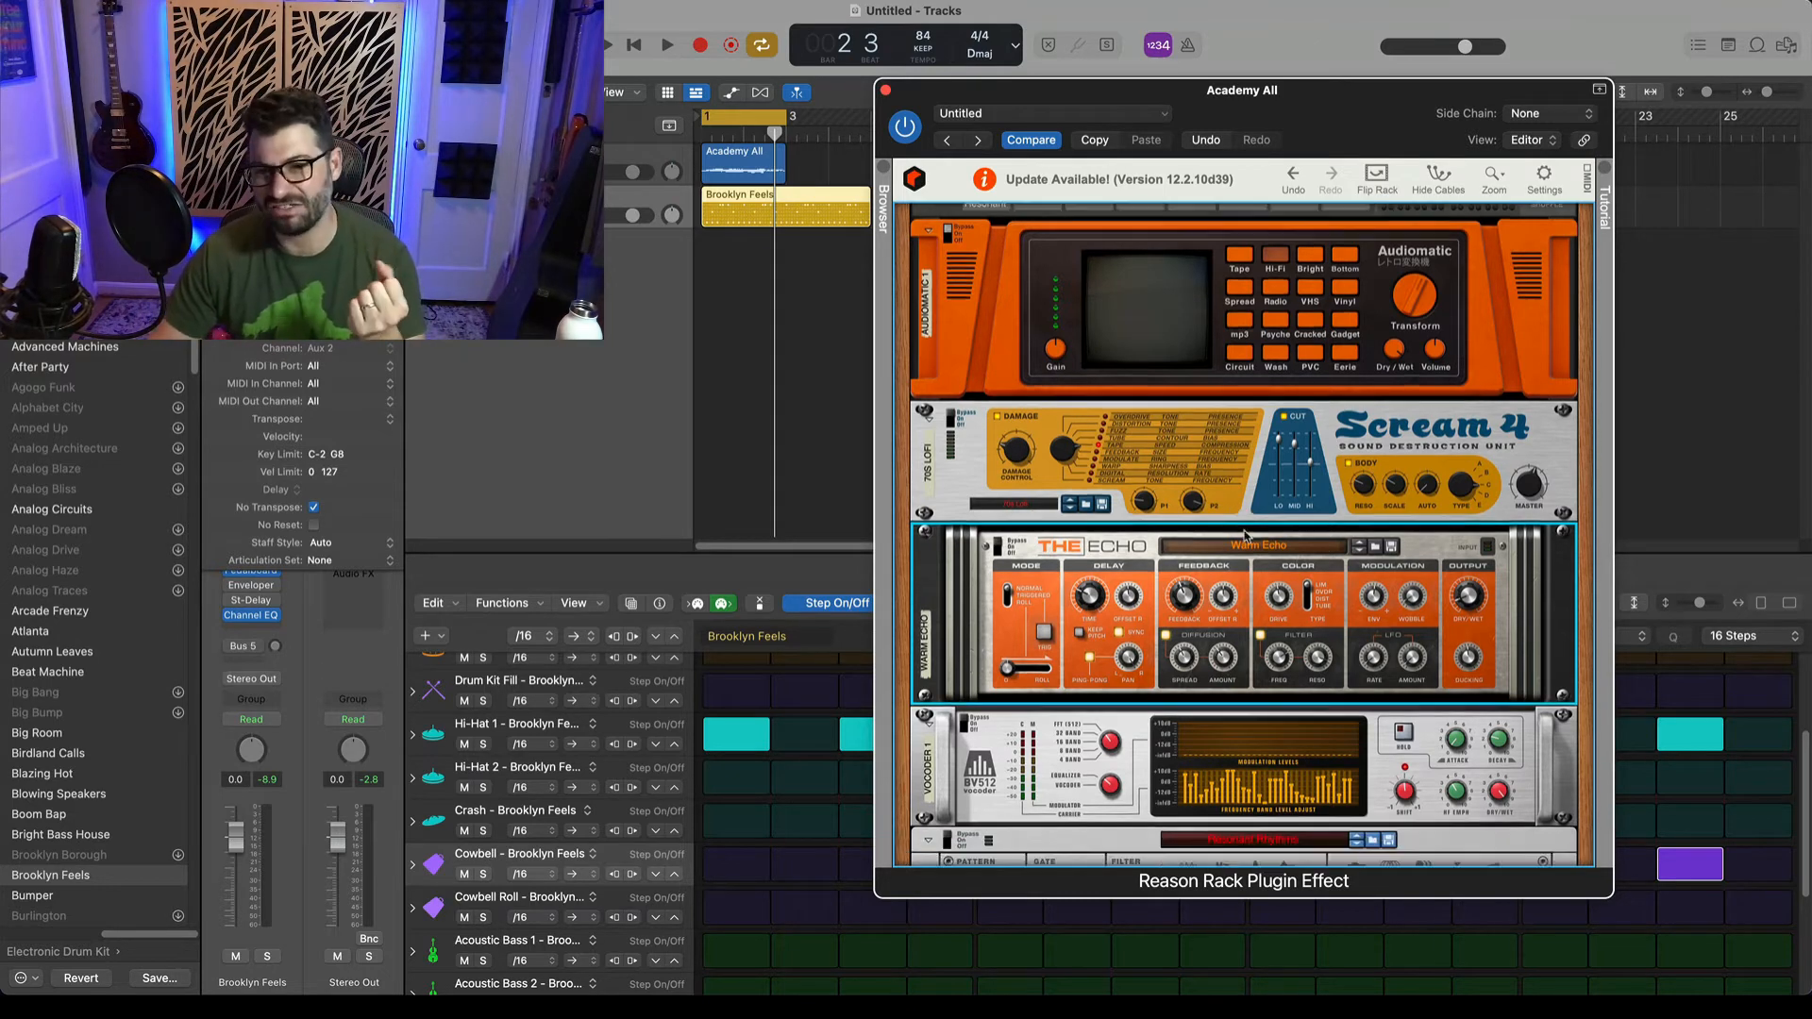
scroll(1244, 533, down, 2)
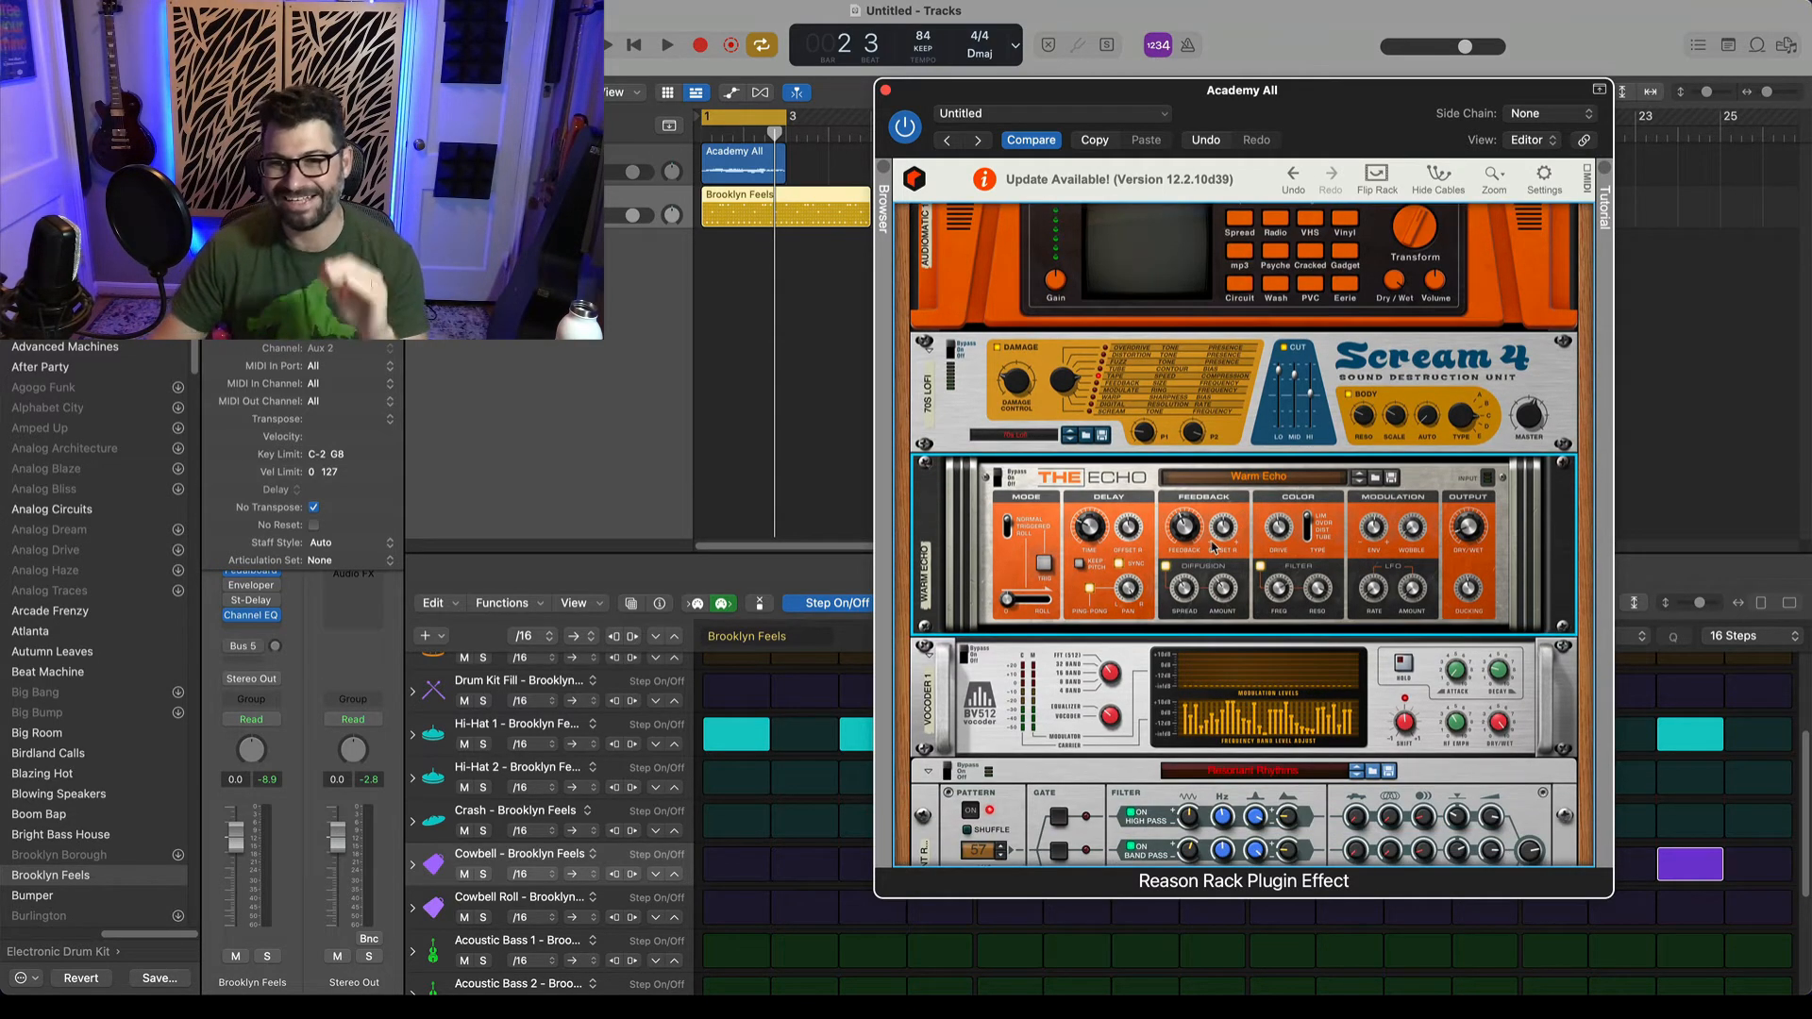
scroll(1169, 560, down, 2)
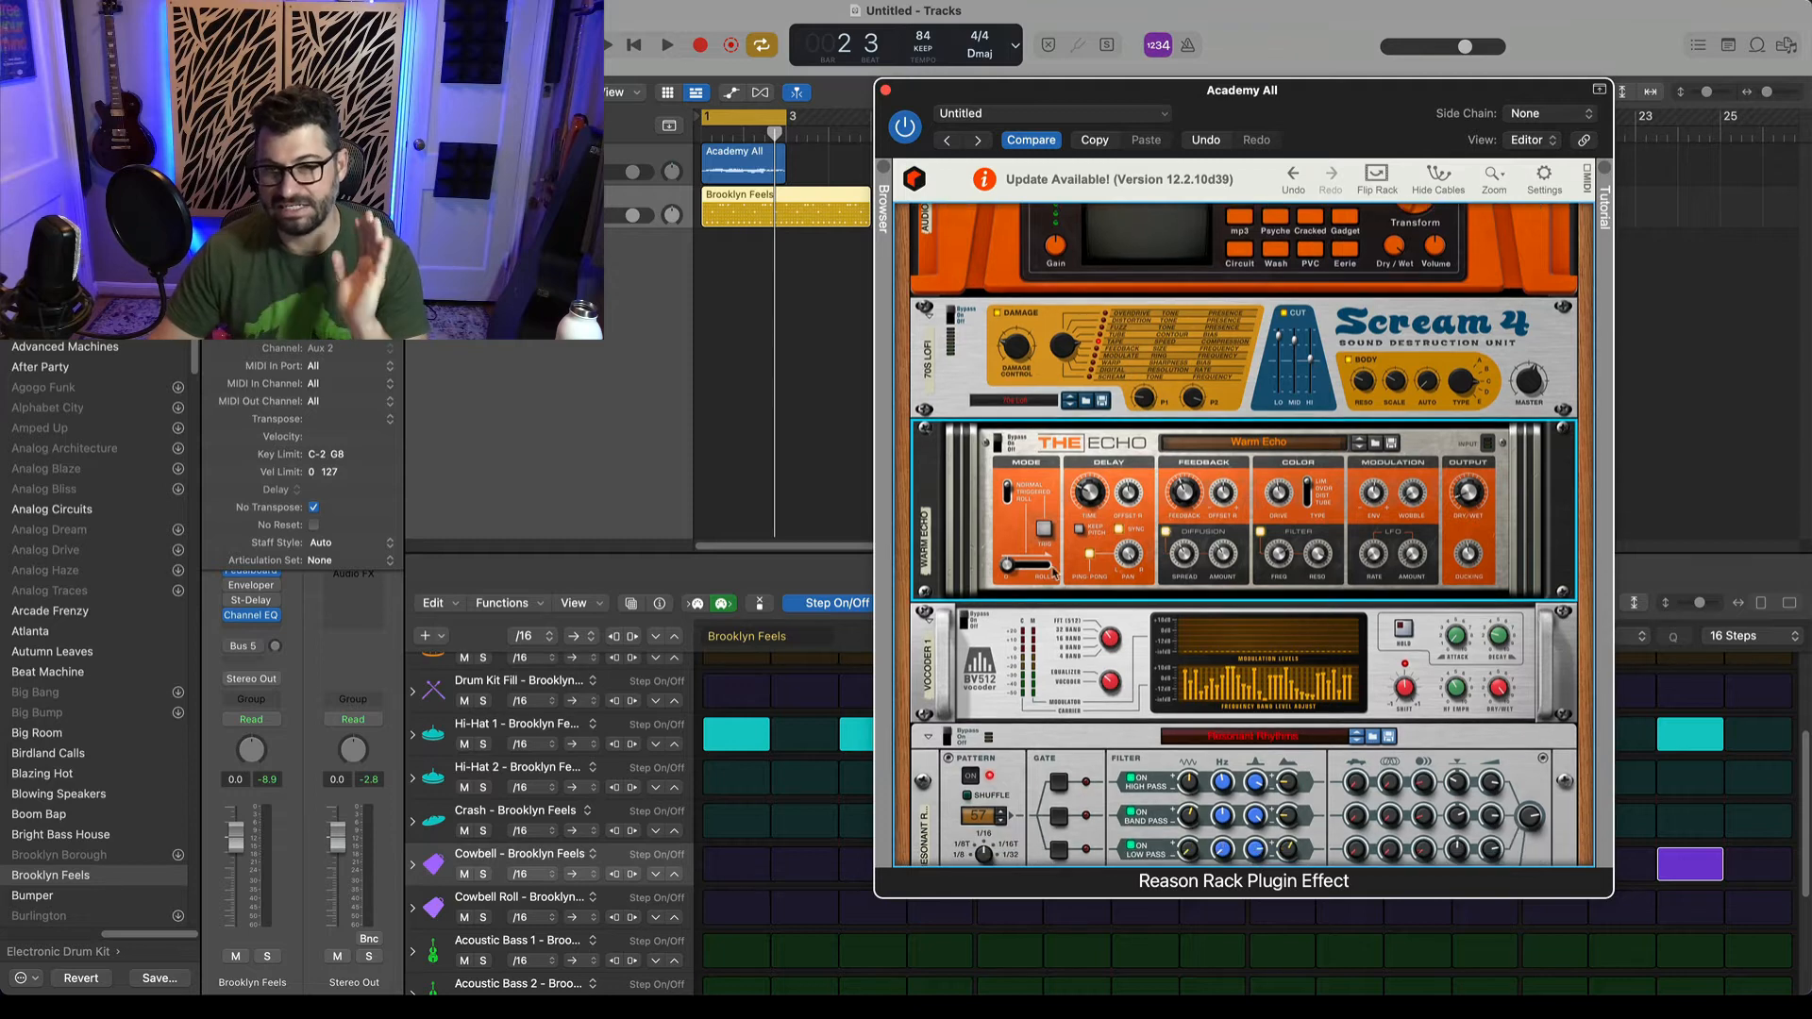
click(971, 622)
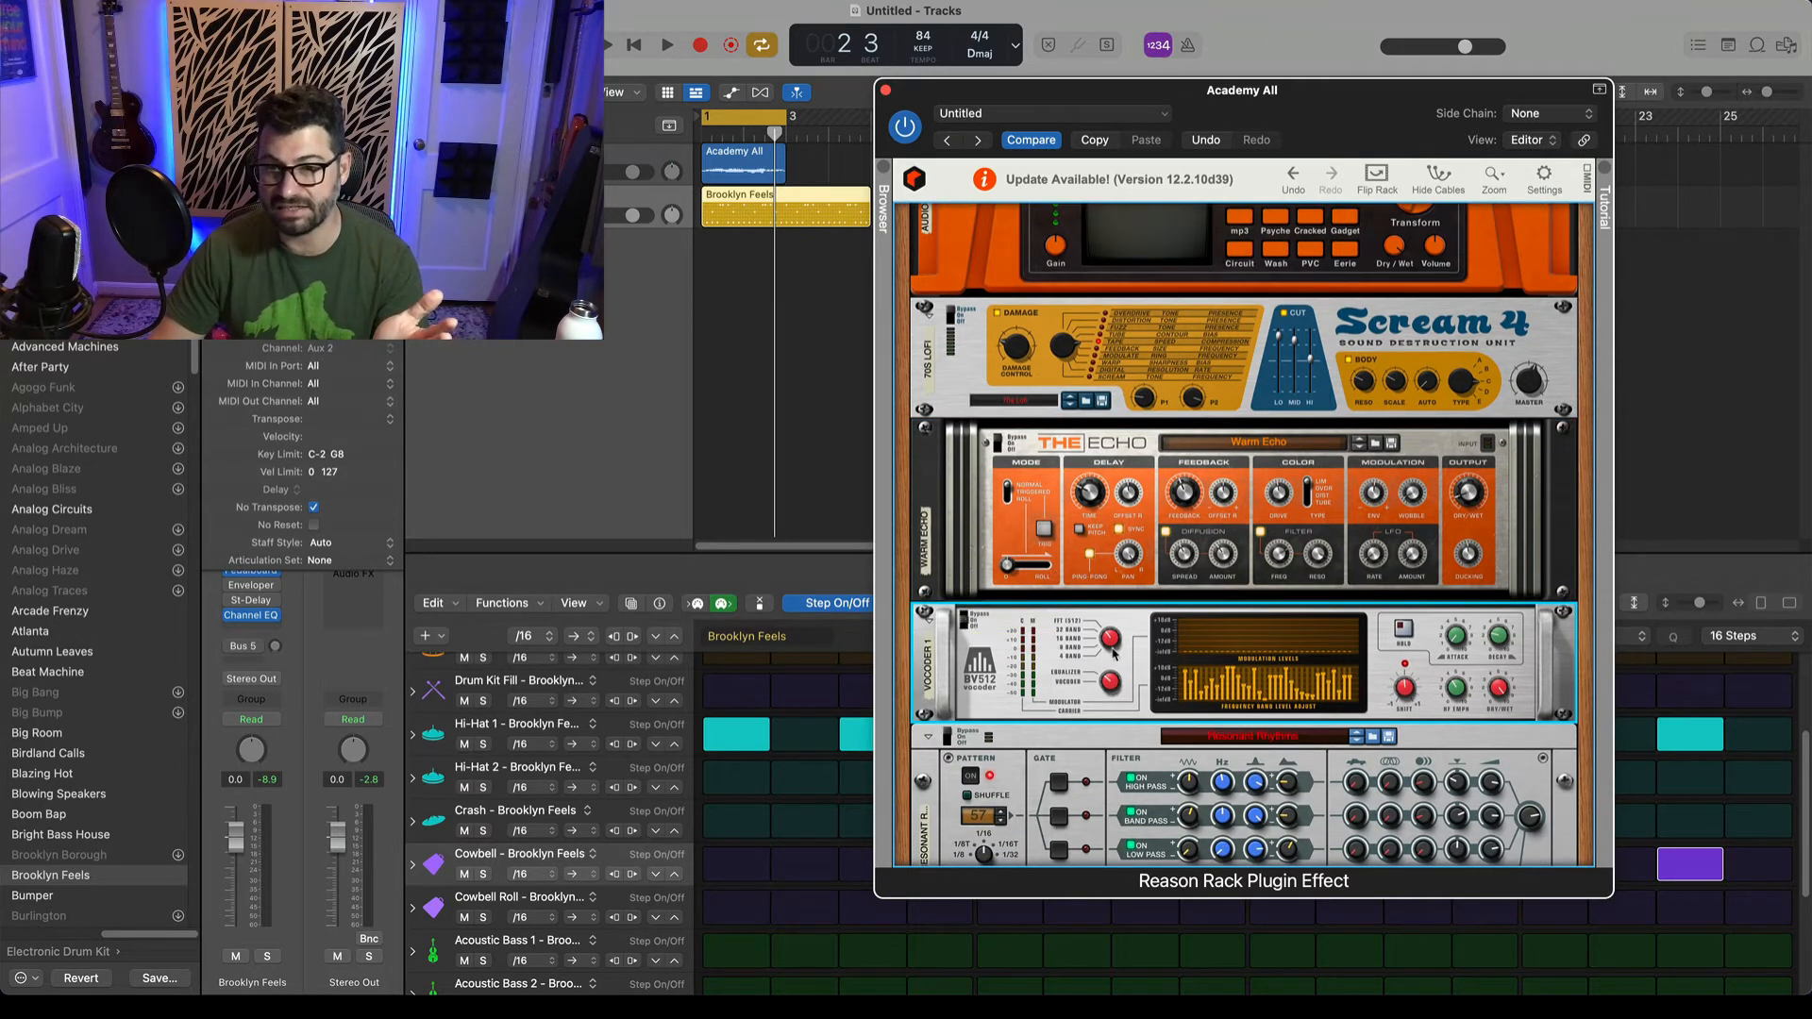
drag(1114, 660, 1111, 688)
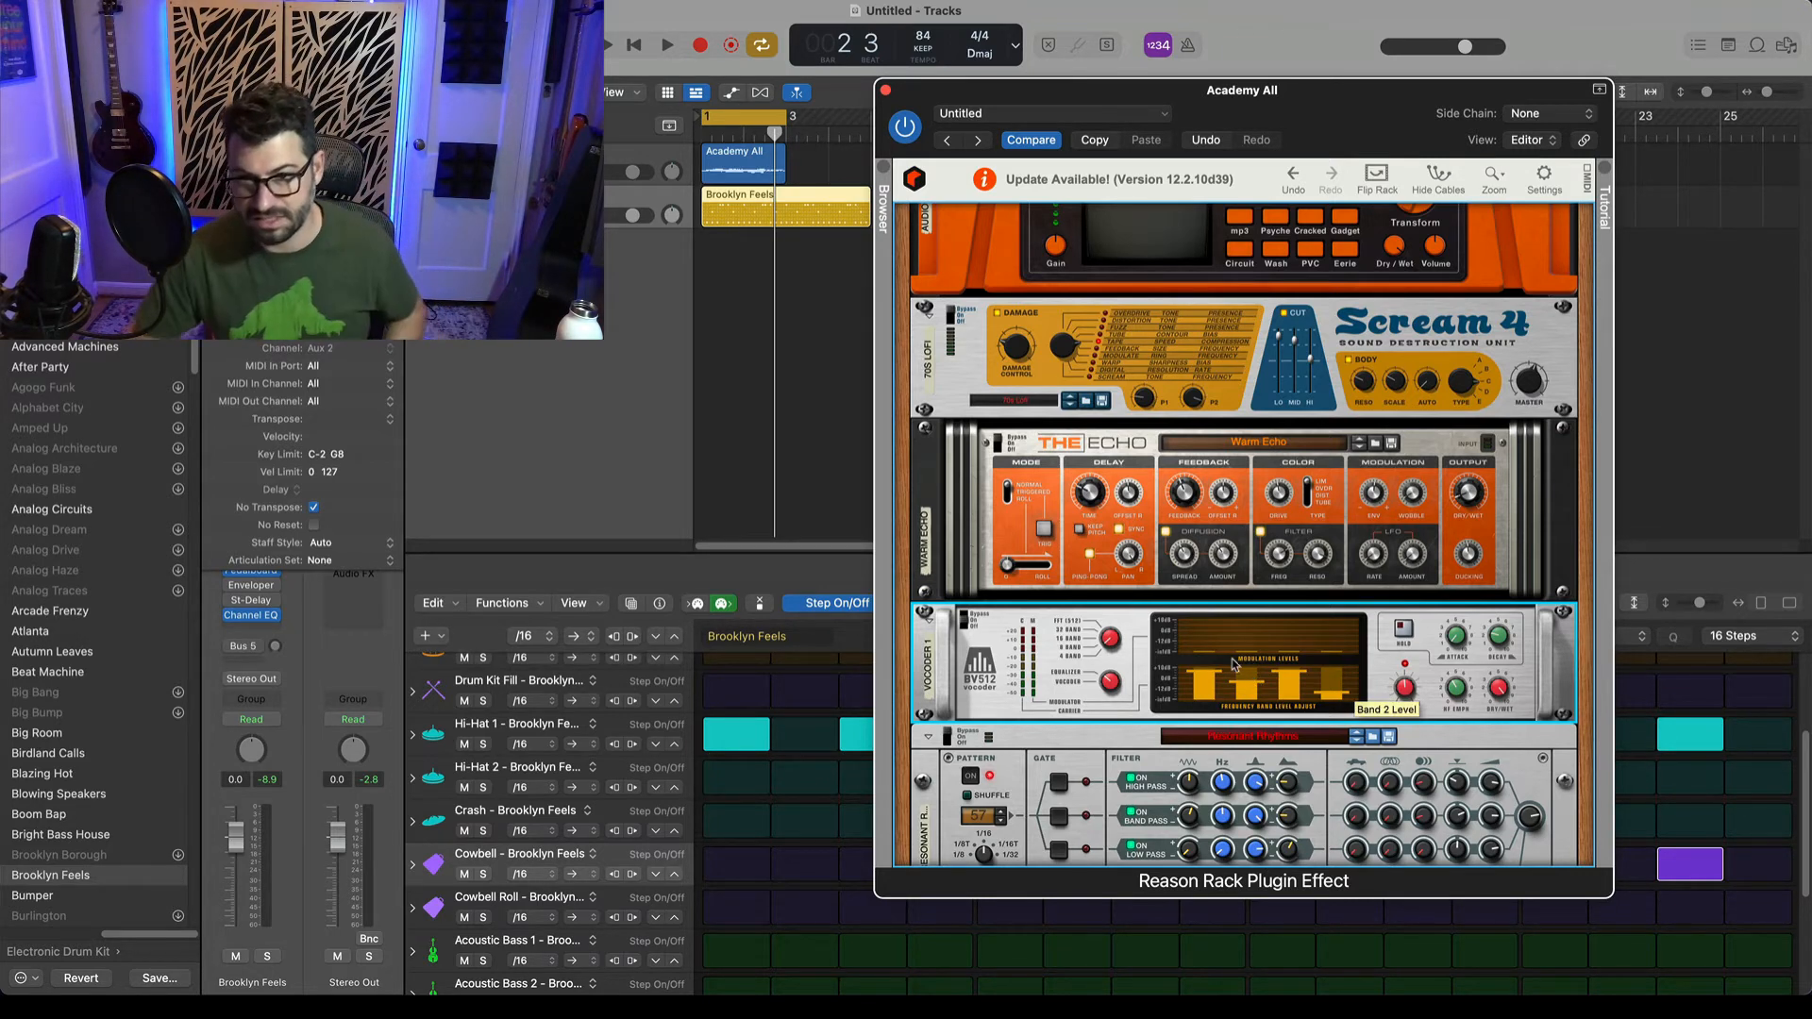
Play the loop through the four-band vocoder, check the cabling on the back of the rack, and compare with the vocoder bypassed.
key(space)
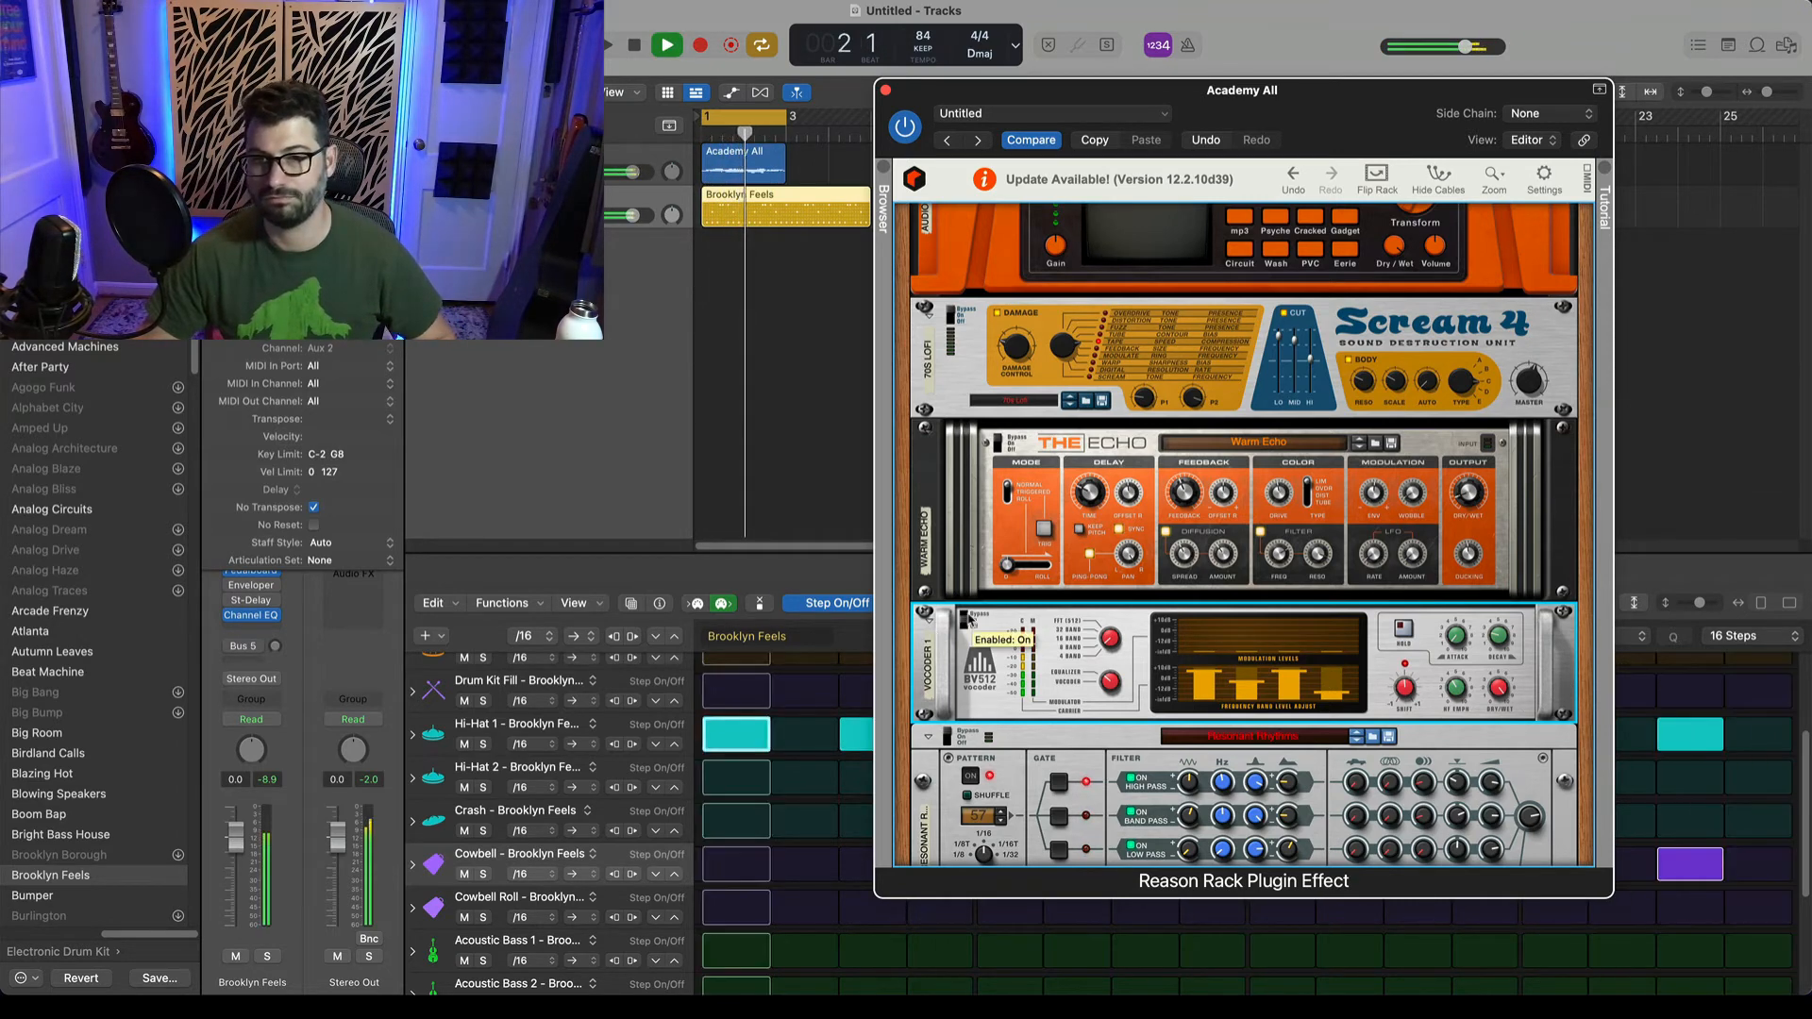
key(space)
key(Tab)
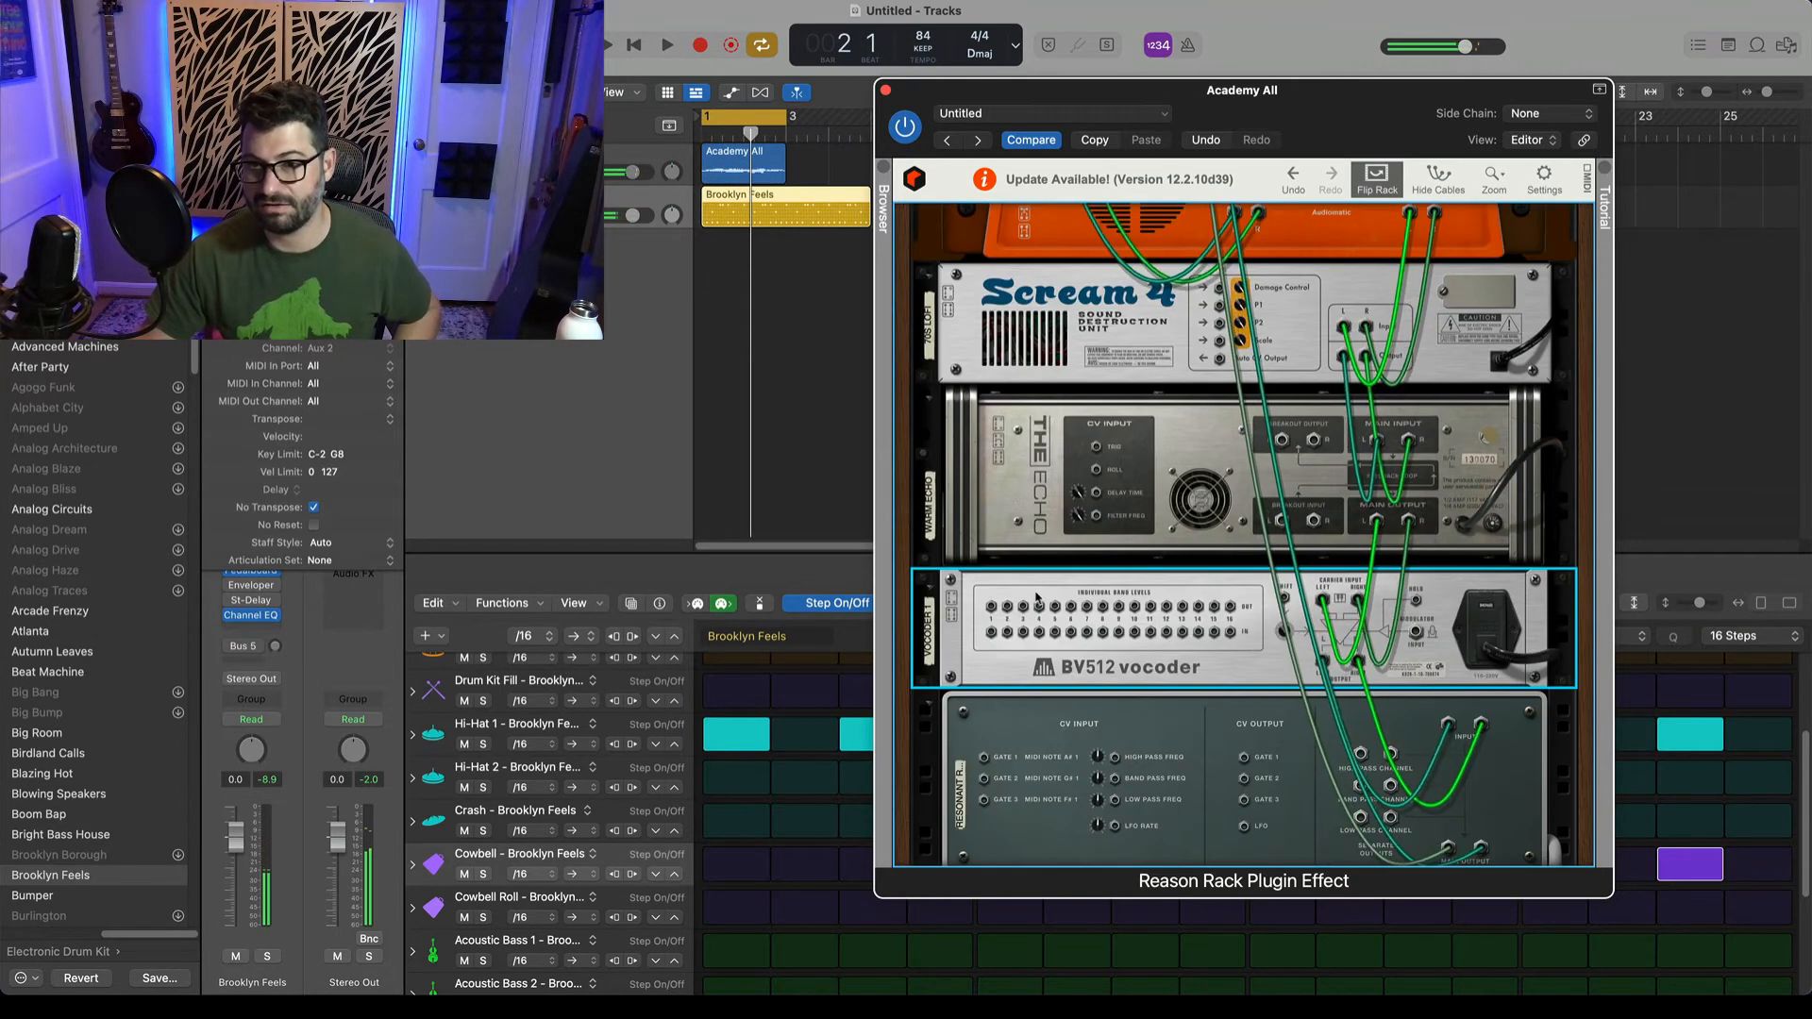
key(Tab)
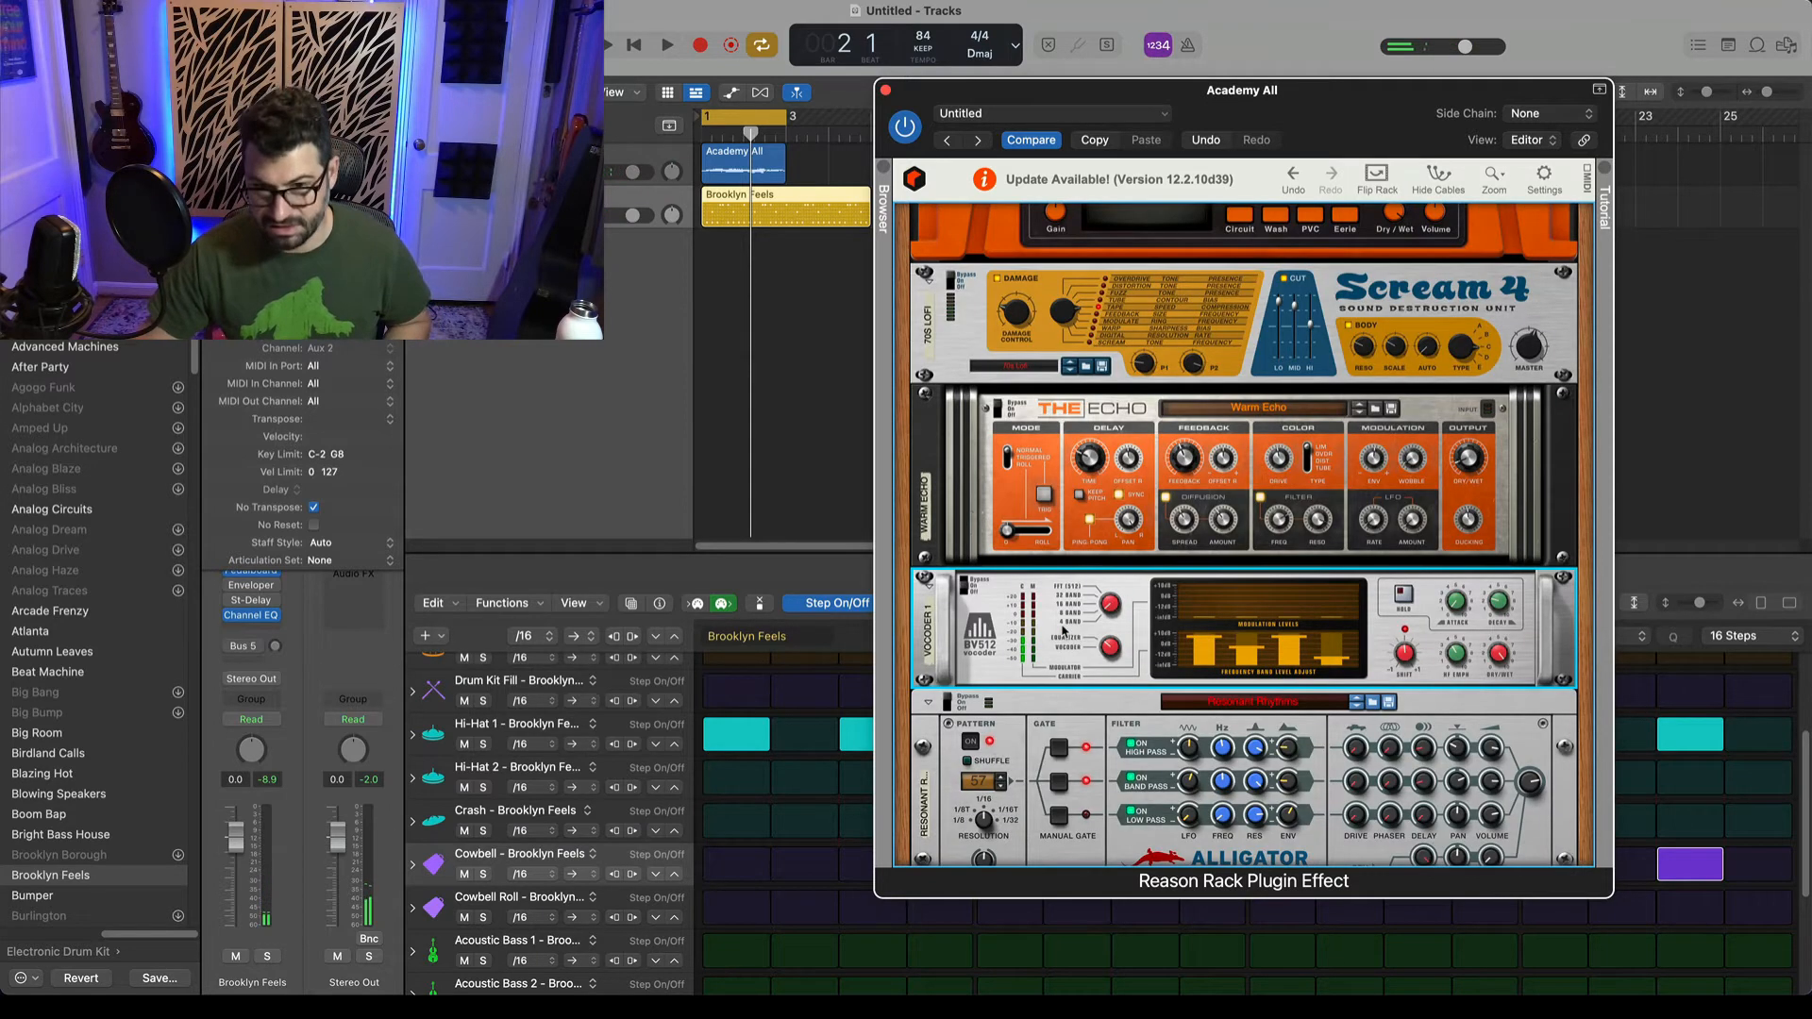
key(space)
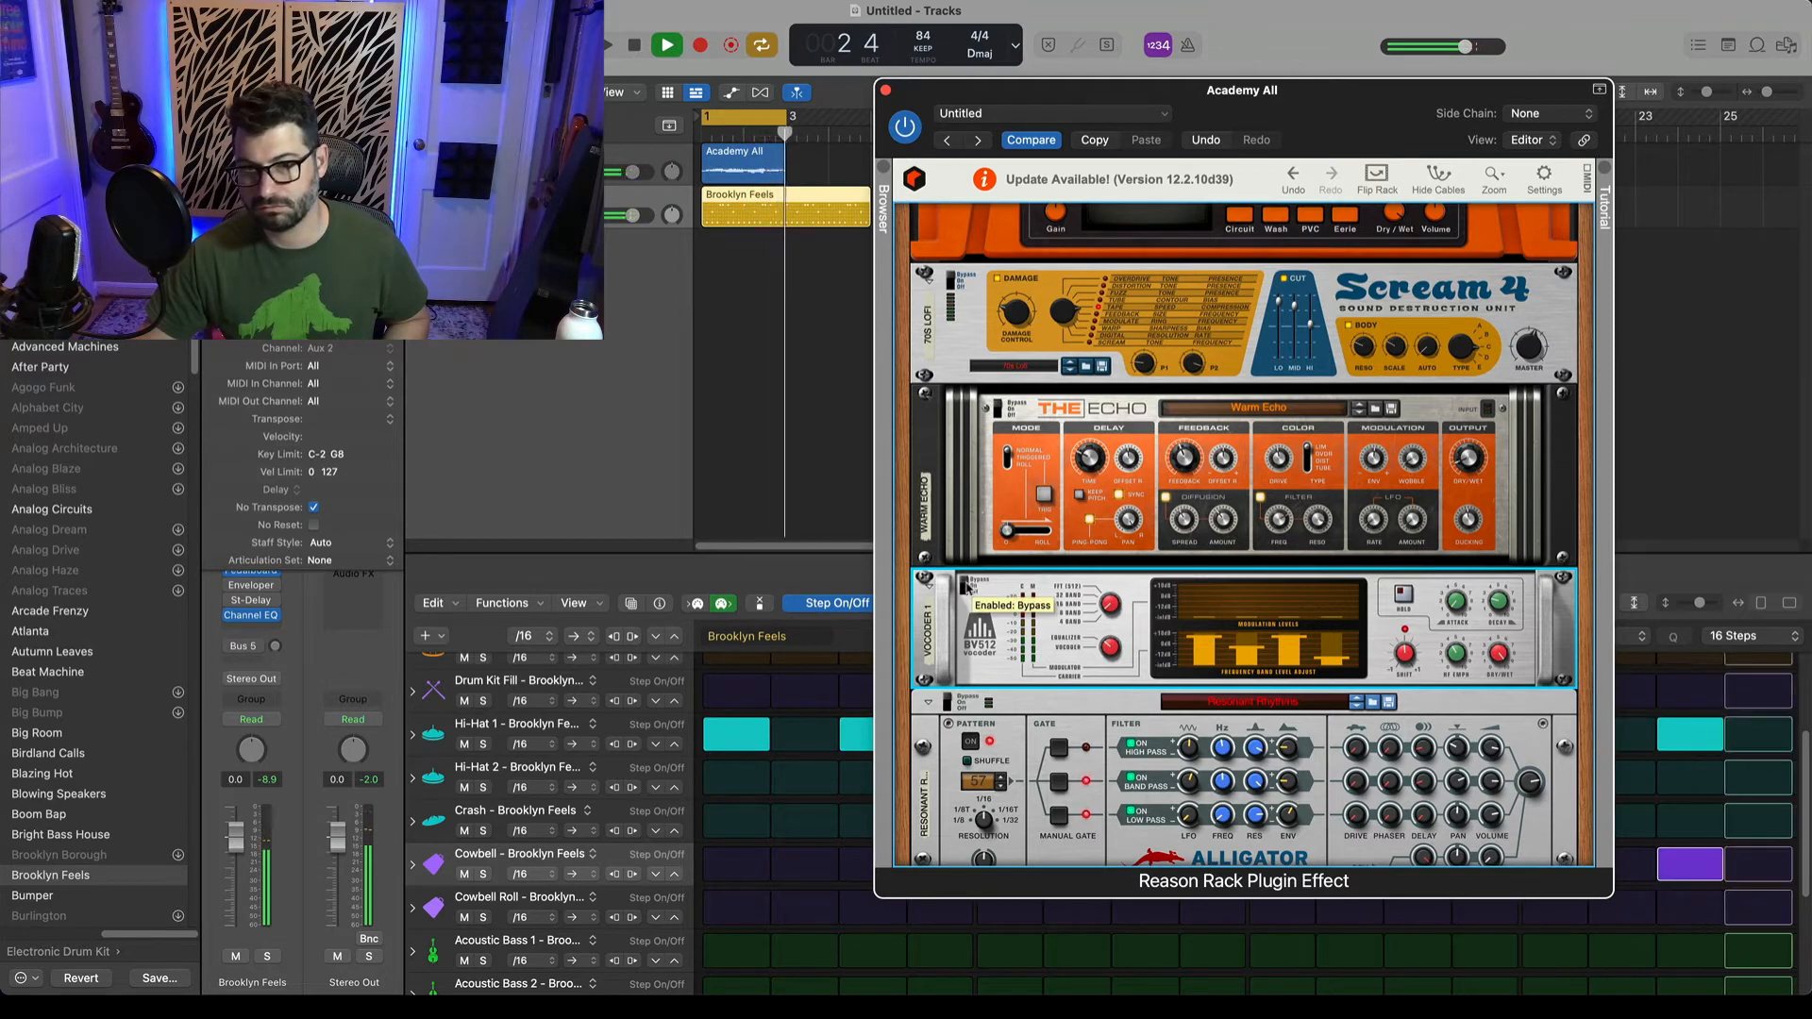
key(space)
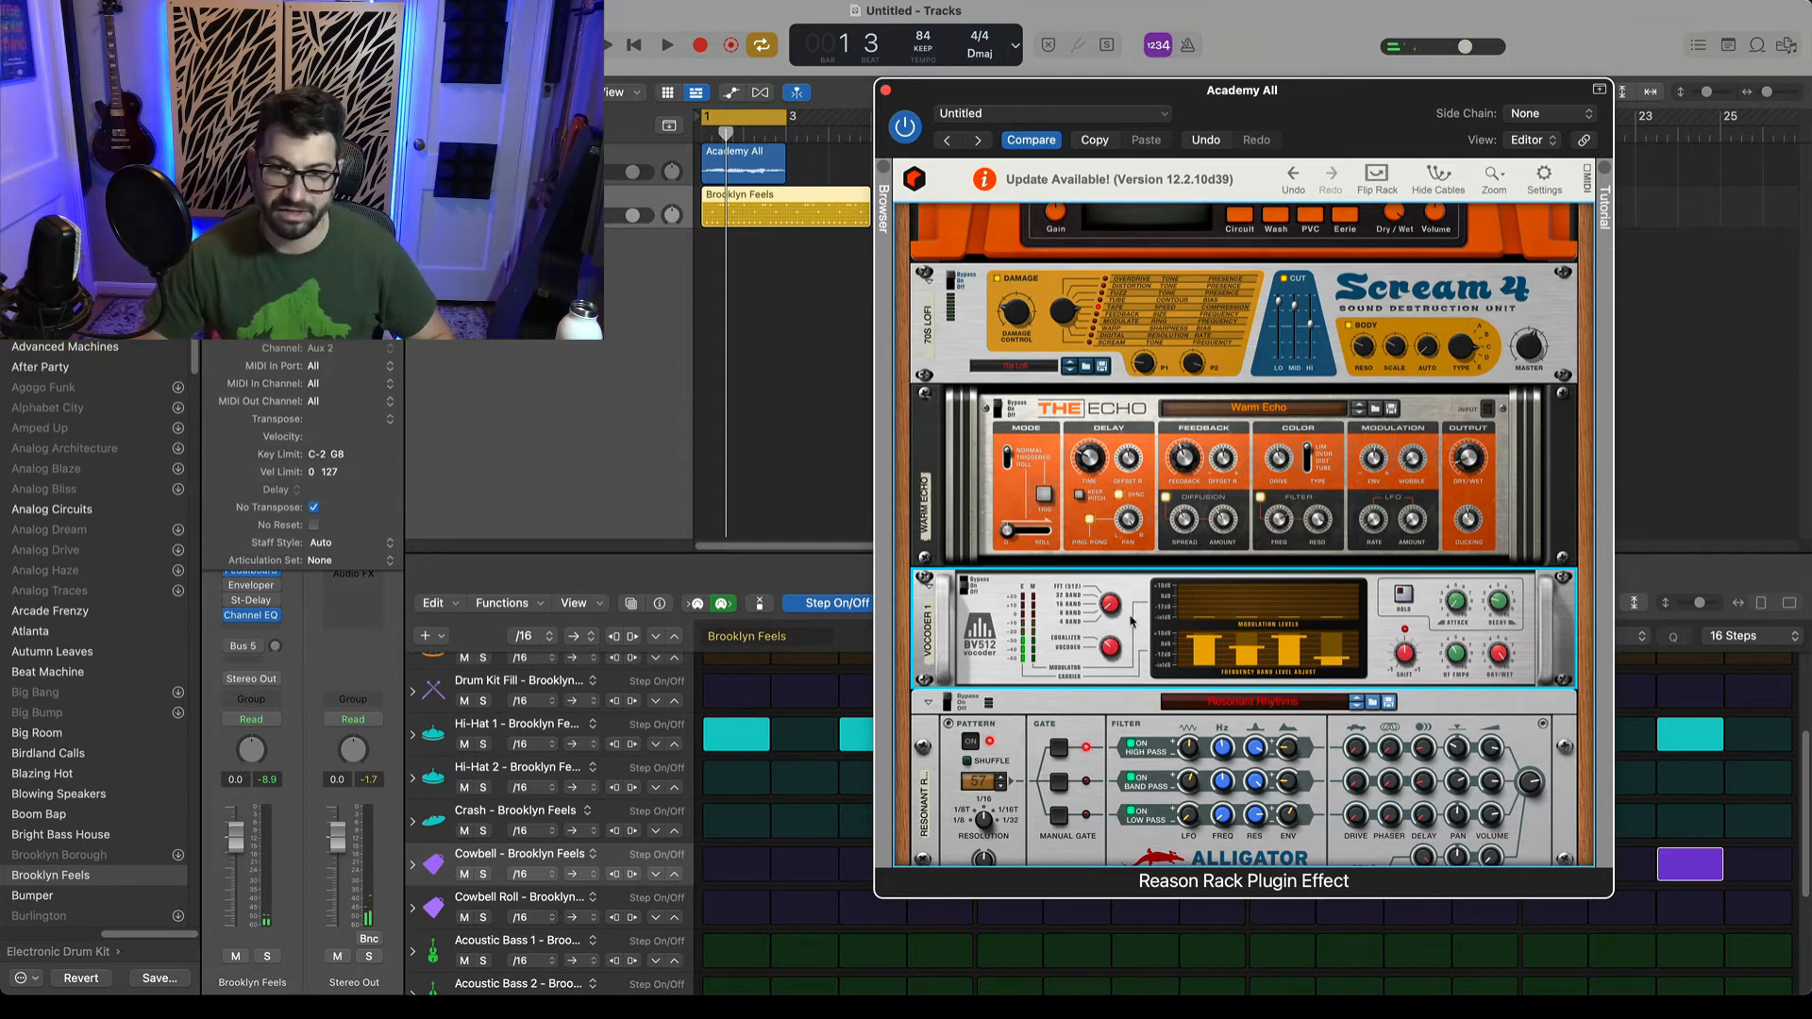
Raise the BV512 vocoder's band count, play the loop through it, and stop playback.
drag(1112, 608, 1120, 595)
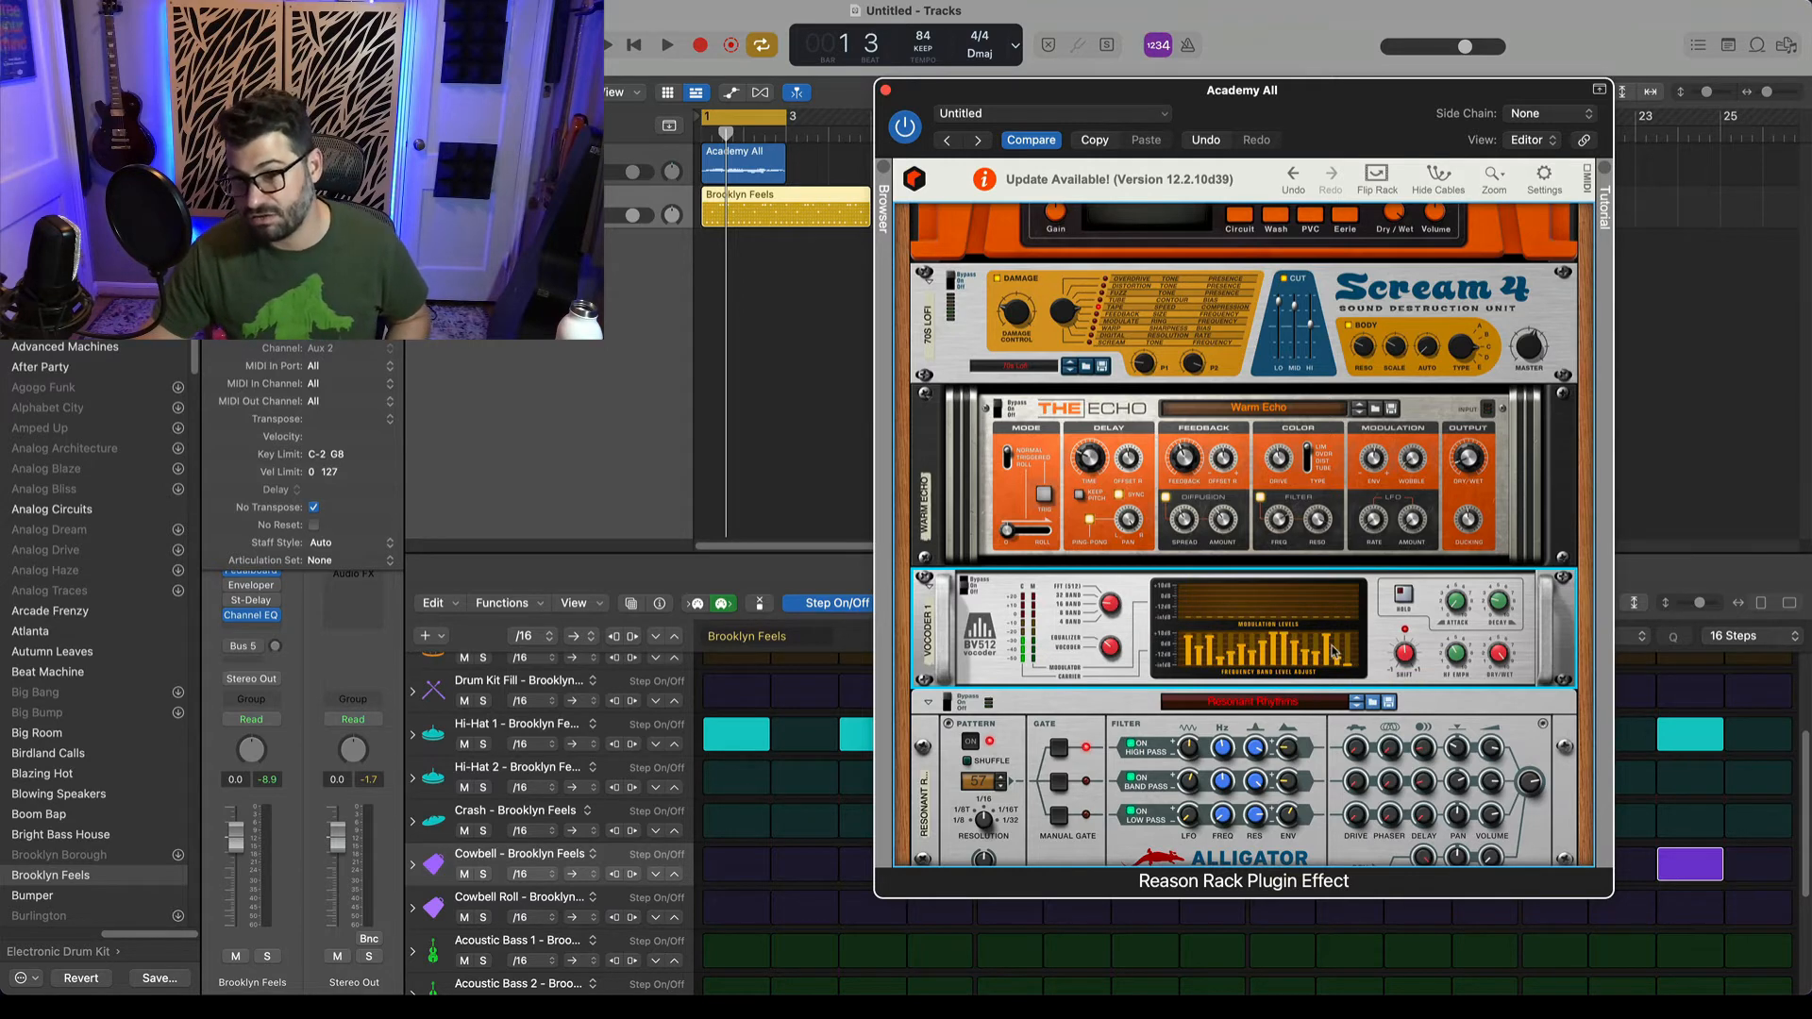
key(space)
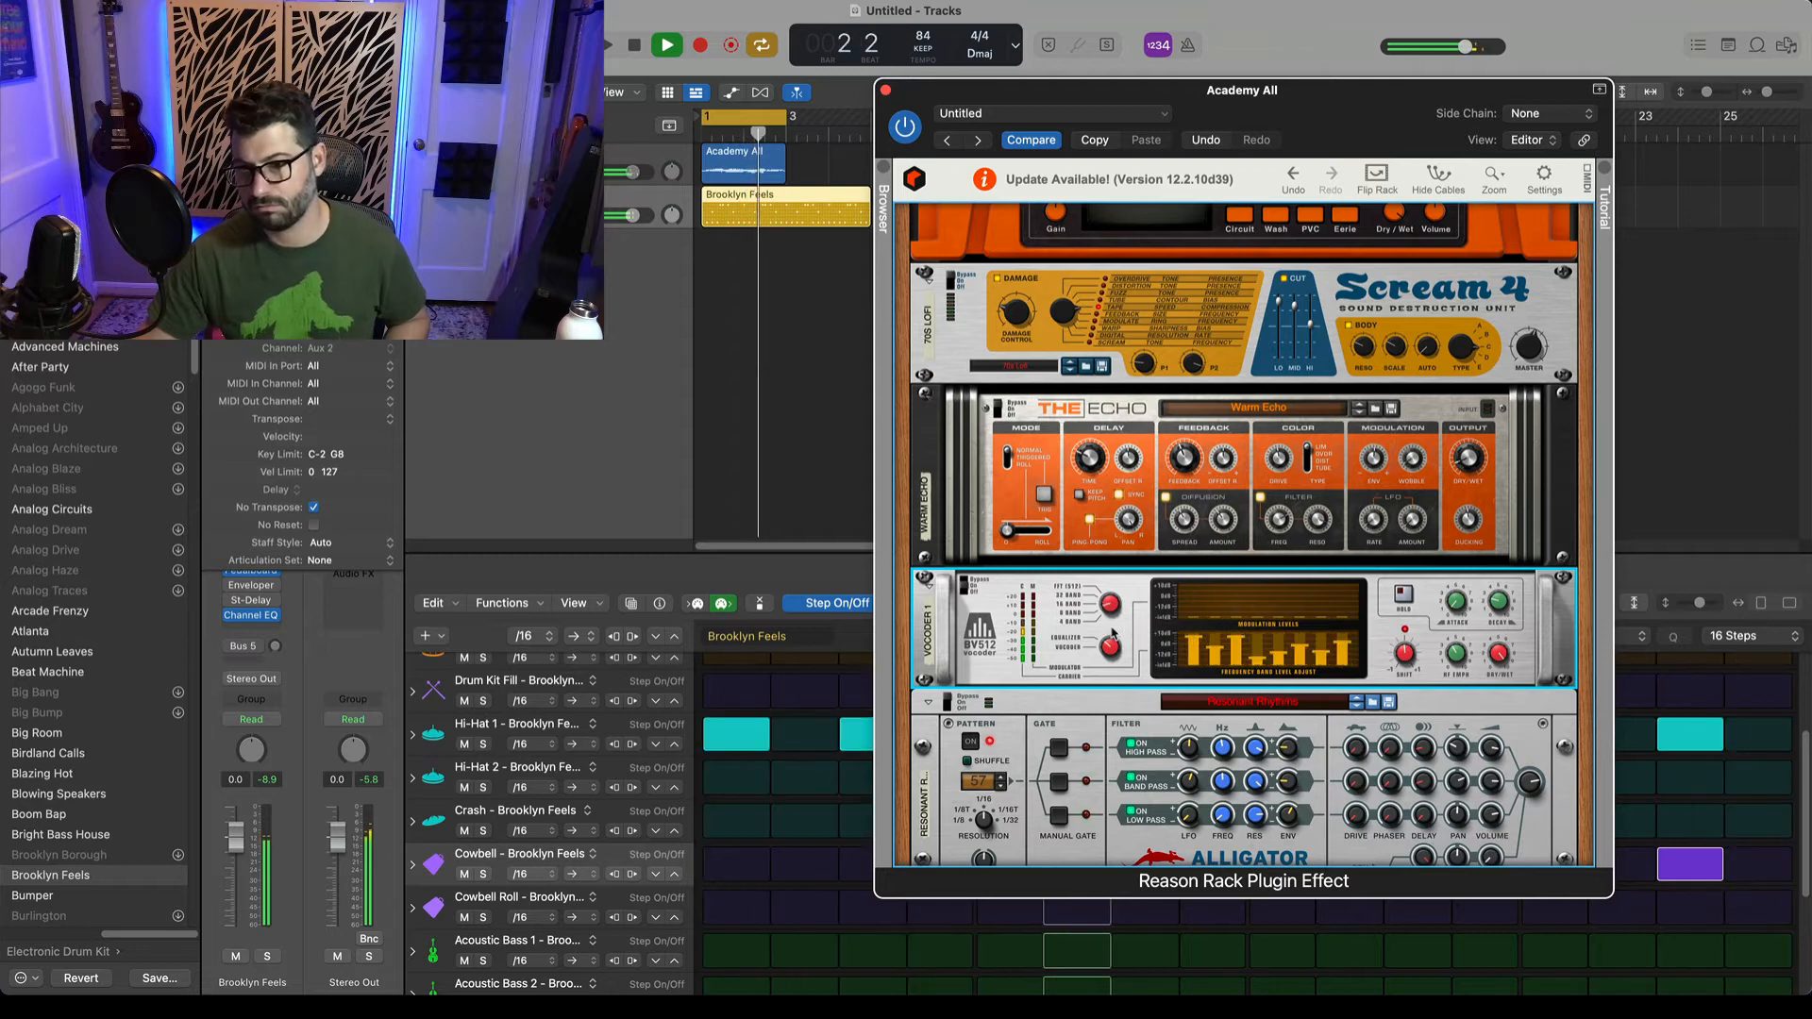
key(space)
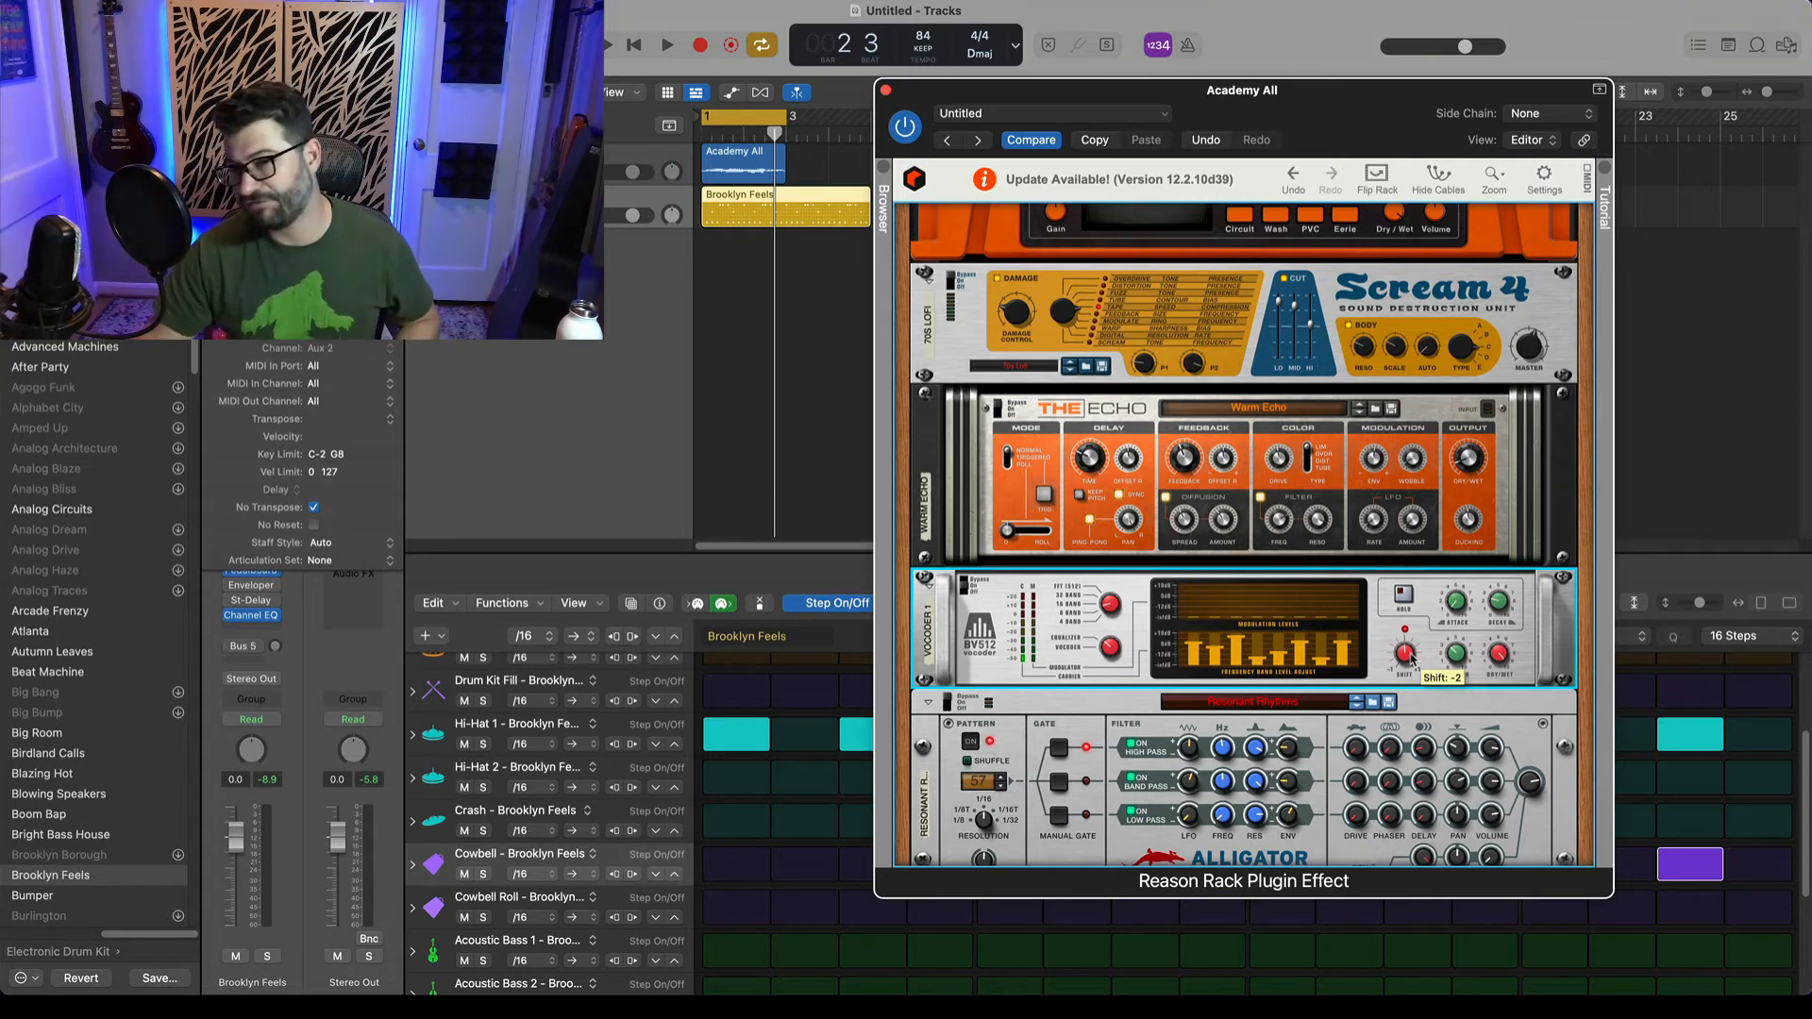
Play the loop again while adjusting the vocoder's Shift amount, and stop playback.
key(space)
mouse_move(1408, 658)
mouse_down()
mouse_move(1416, 644)
mouse_move(1412, 658)
mouse_up()
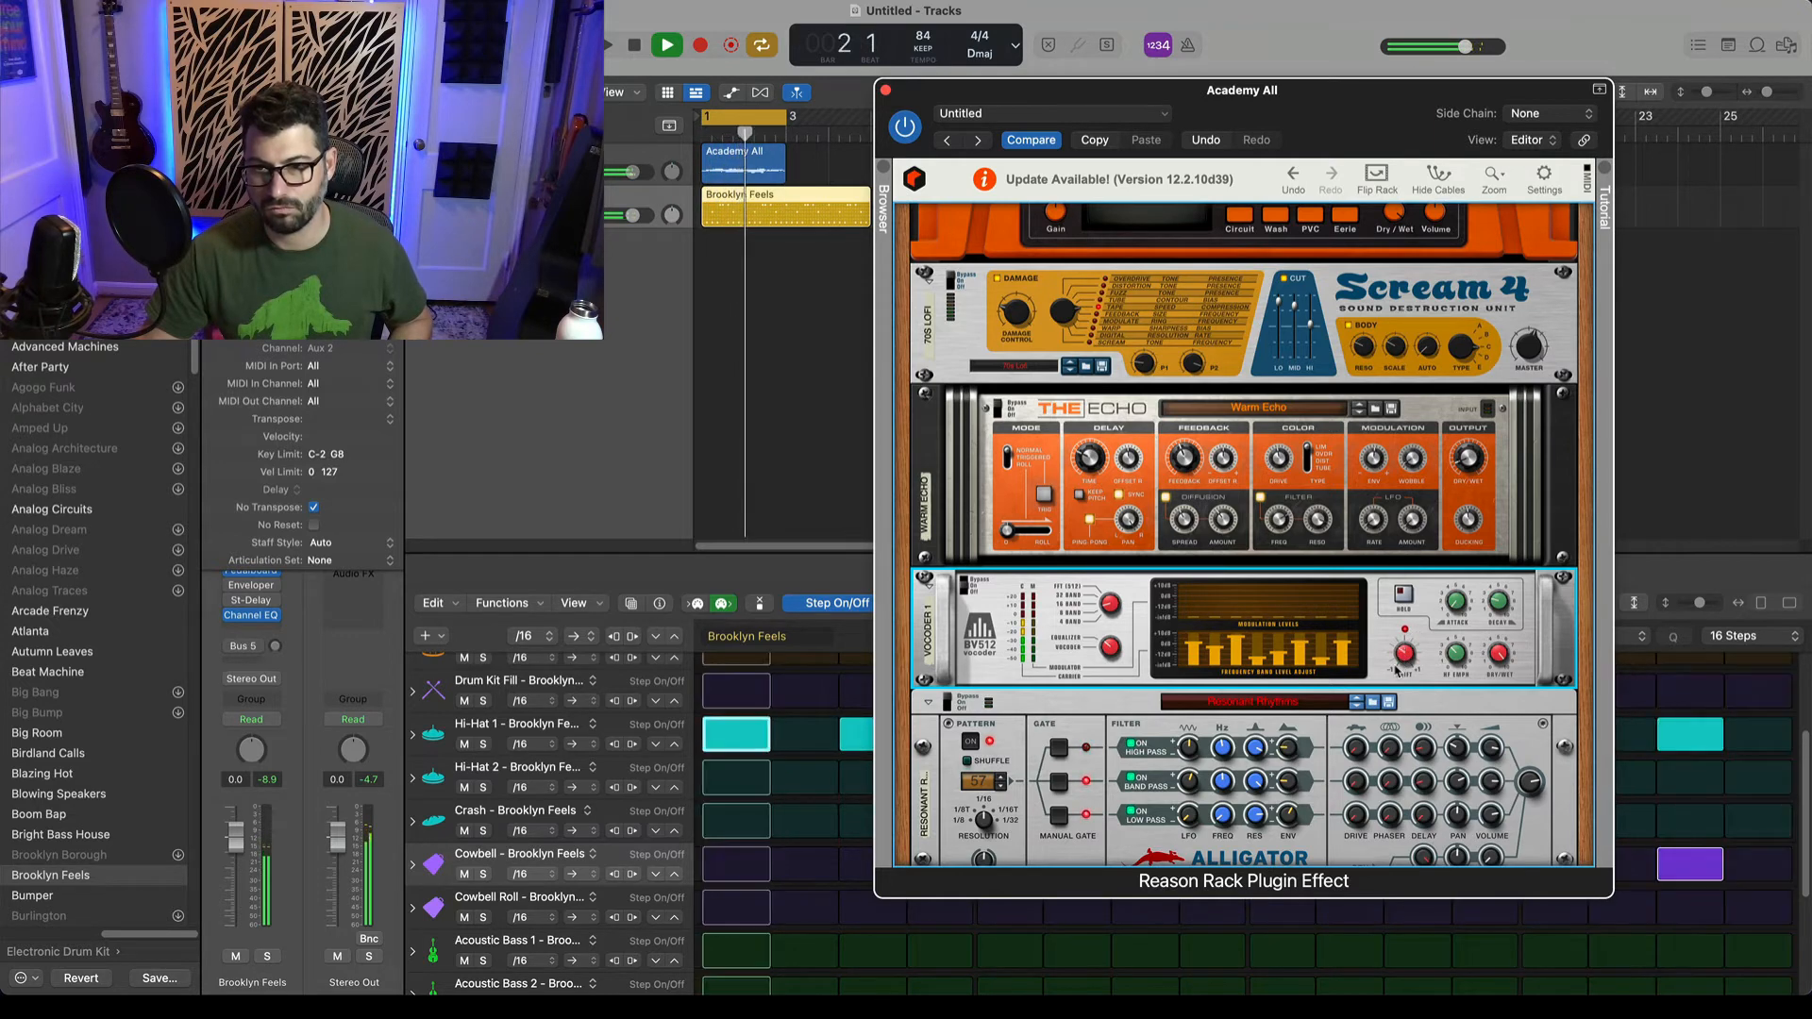
key(space)
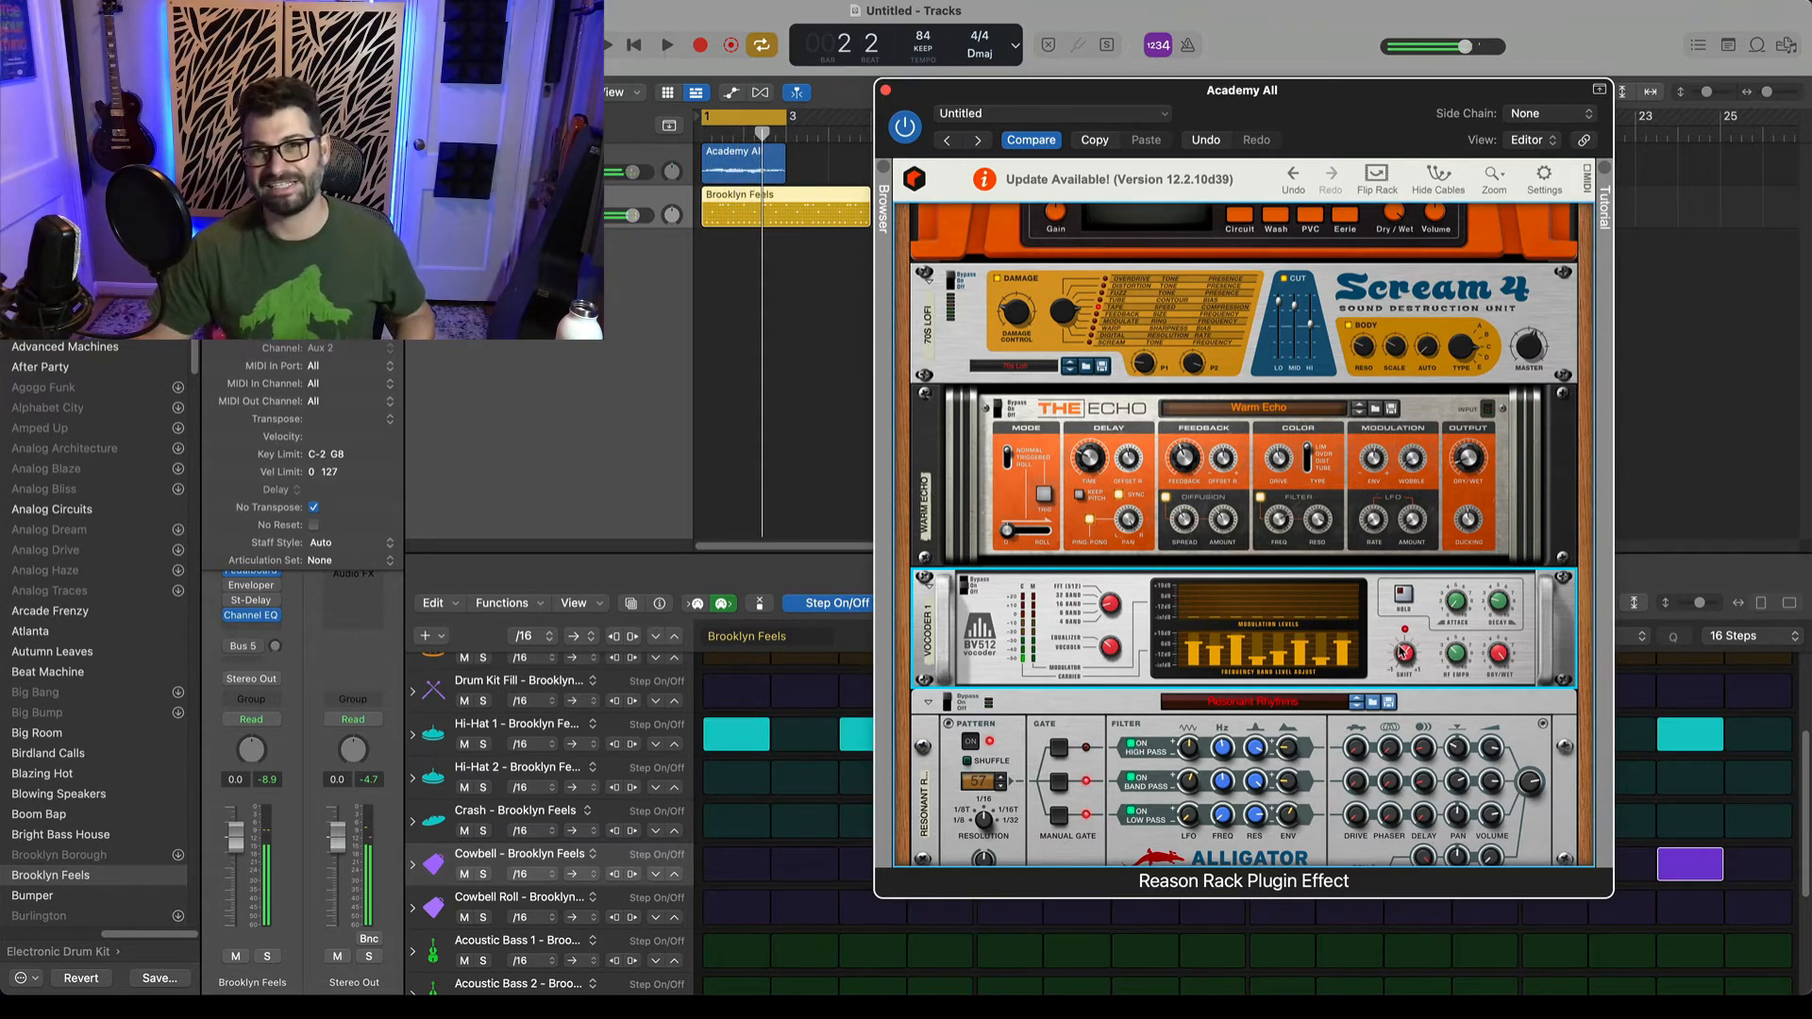
Cable the BV512 vocoder's Shift CV input to Pulsar's LFO 1 CV output on the back of the rack, and return to the front.
key(Tab)
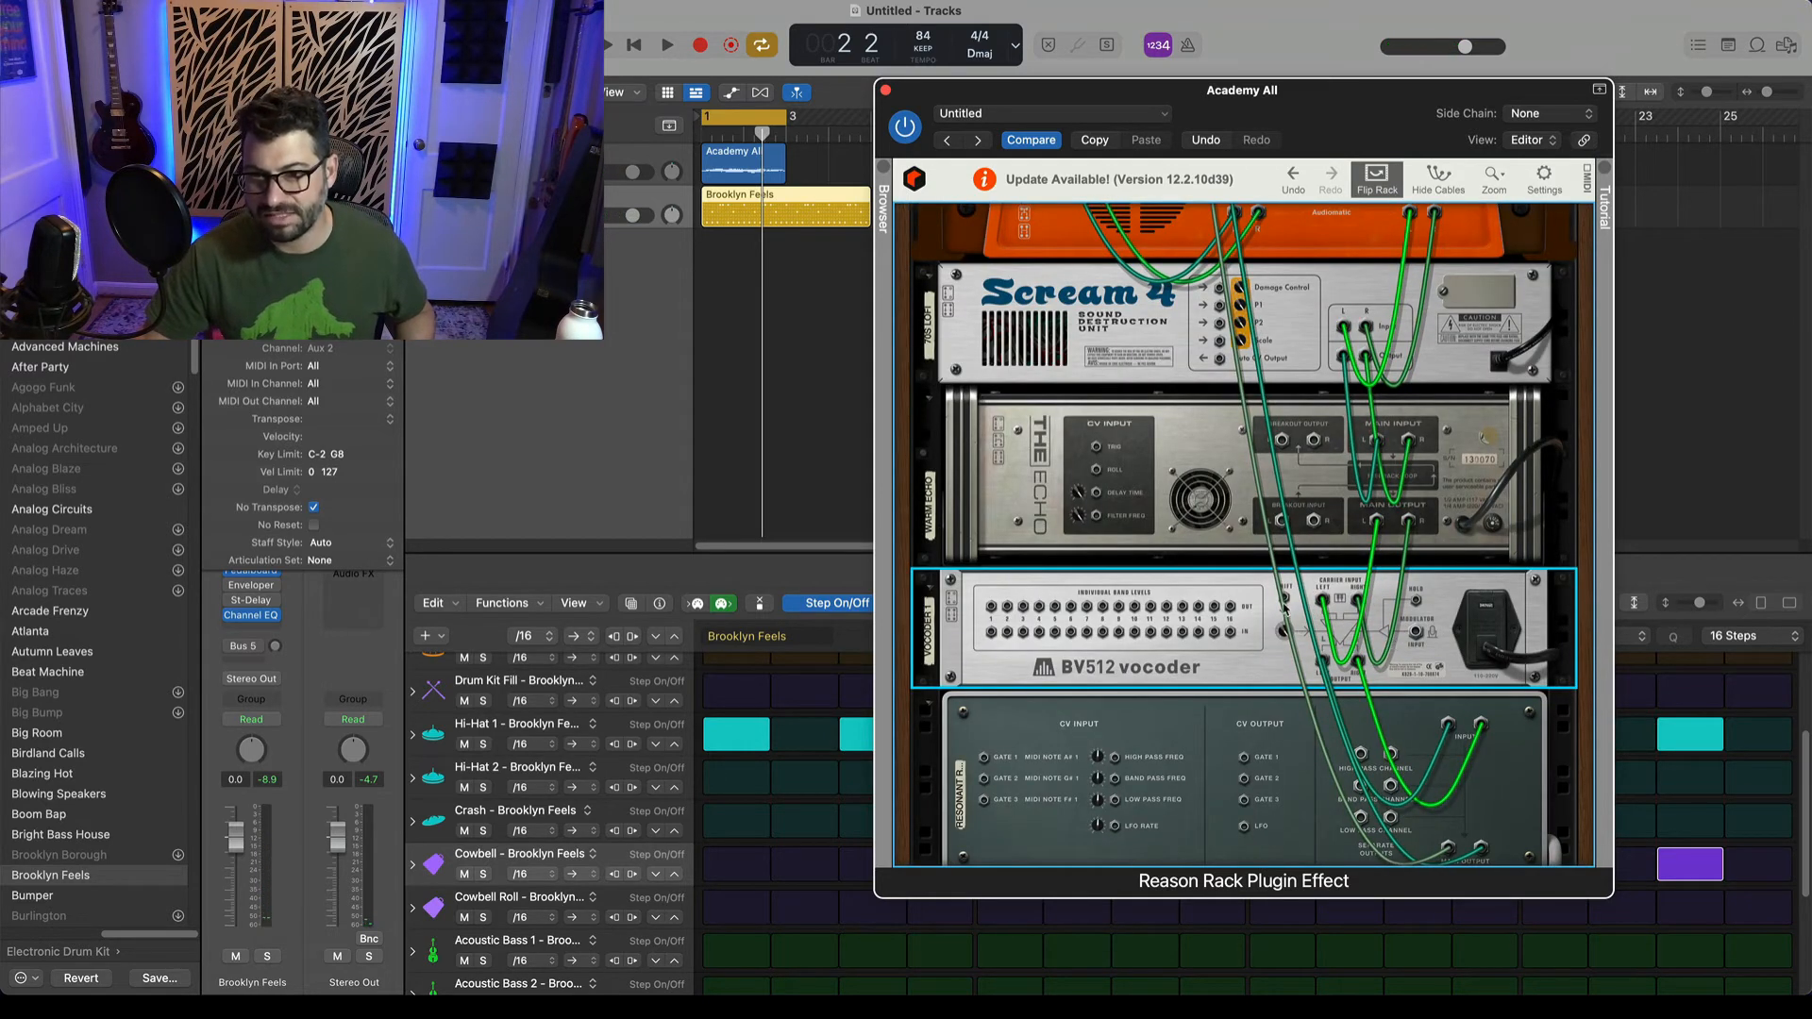
drag(1283, 604, 1002, 777)
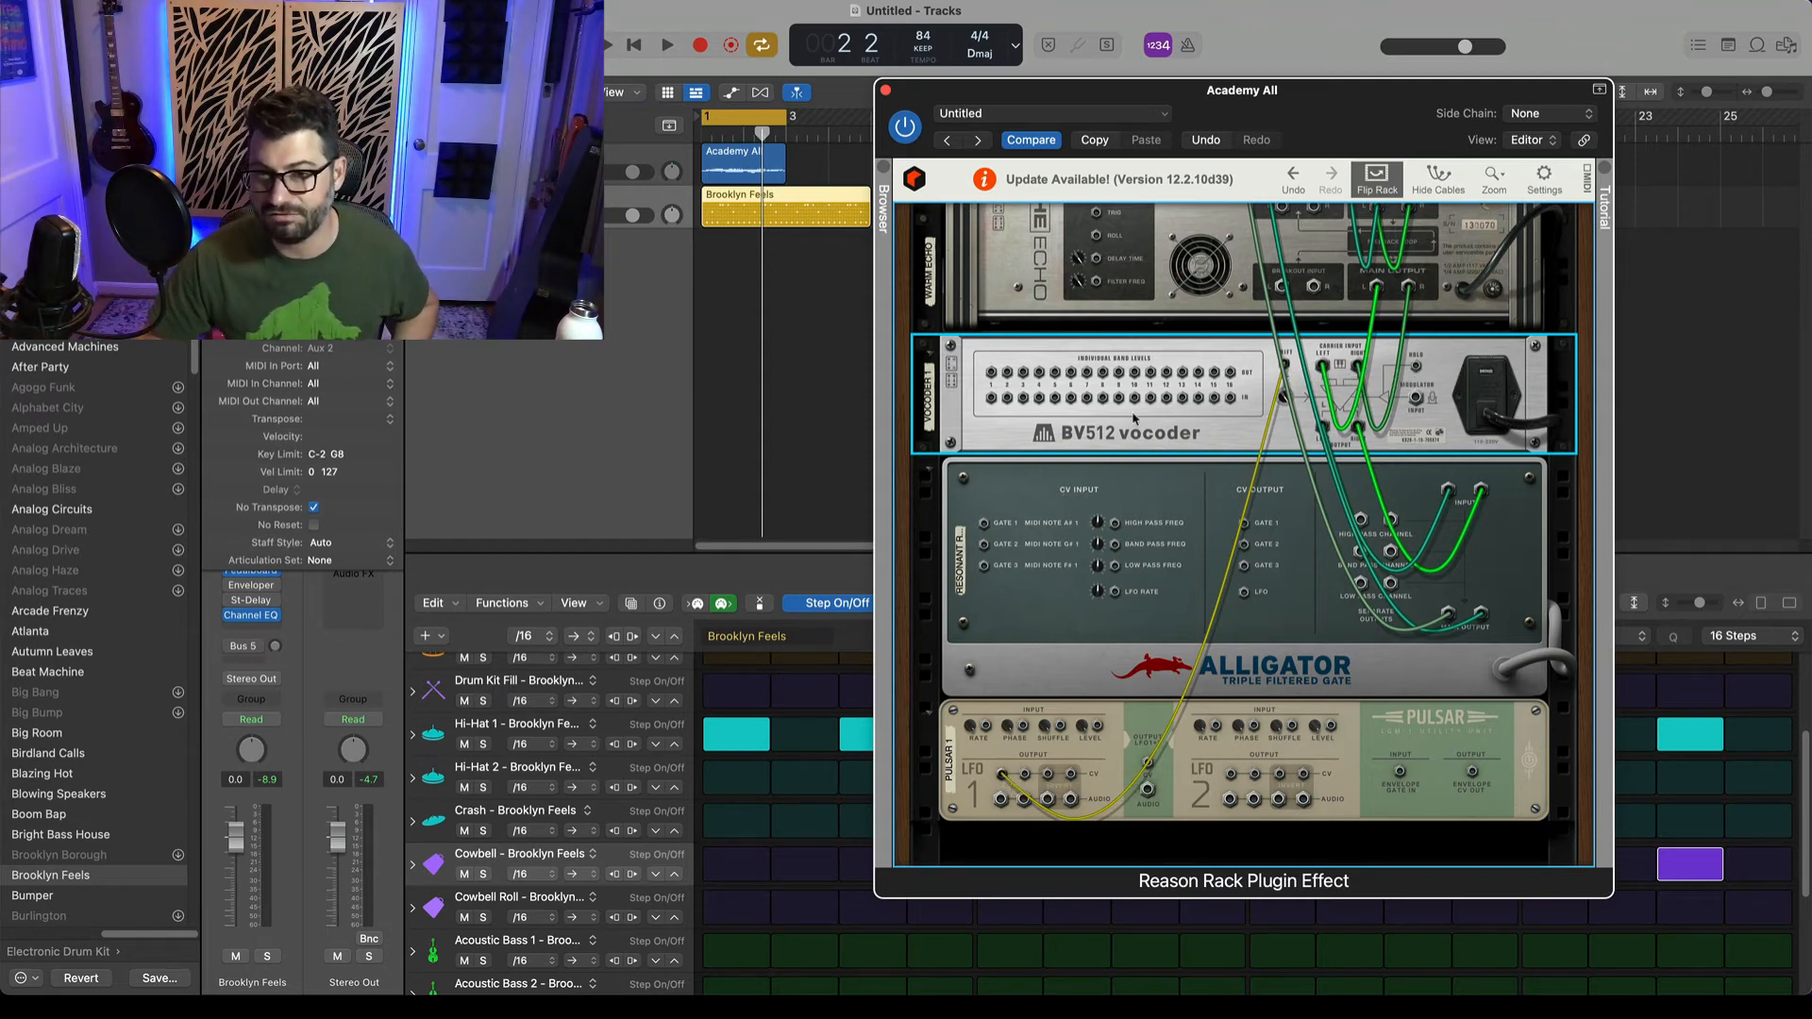
key(Tab)
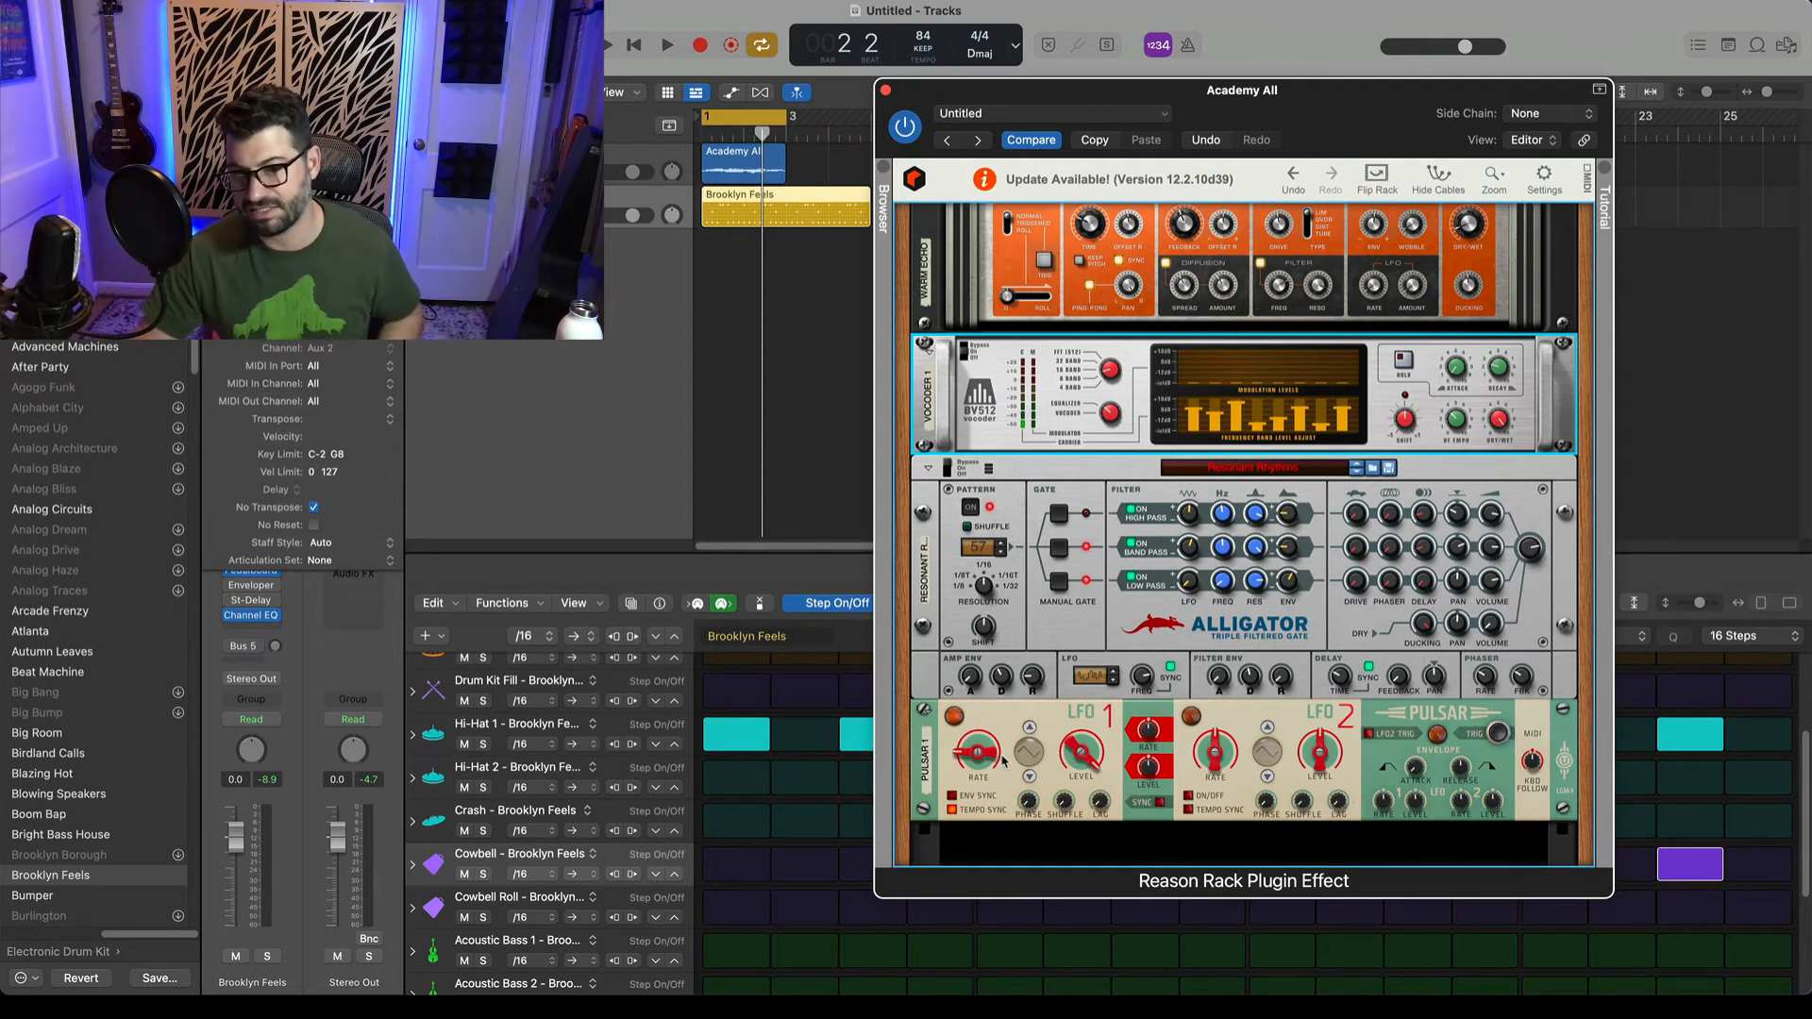
Play the loop while trying Pulsar LFO 1 synced rates of 4/4, 2/4, 1/8T and 1/4, and switch its waveform to square.
key(space)
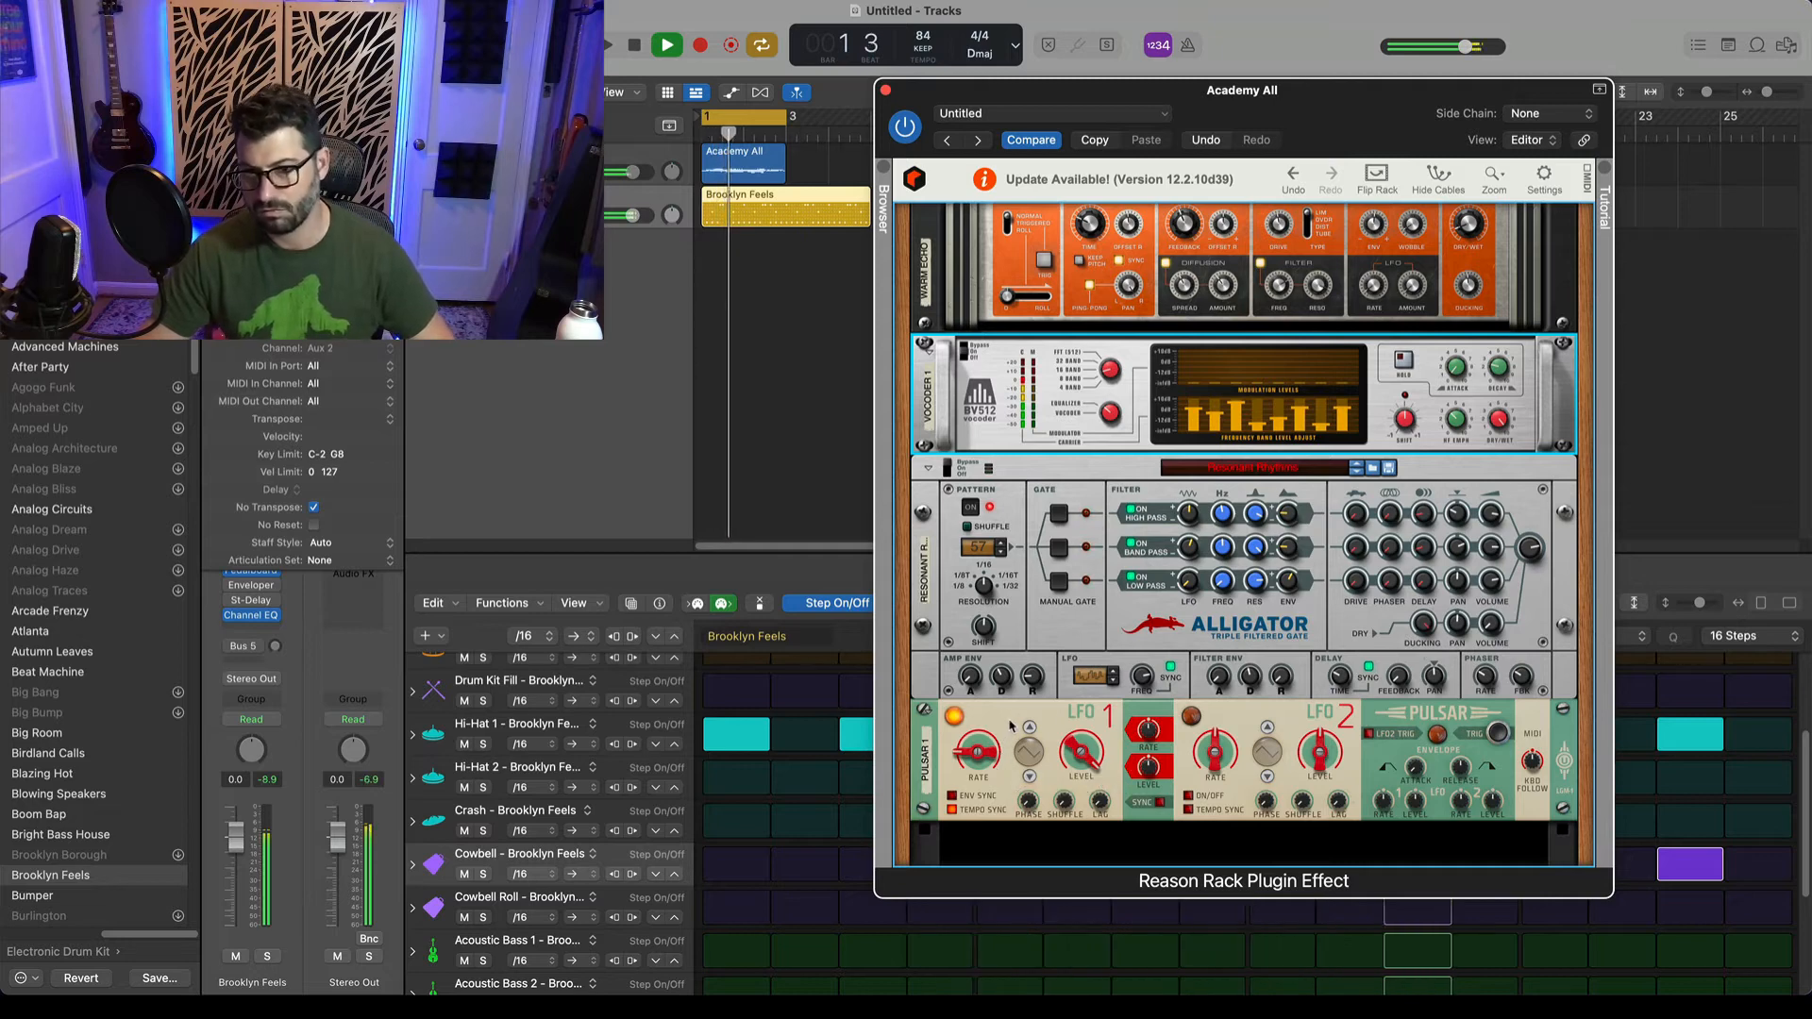
click(964, 751)
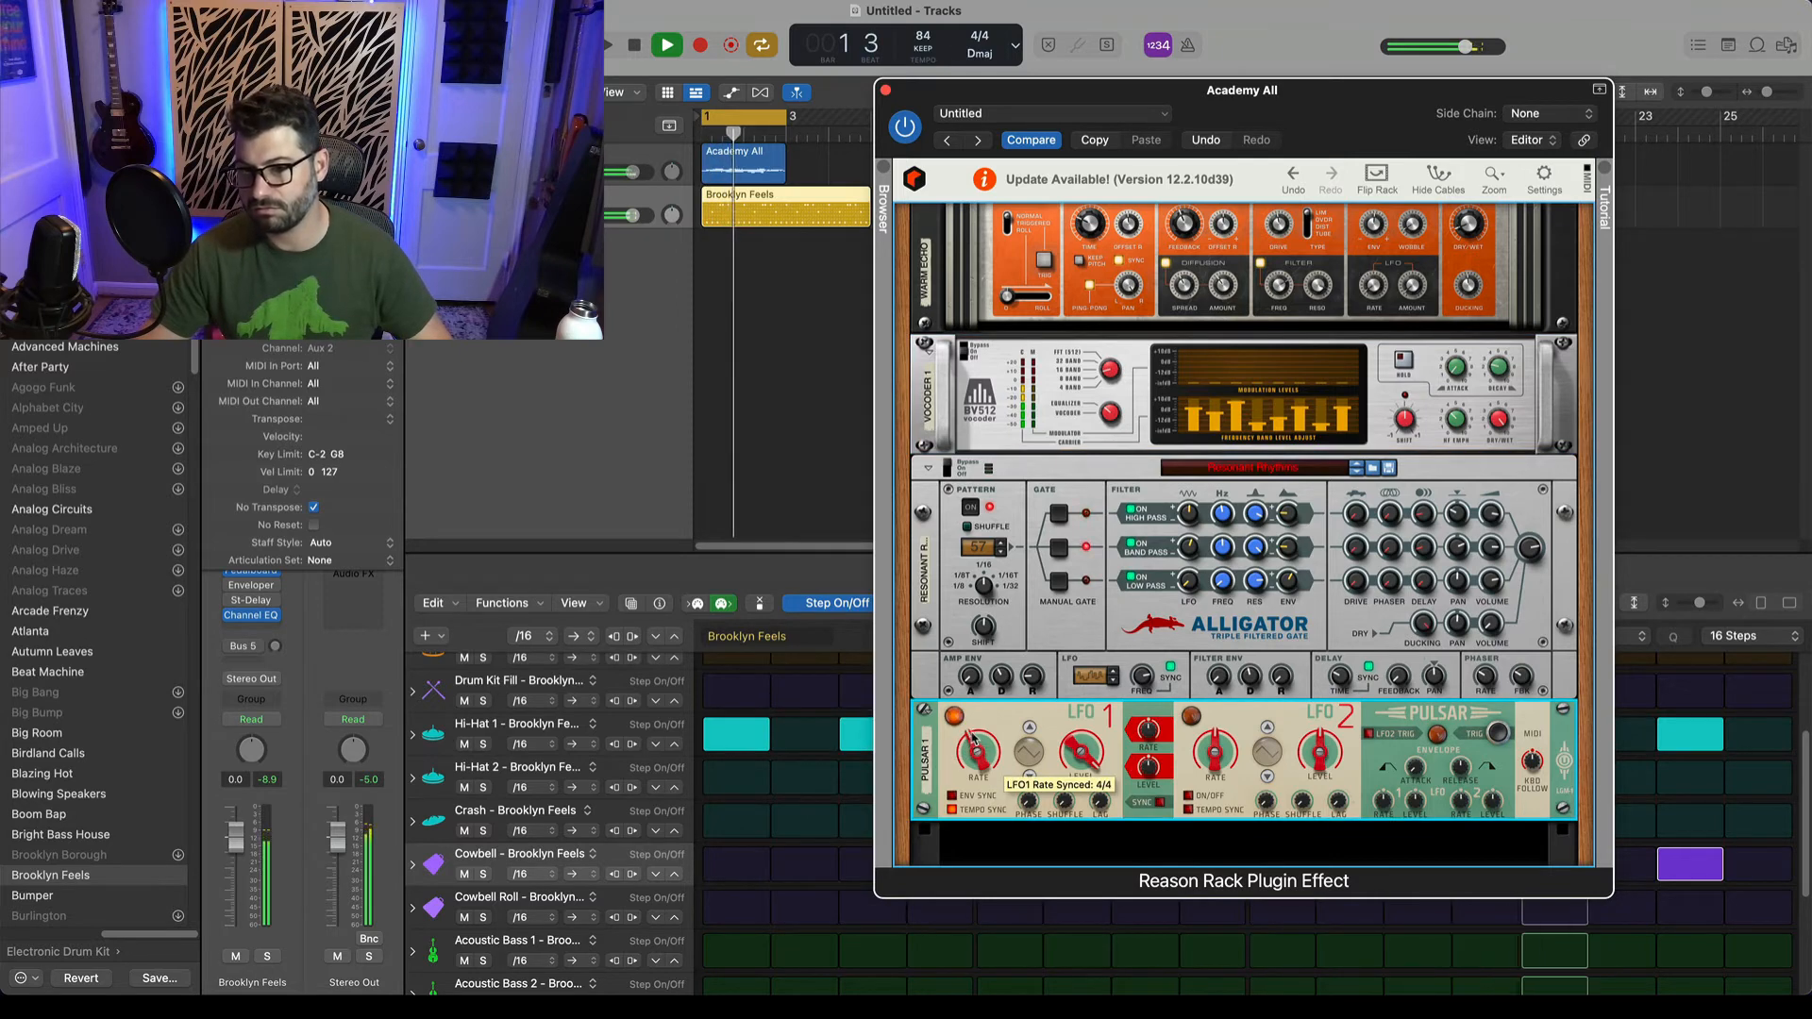
drag(974, 738, 975, 734)
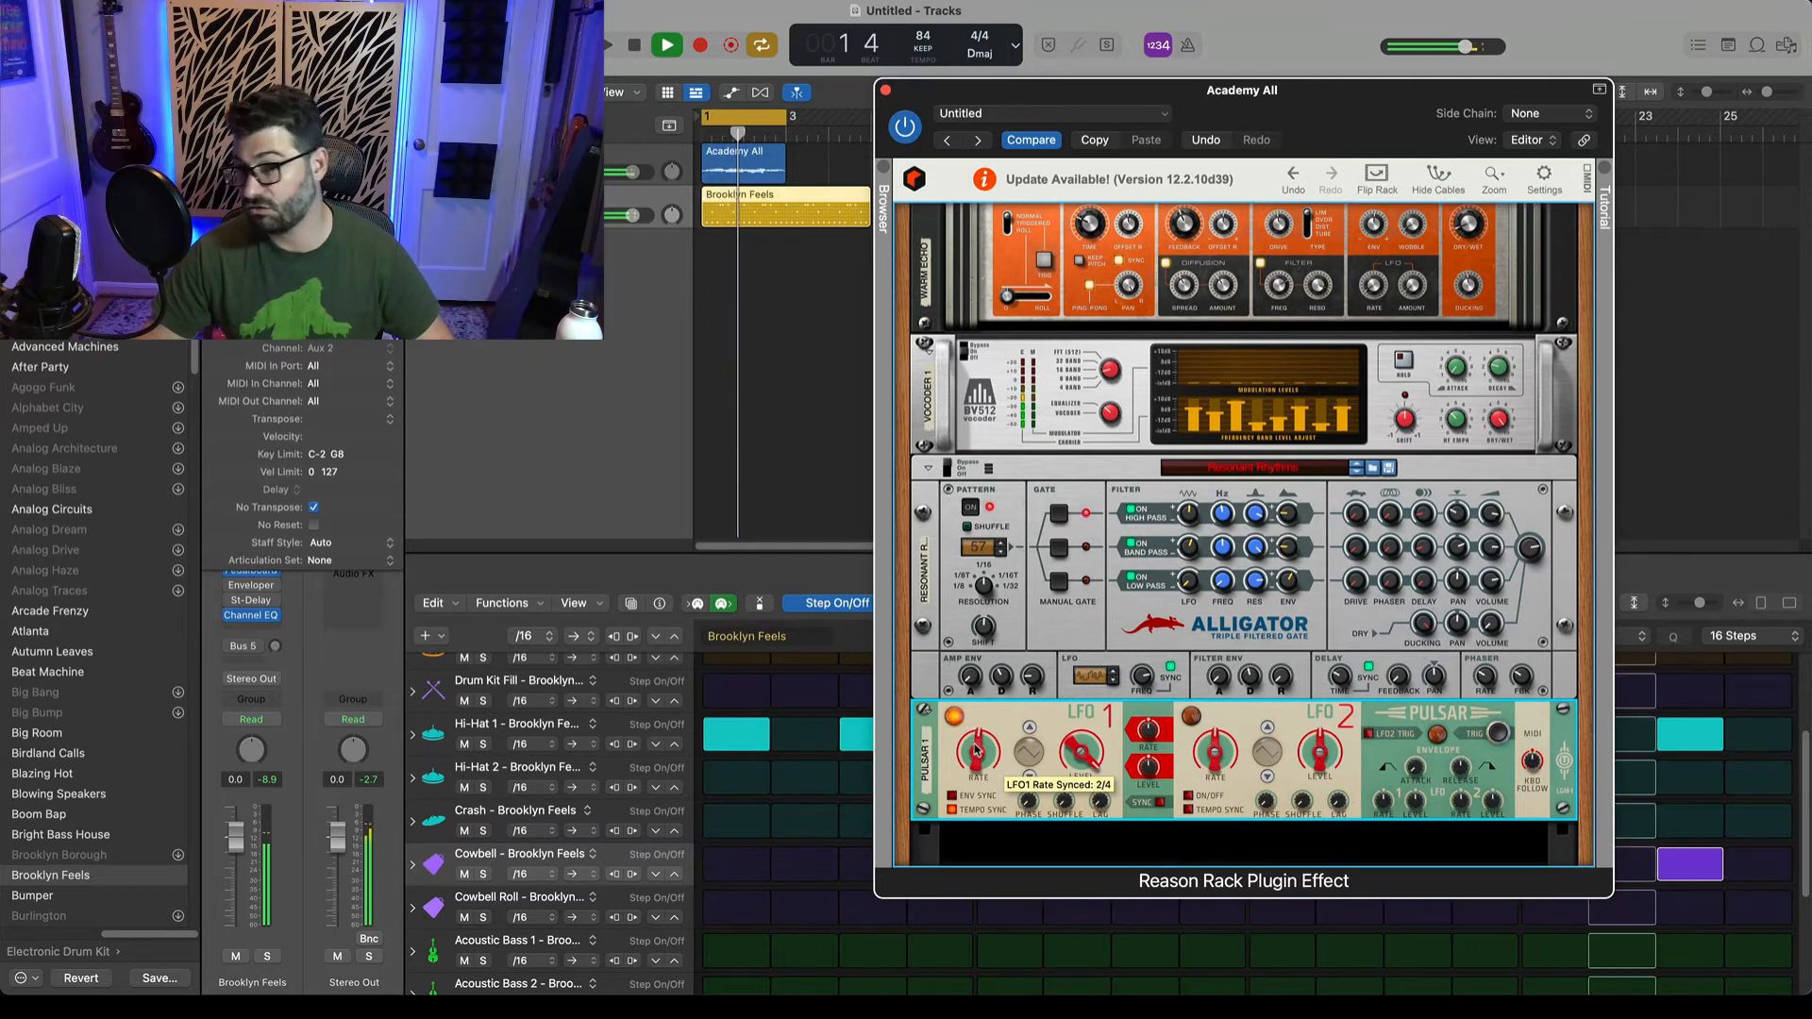
drag(977, 750, 985, 748)
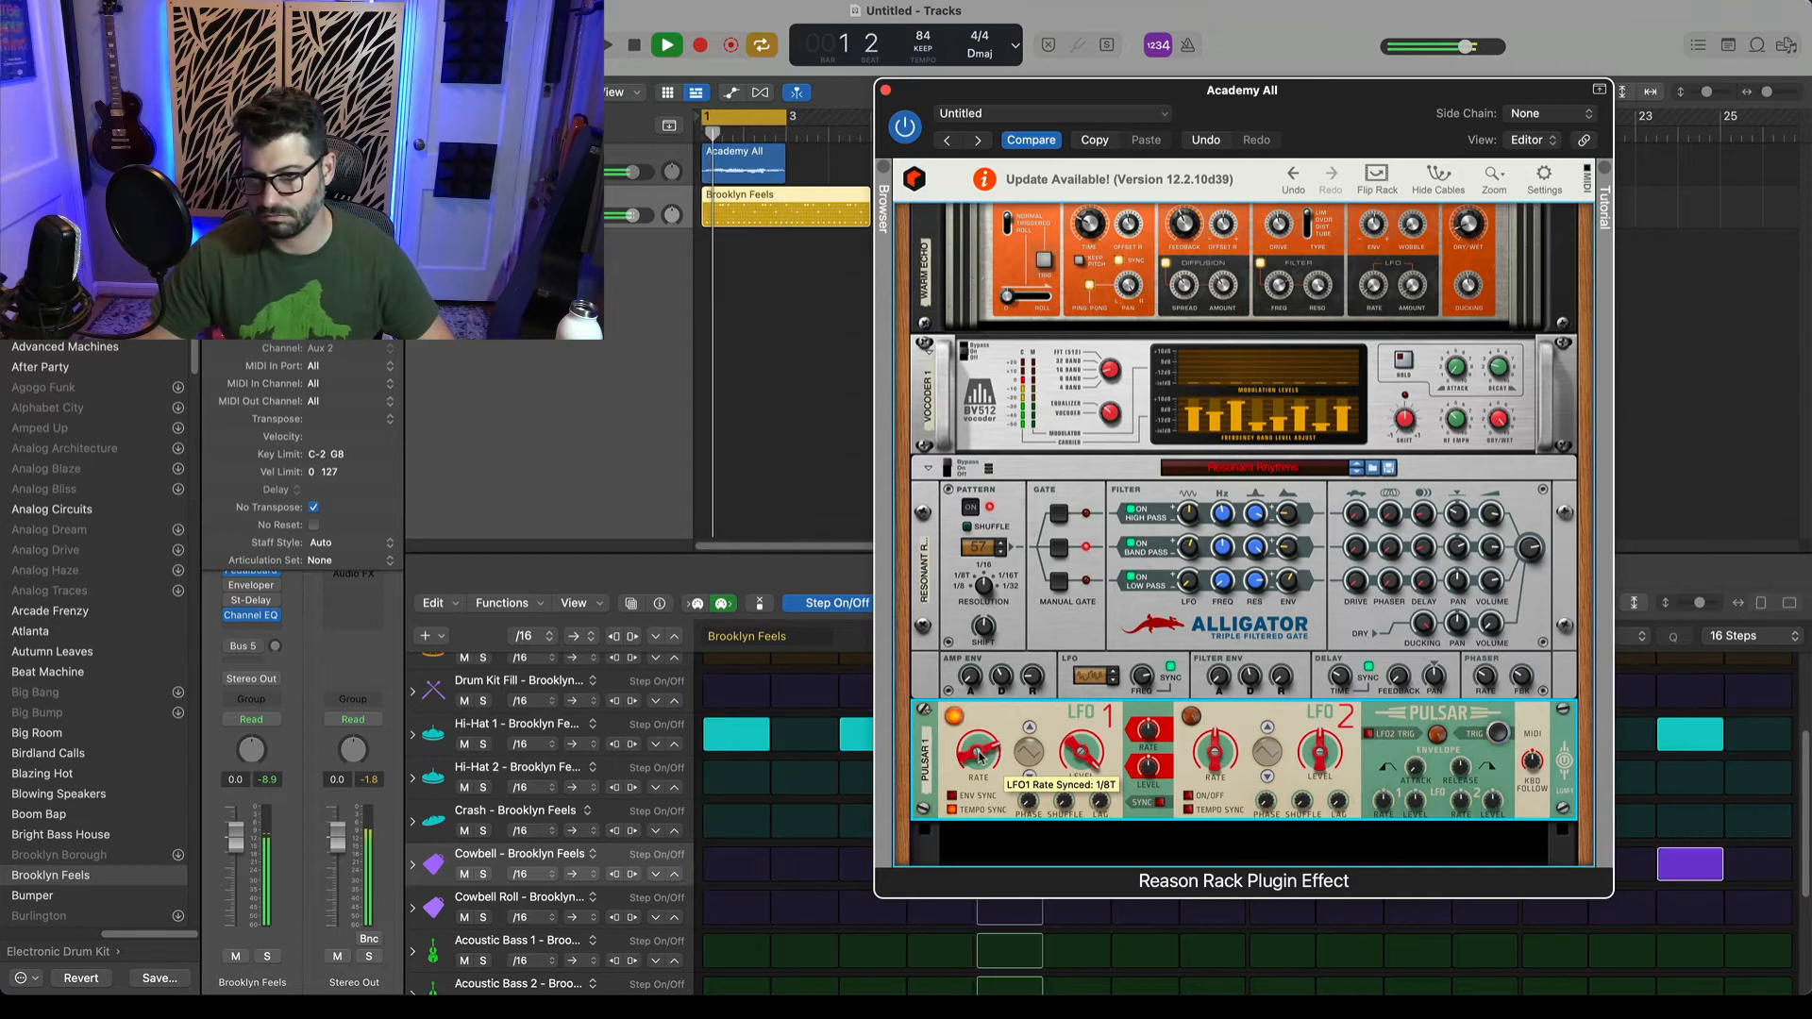
drag(979, 757, 979, 762)
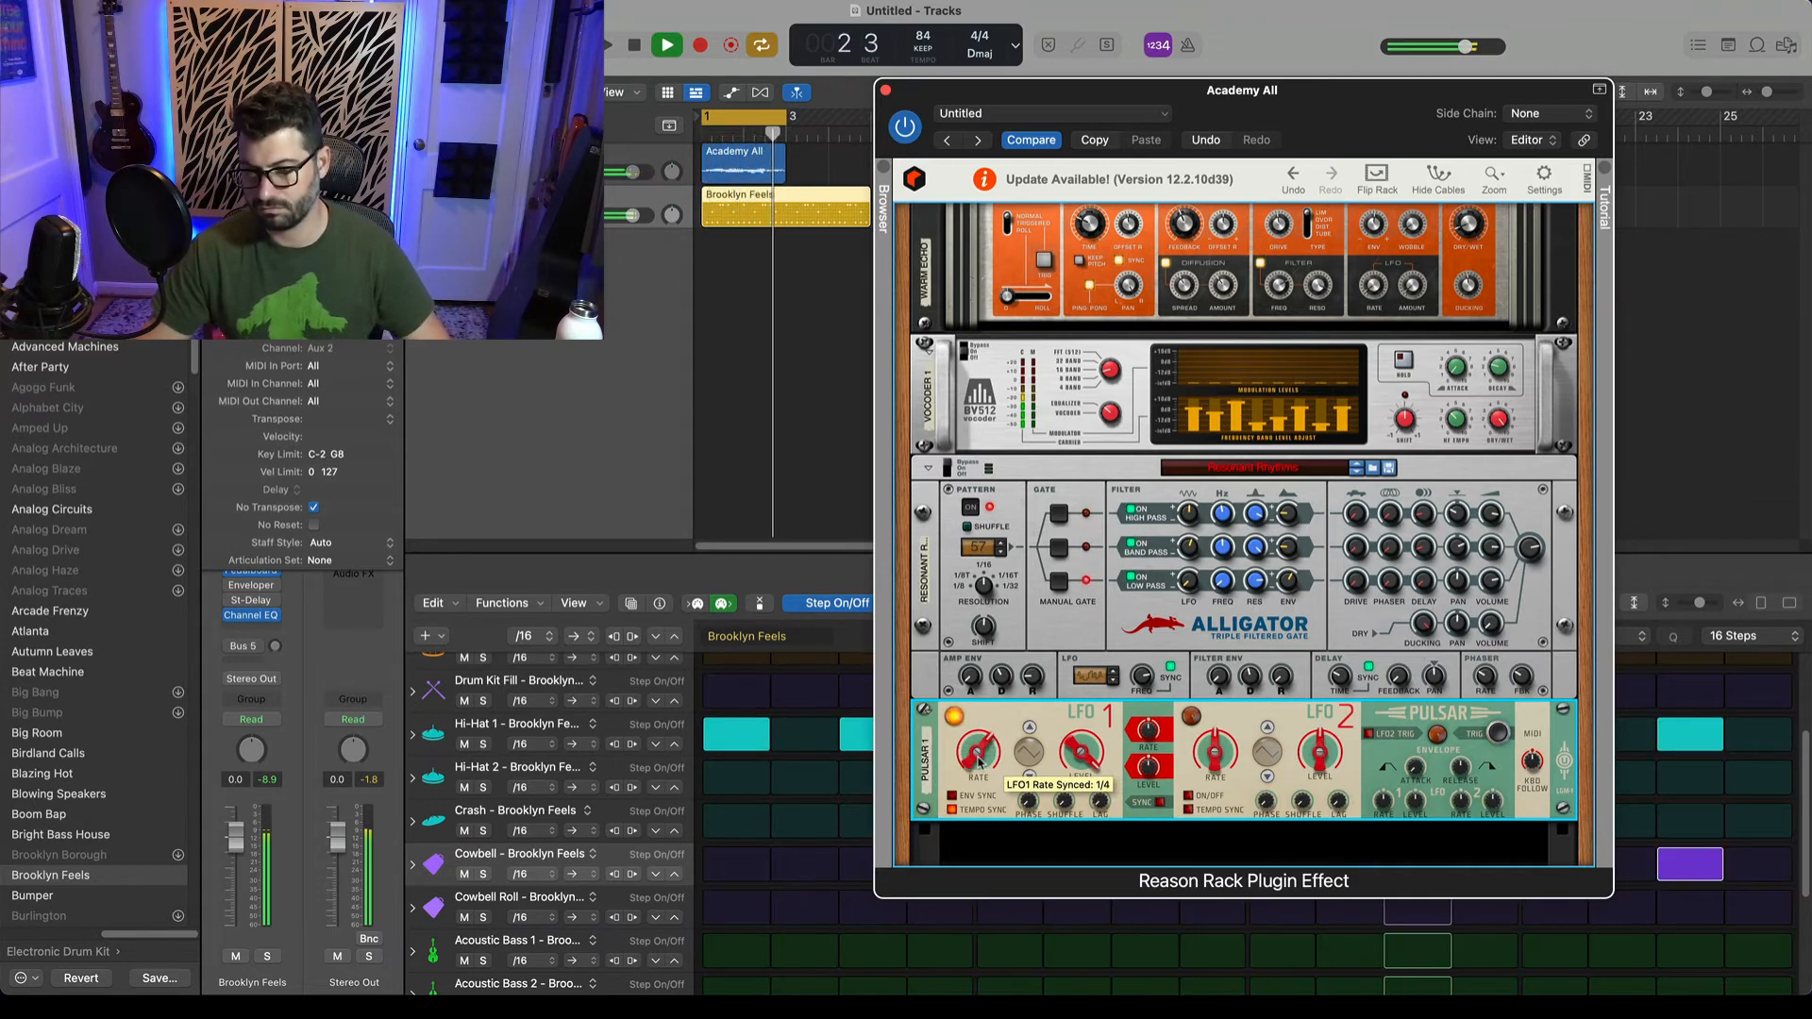
click(1029, 729)
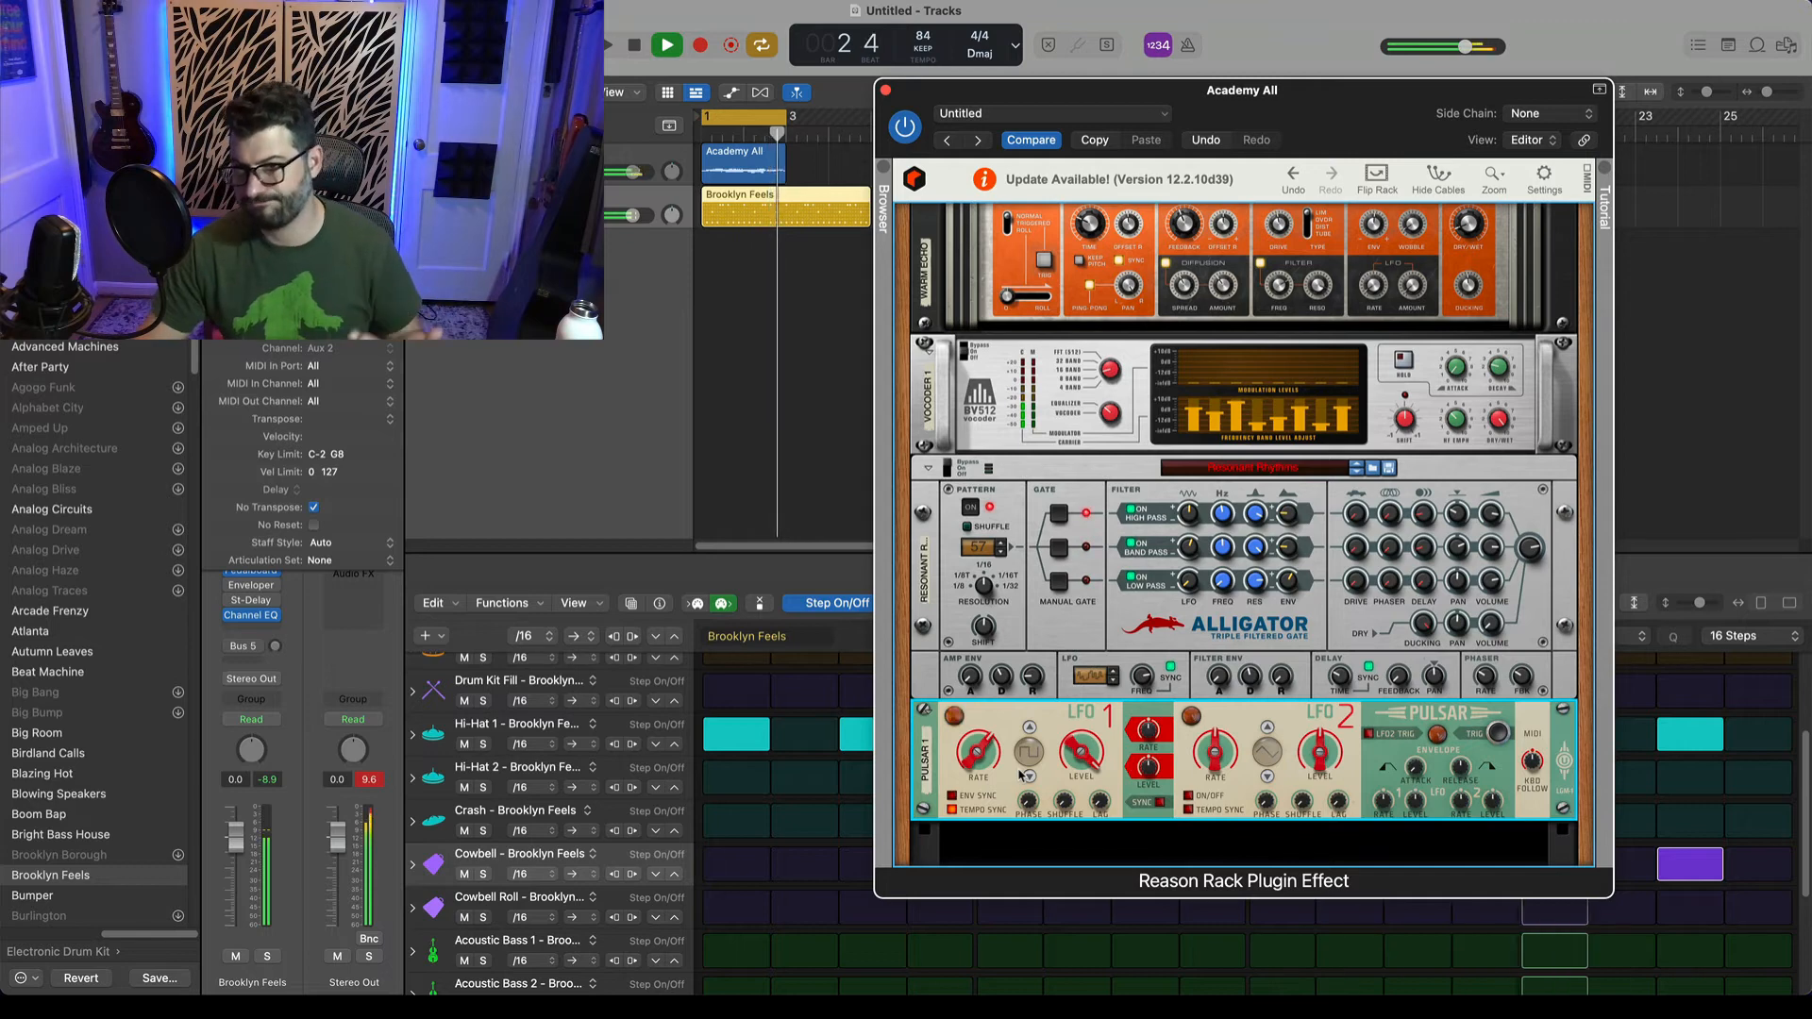
Move The Echo between the Alligator and Pulsar, and play the loop while adjusting its right-channel delay time offset.
scroll(1244, 636, up, 1)
scroll(1242, 632, up, 1)
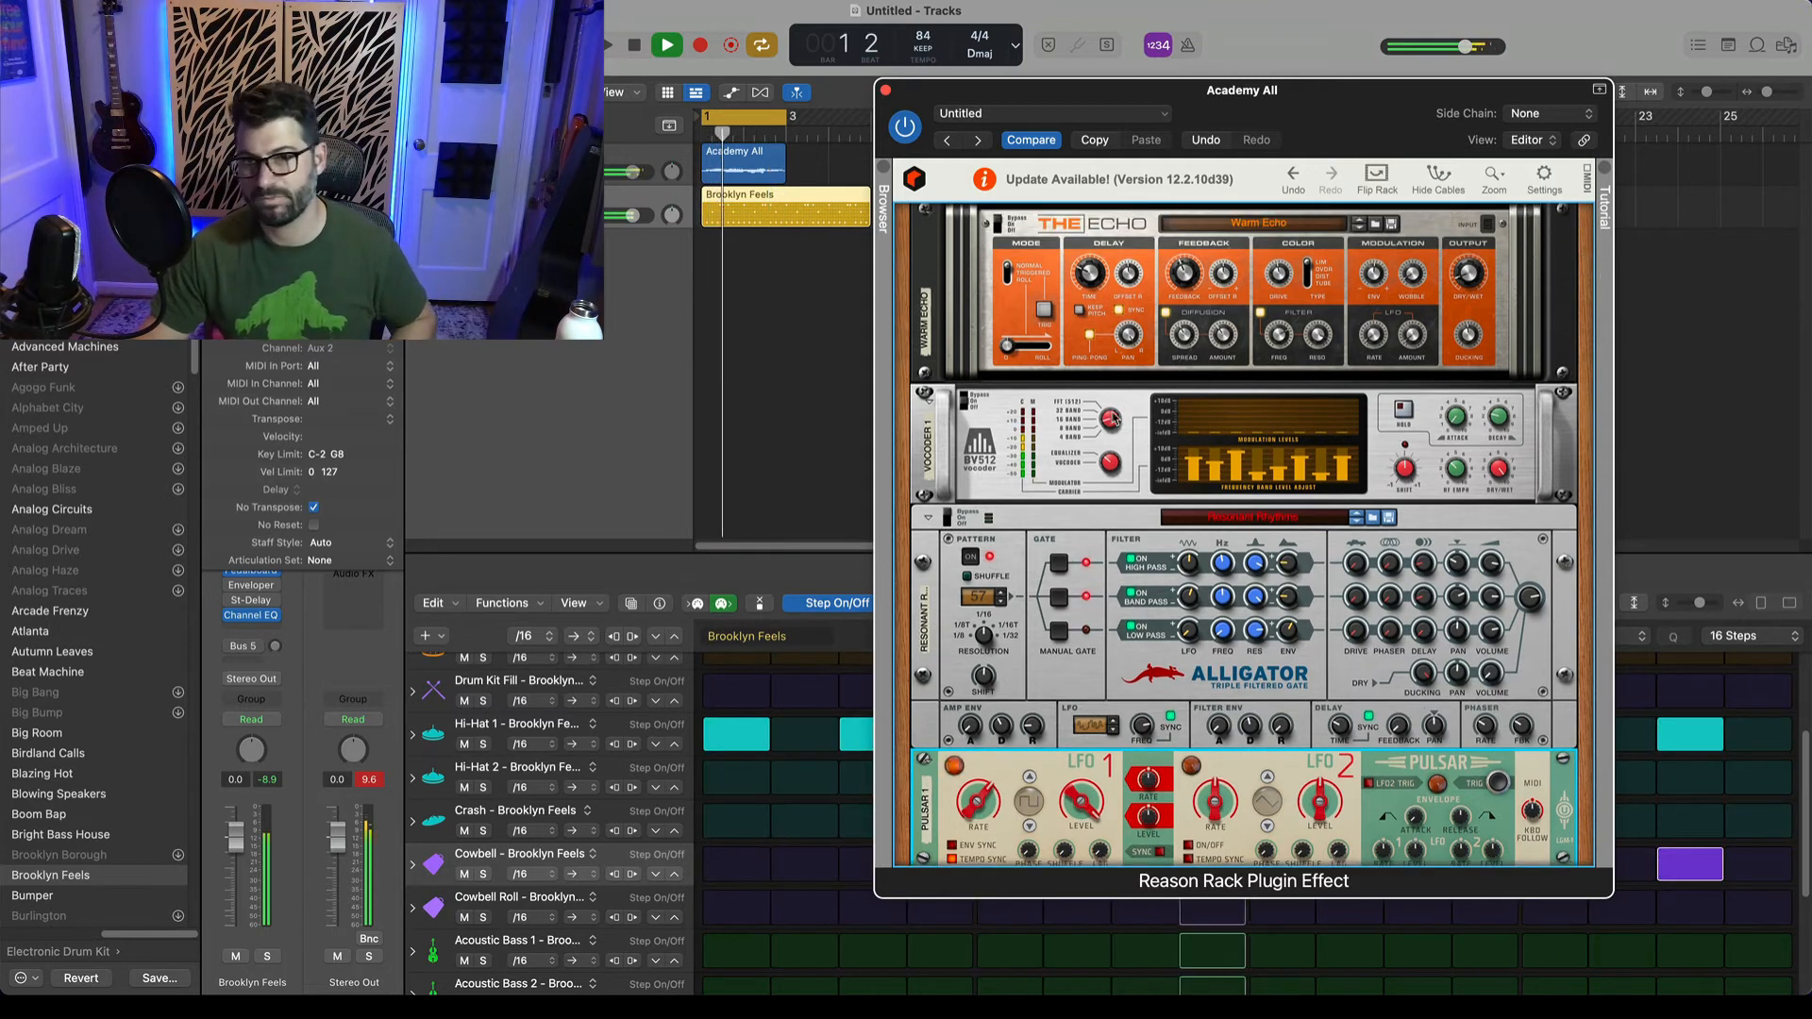
drag(993, 276, 966, 748)
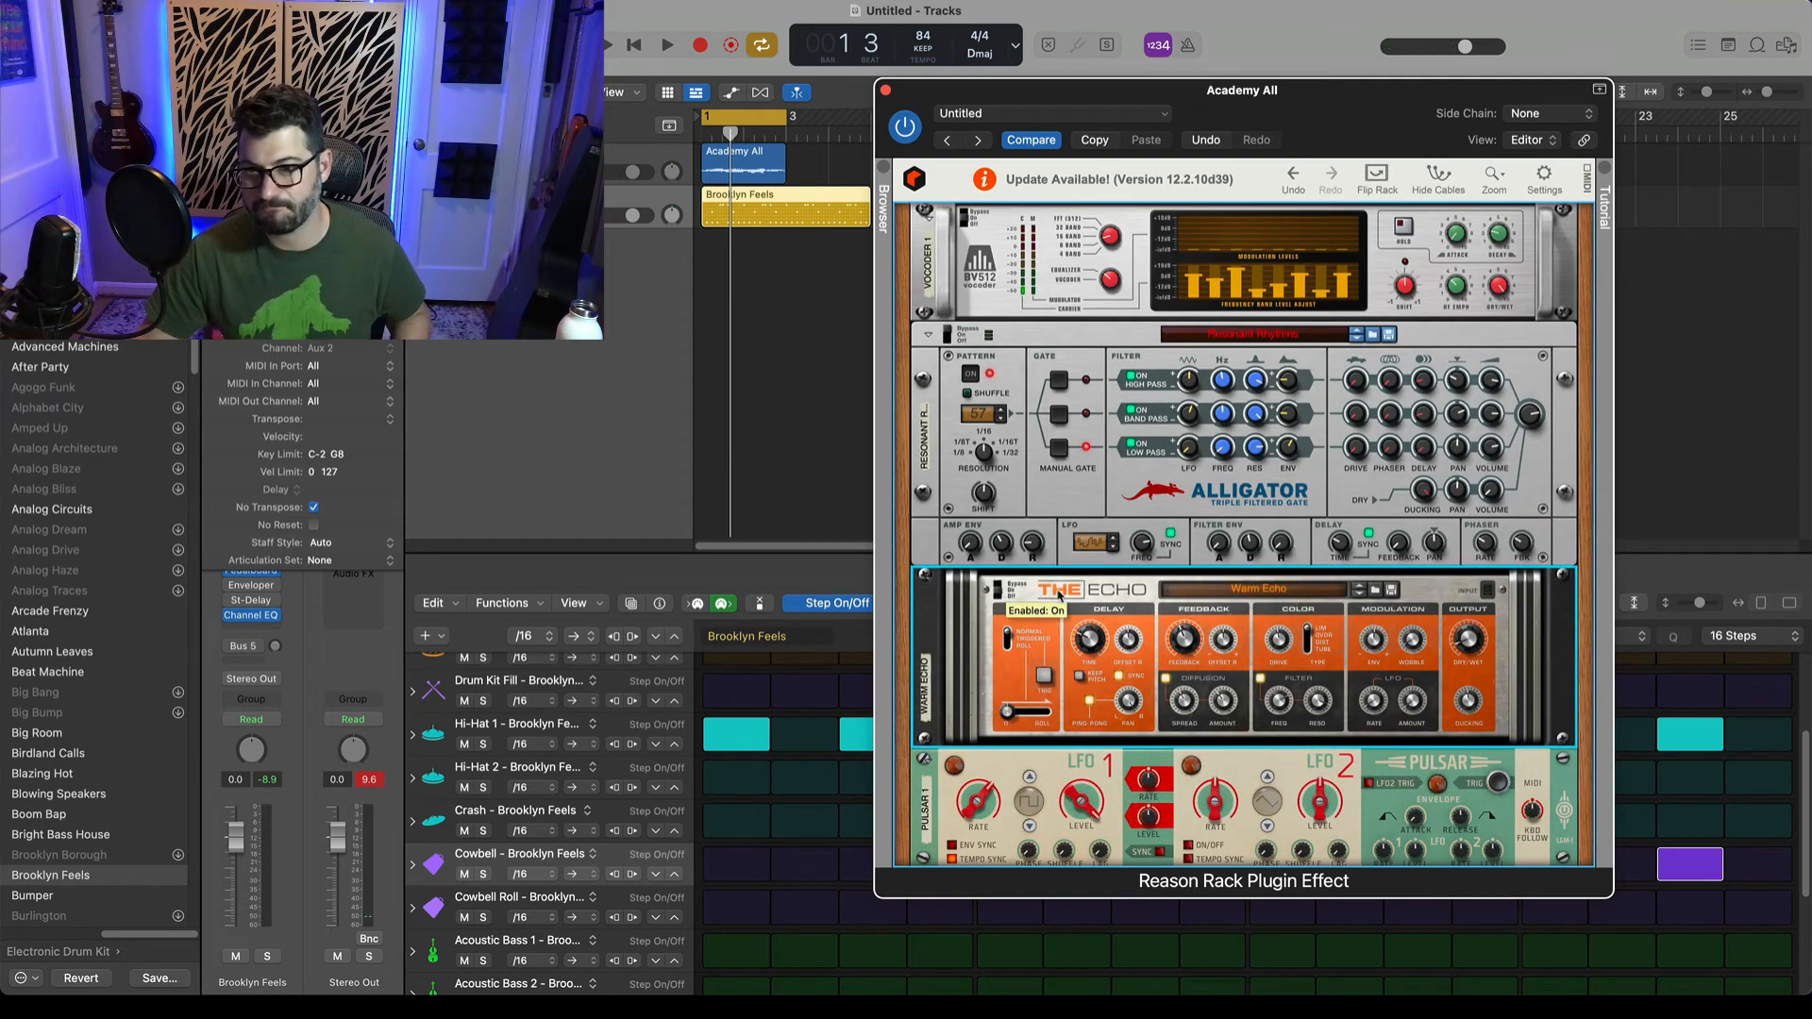
key(space)
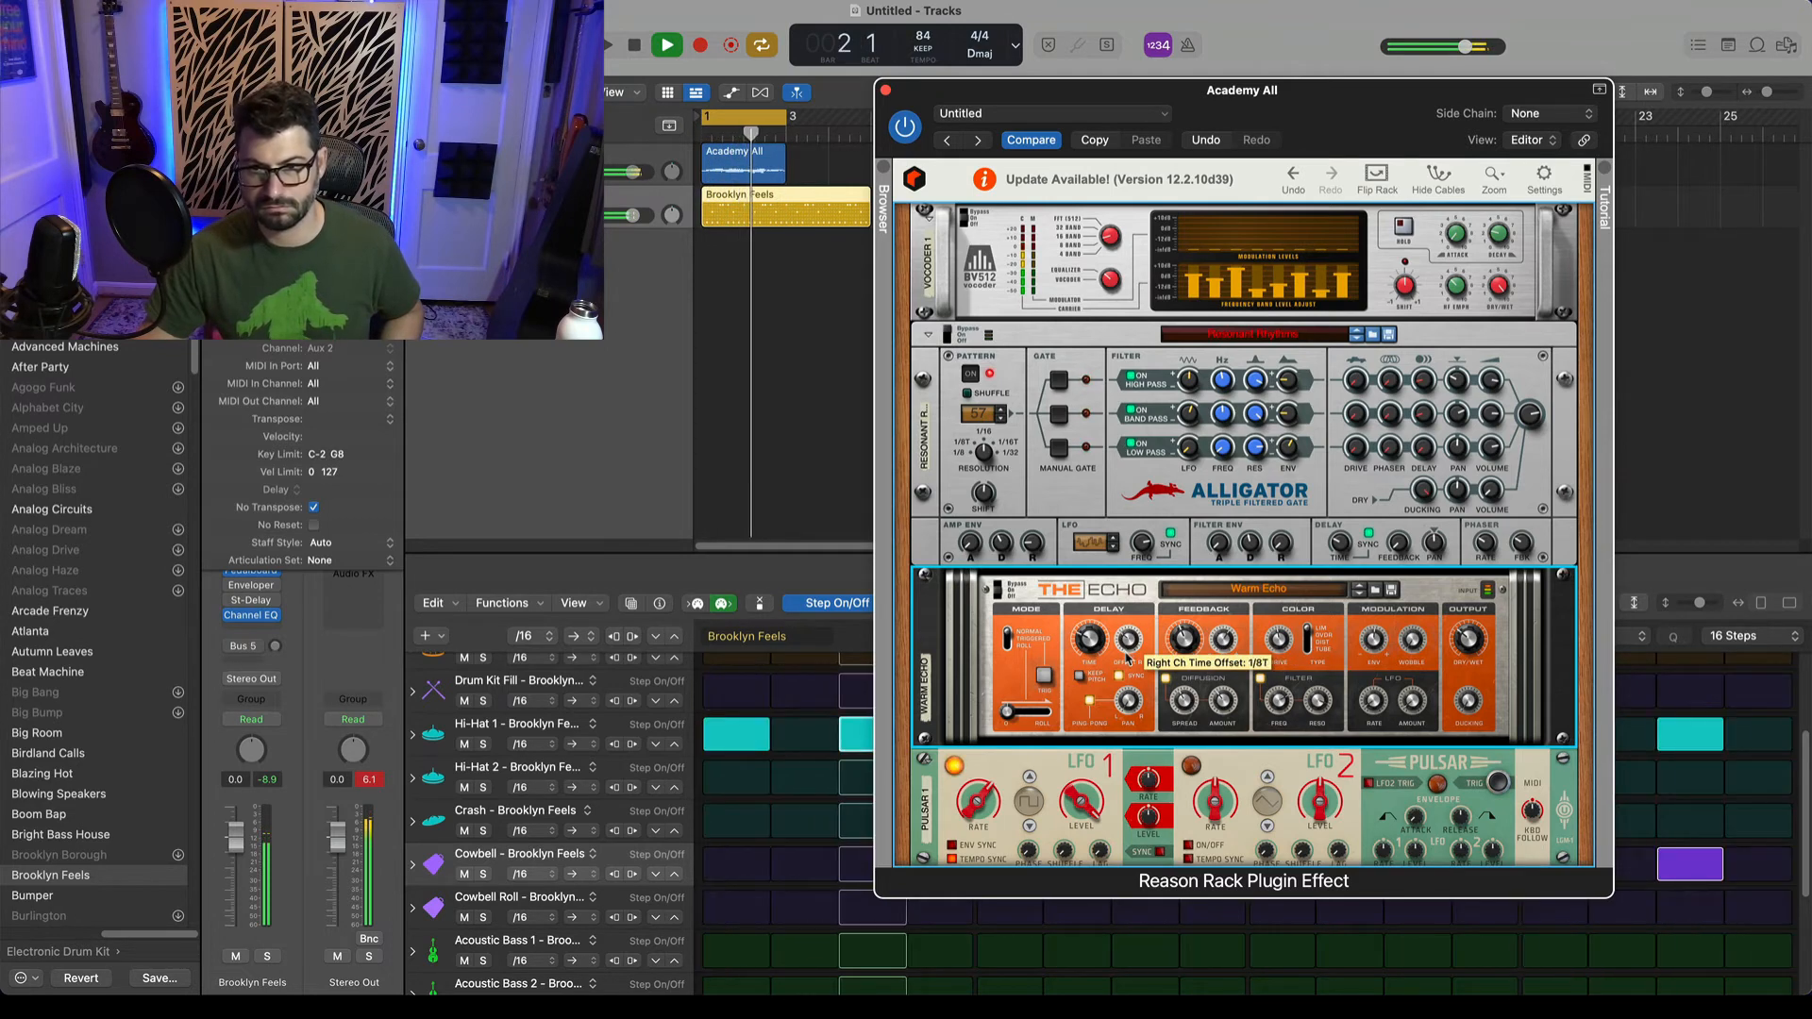
drag(1128, 649, 1125, 661)
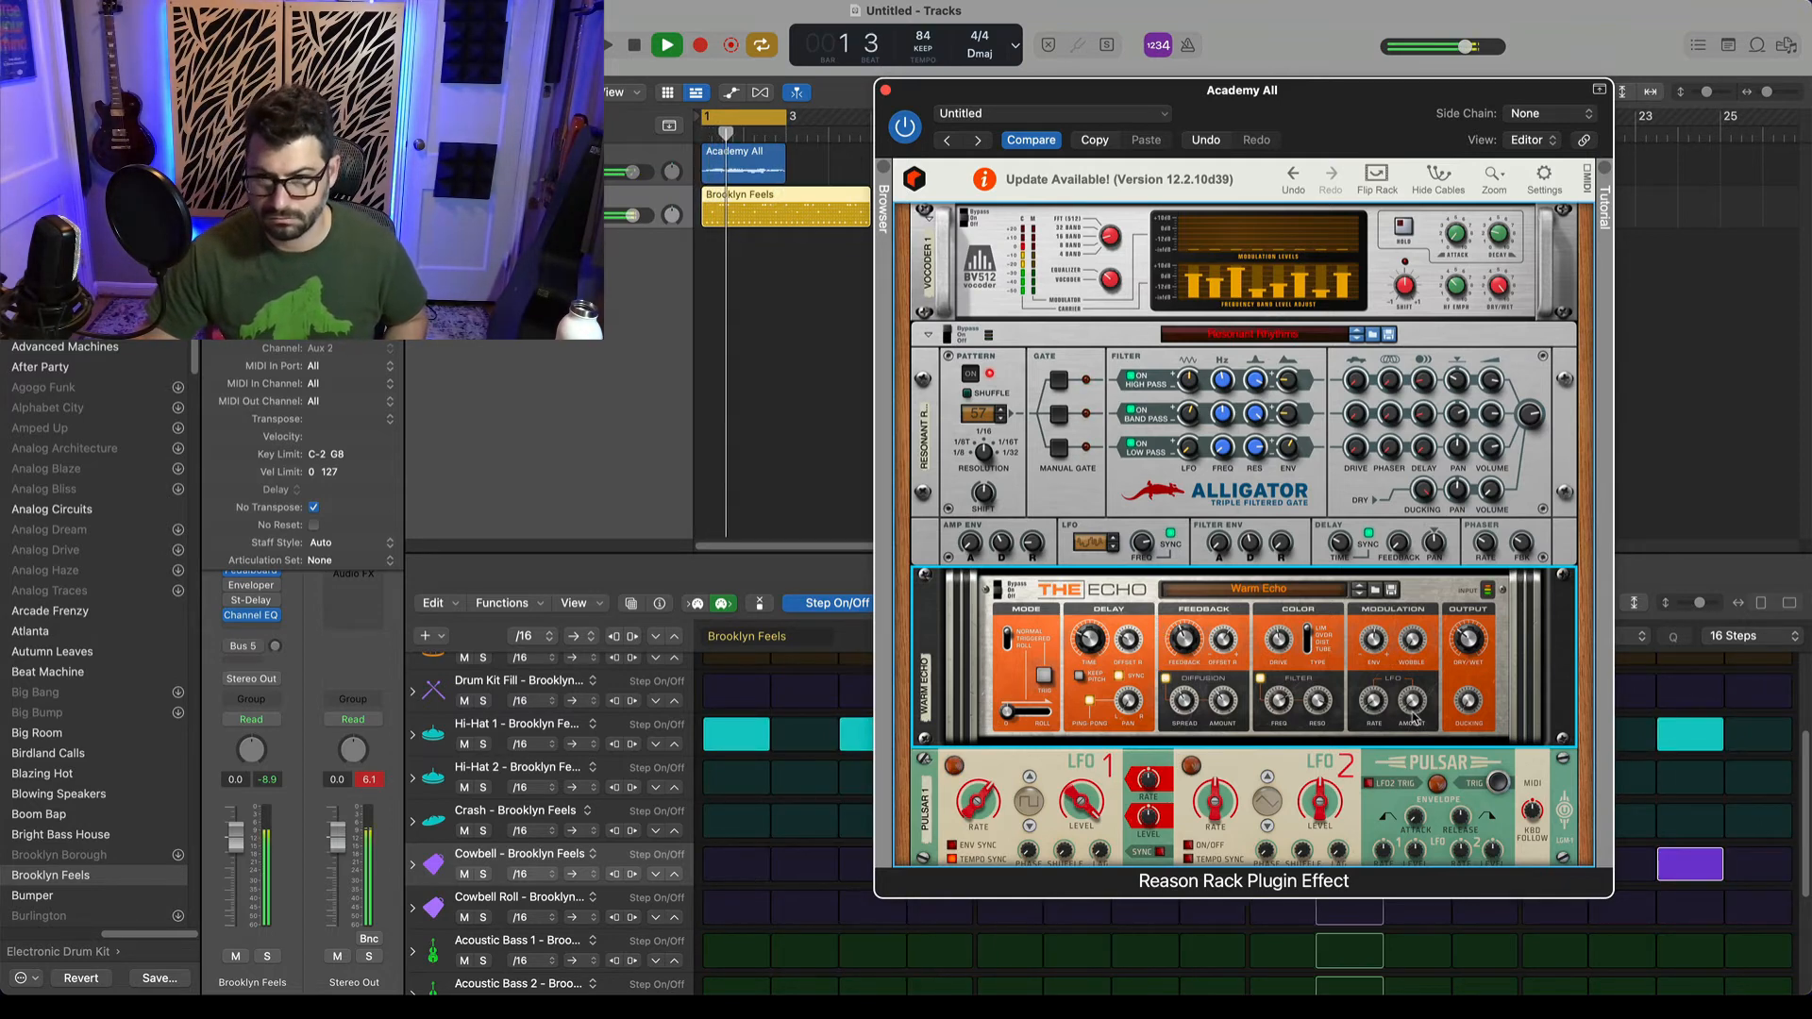
key(space)
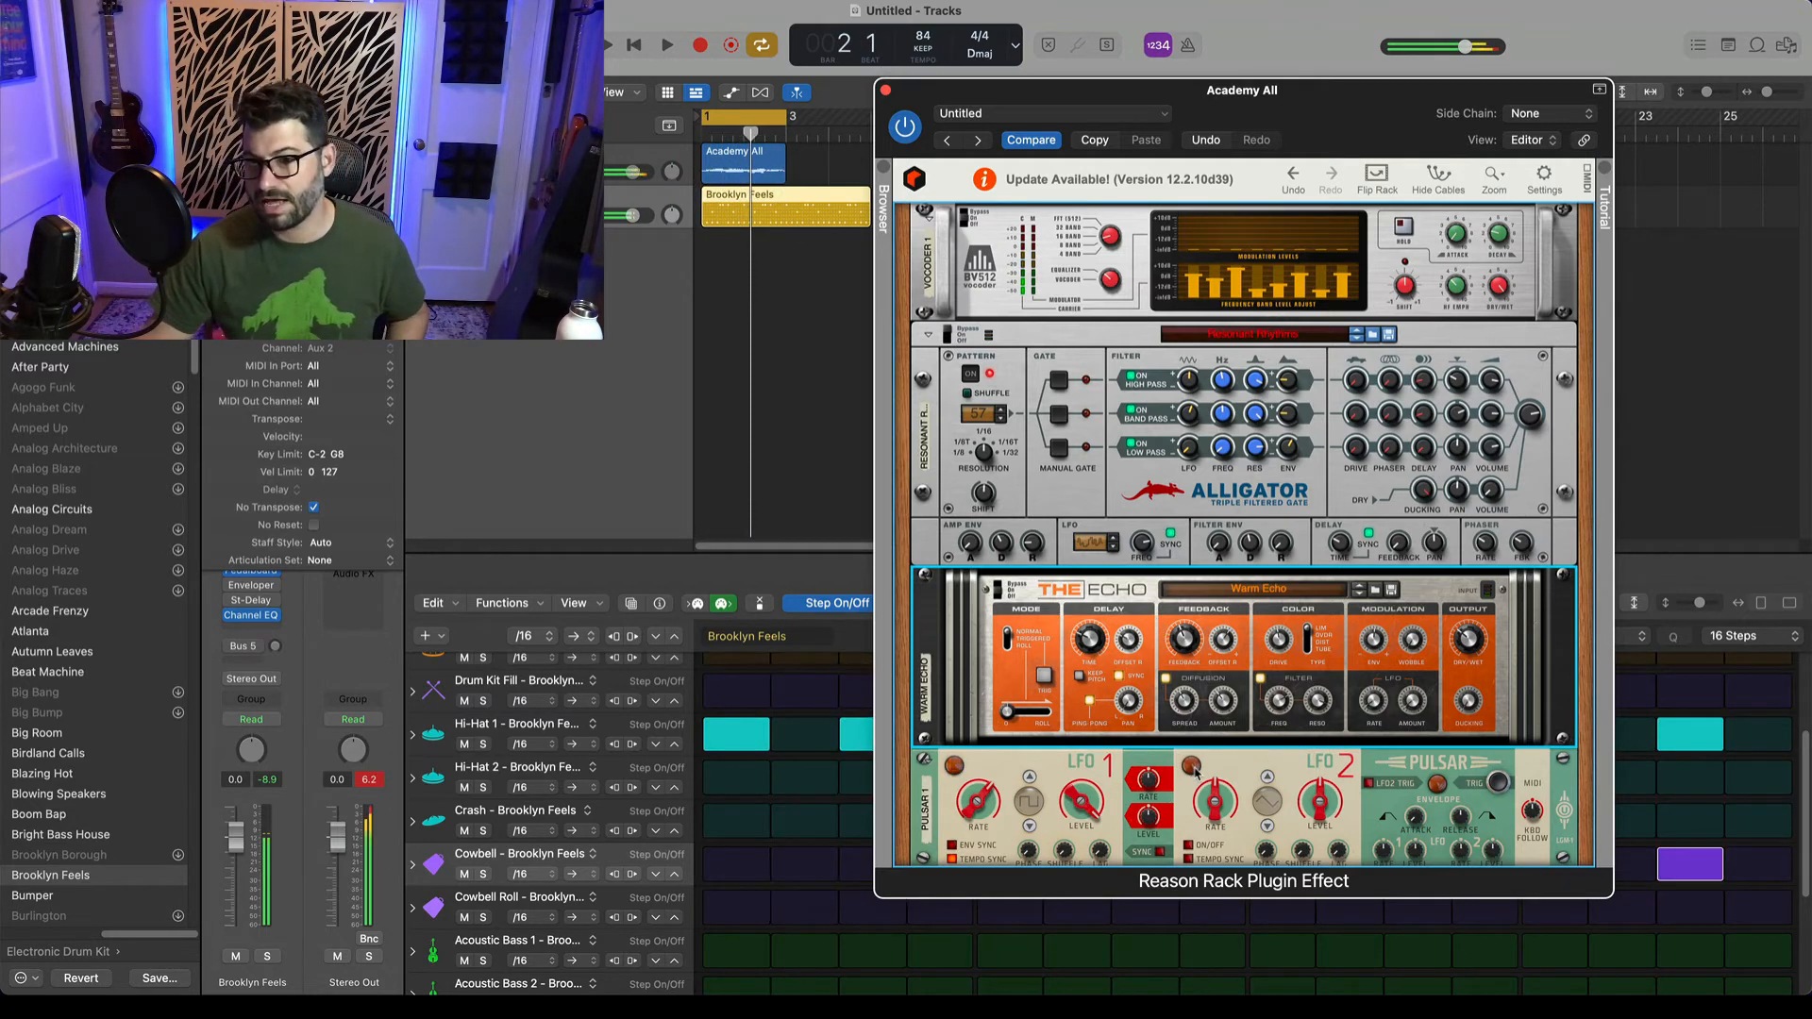
Reduce the BV512 vocoder's band count to four and change Pulsar's LFO 1 waveform.
scroll(1201, 257, up, 1)
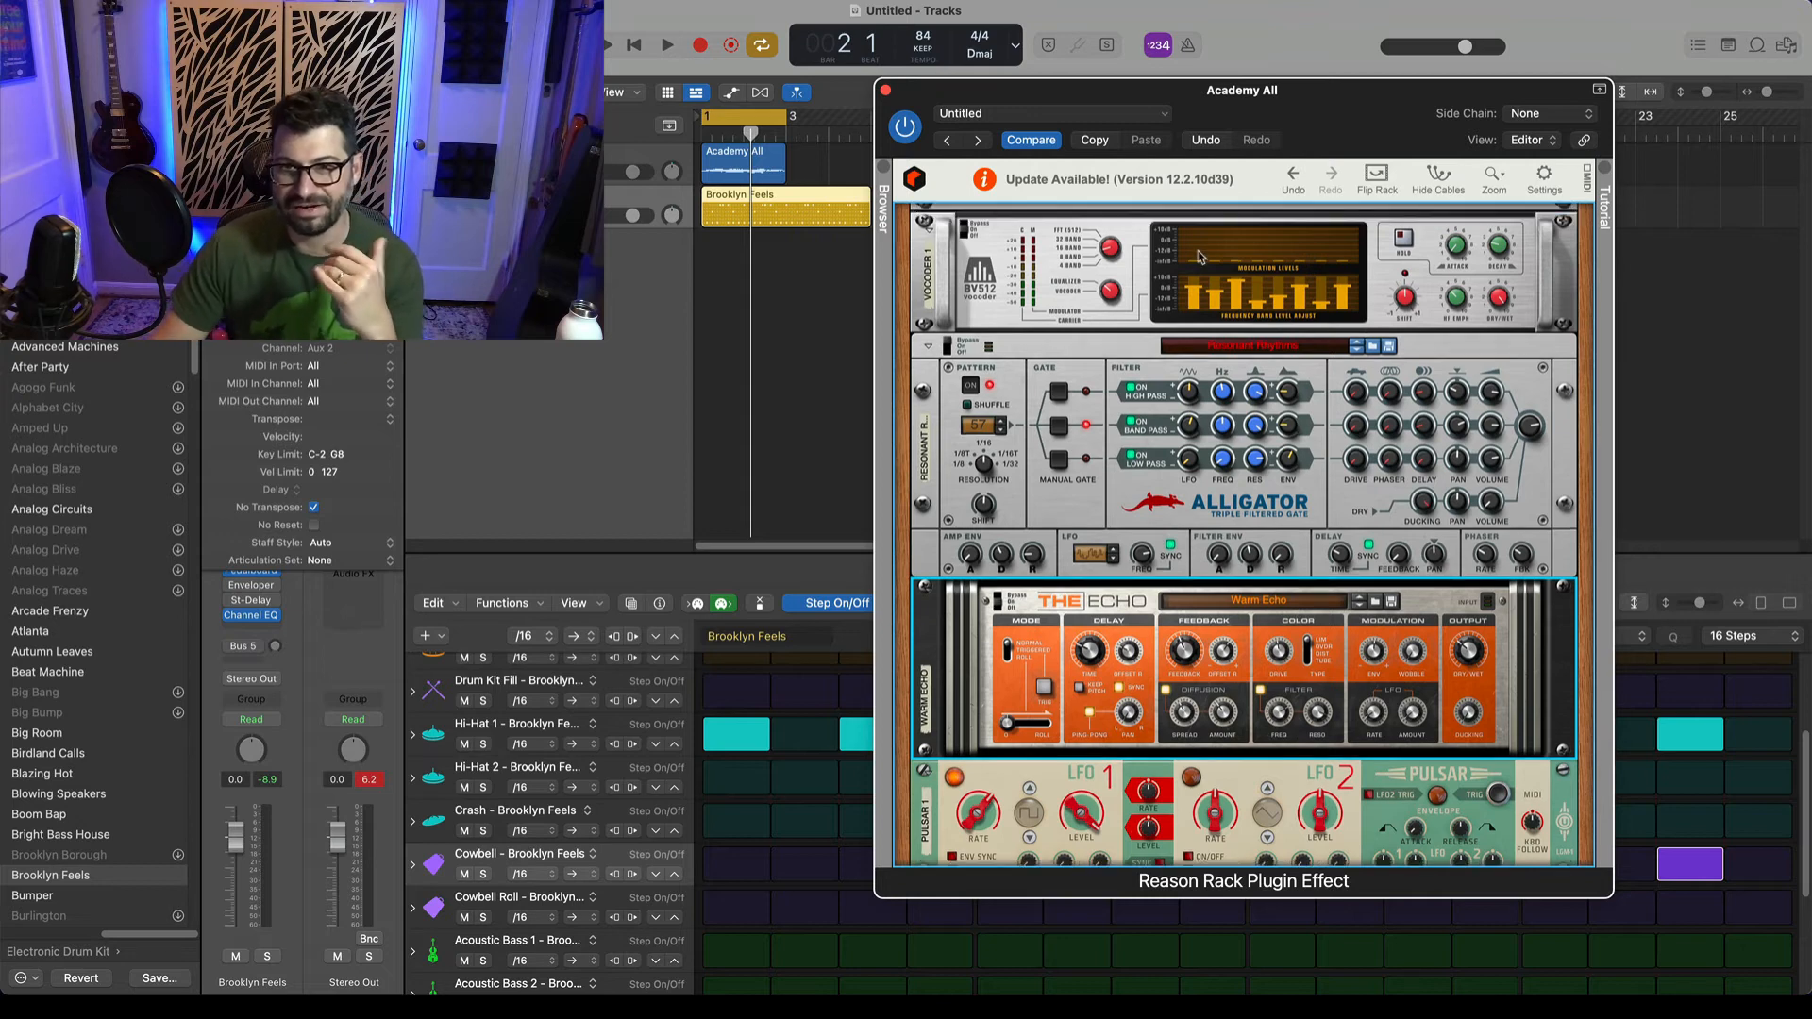
click(1110, 252)
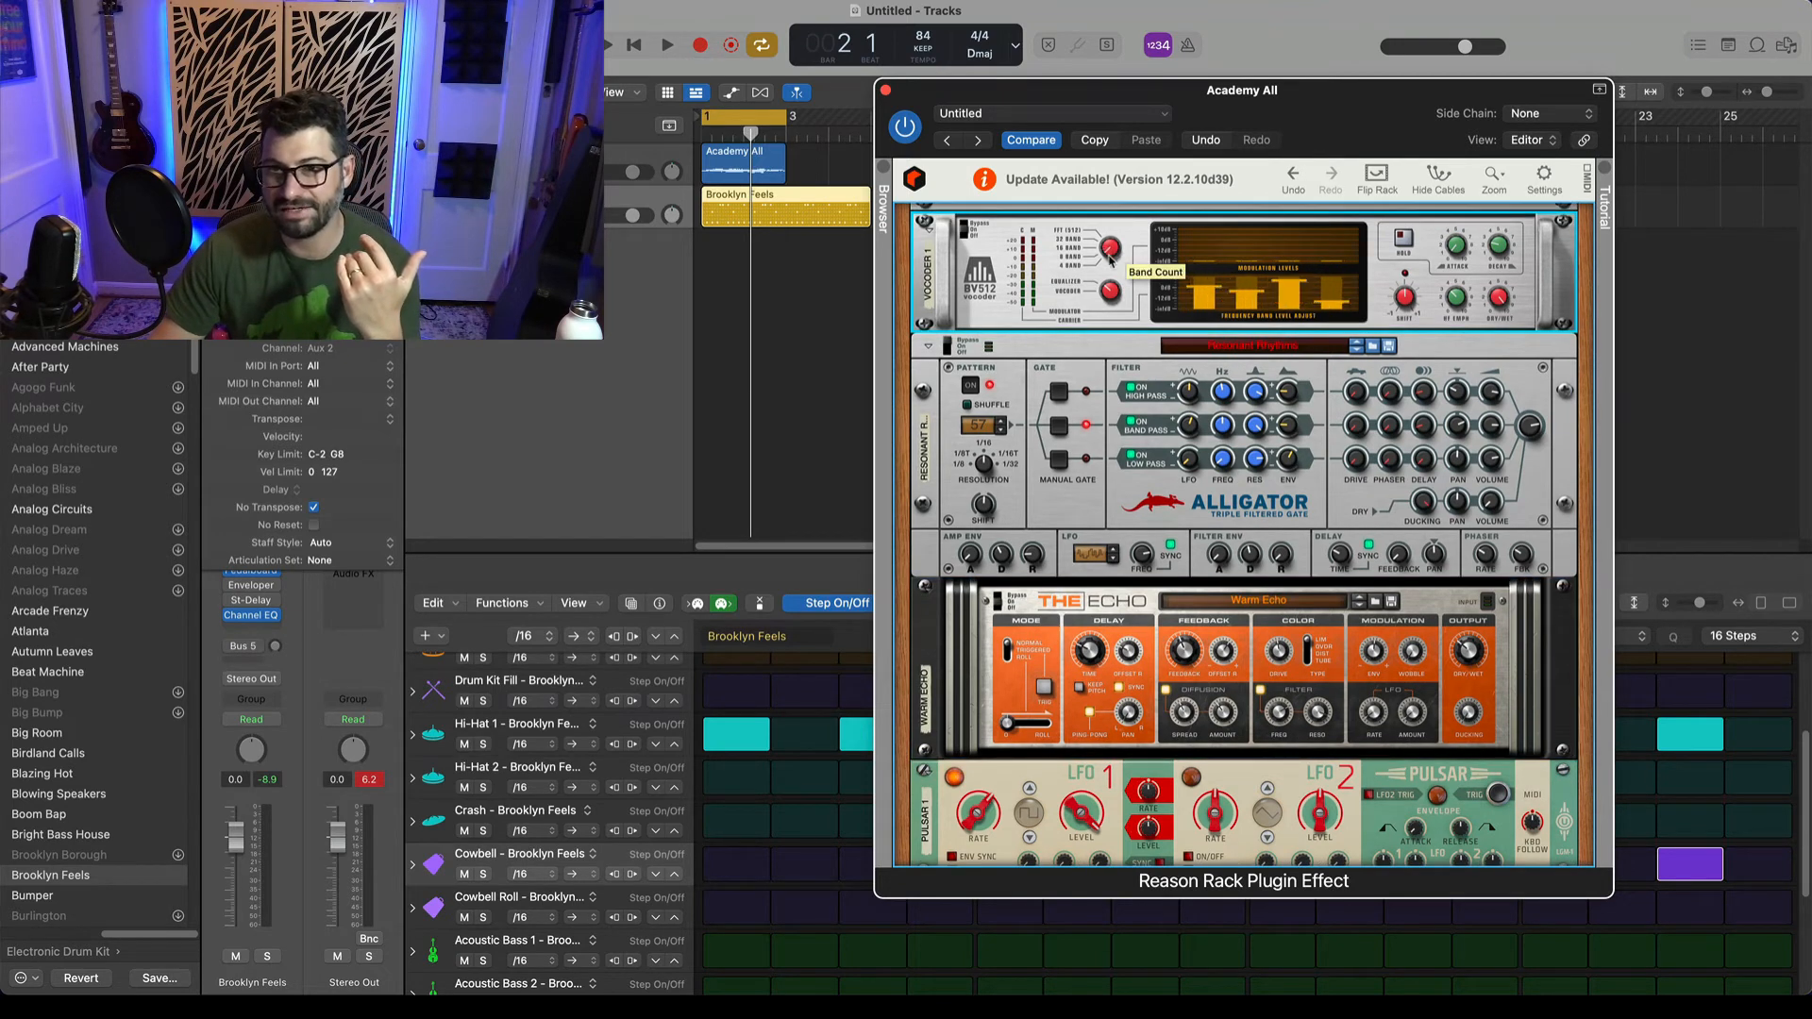
click(1030, 793)
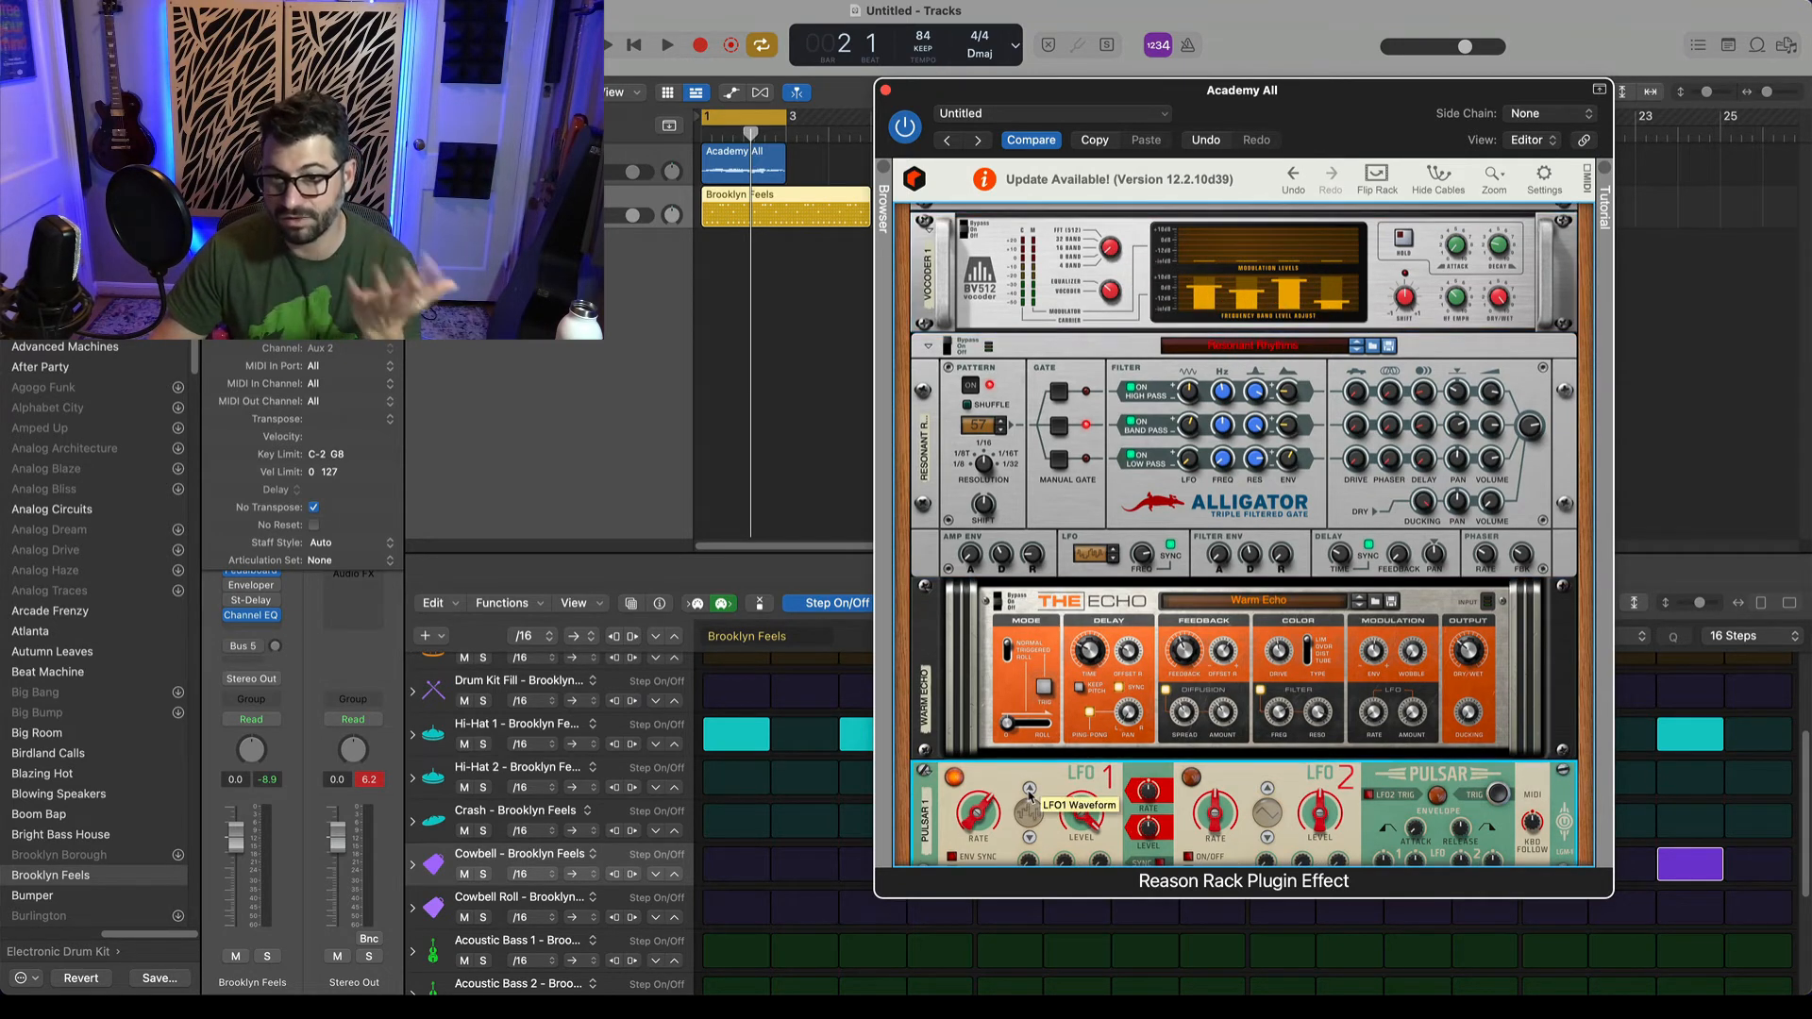
Play the loop while setting Pulsar LFO 1's synced rate to 1/16 and raising the vocoder's band count, and stop playback.
key(space)
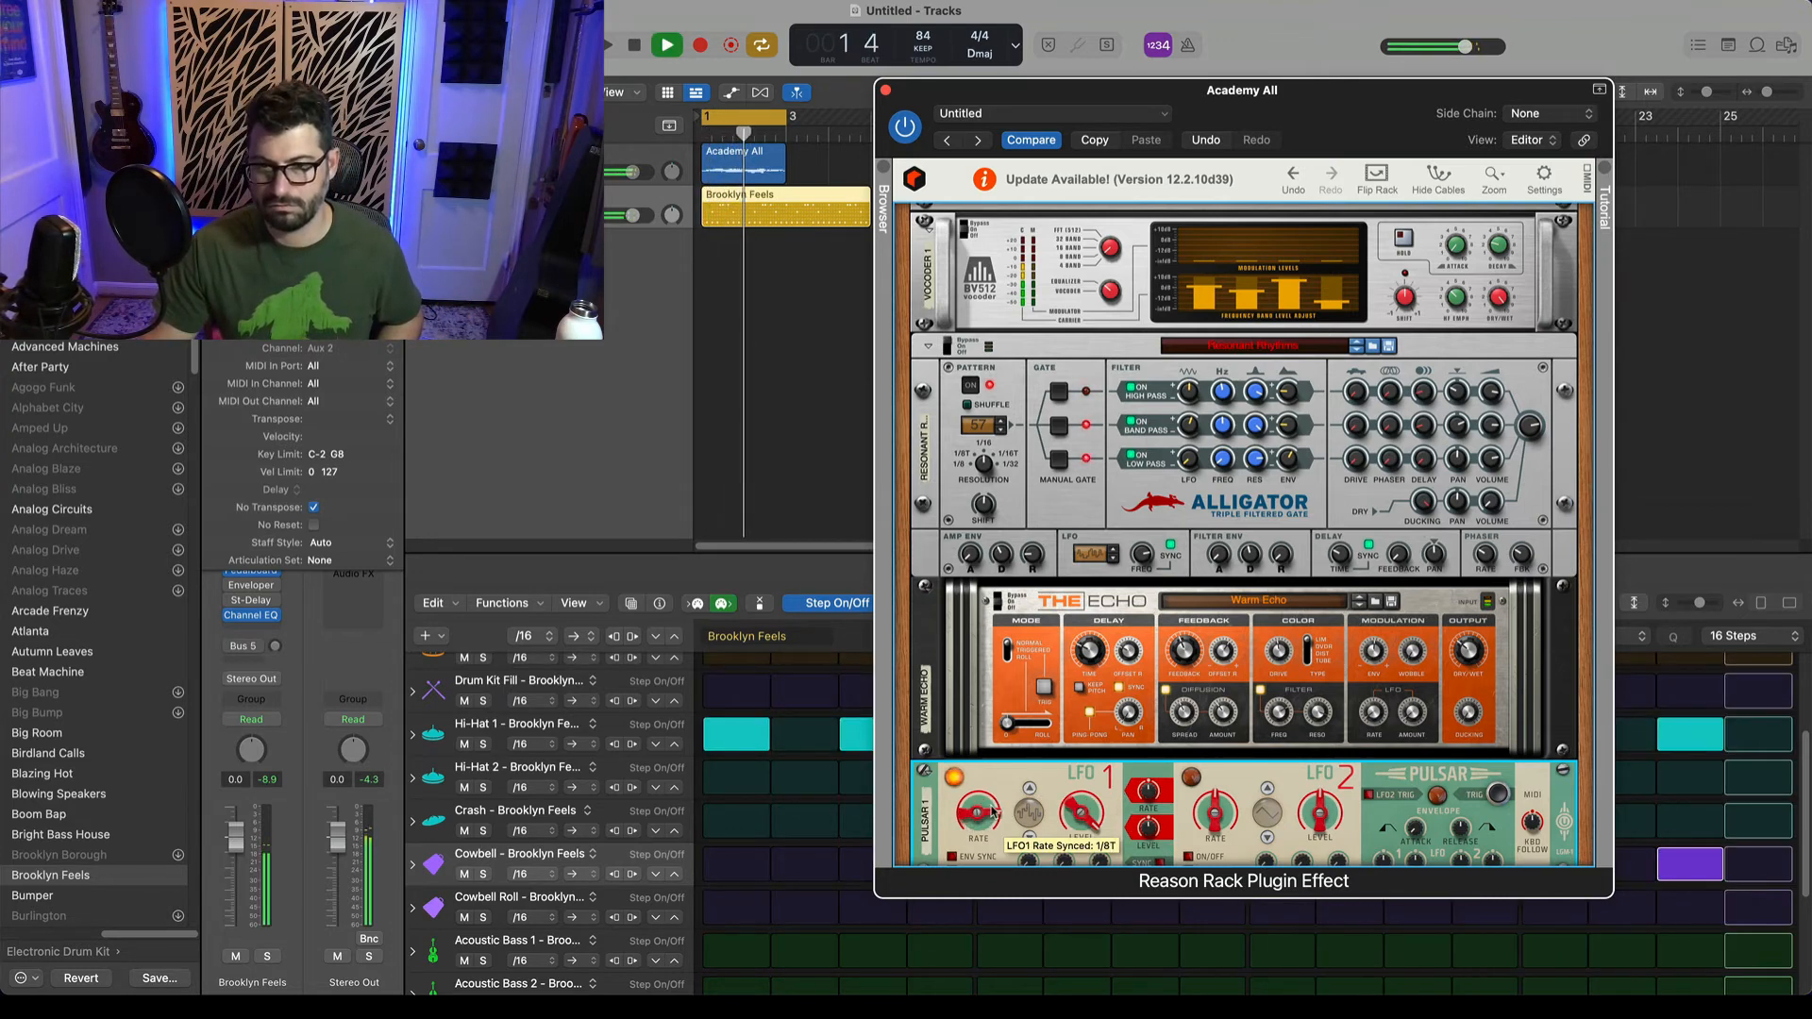
drag(991, 813, 996, 810)
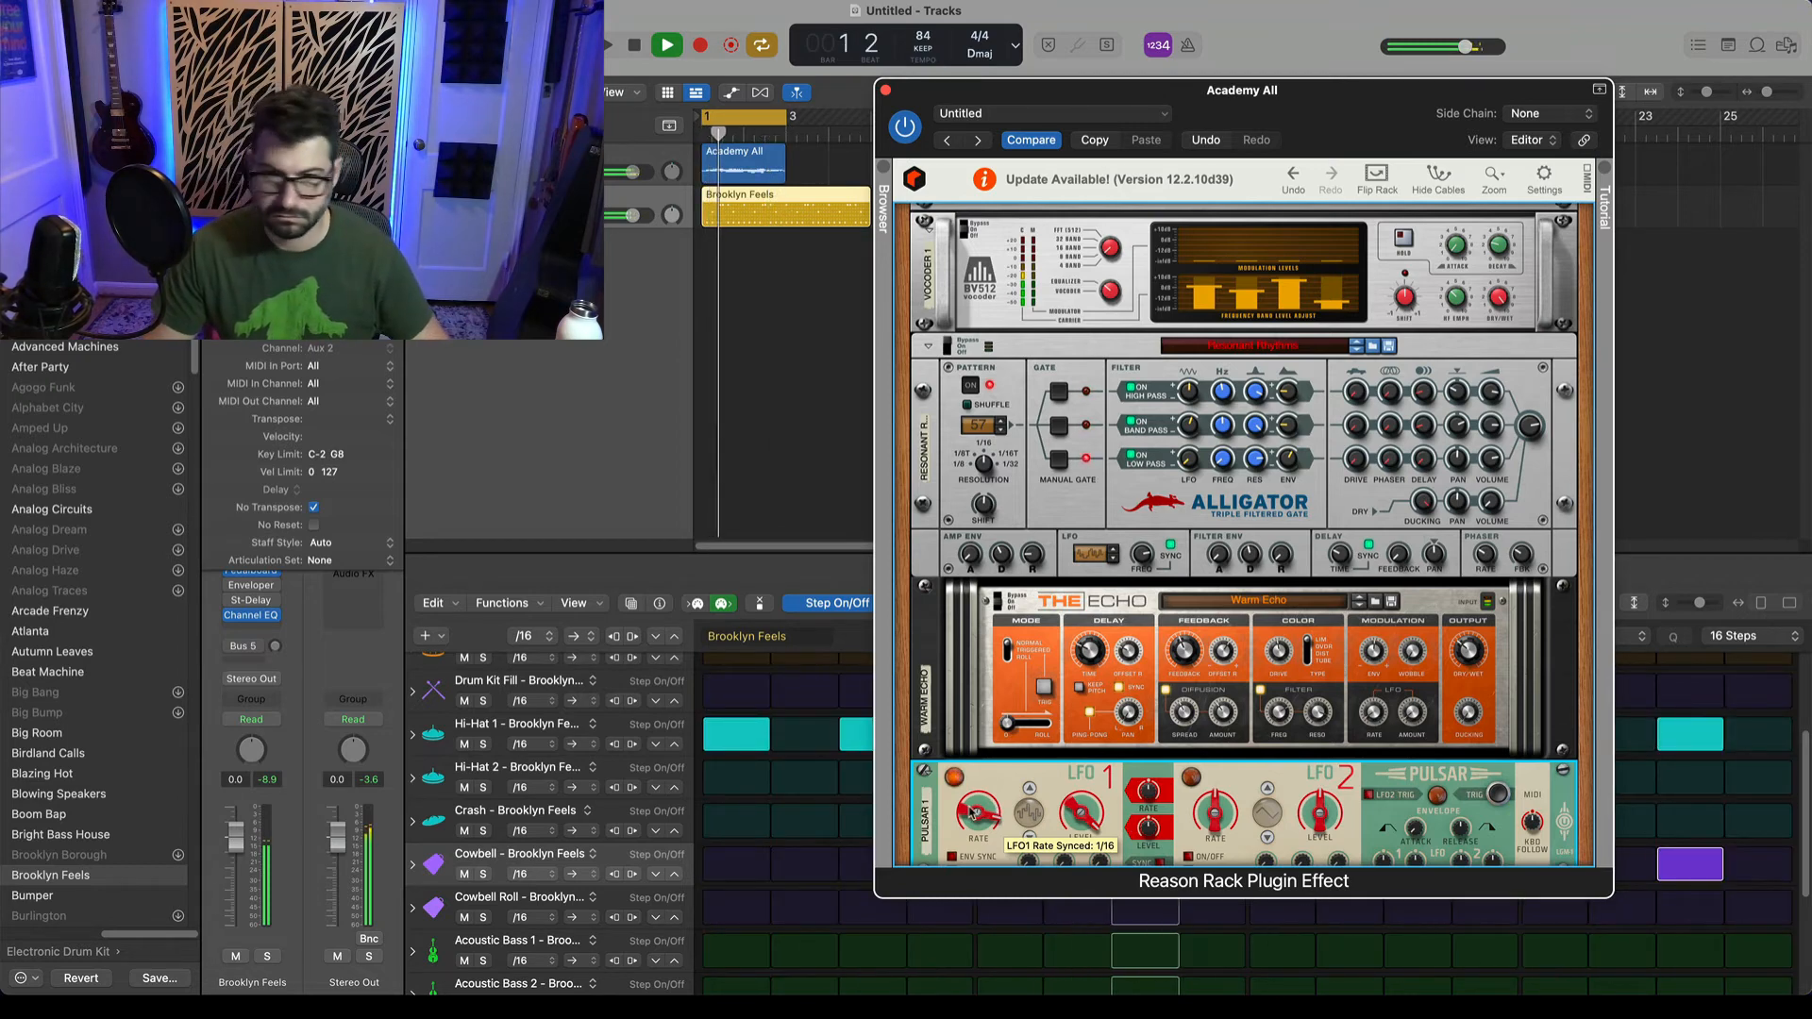
drag(1117, 245, 1110, 248)
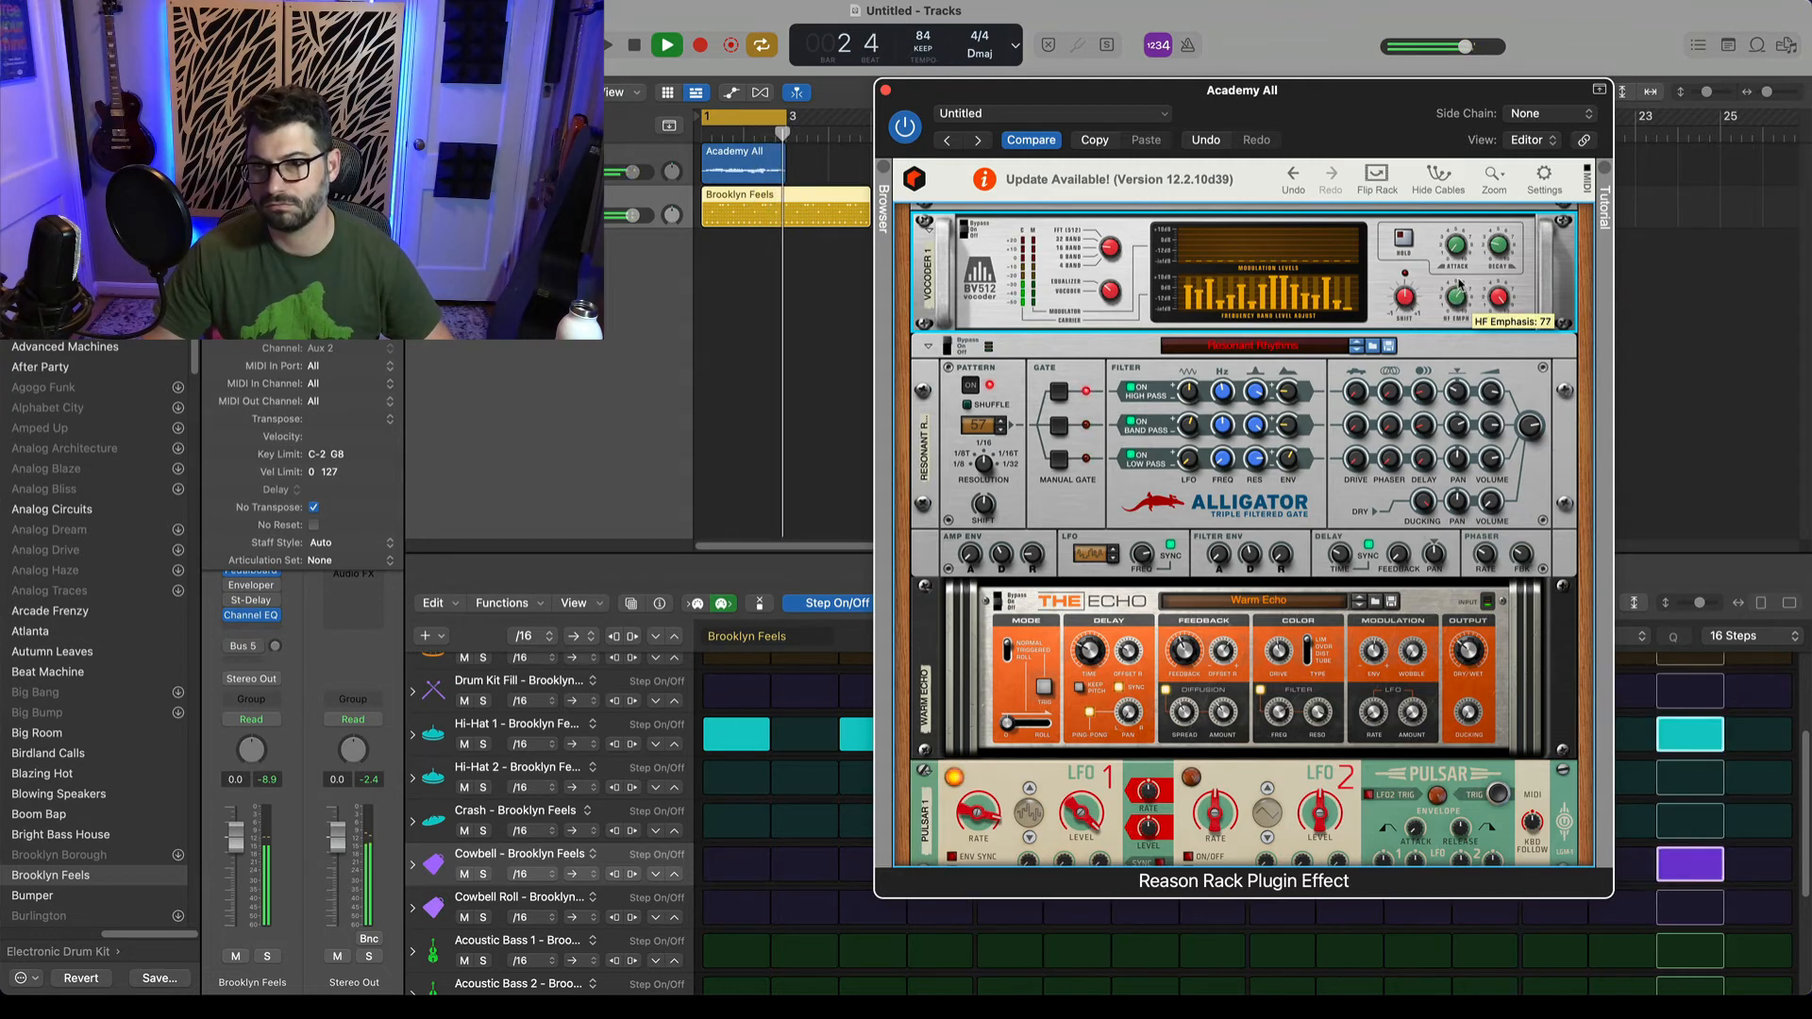
scroll(1456, 296, up, 5)
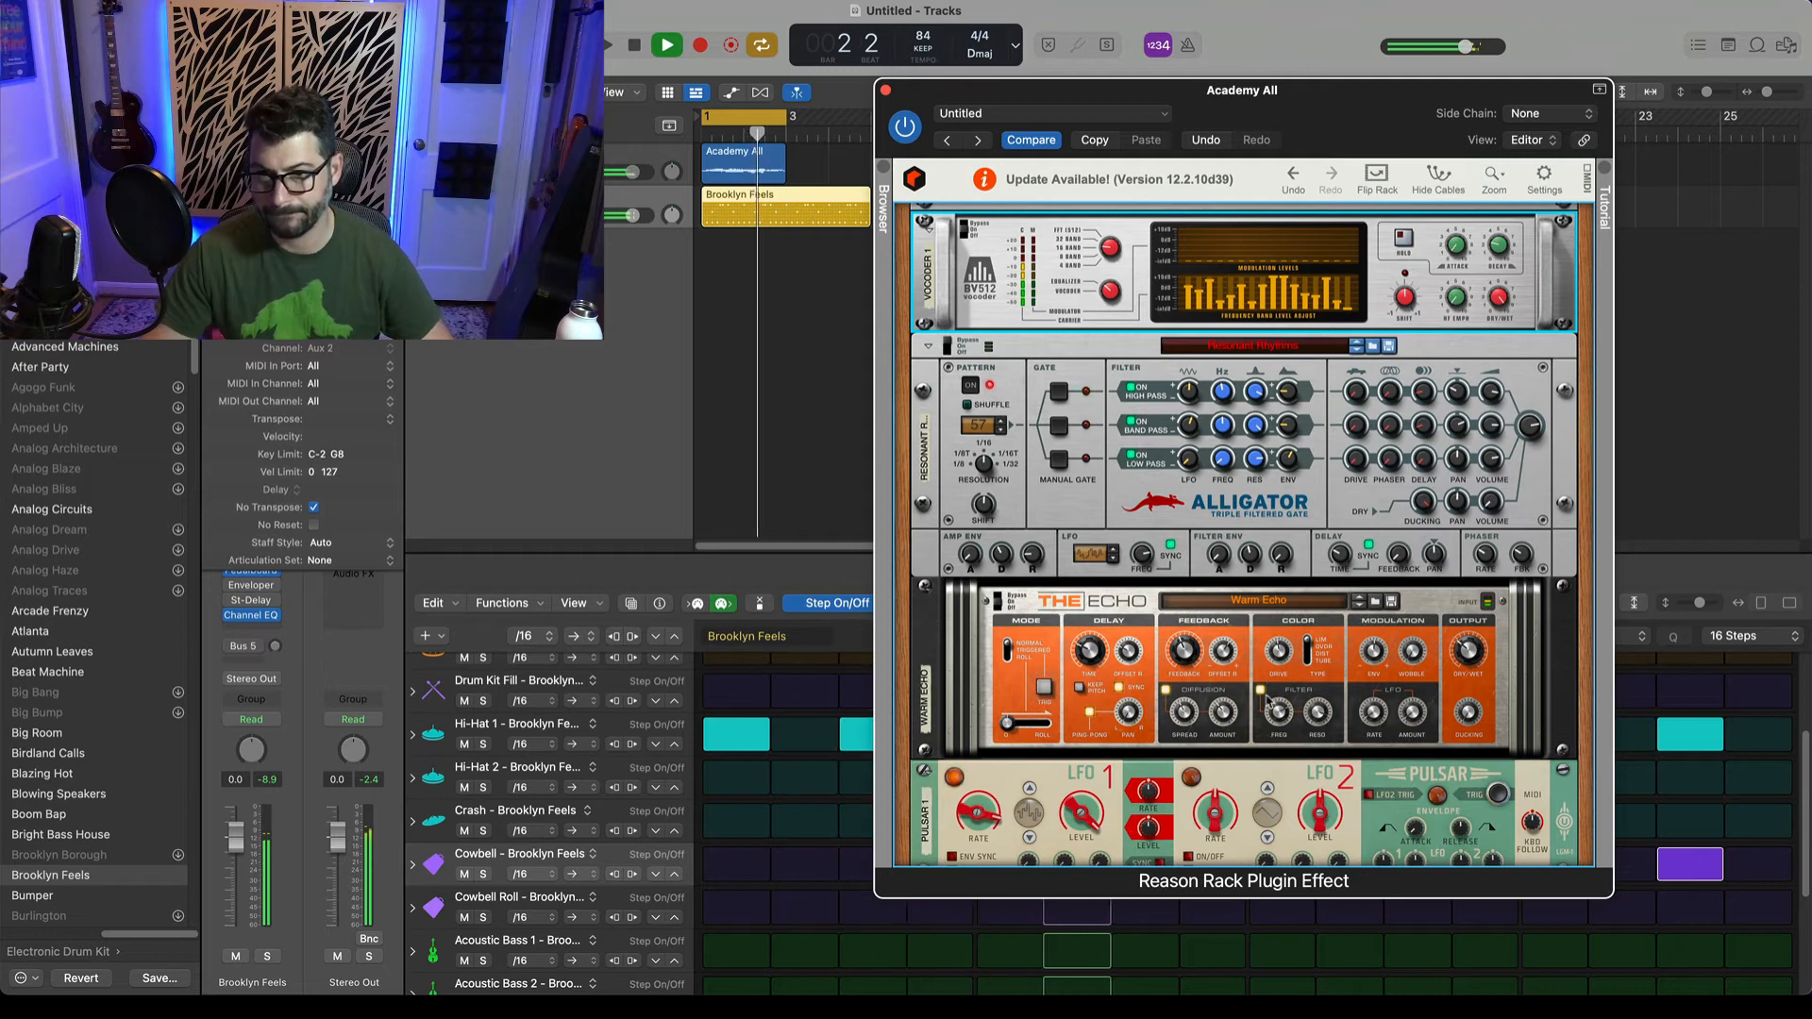
click(1269, 688)
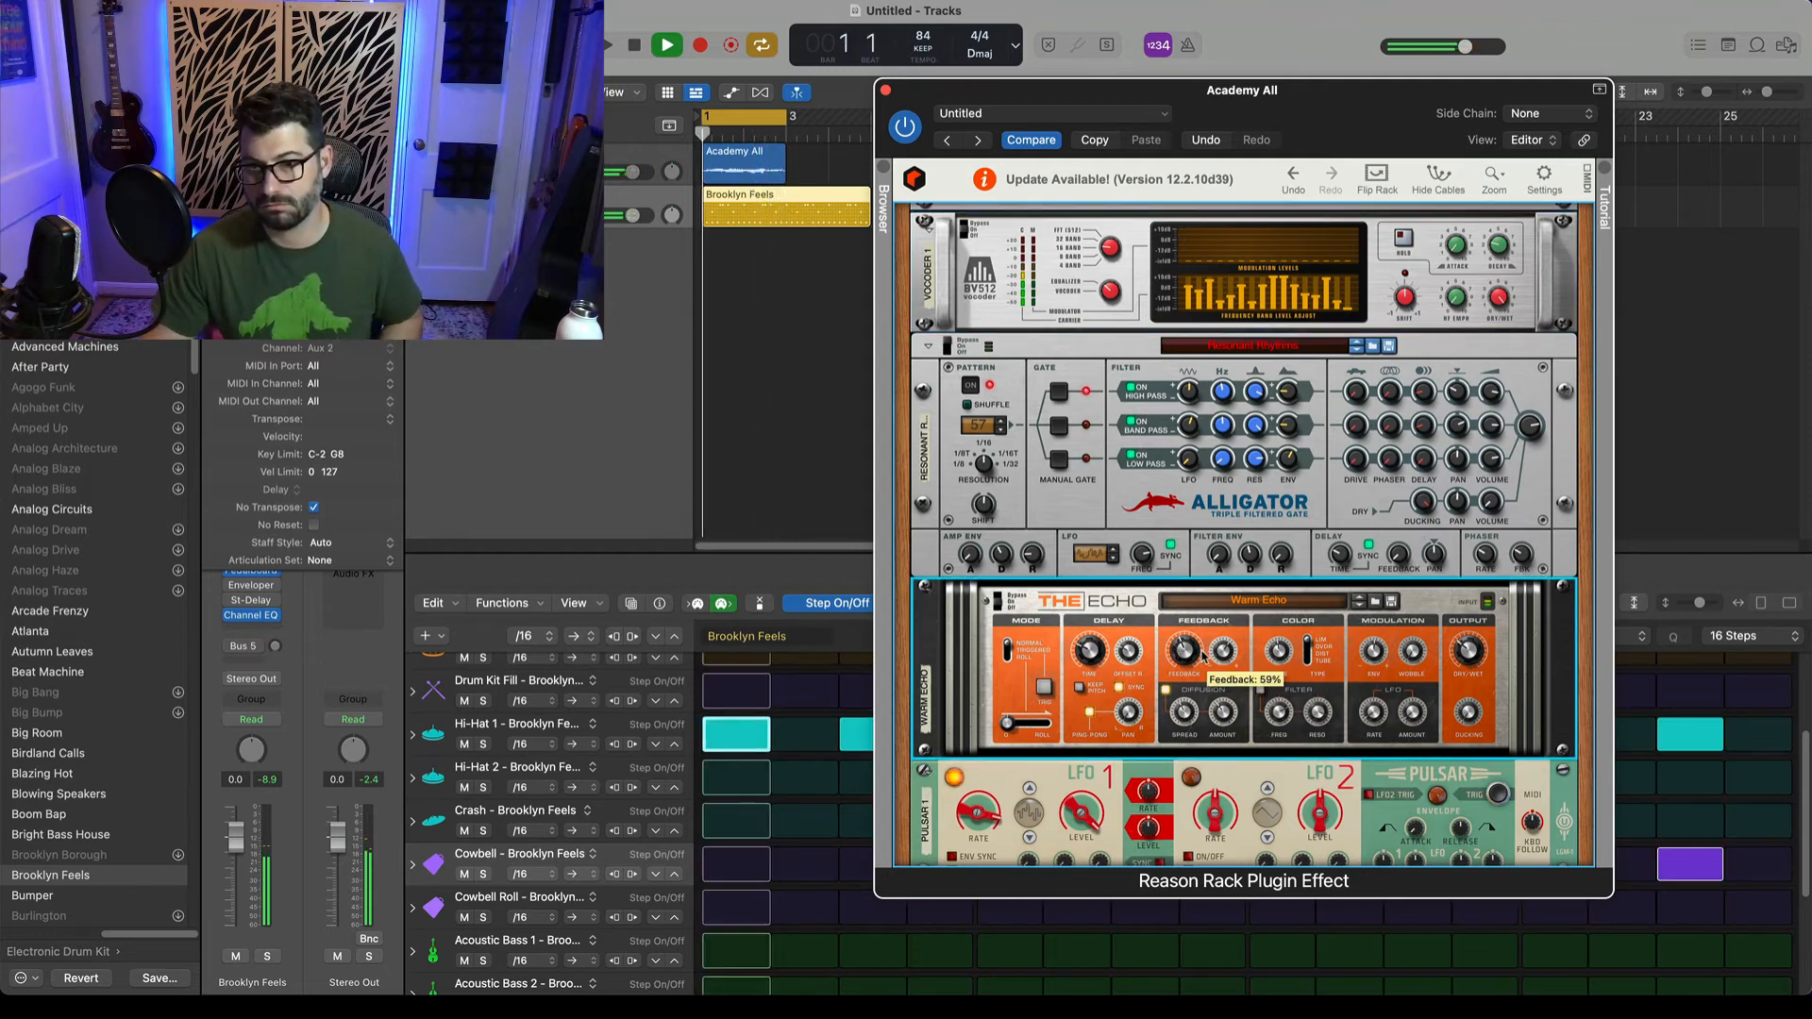
key(space)
Cable The Echo's Delay Time CV input to Pulsar's LFO 1 CV output, set its modulation amount to 20%, and return to the front.
key(Tab)
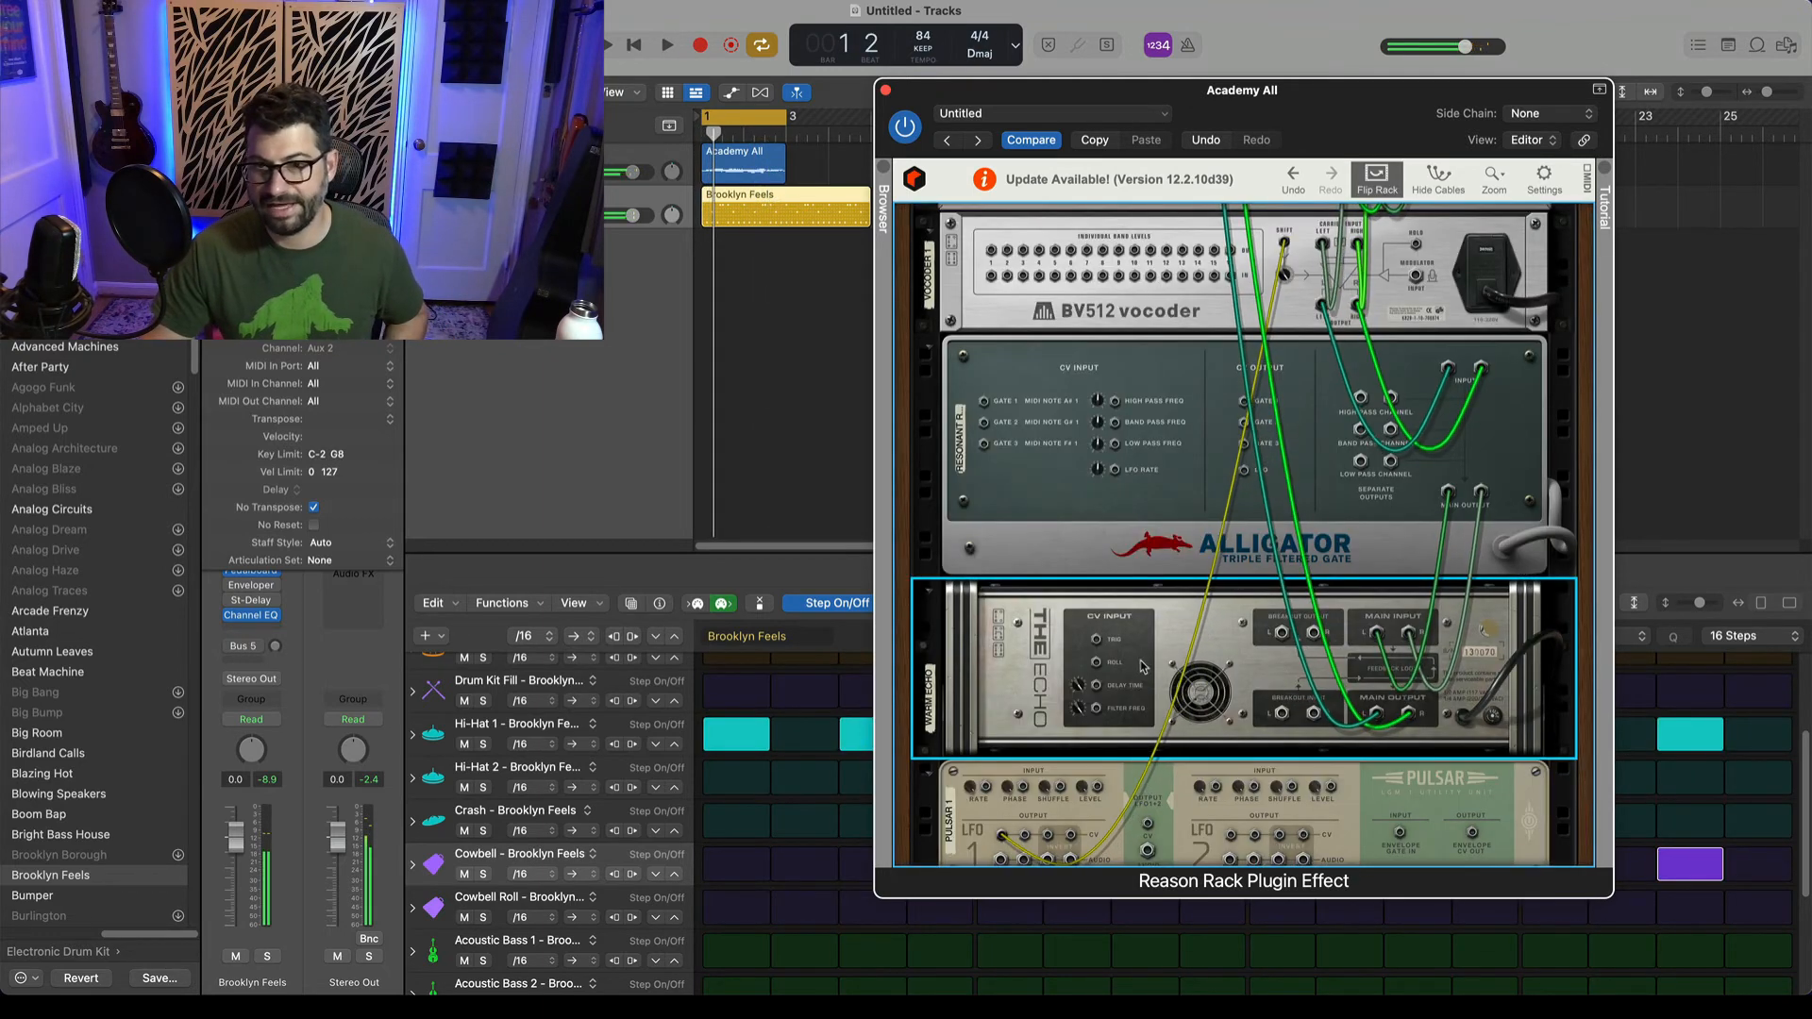
scroll(1101, 693, down, 1)
drag(1096, 664, 1083, 741)
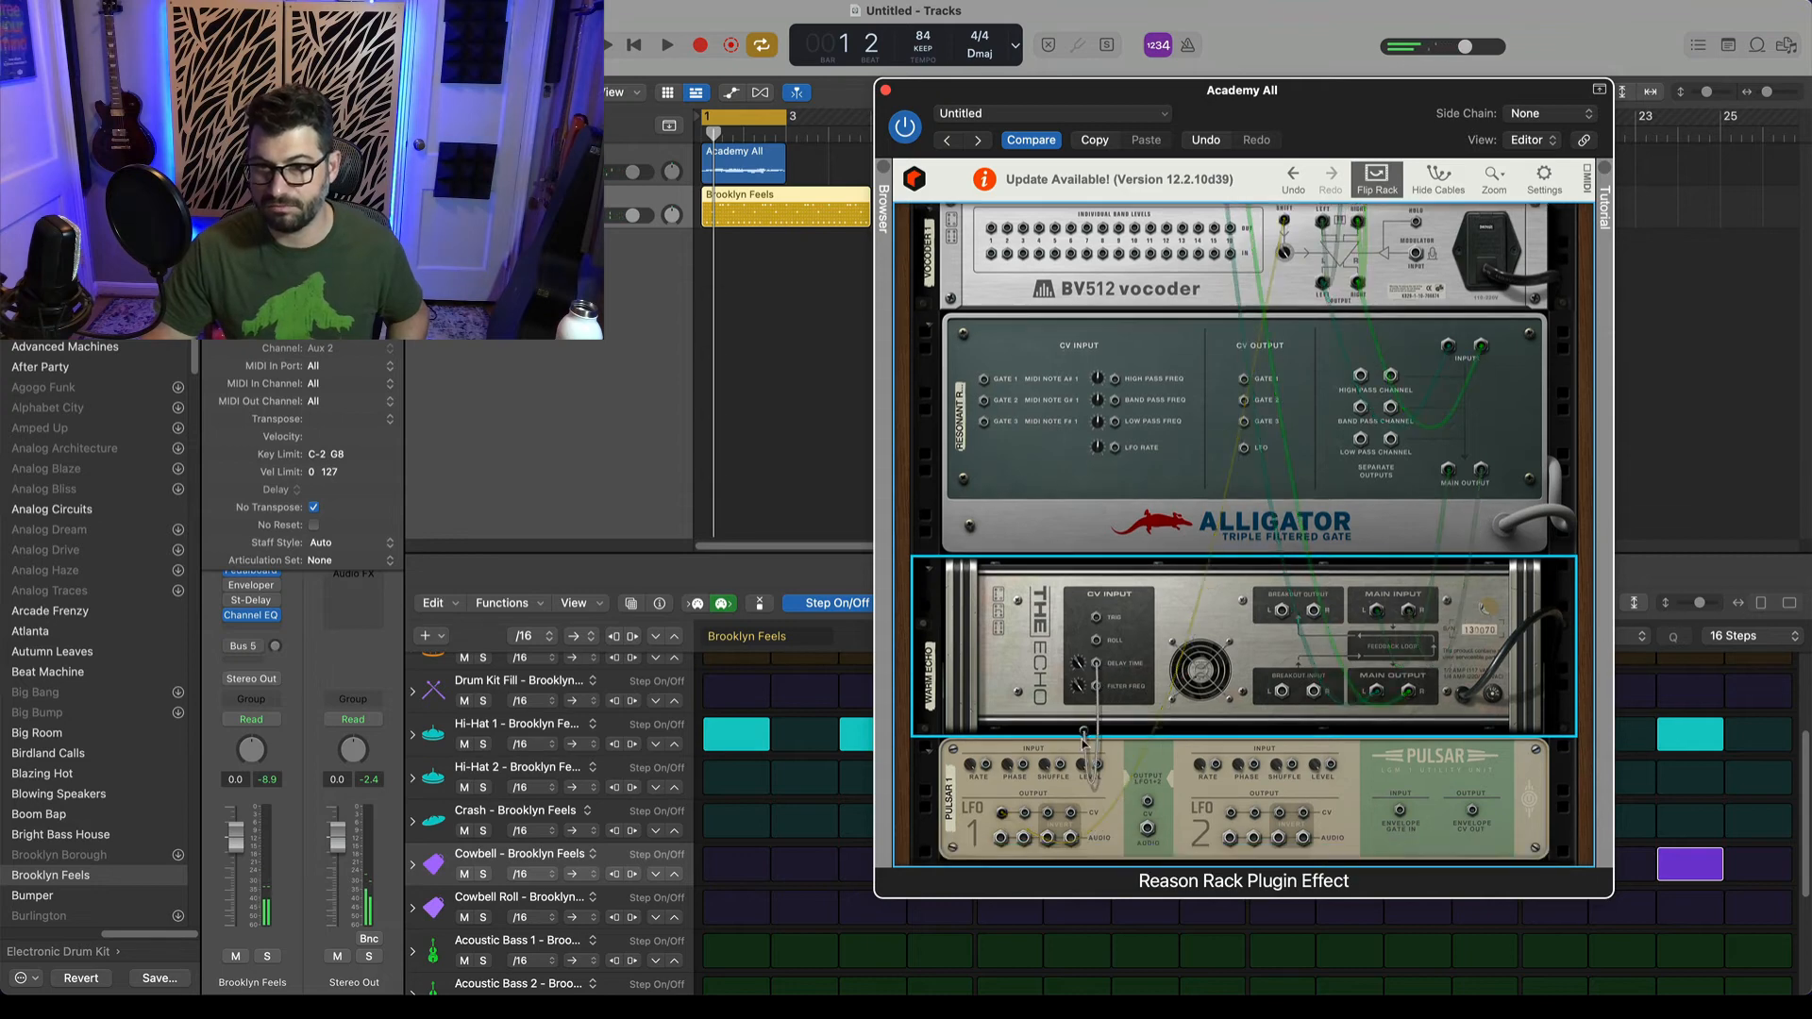
drag(1051, 812, 1048, 814)
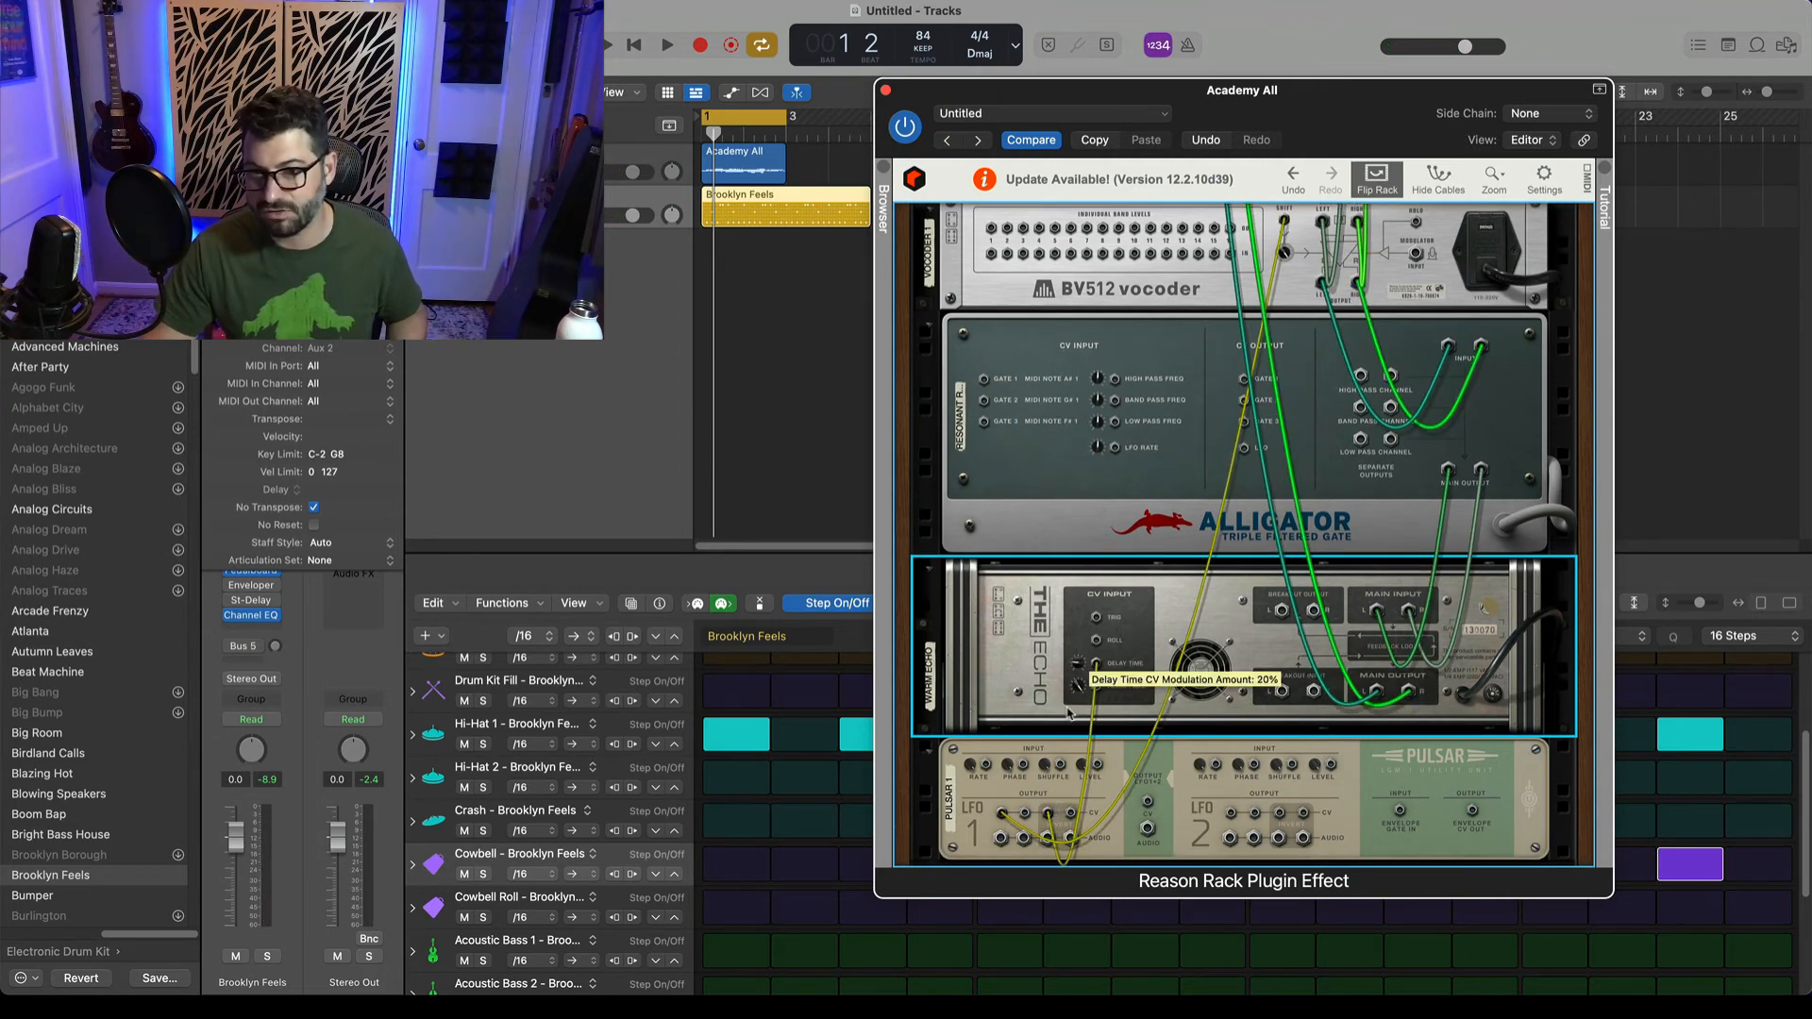
key(Tab)
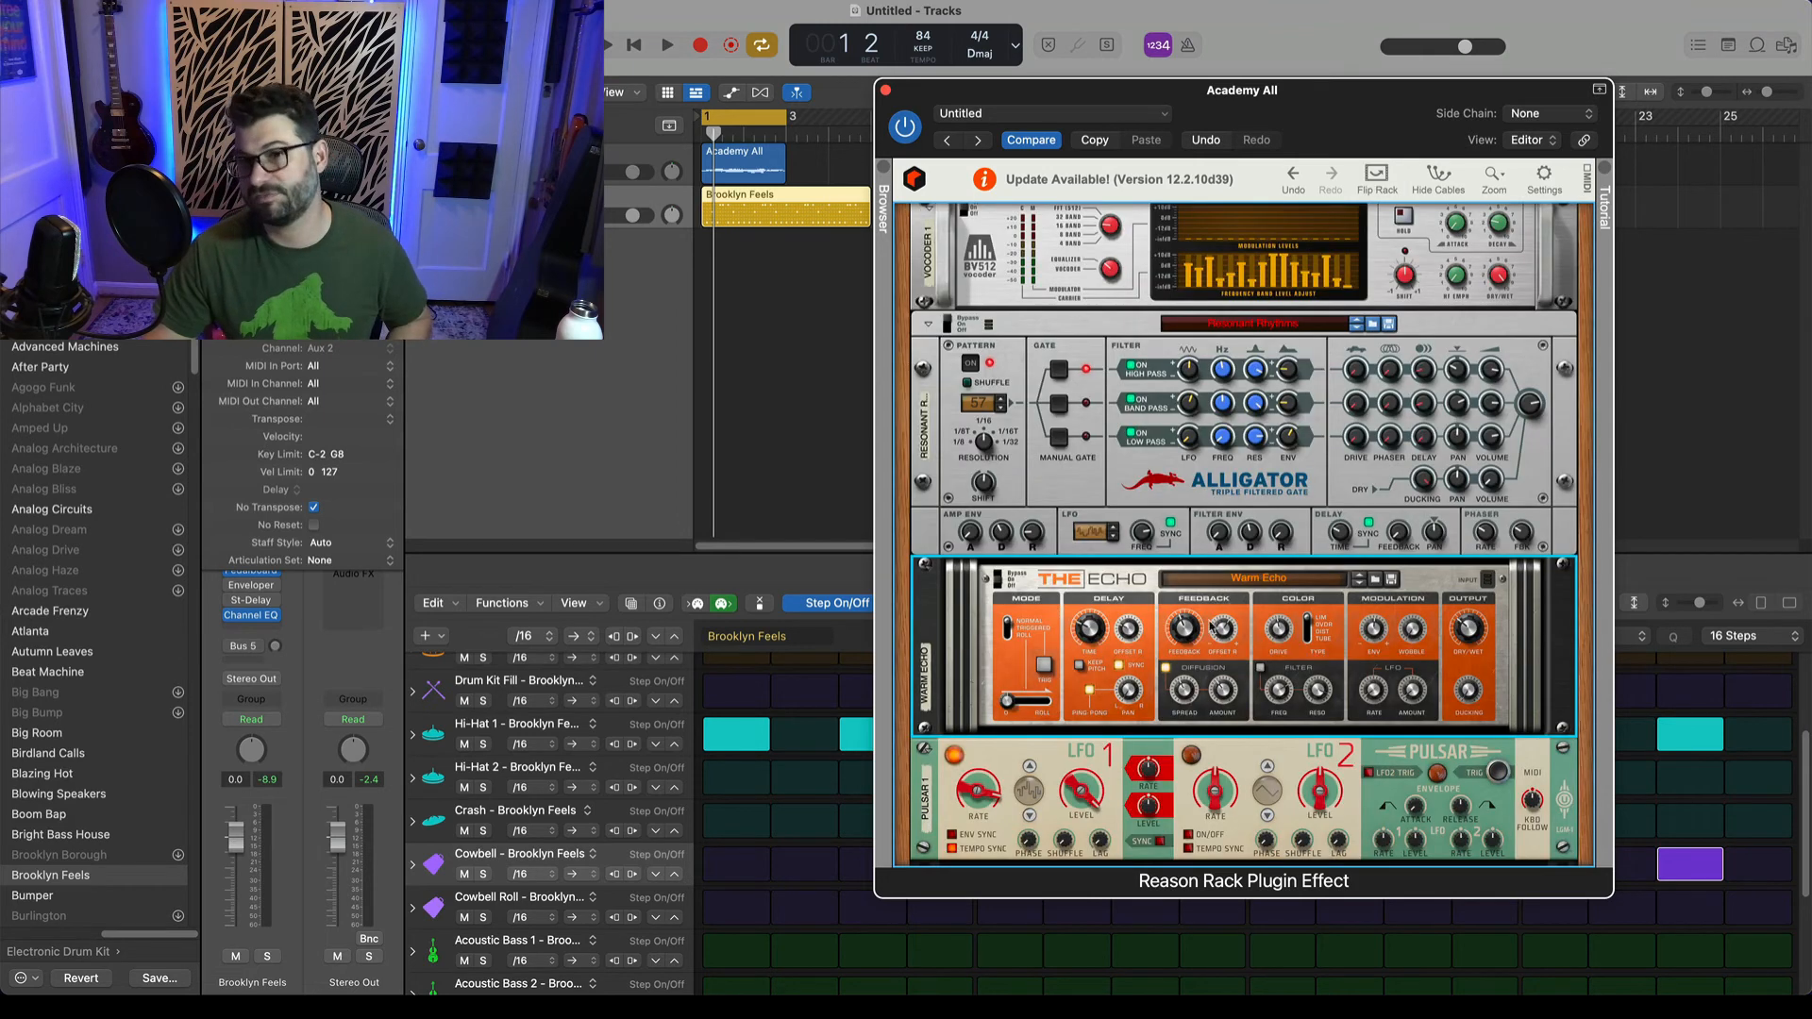
Play the loop, enable the Audiomatic, and audition its Radio, PVC and Wash presets while adjusting the Transform amount.
scroll(1215, 627, up, 10)
key(space)
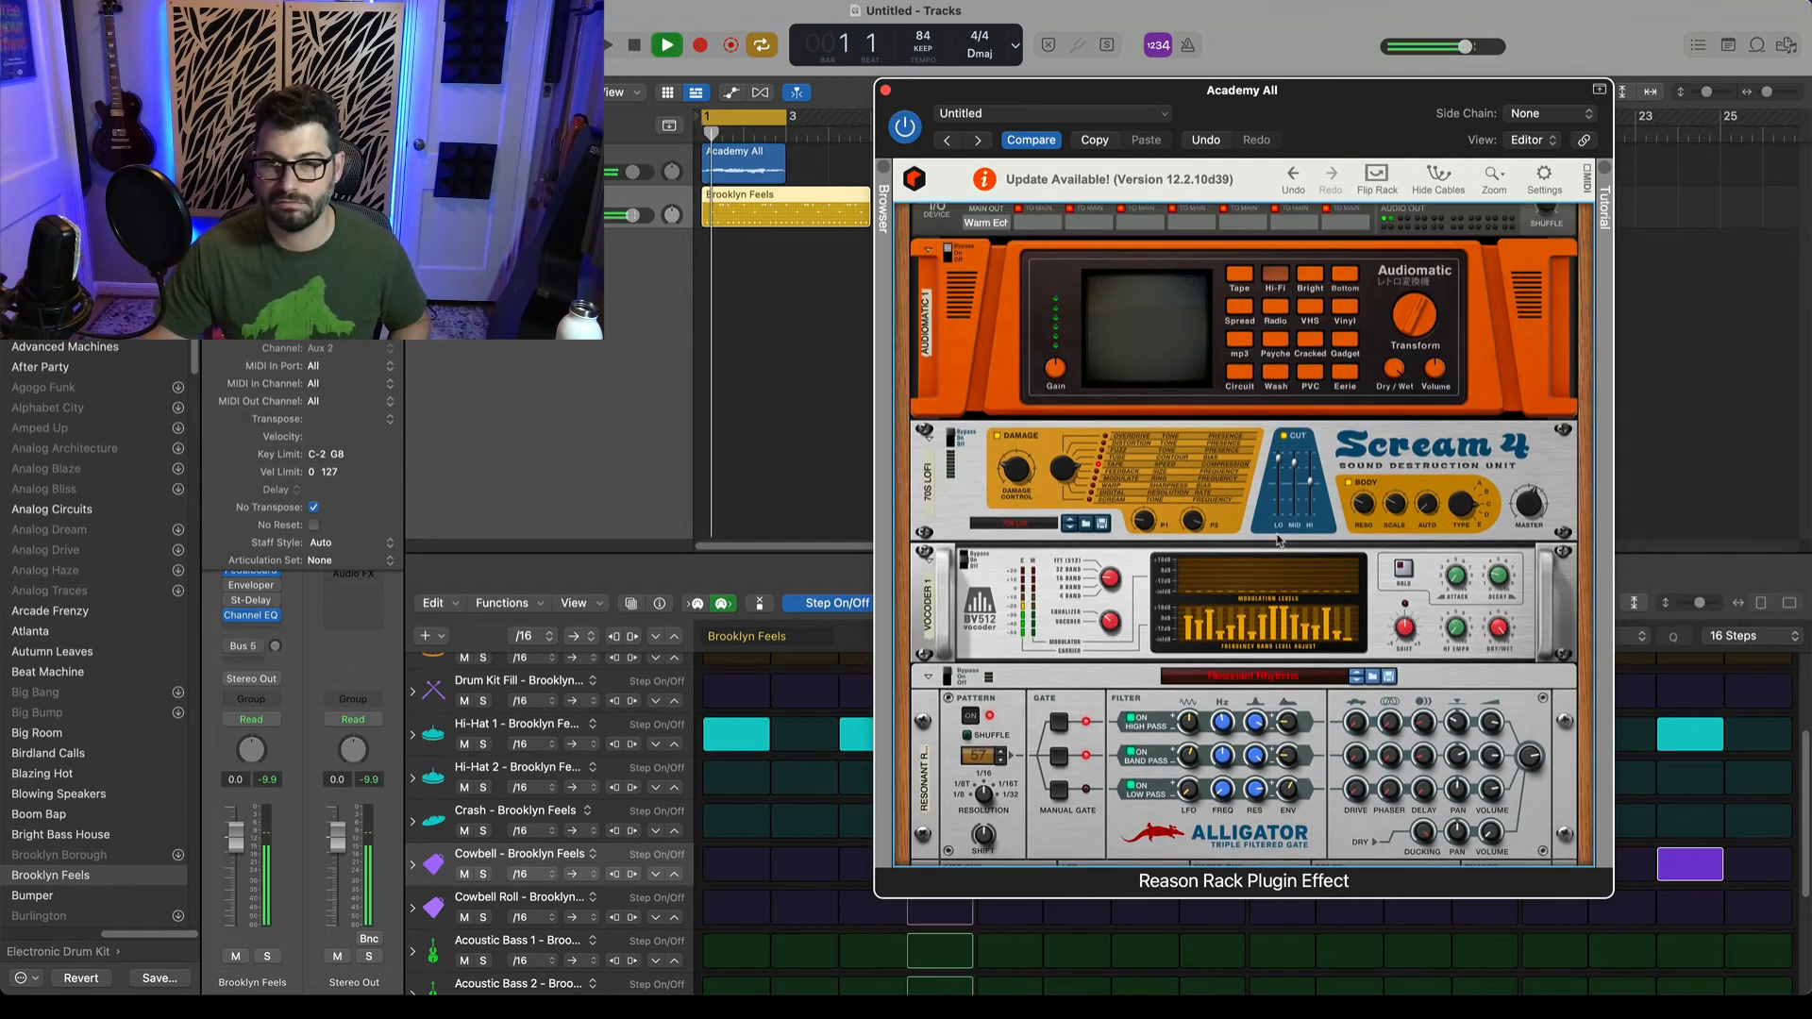
scroll(1279, 540, up, 1)
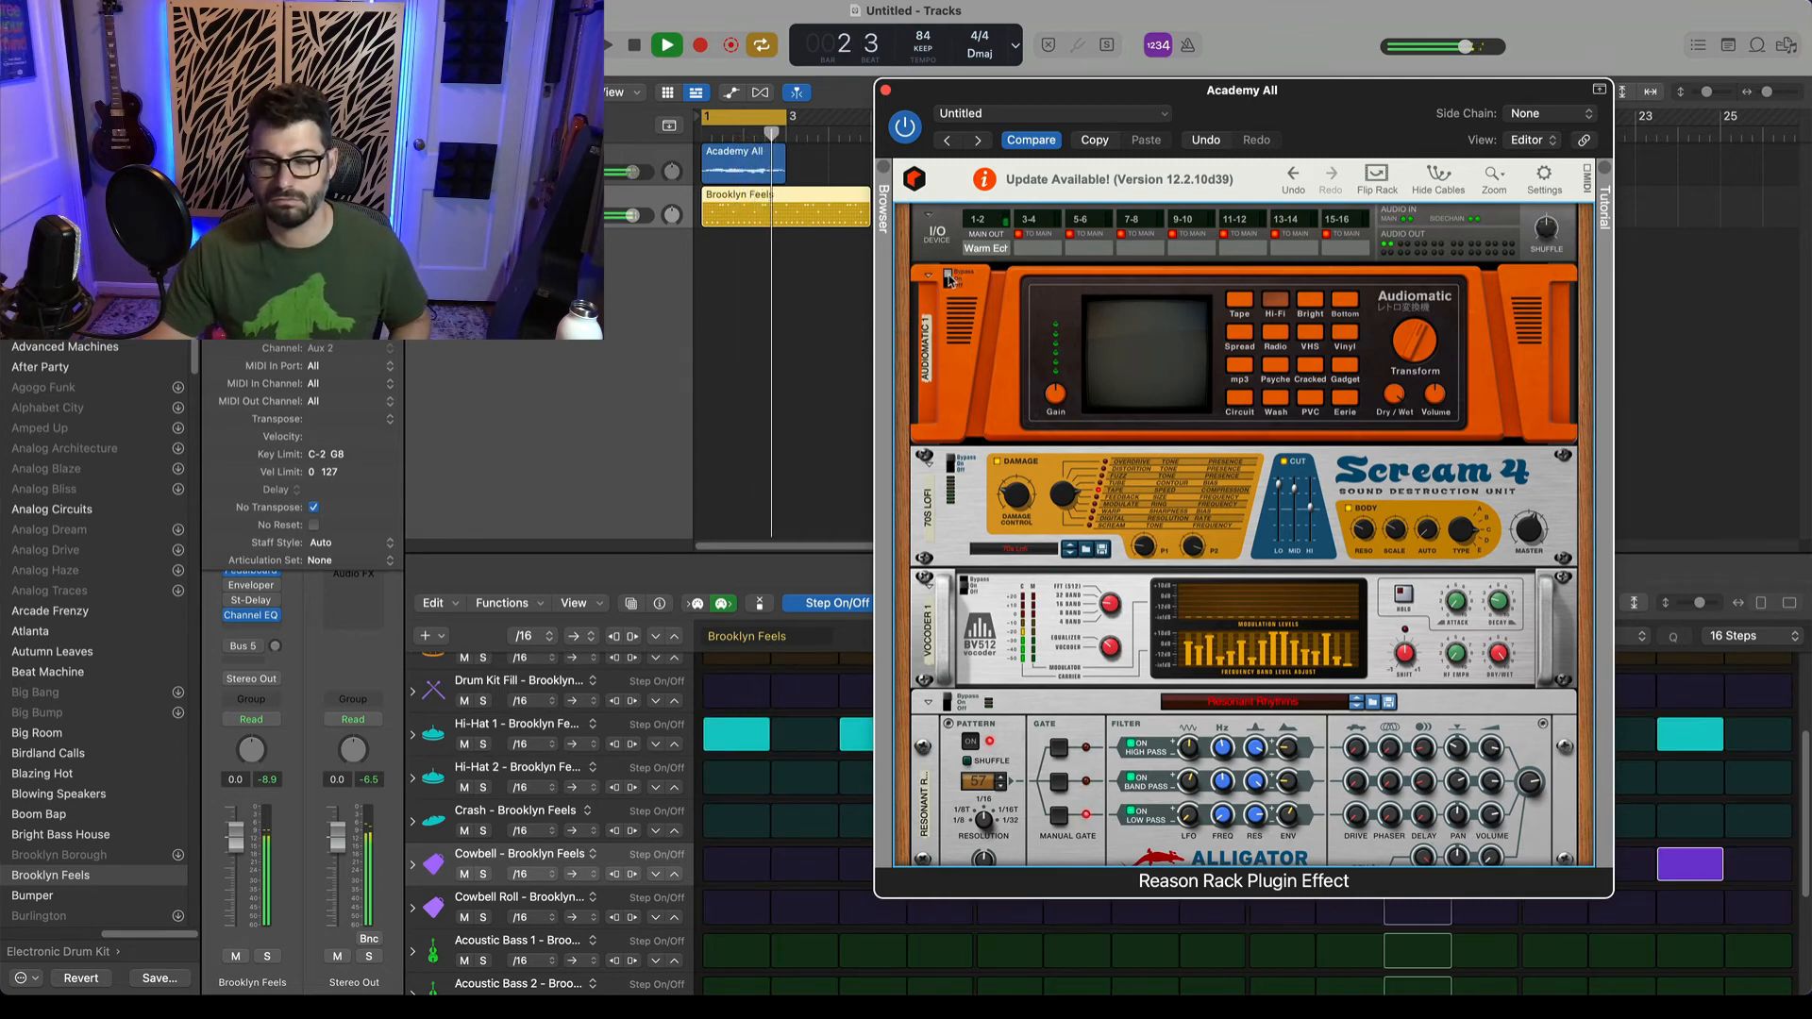
click(1239, 304)
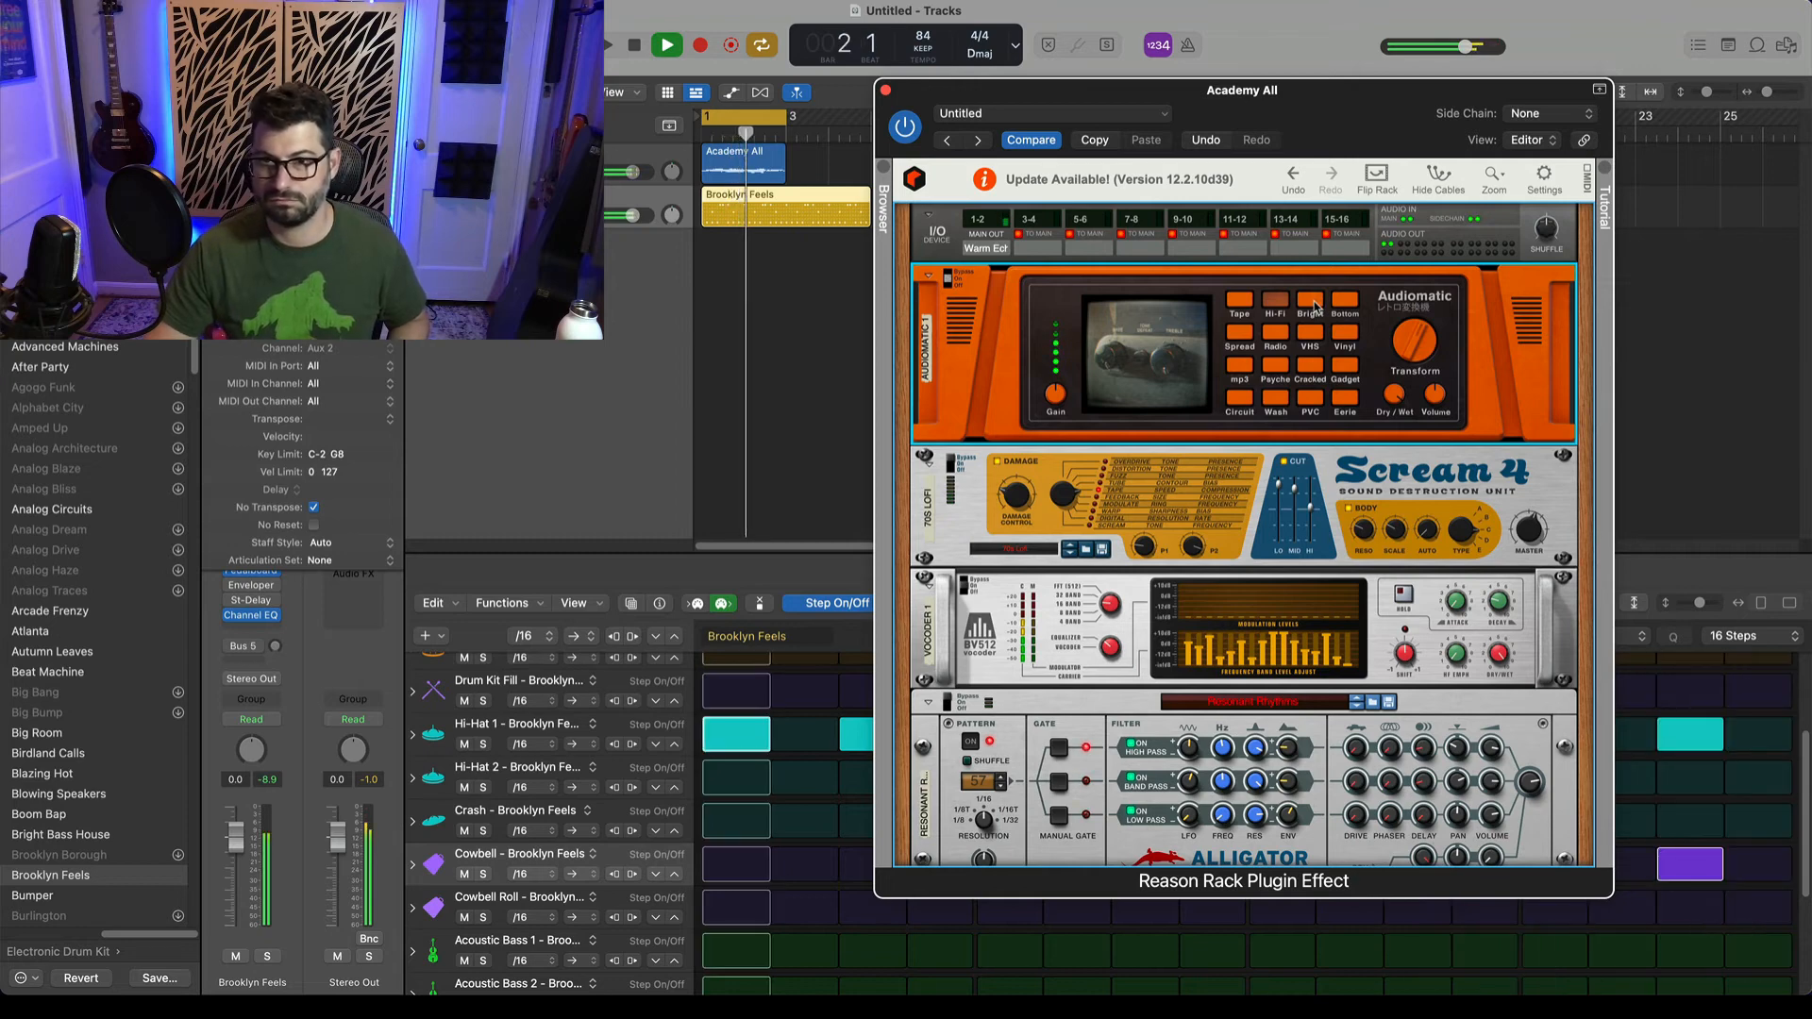
click(1275, 333)
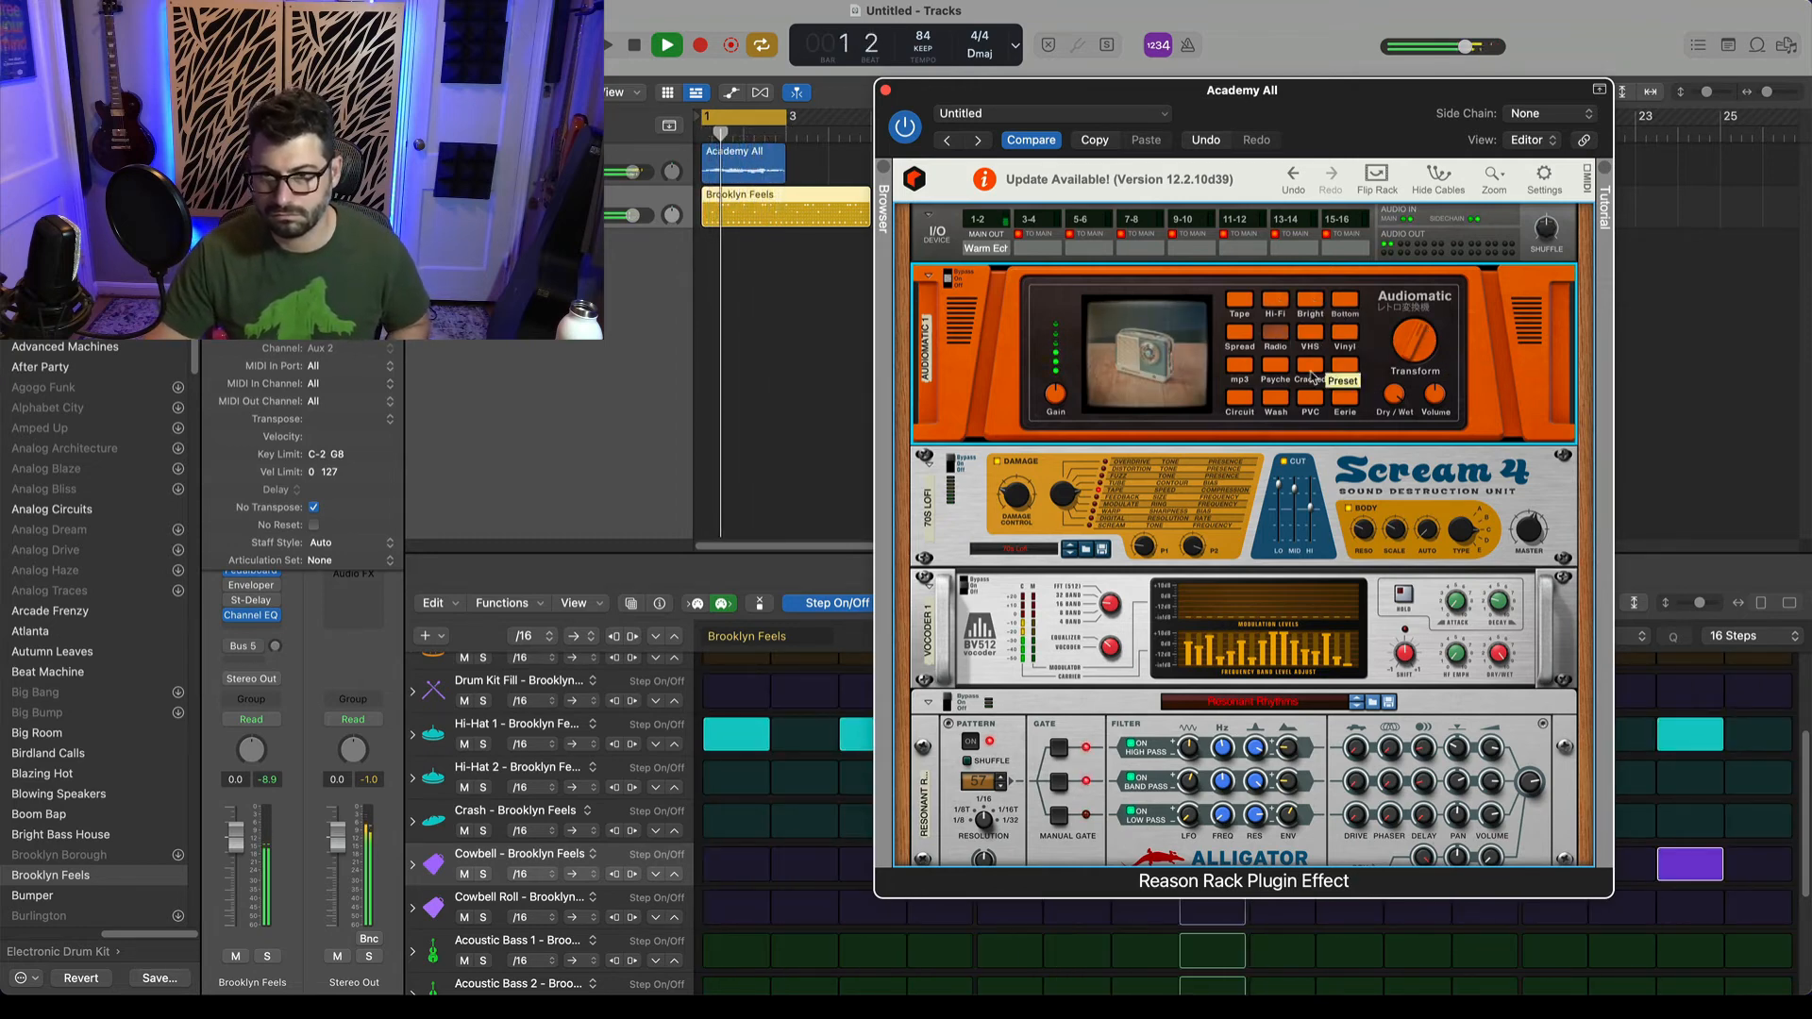
drag(1418, 333, 1408, 371)
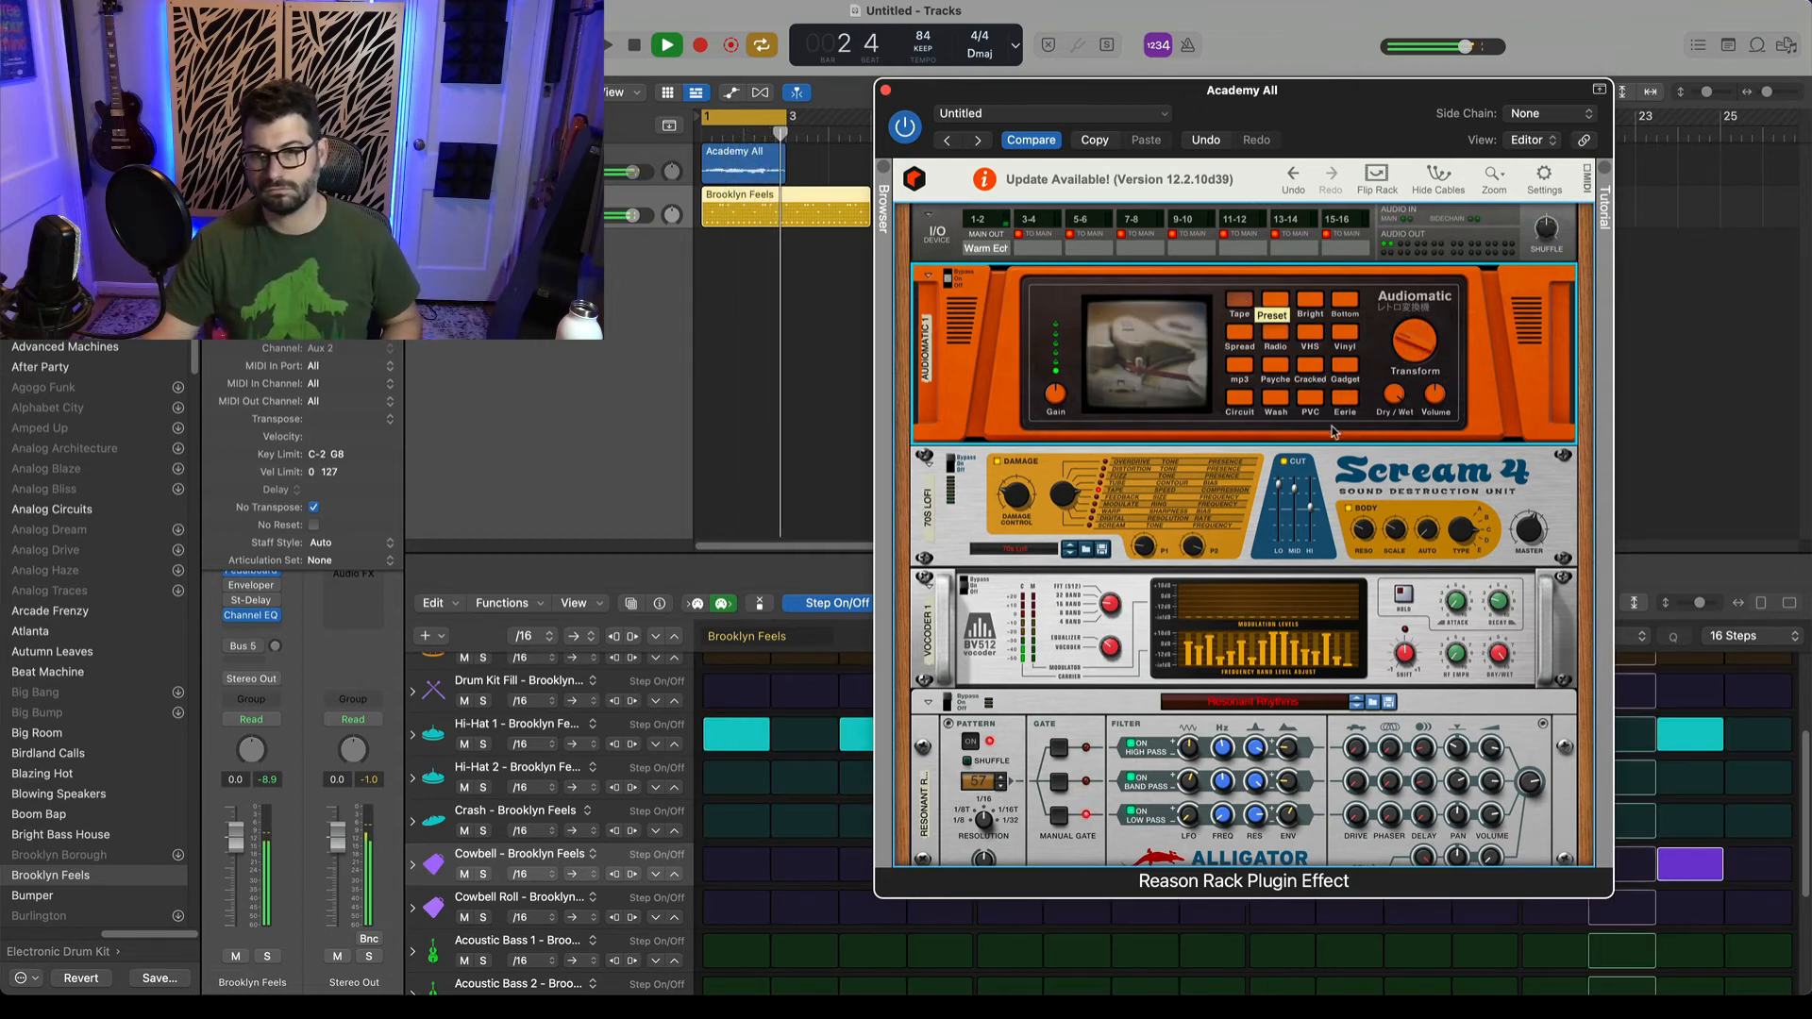
click(1310, 408)
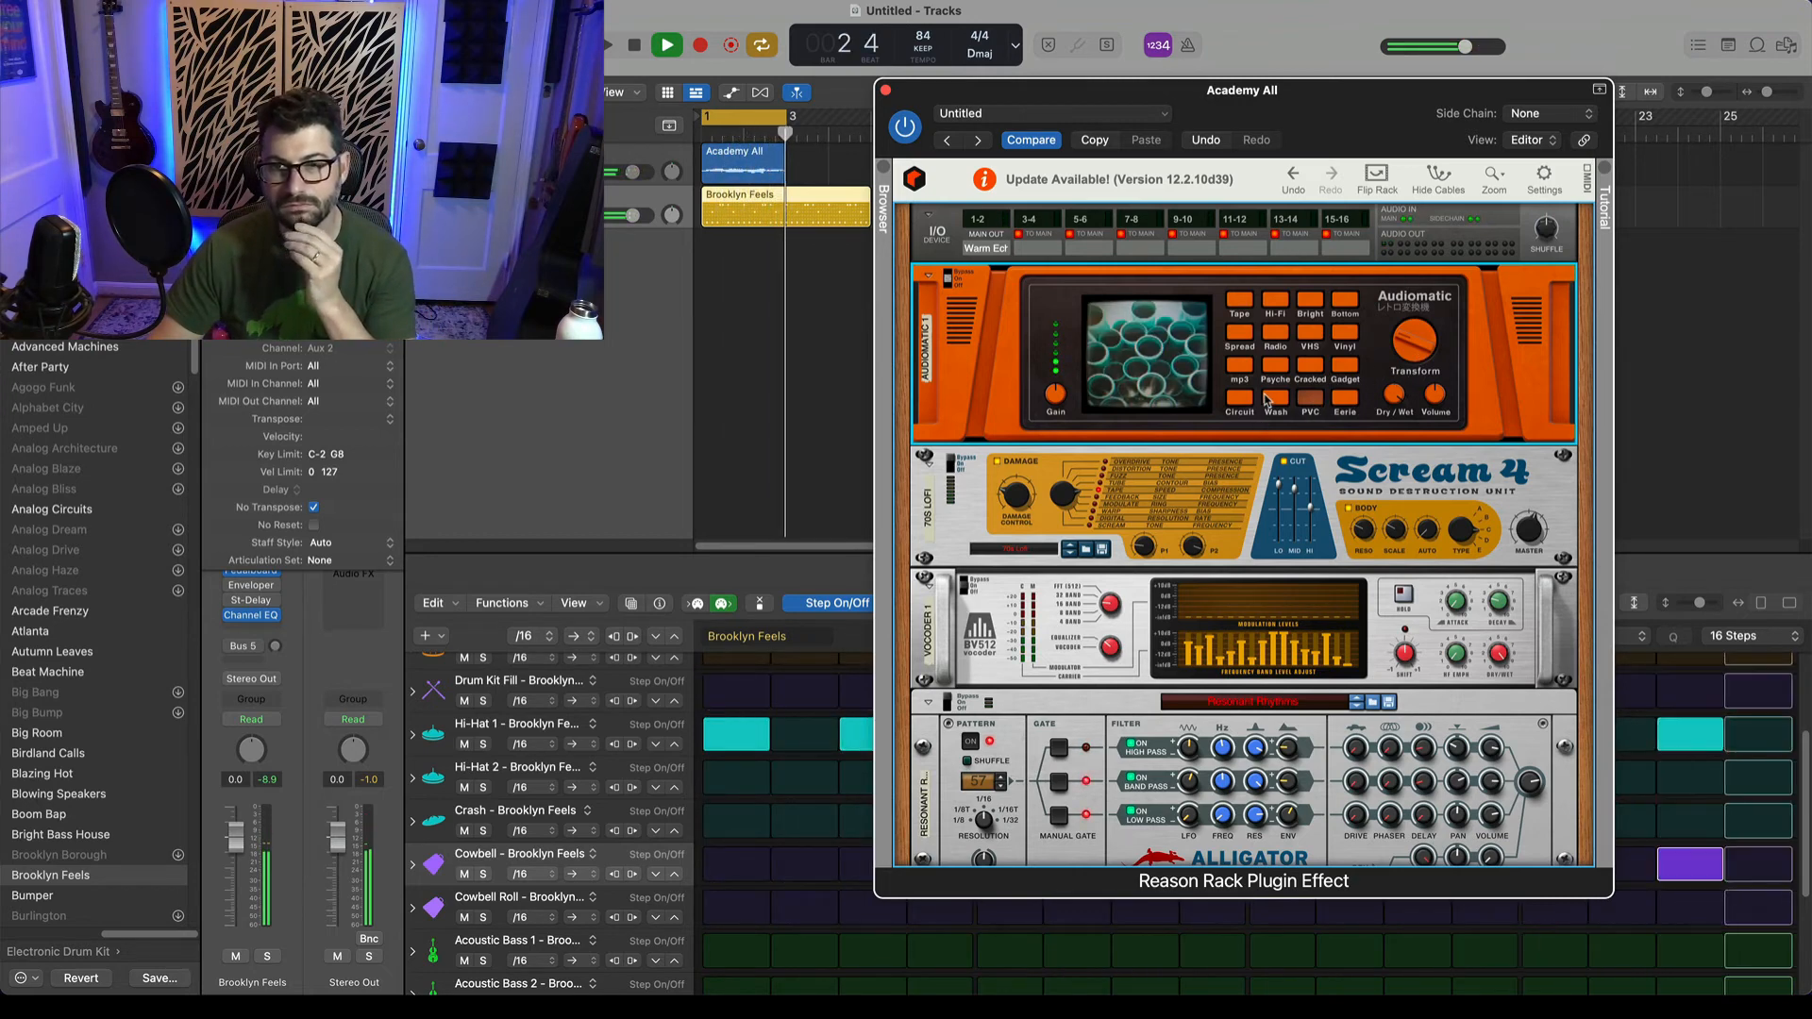
click(1286, 400)
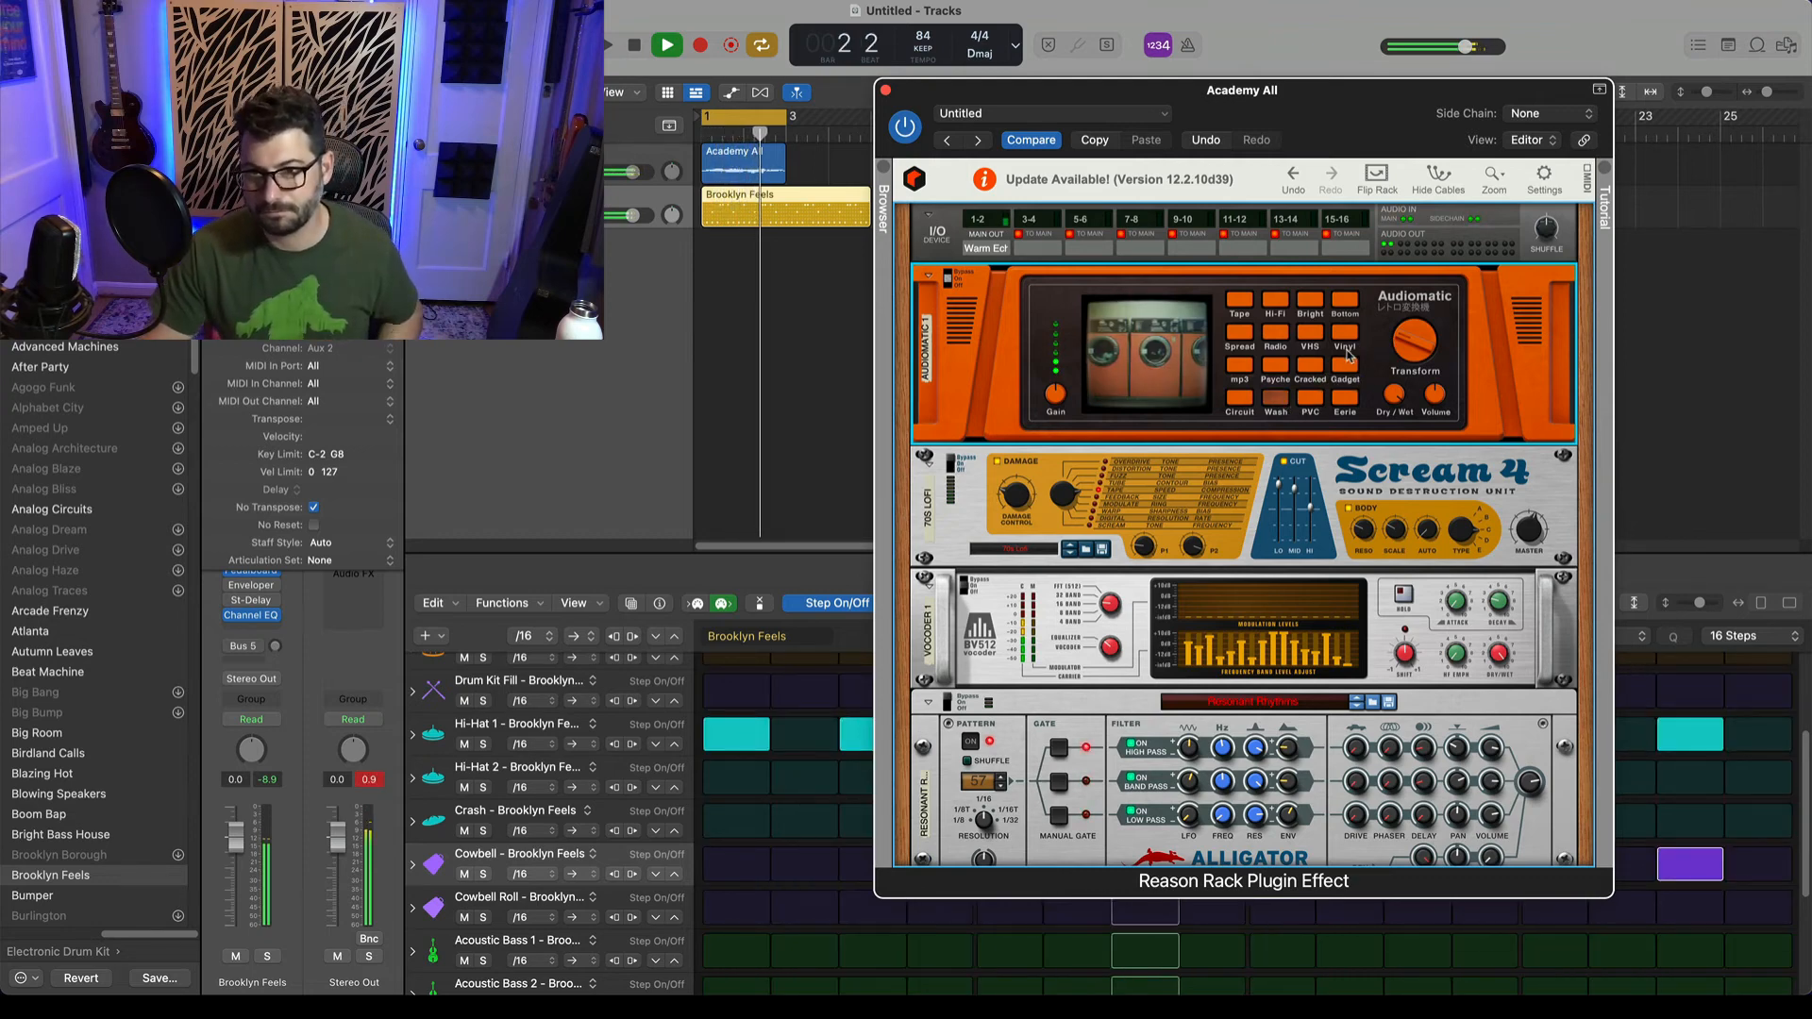
Cable the Audiomatic's Transform CV input to Pulsar's LFO 2 CV output, and enable LFO 2 with an adjusted, tempo-synced rate.
key(Tab)
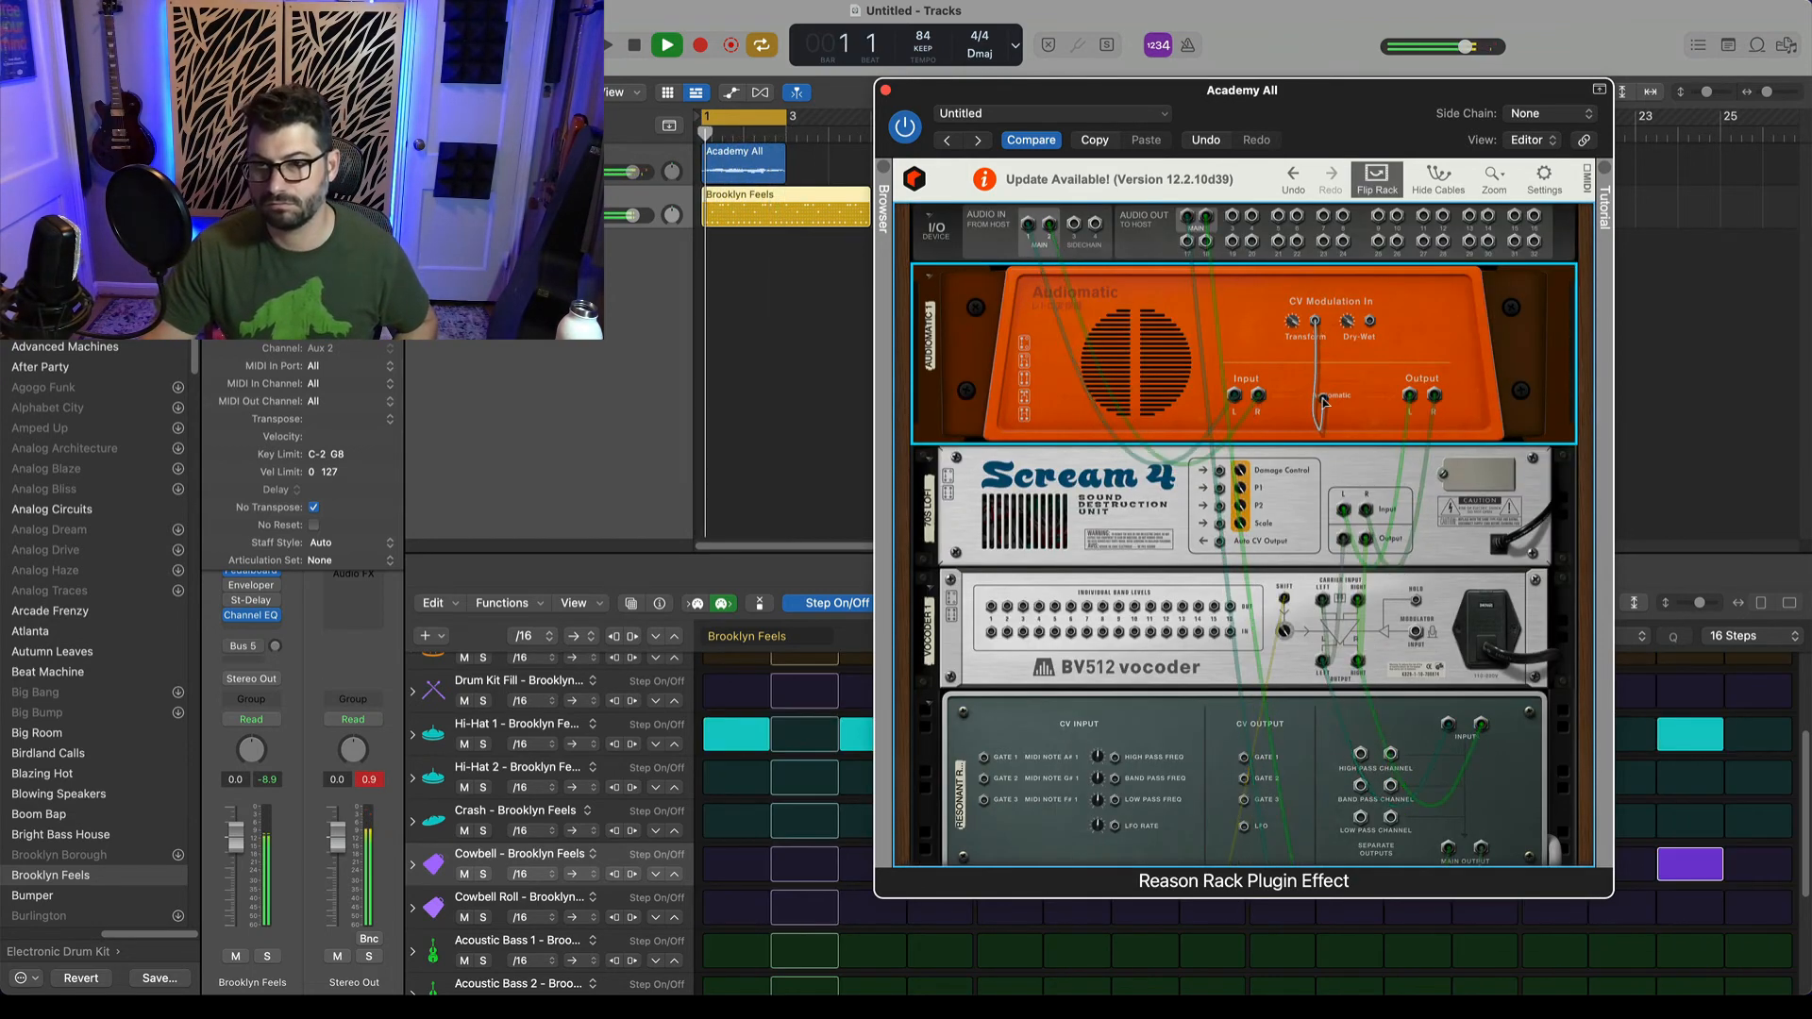
scroll(1322, 401, down, 5)
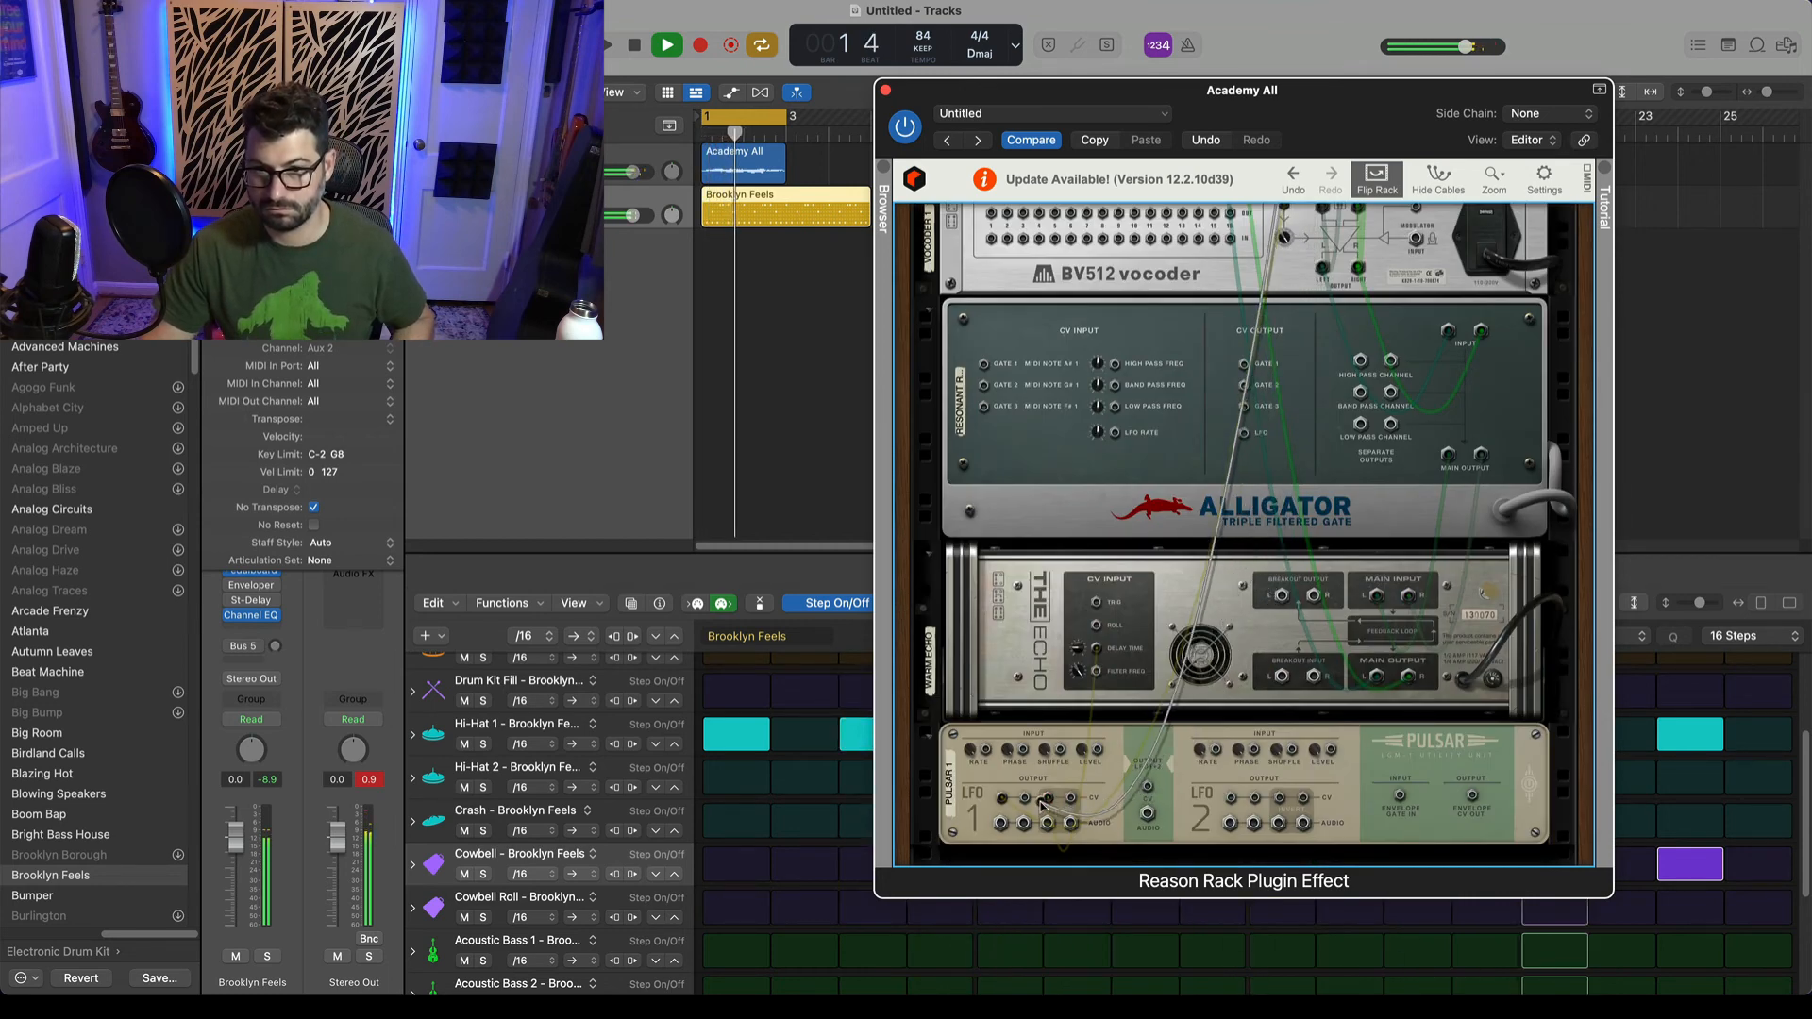
drag(1042, 803, 1227, 805)
key(Tab)
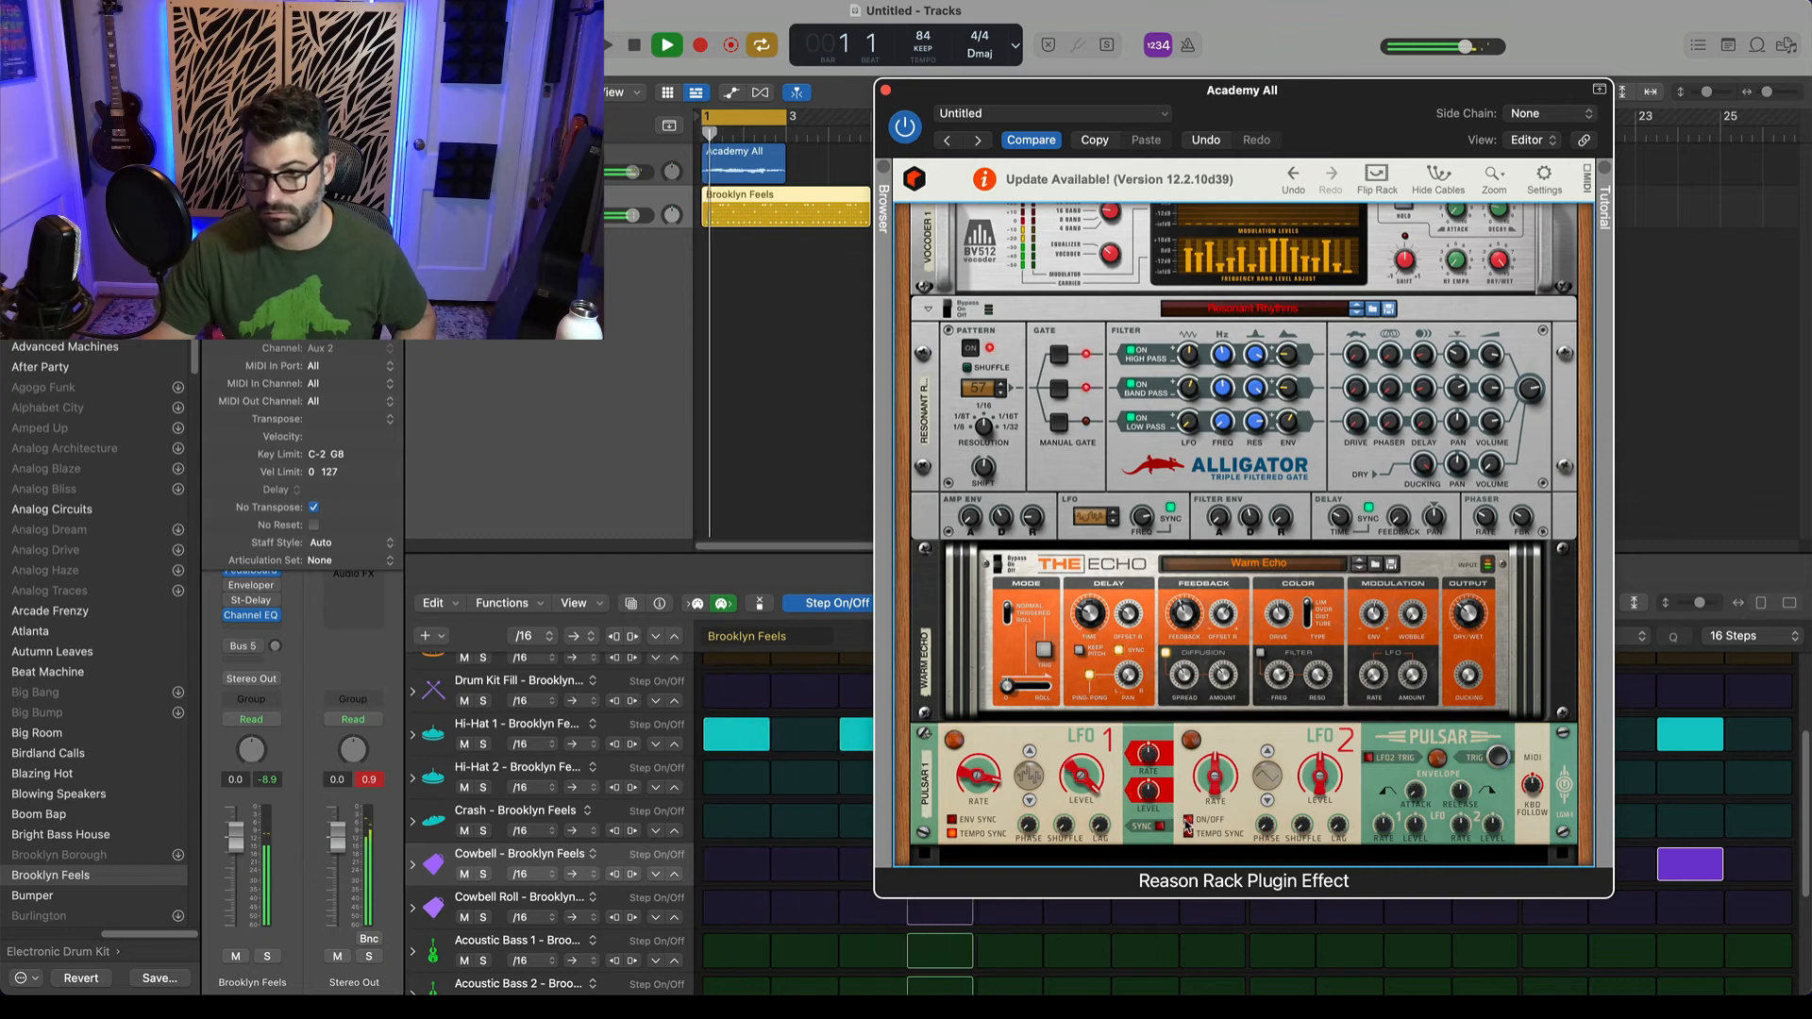
click(1206, 784)
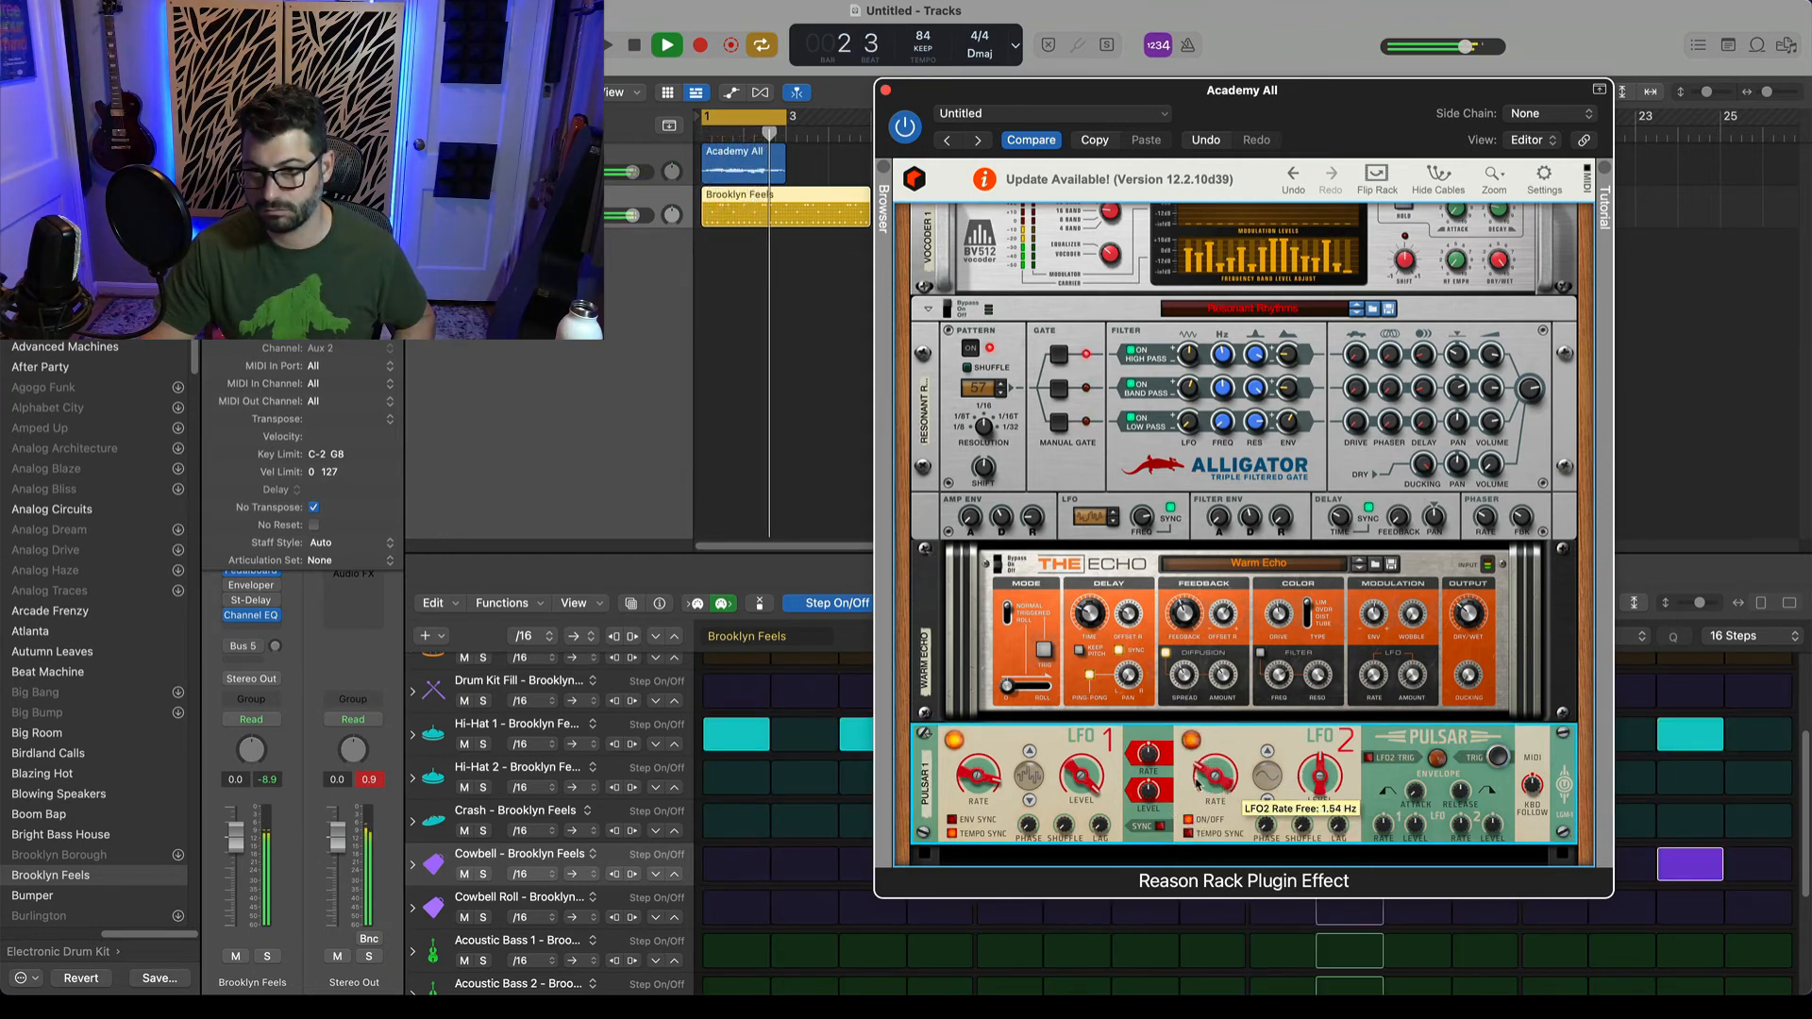
click(1190, 834)
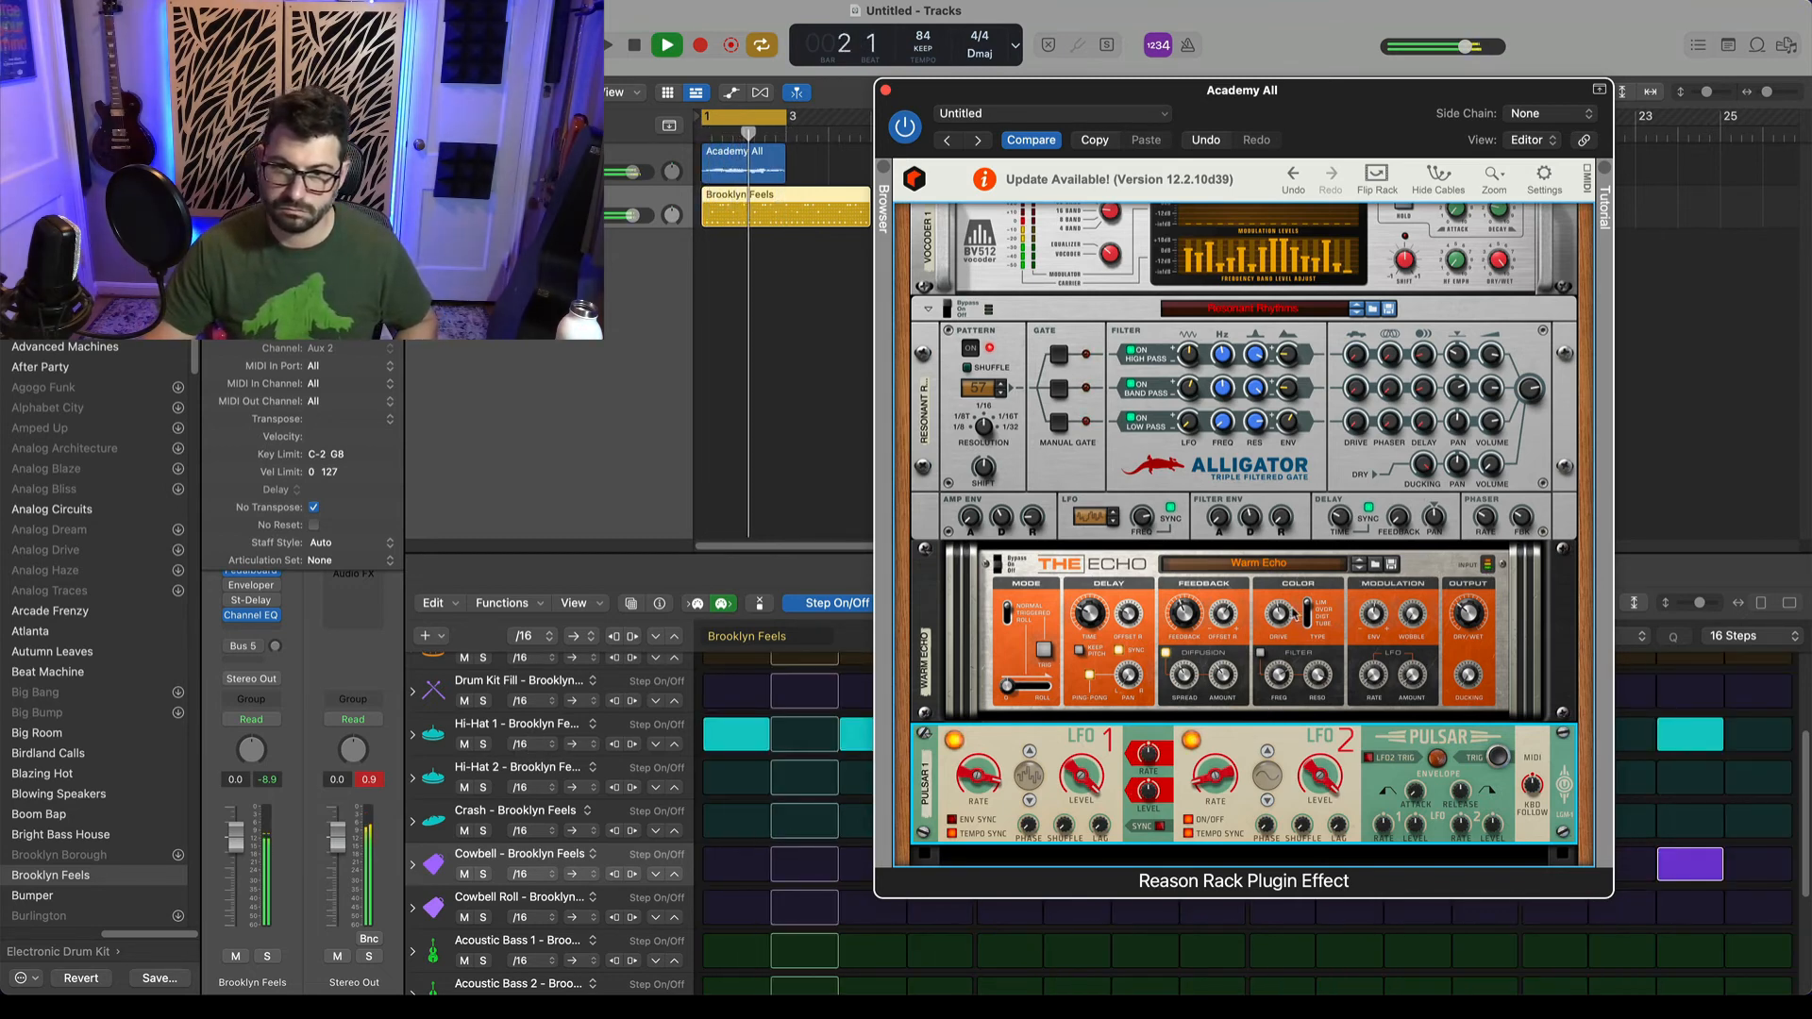
Switch the Audiomatic to its Cracked preset, turn down its output volume, and stop playback.
scroll(1294, 614, up, 10)
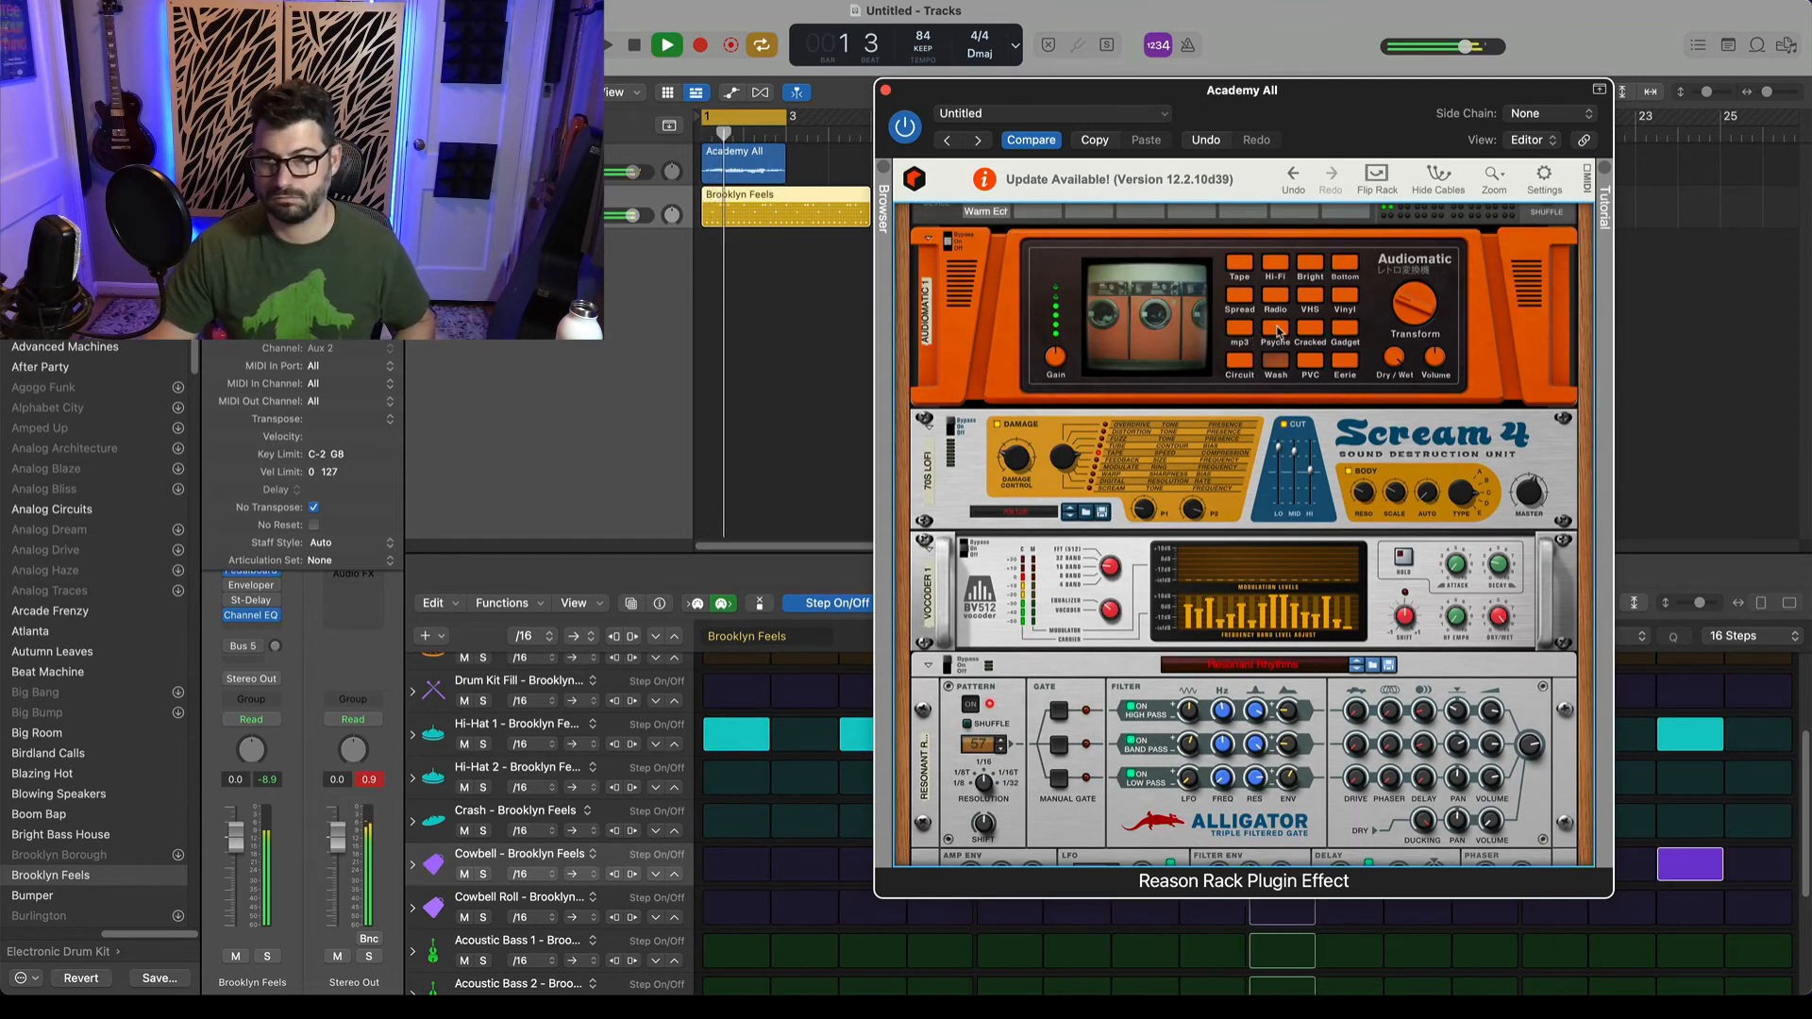
click(1310, 330)
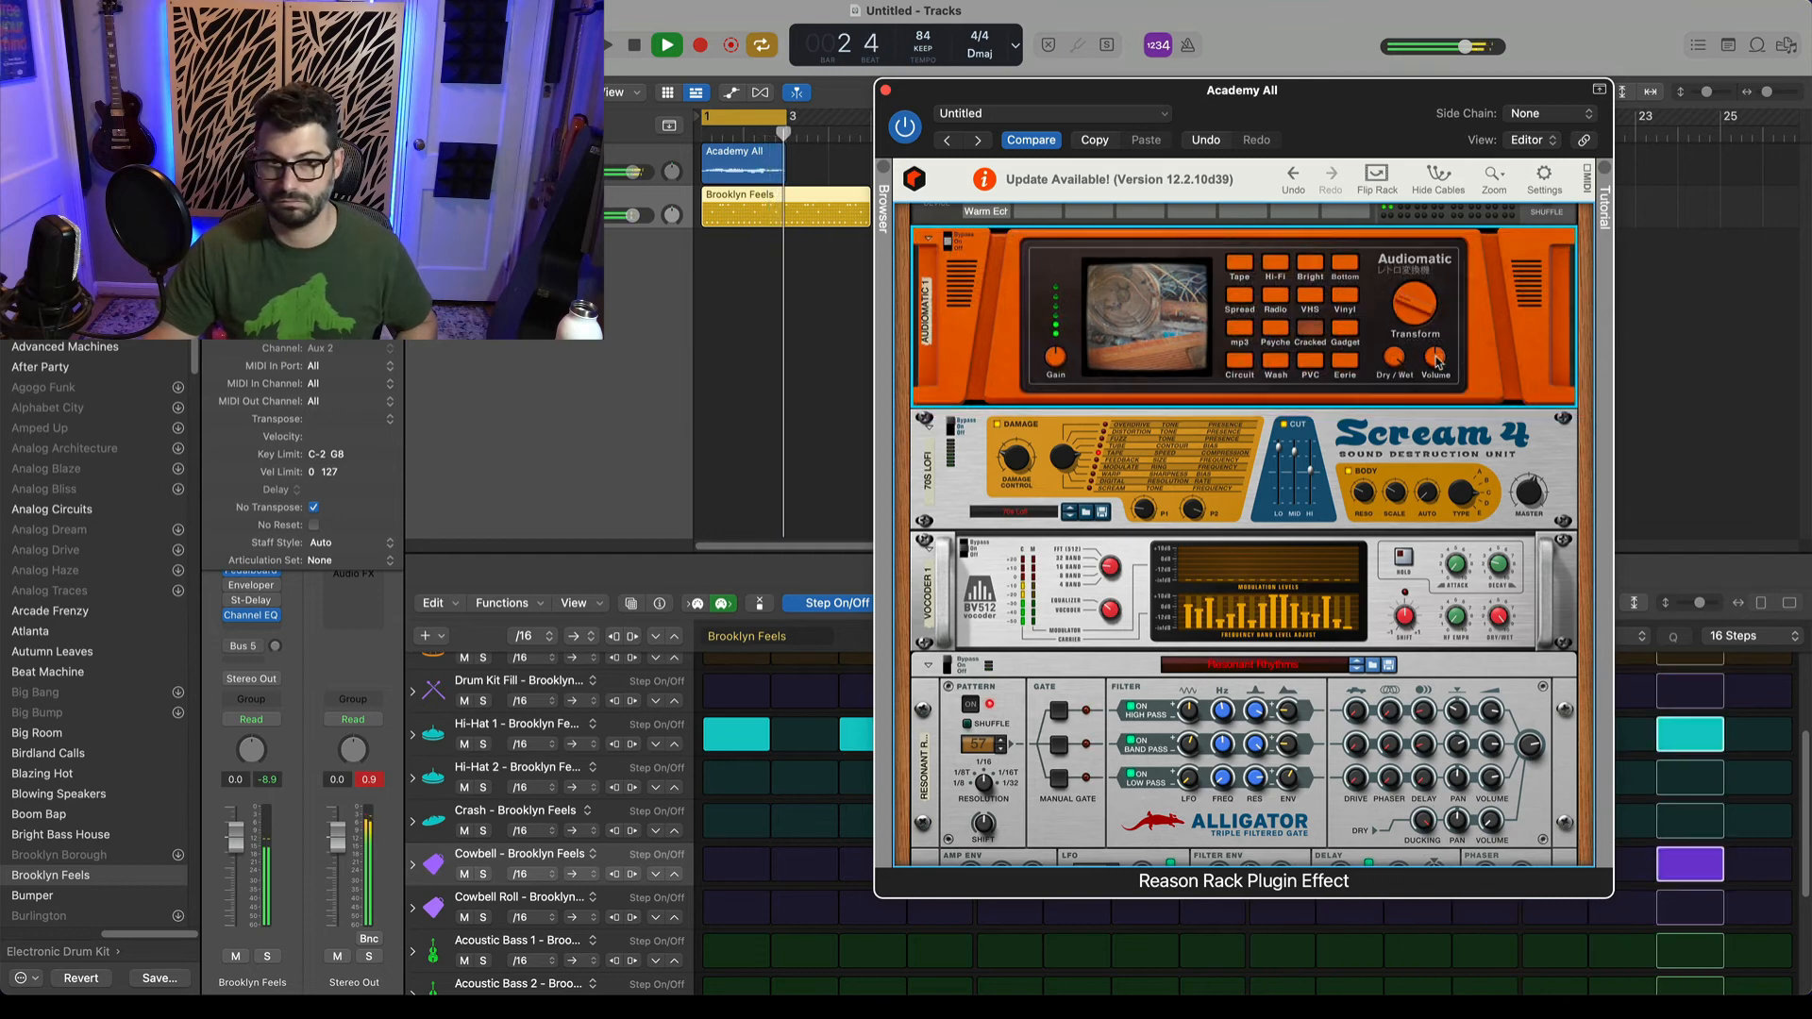
drag(1437, 356, 1427, 381)
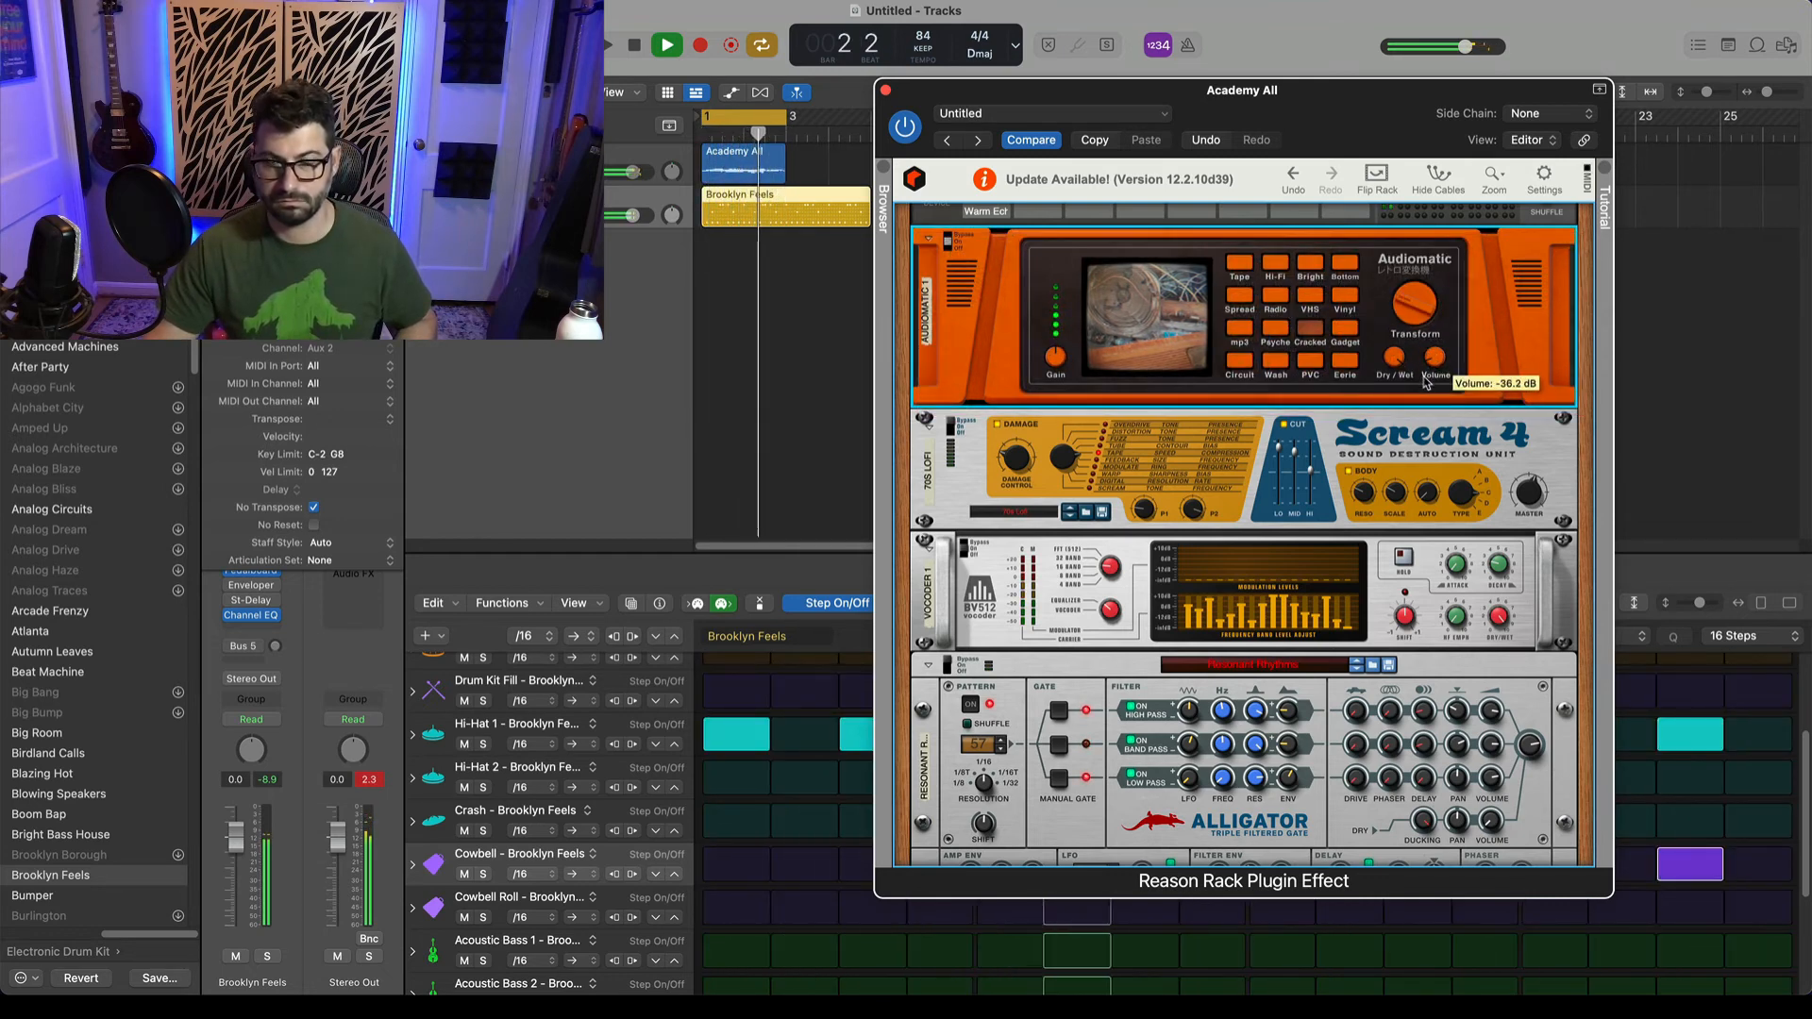
key(space)
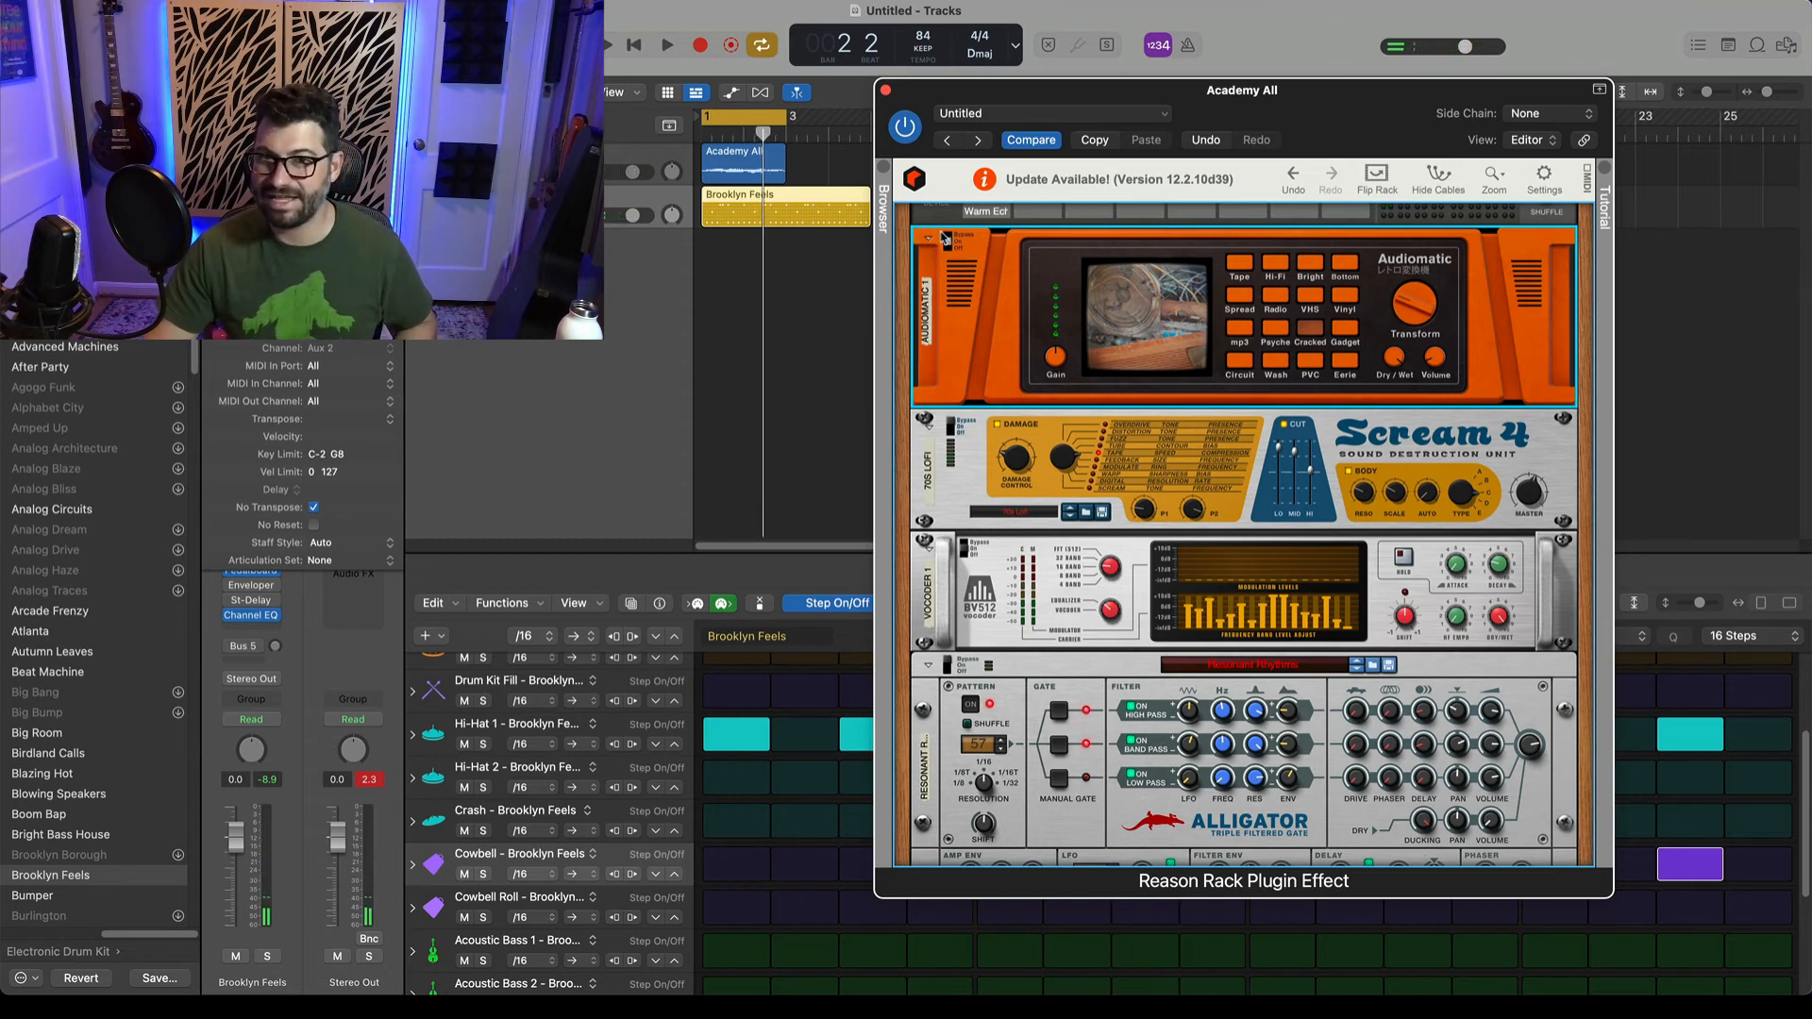
Bypass the BV512 vocoder and The Echo, and enable the Alligator filtered gate.
scroll(953, 271, up, 2)
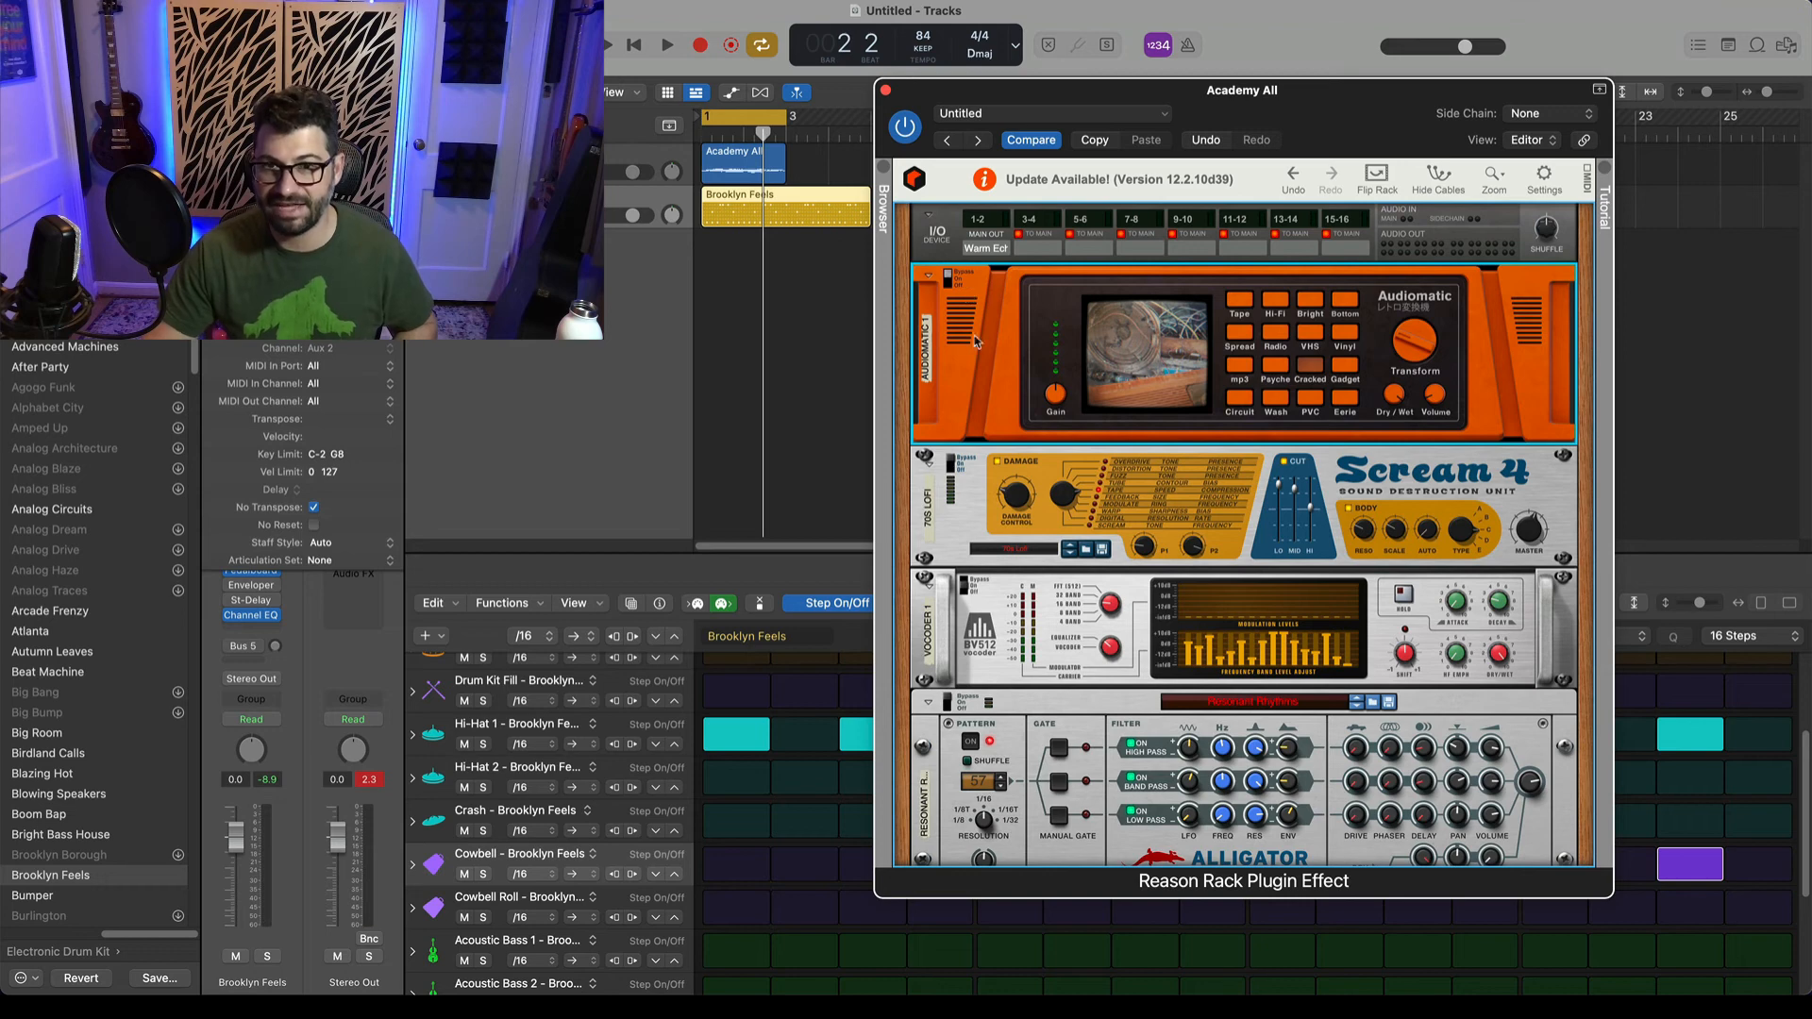
click(963, 587)
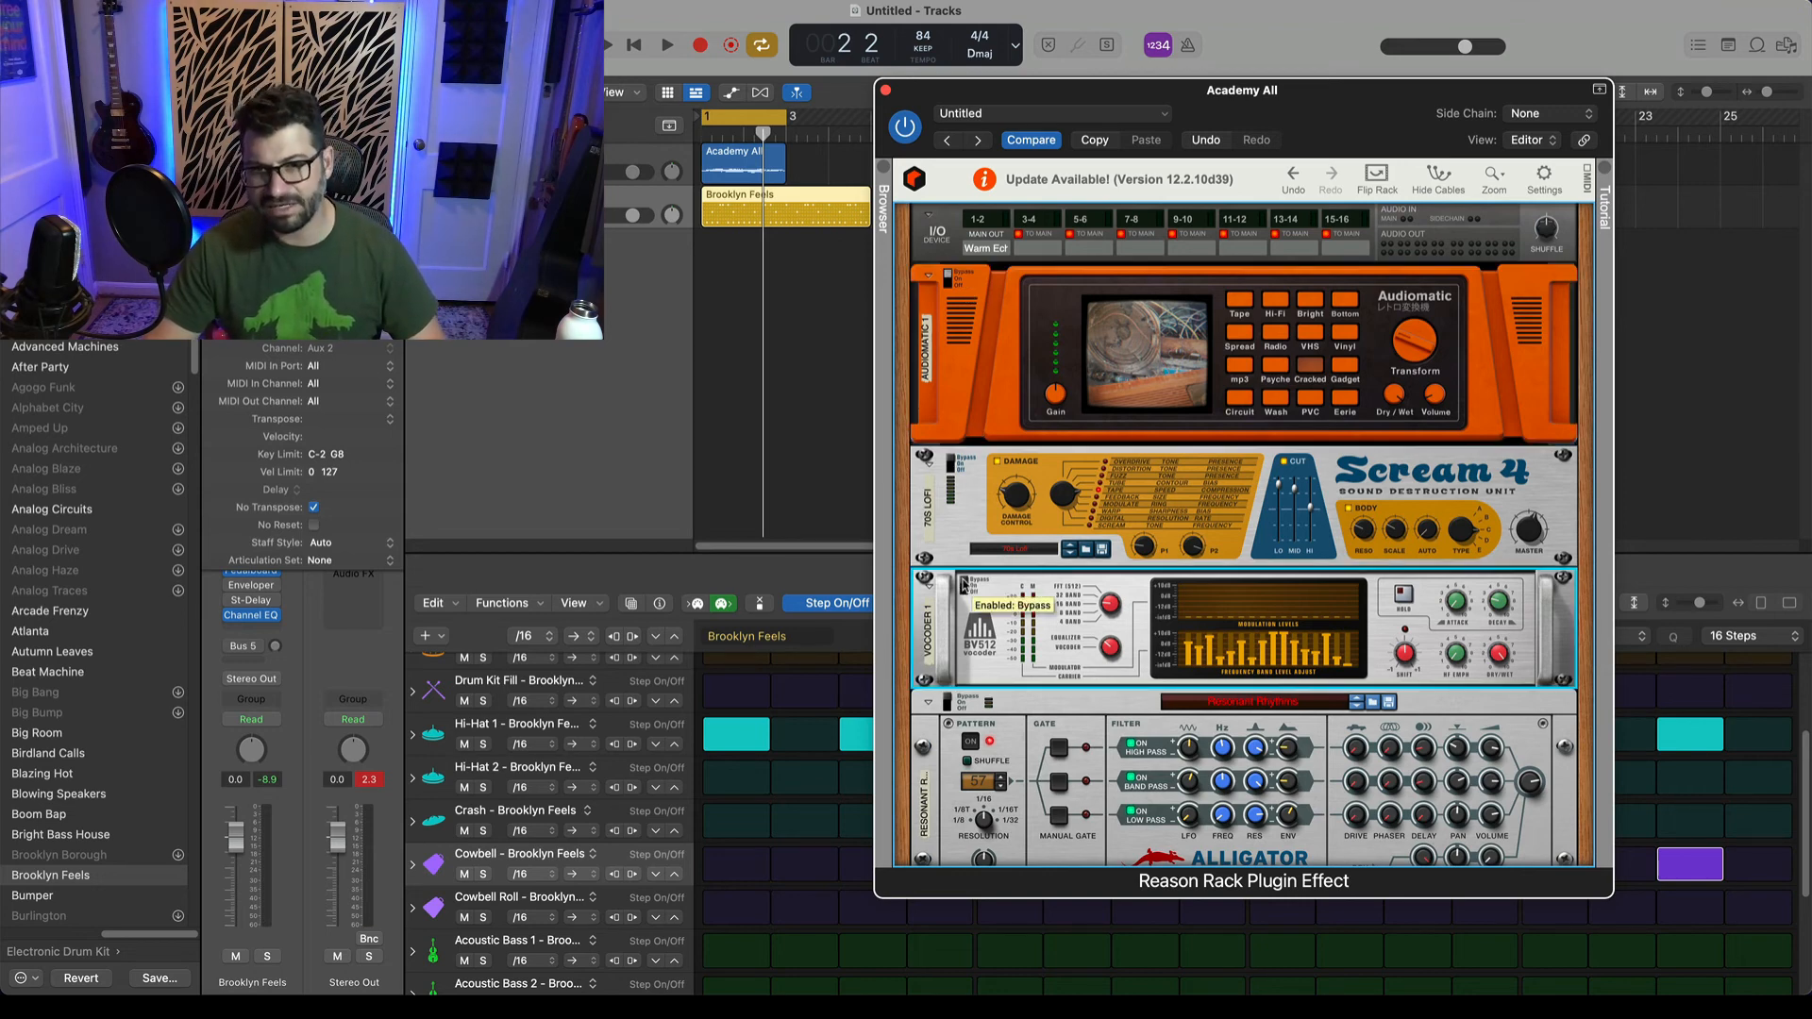
scroll(963, 599, down, 5)
scroll(1010, 755, down, 1)
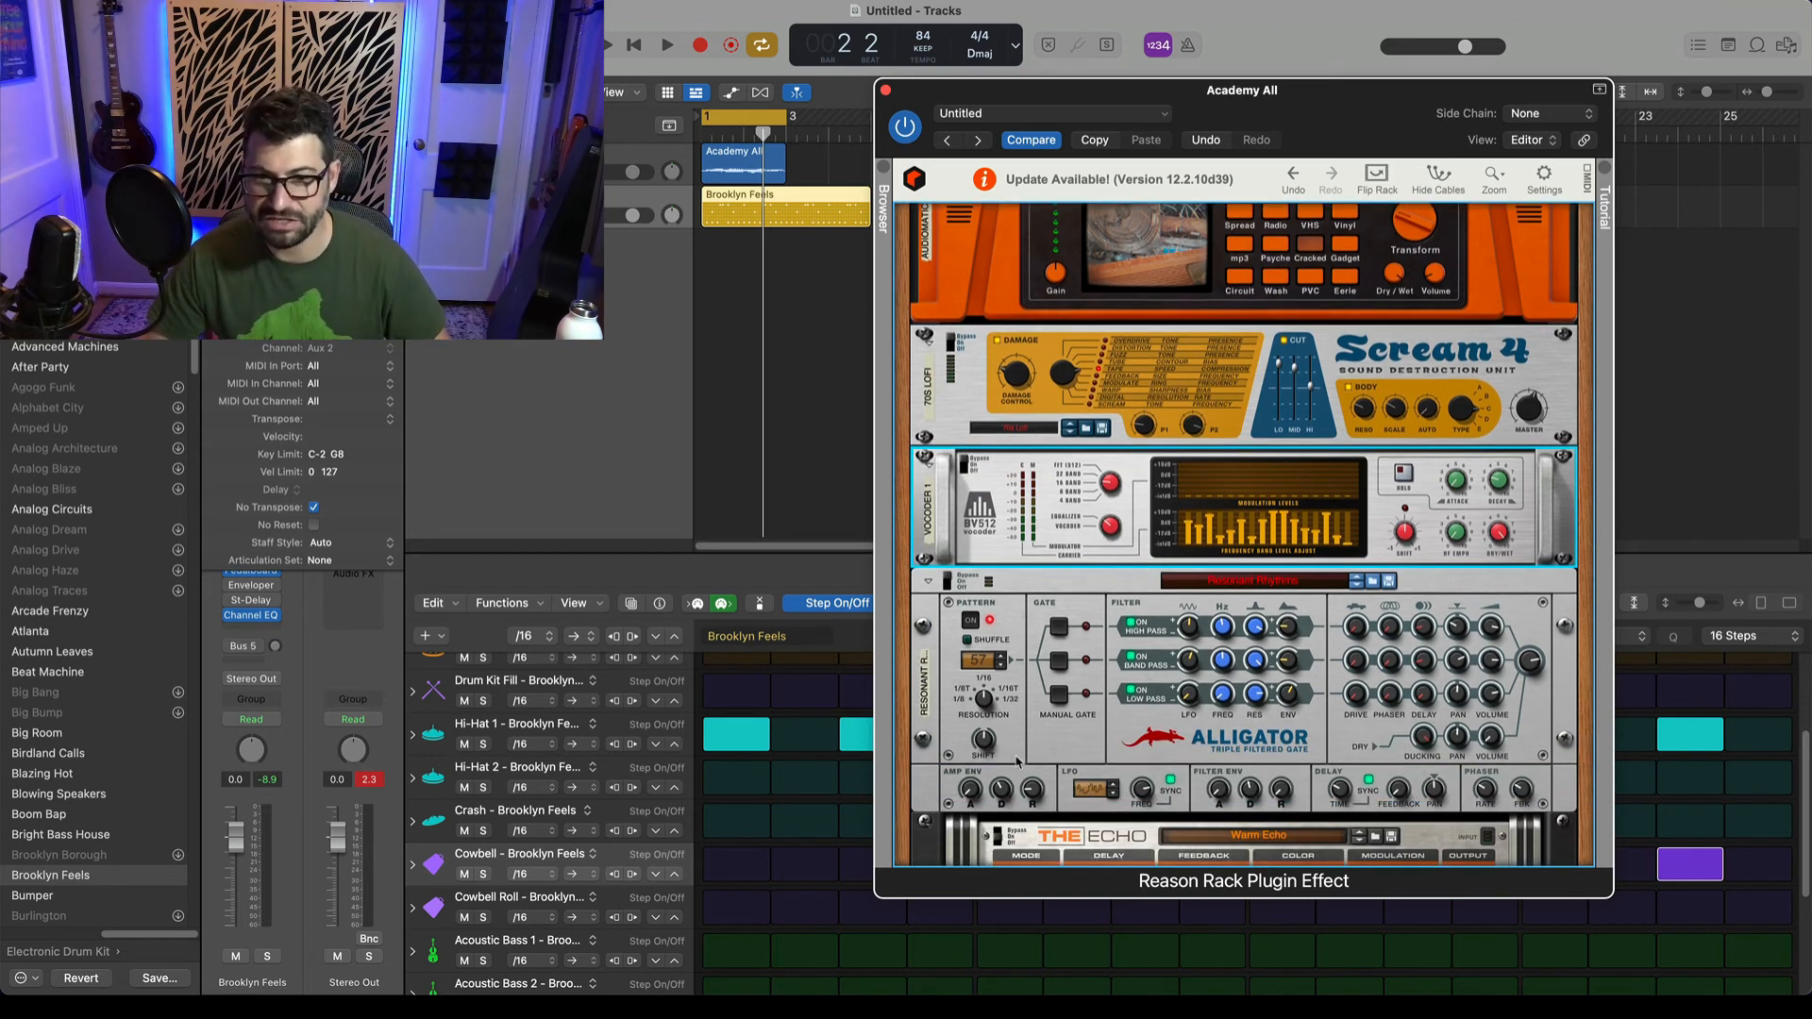
click(999, 836)
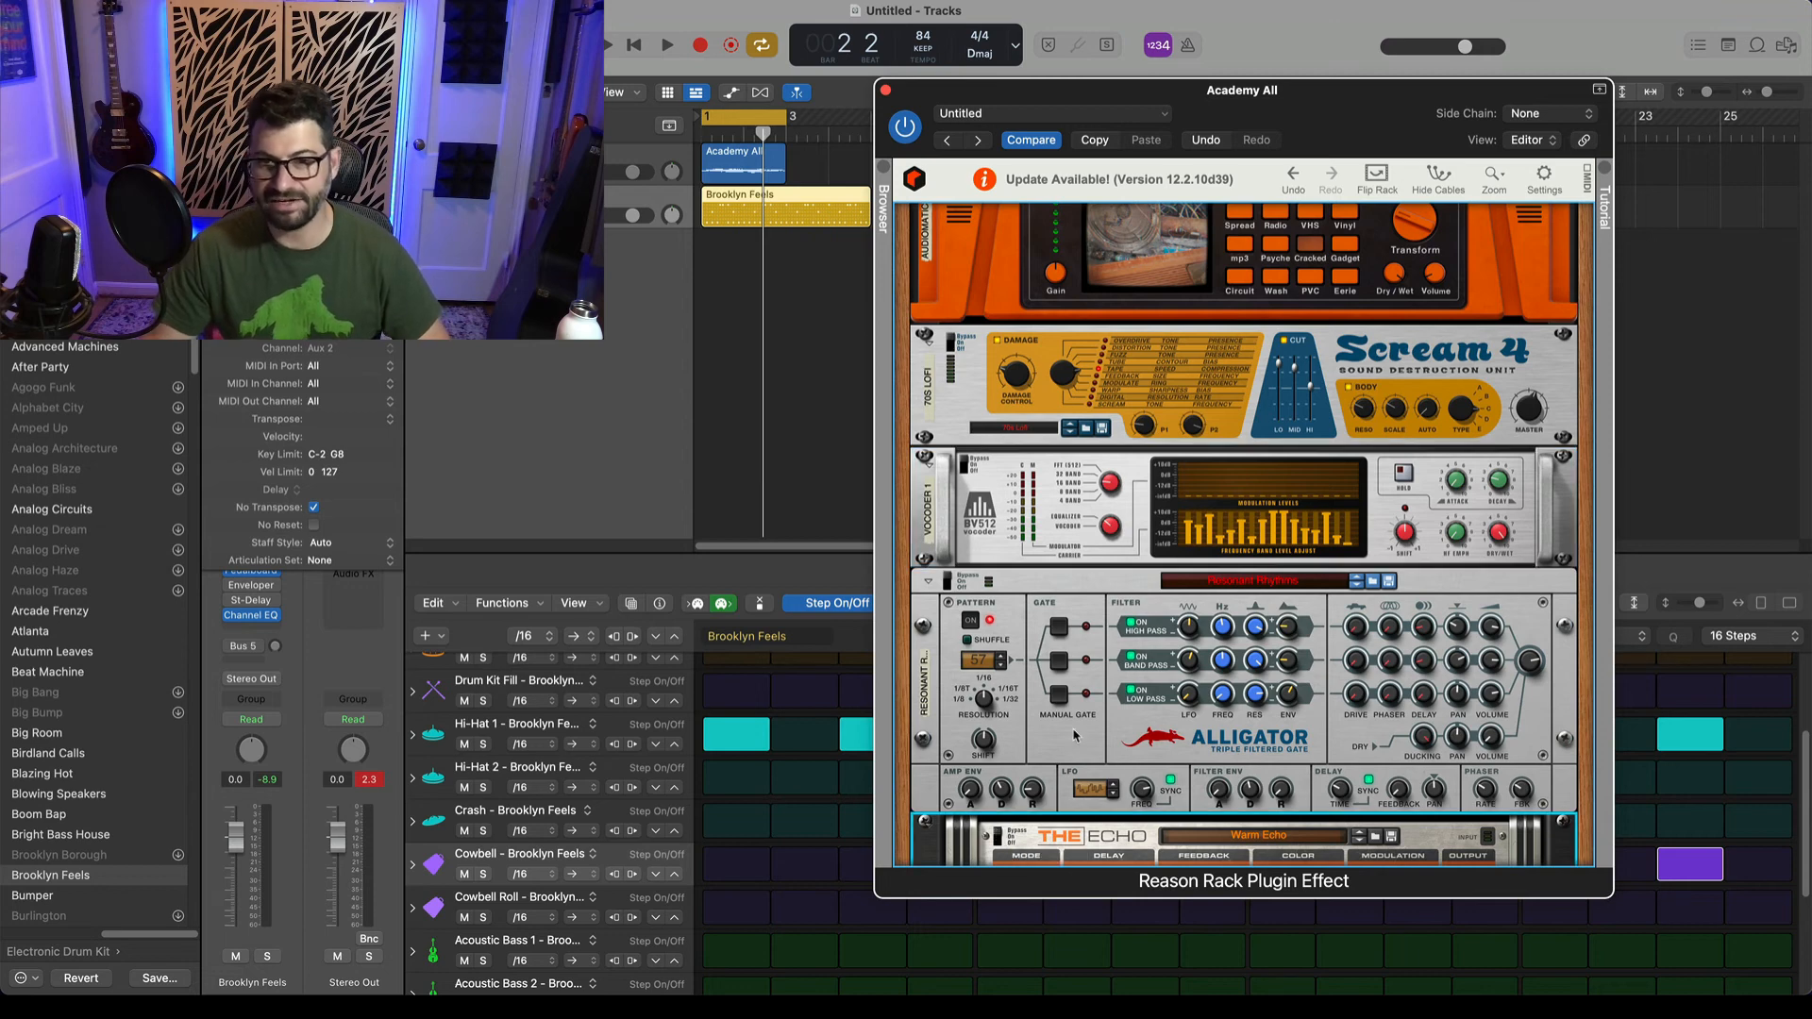
scroll(1074, 735, down, 2)
click(953, 557)
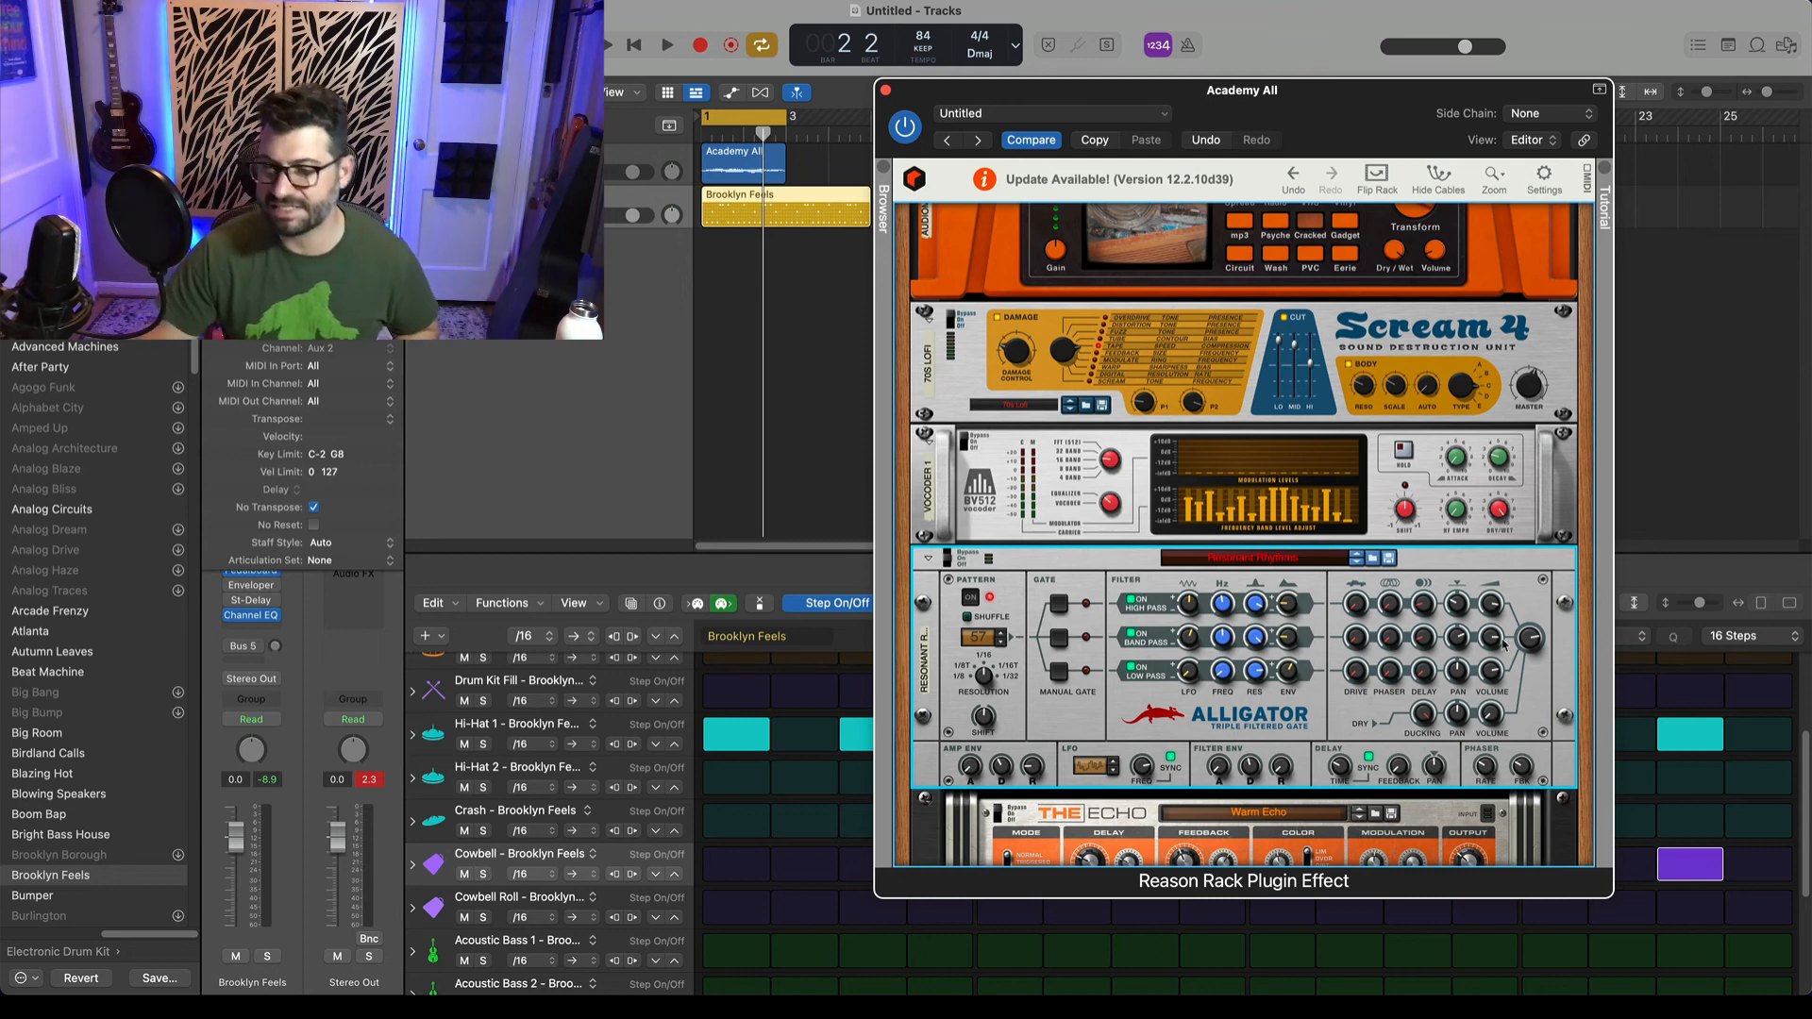
scroll(1147, 740, down, 5)
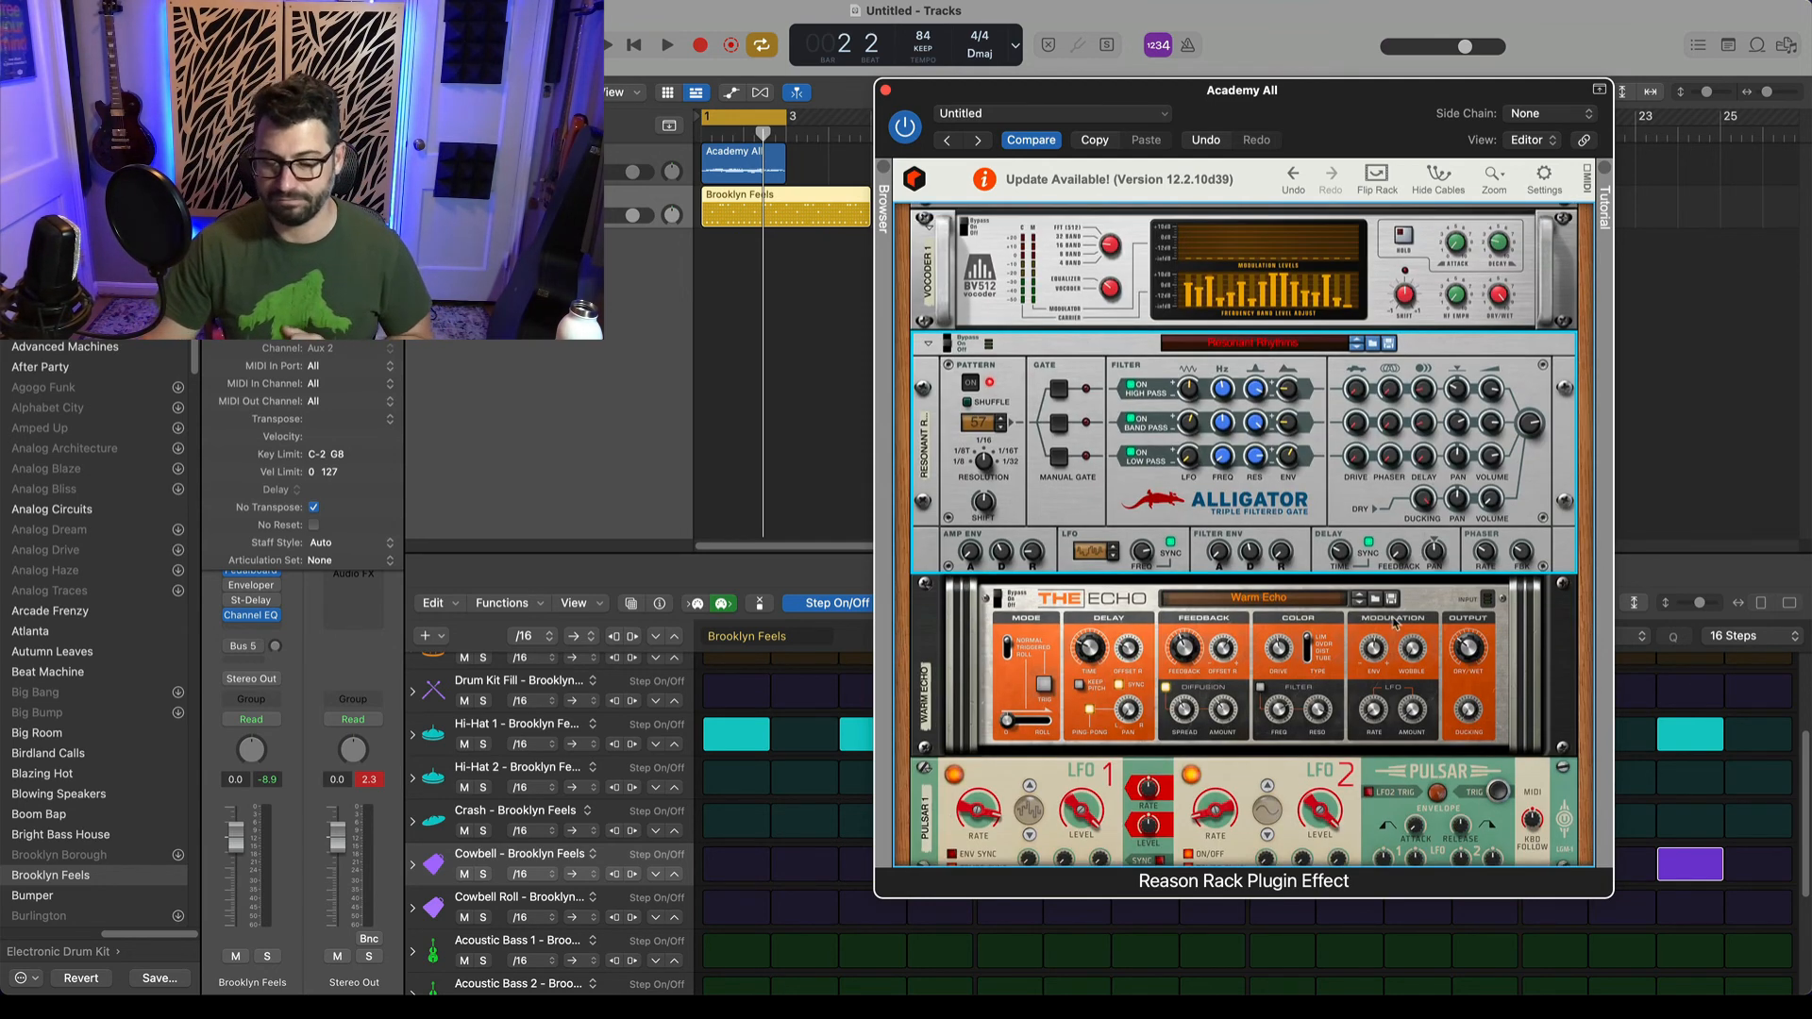
Play the loop and audition the Alligator's next three patches, ending on the Sawtooth patch.
key(space)
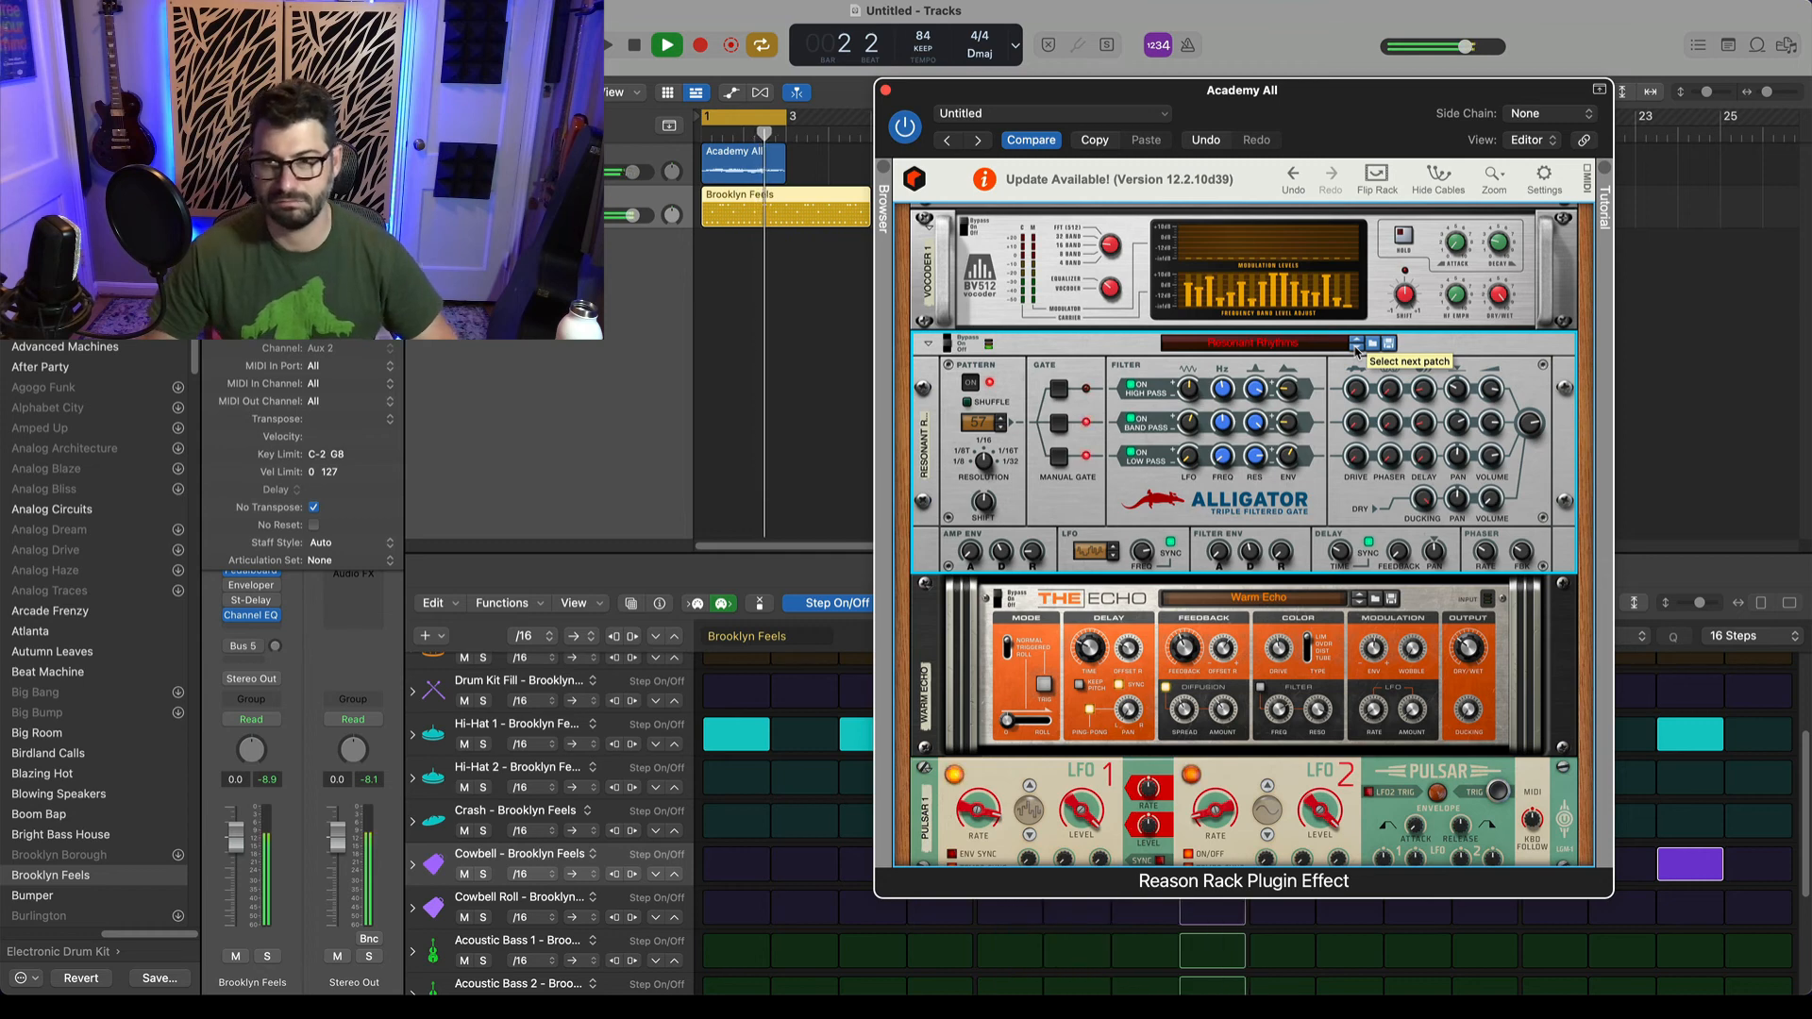
click(1356, 344)
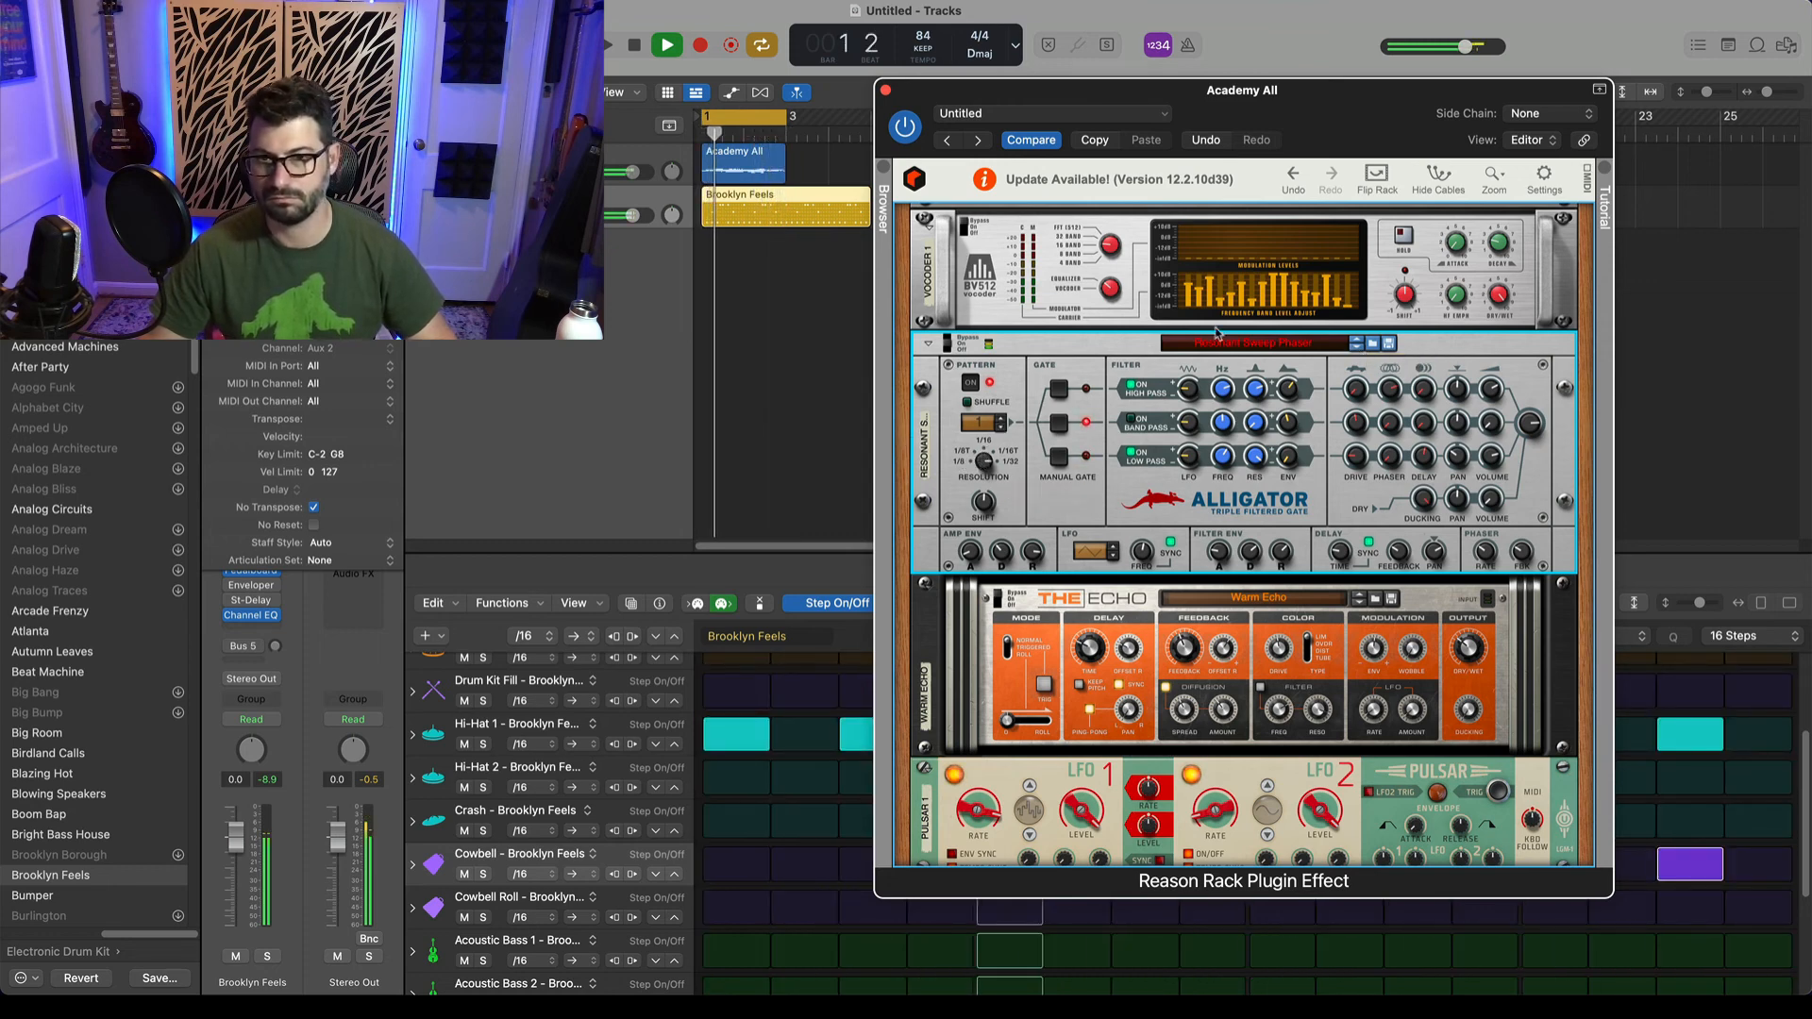
click(1358, 347)
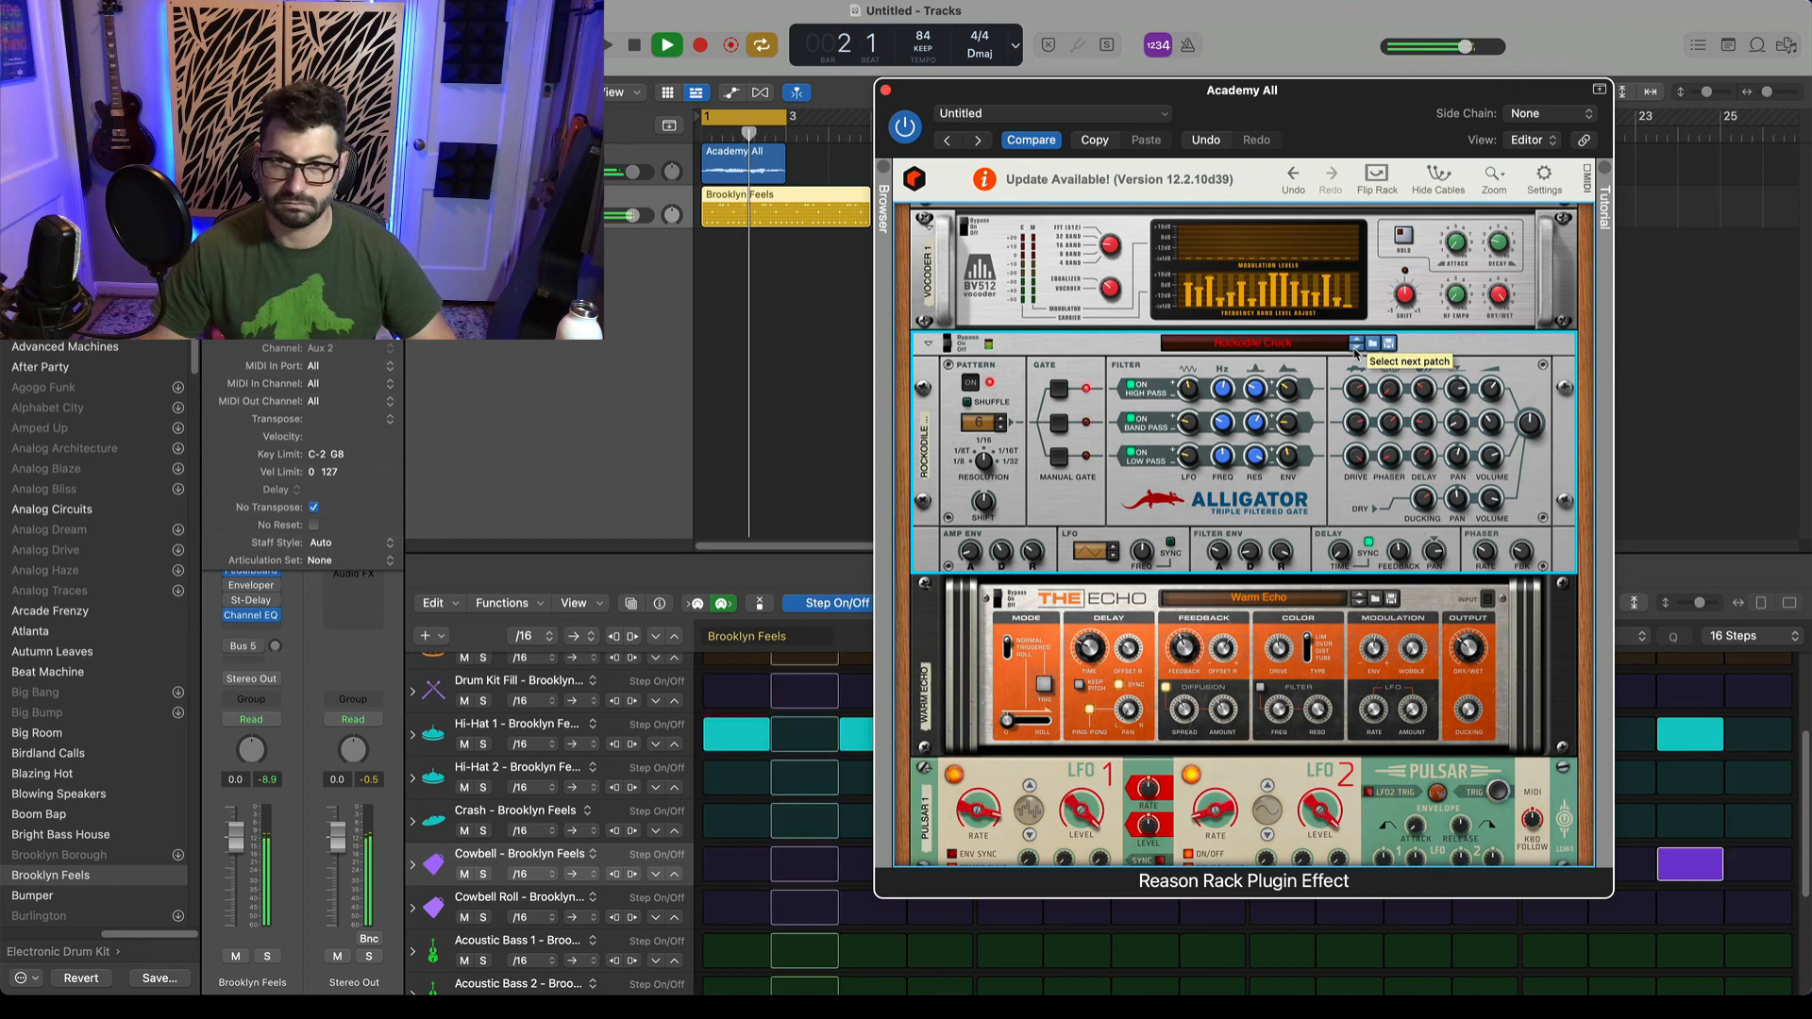
click(1356, 345)
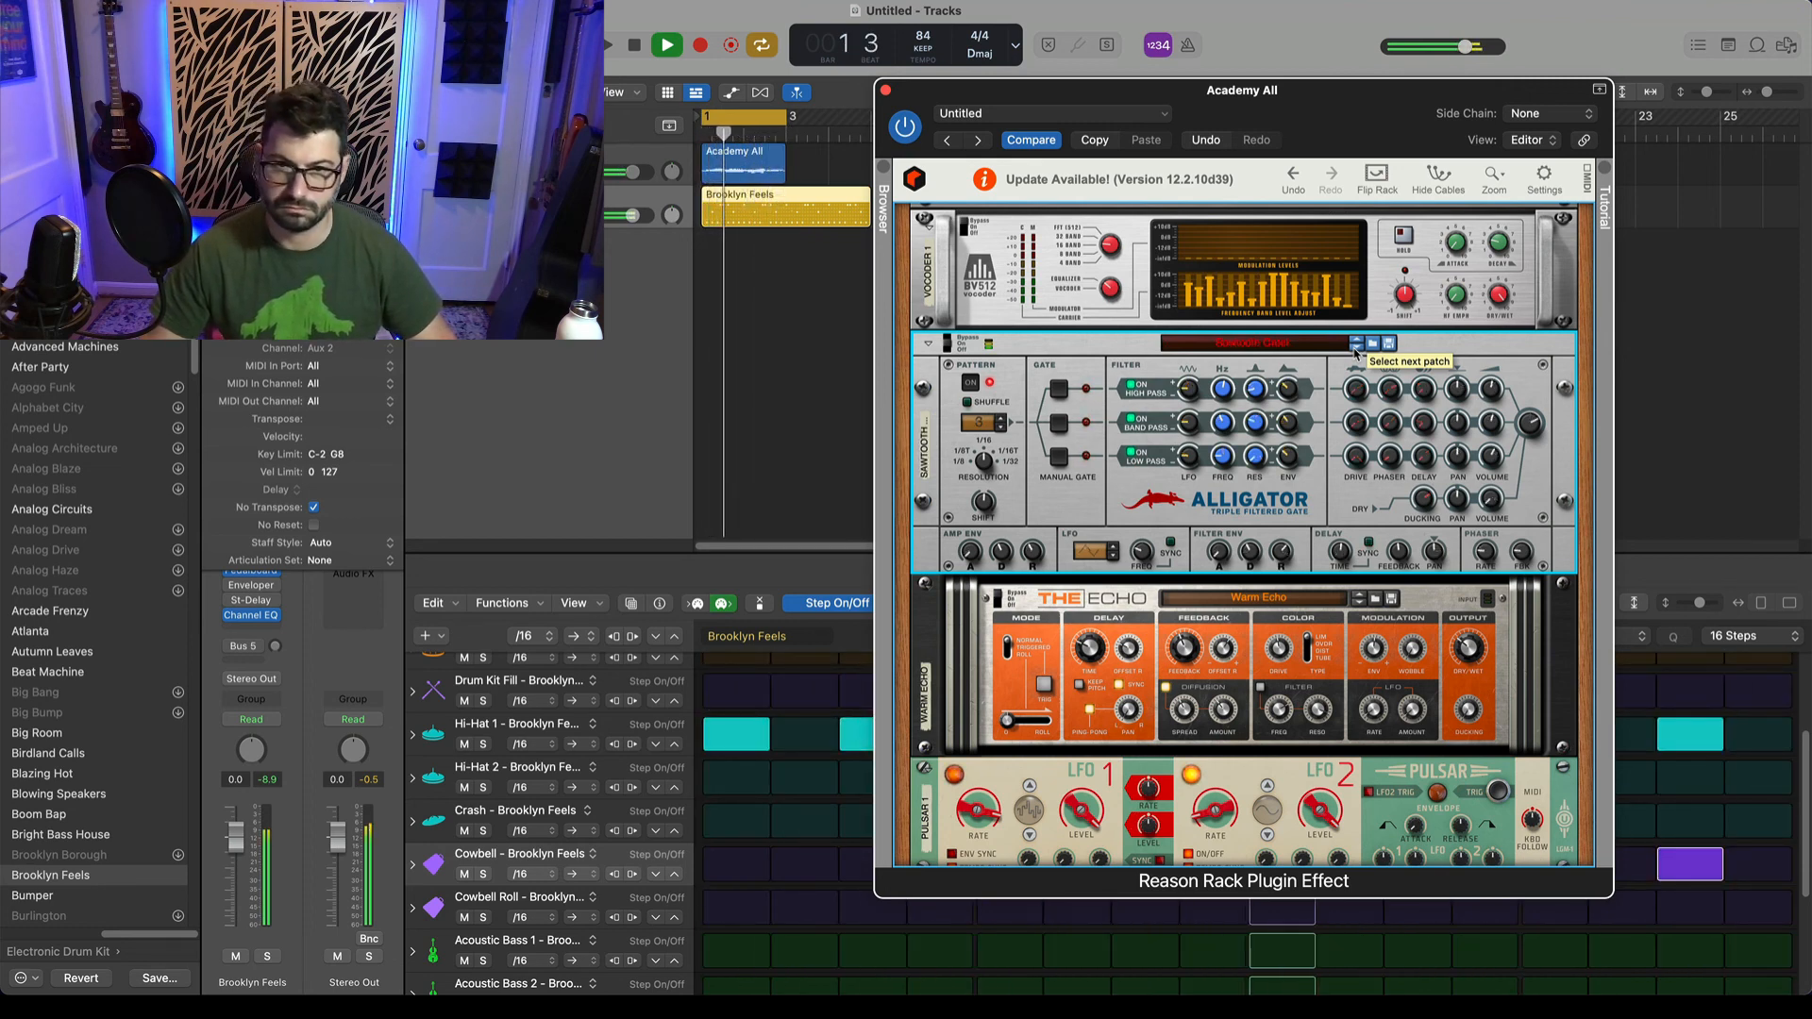
Enable The Echo during playback, check its rear cabling, return to the front, and adjust its Delay Time.
click(998, 598)
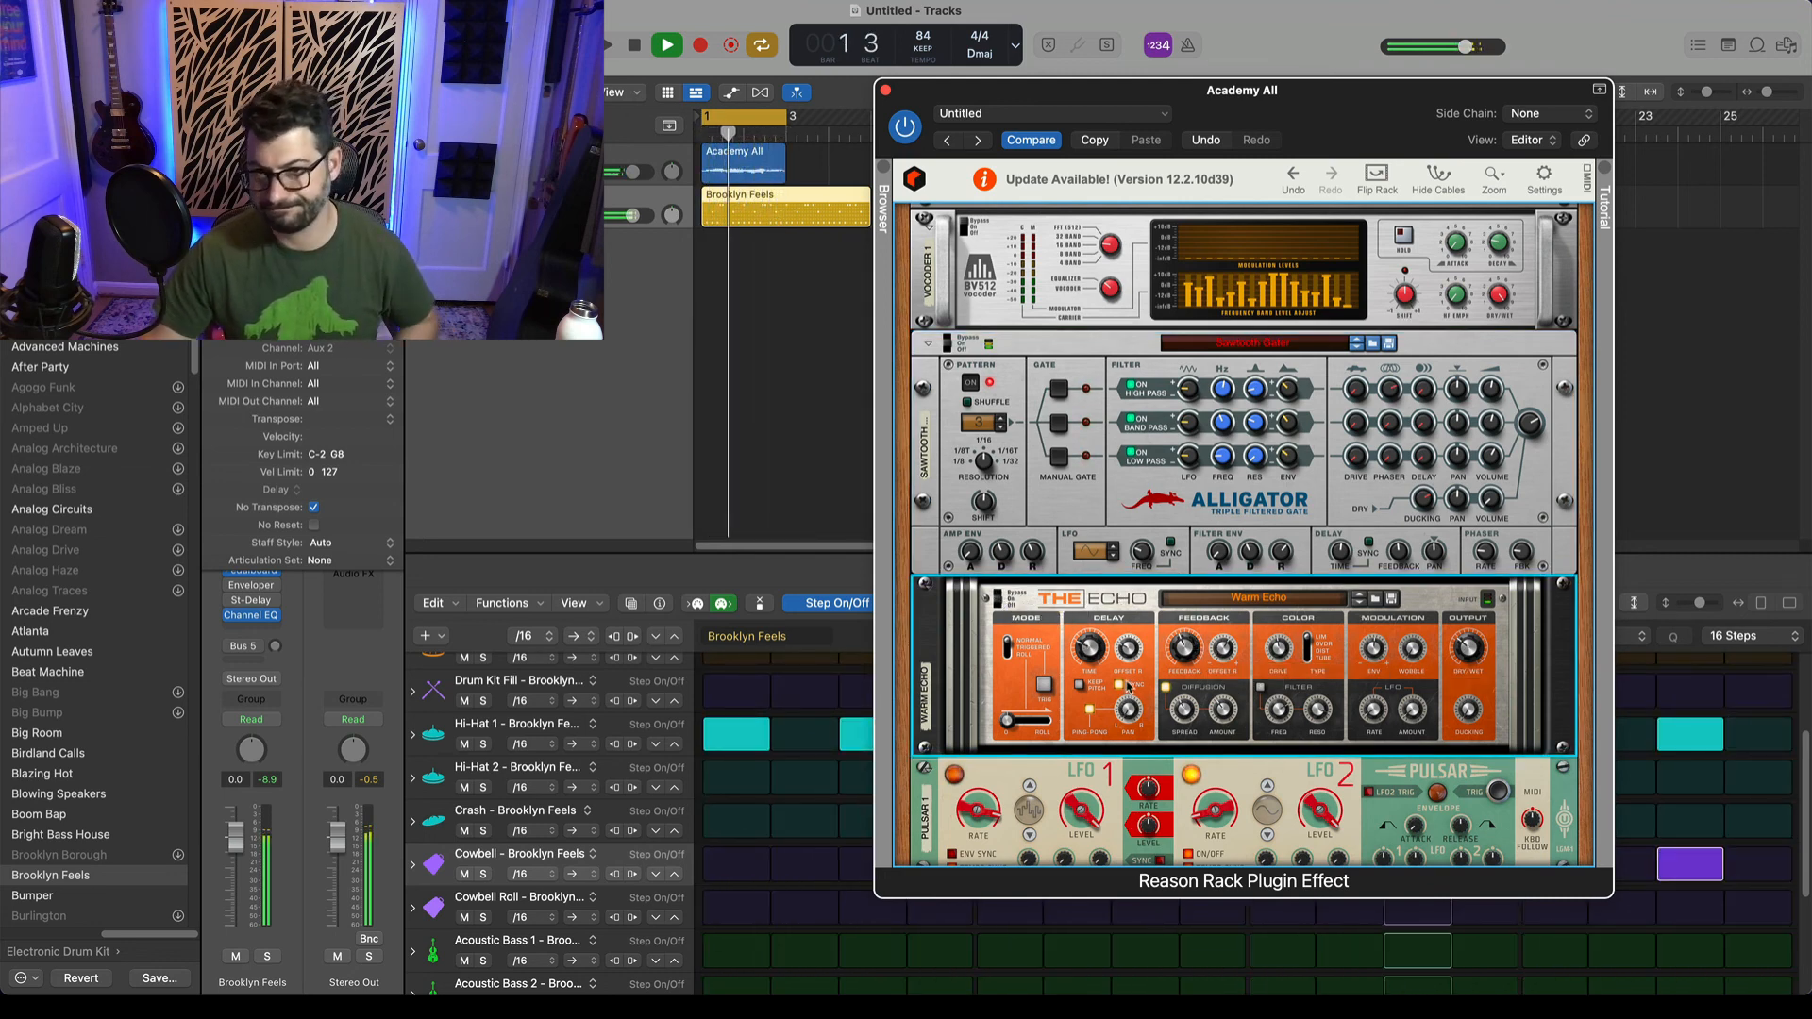
key(Tab)
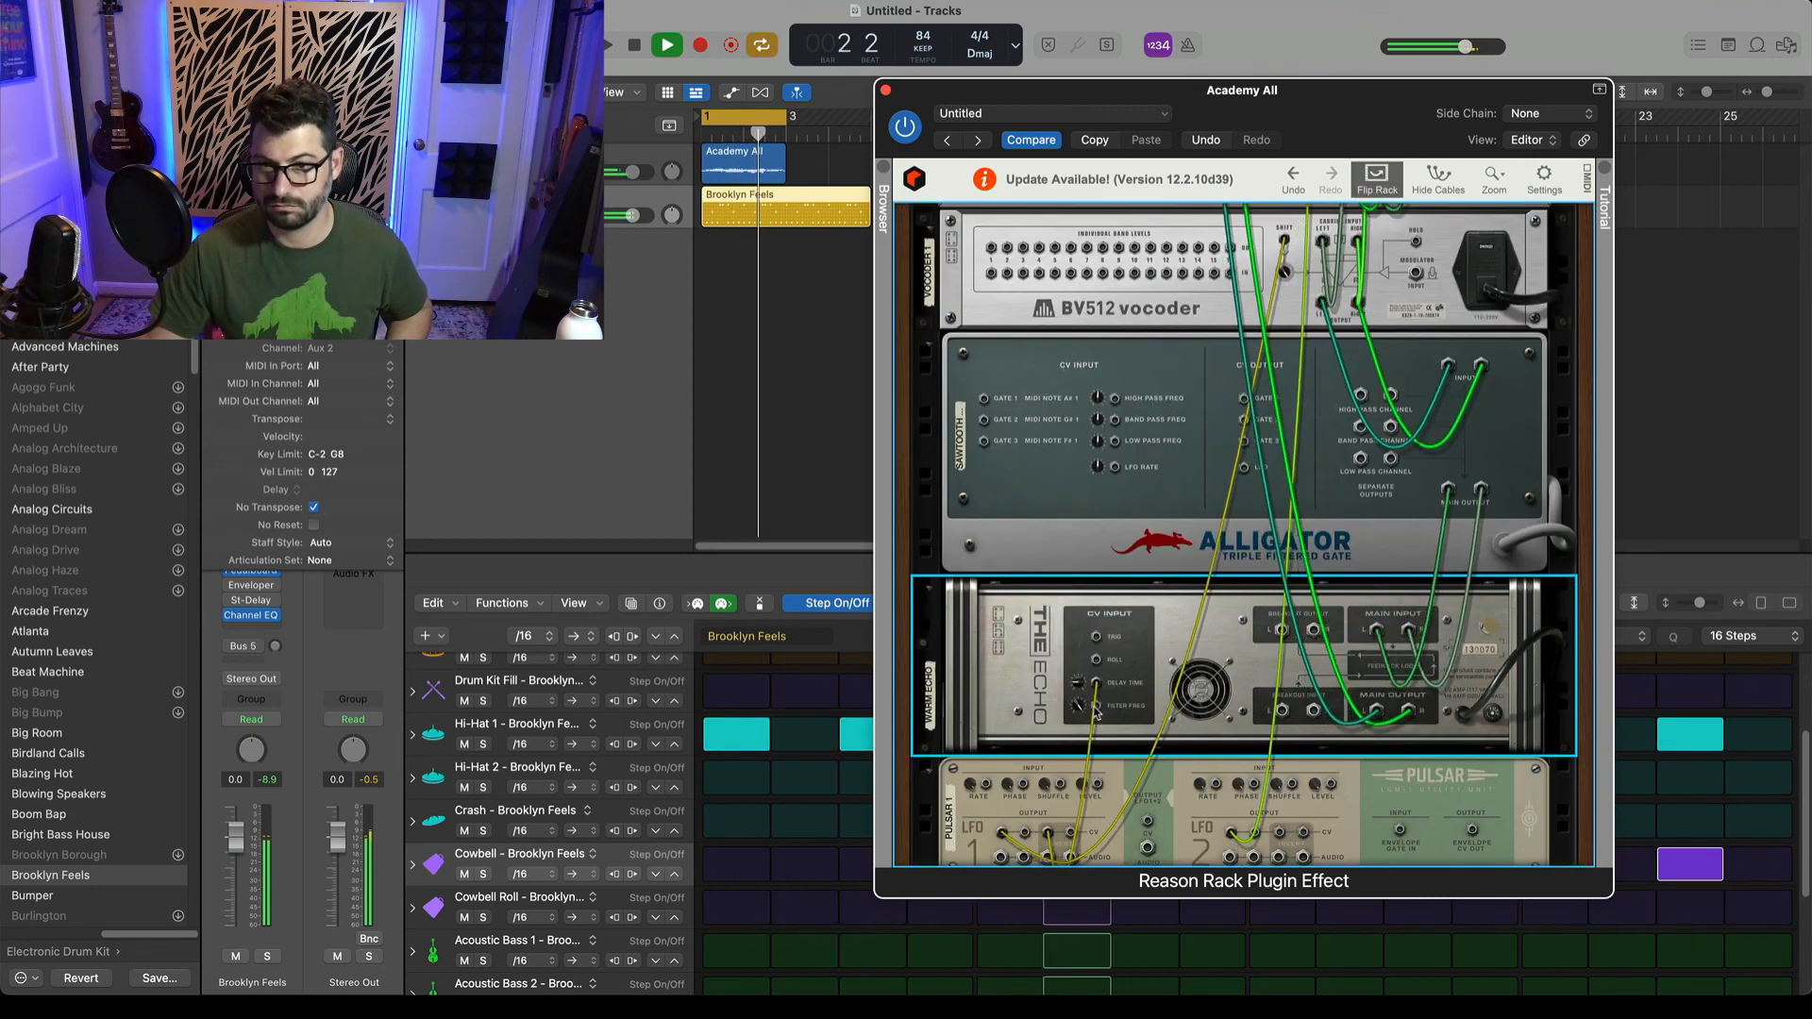
key(Tab)
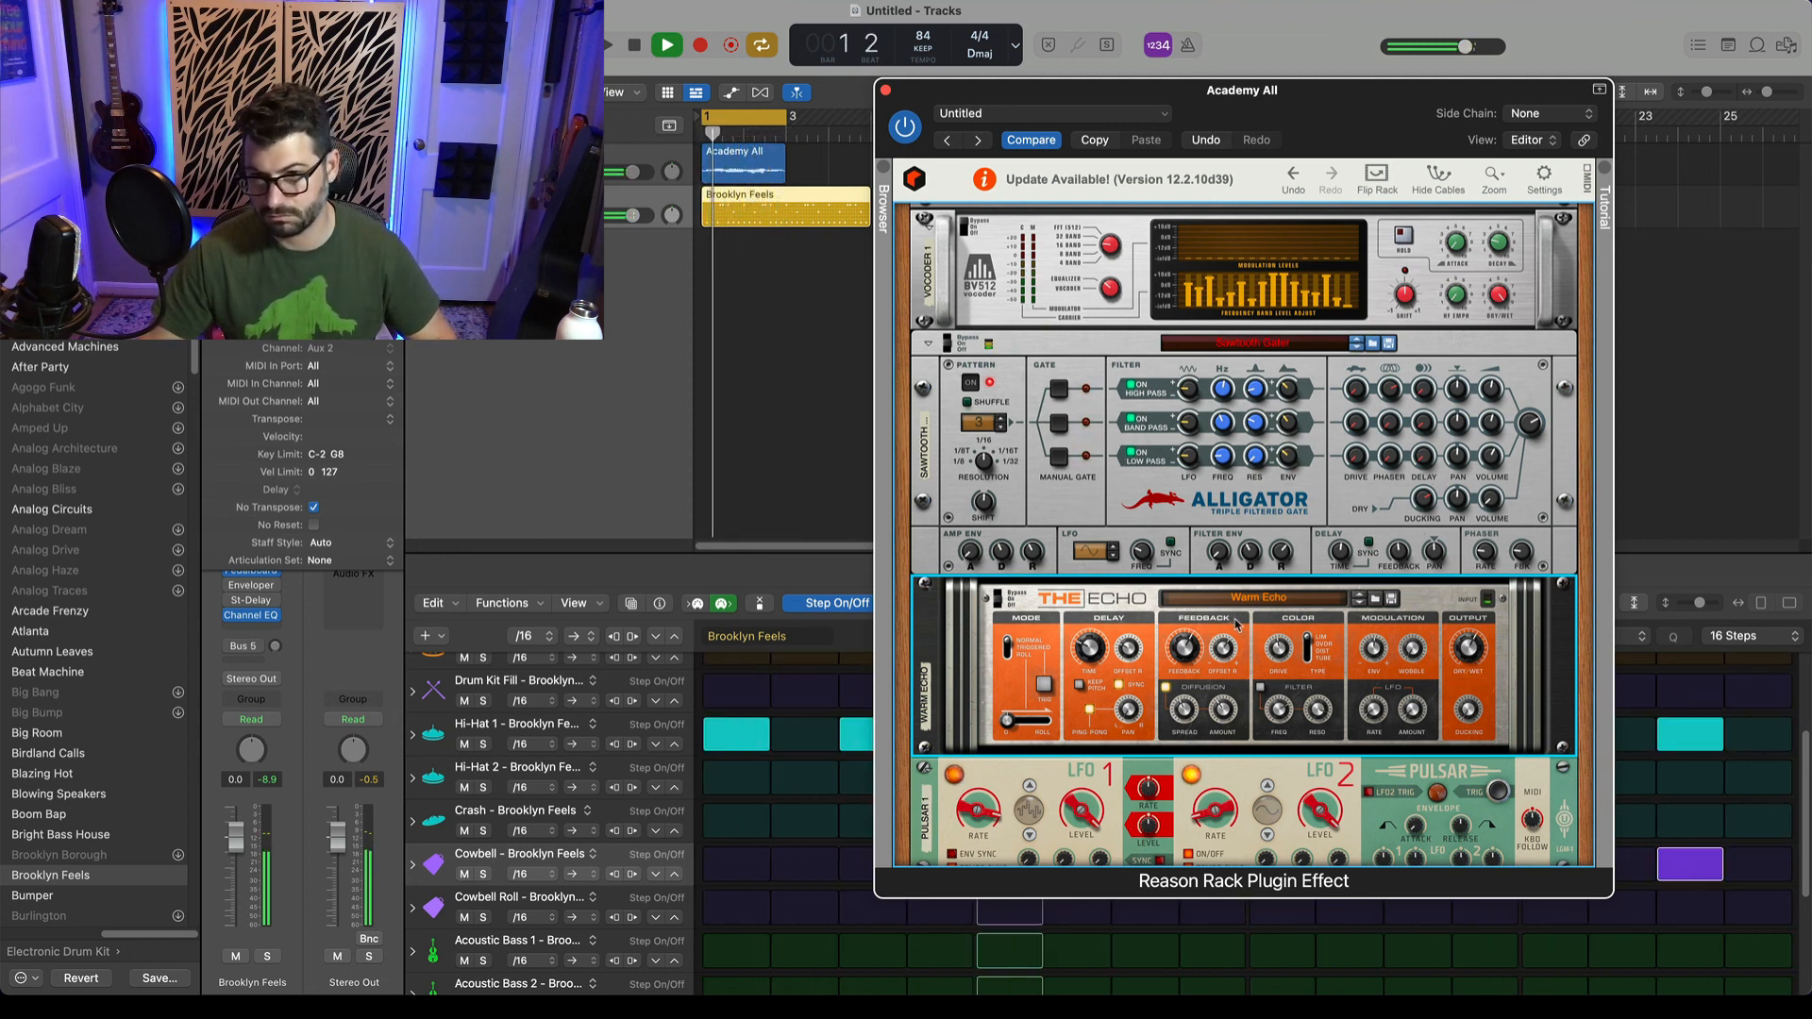
mouse_move(1184, 669)
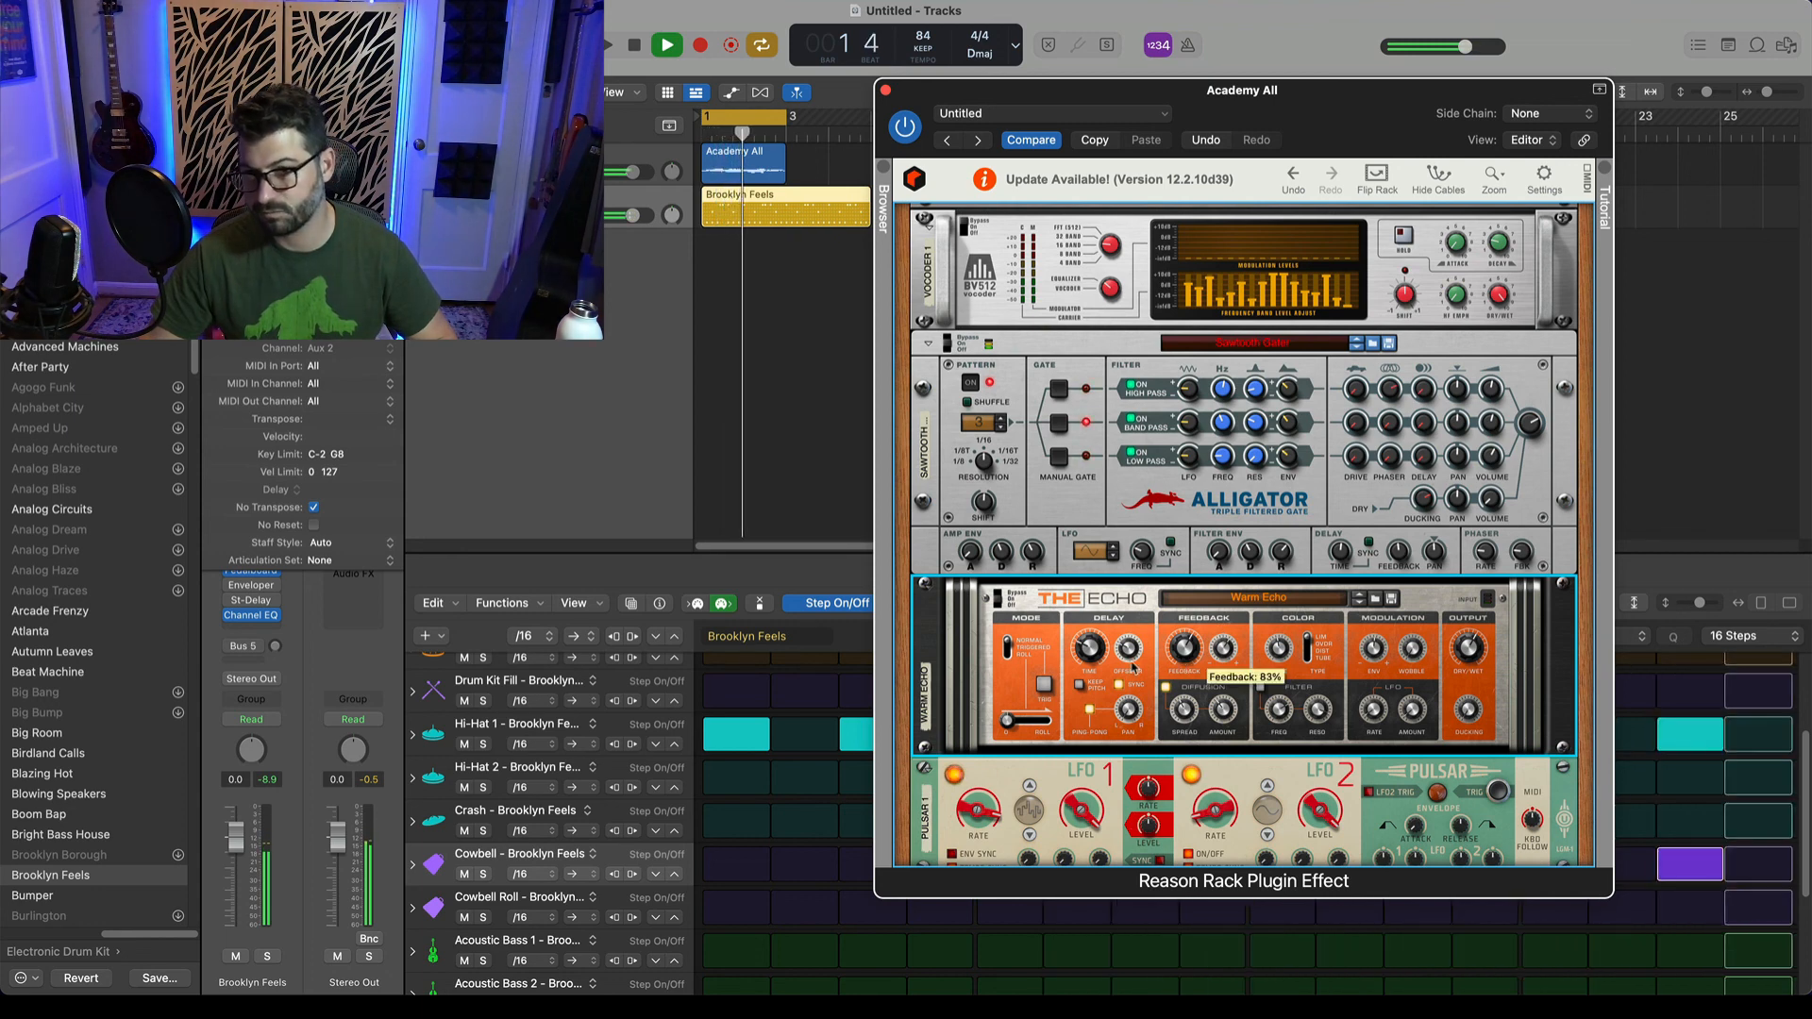
mouse_move(1086, 651)
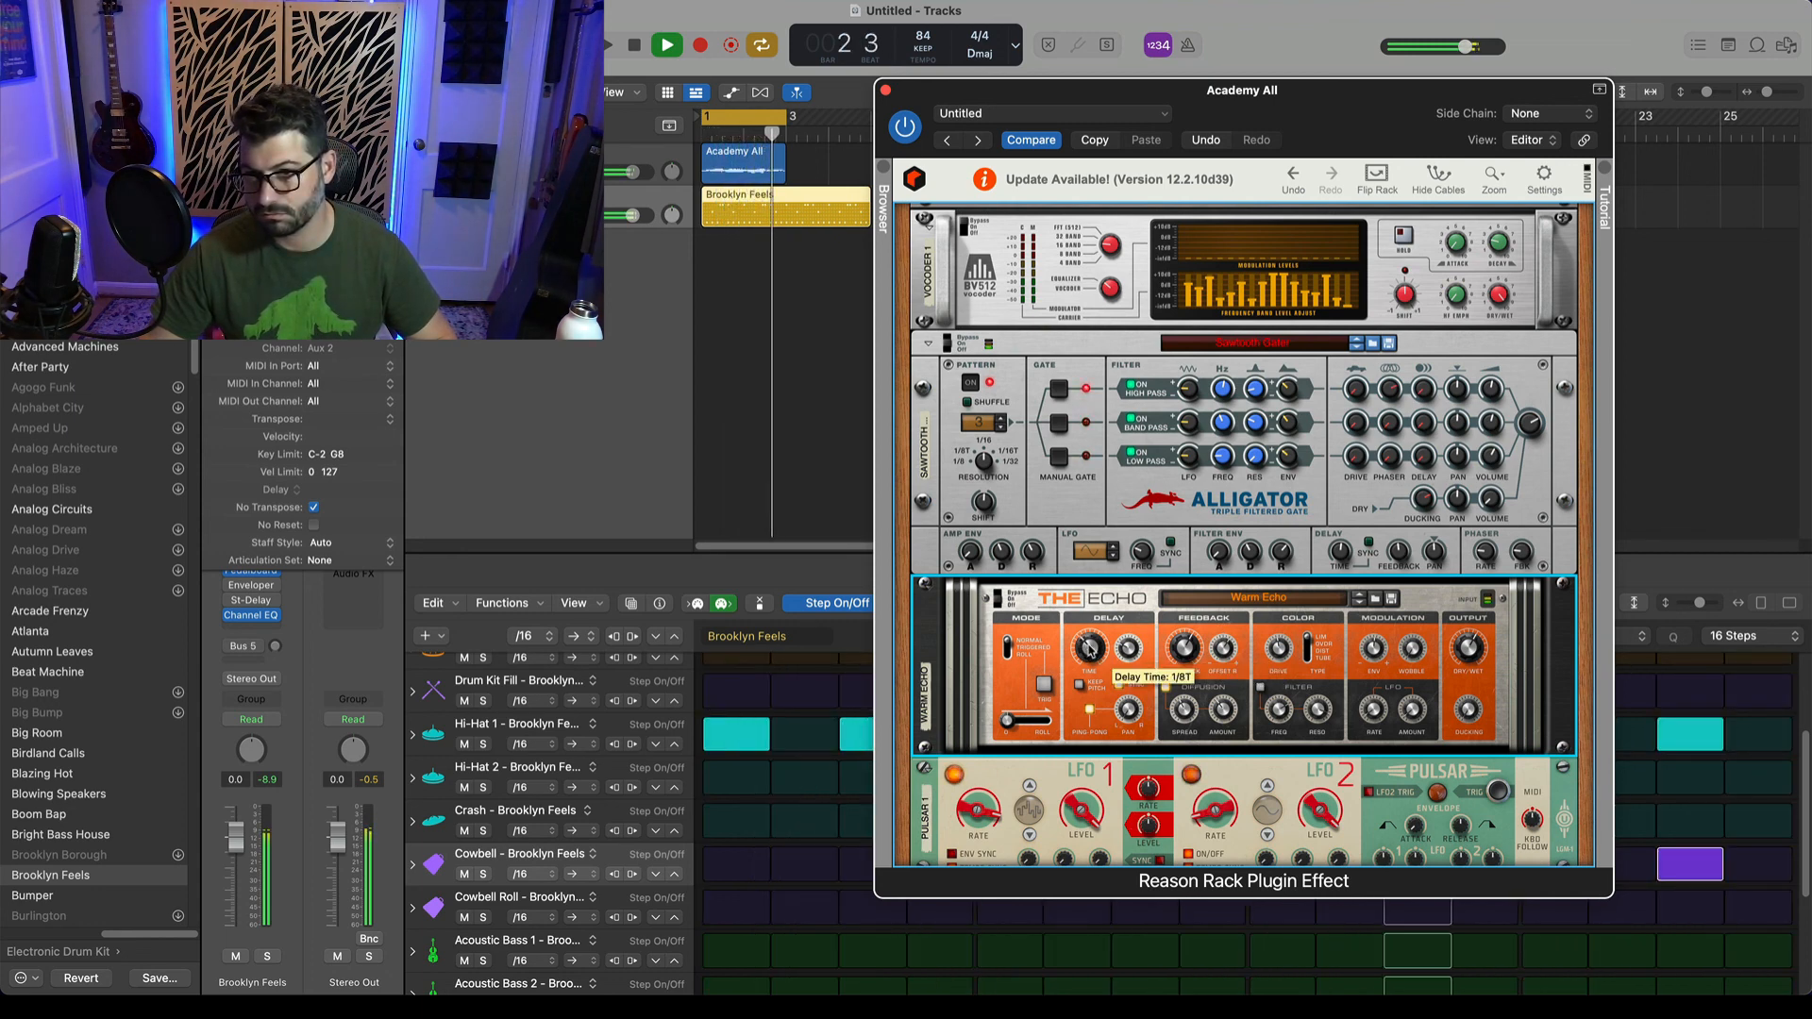
drag(1090, 651, 1110, 618)
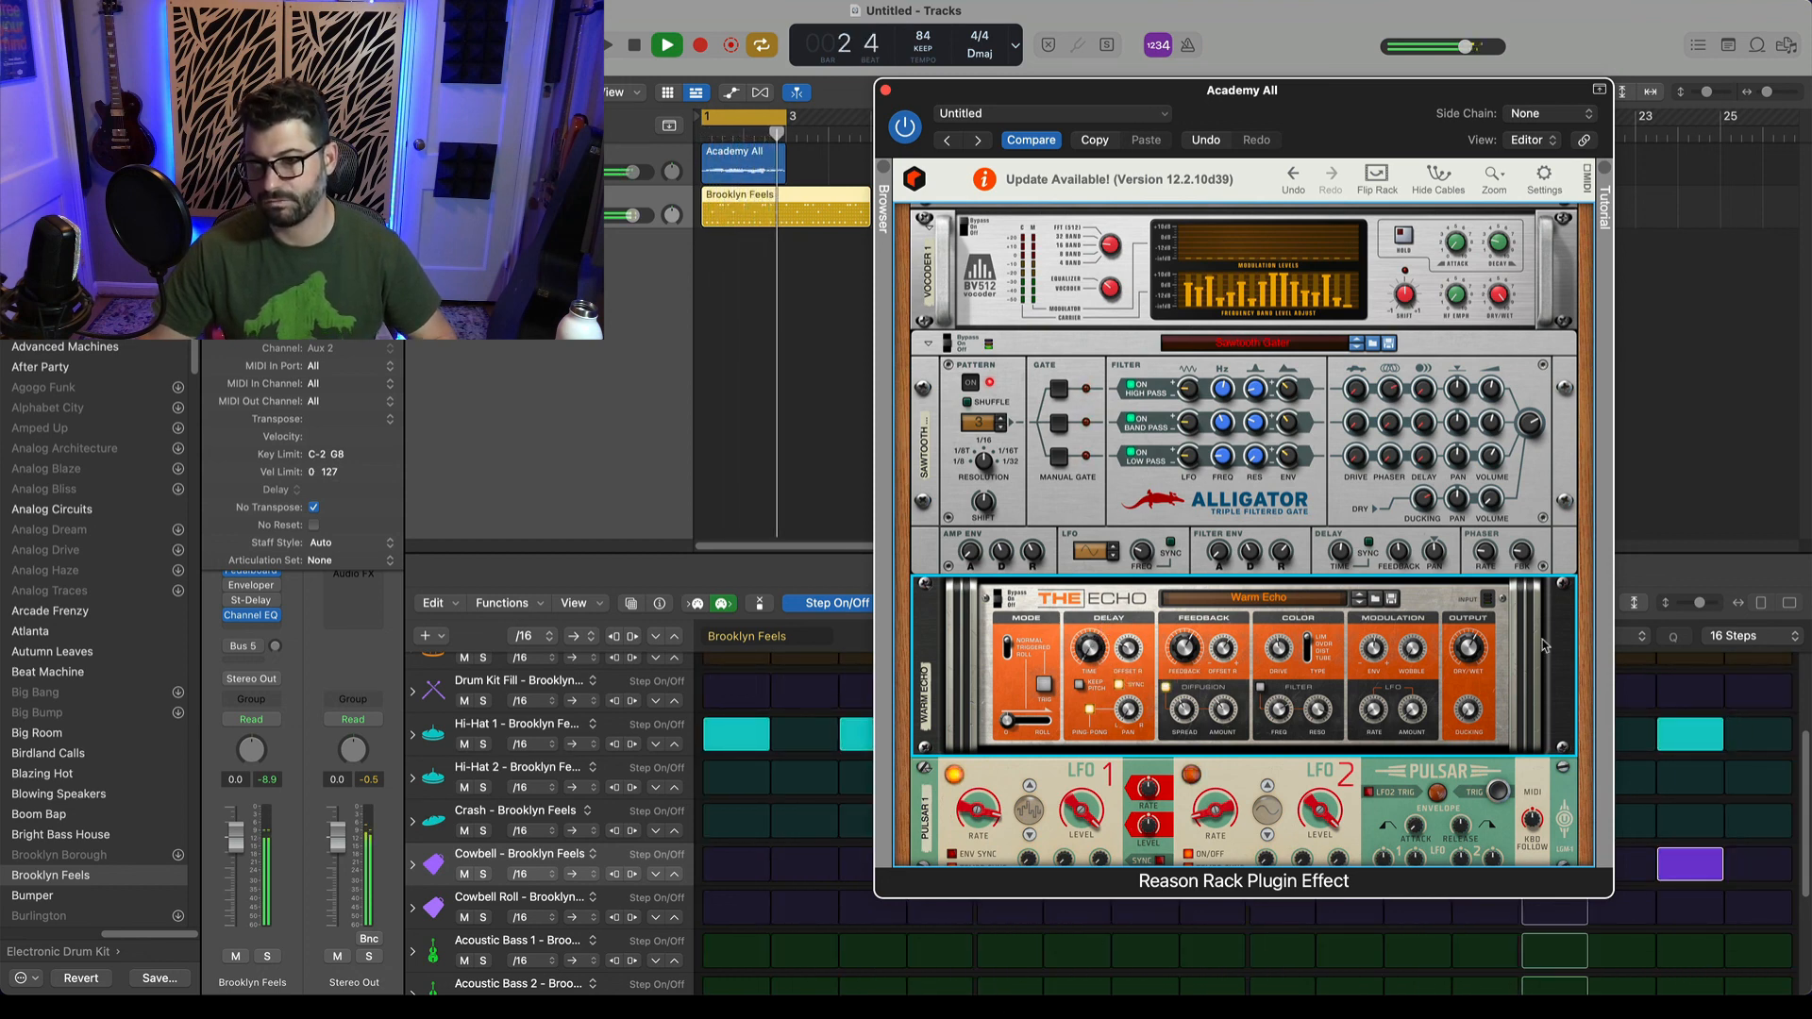